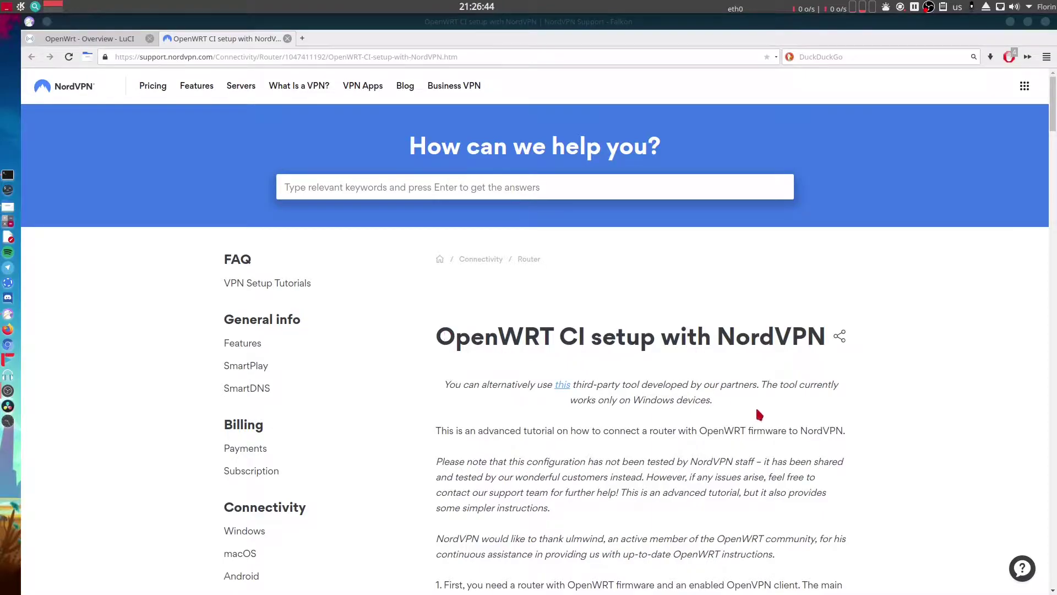
# Scroll the 'OpenWRT CI setup with NordVPN' article down to step 1's opkg install commands.
pyautogui.scroll(-1, 760, 415)
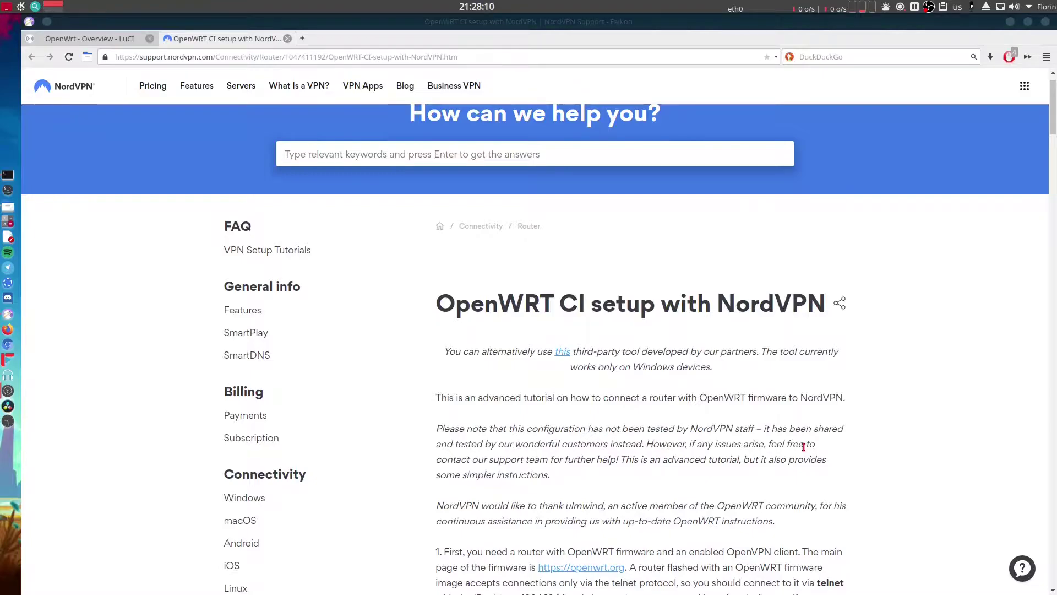
pyautogui.scroll(-3, 804, 448)
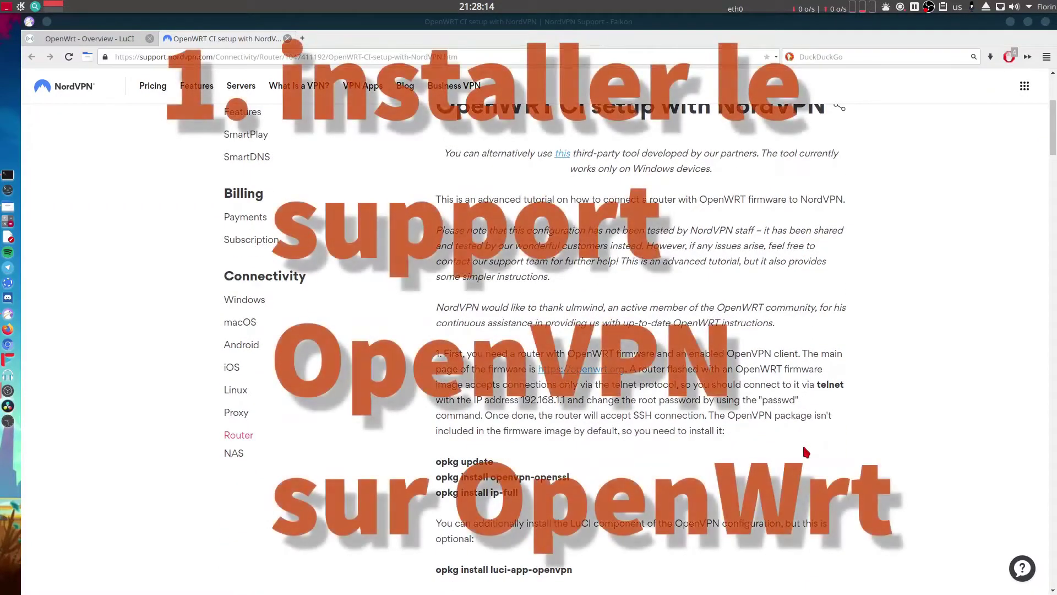
# Highlight the SSH connection sentence and the three opkg command lines, then bring up Konsole.
pyautogui.scroll(-1, 805, 451)
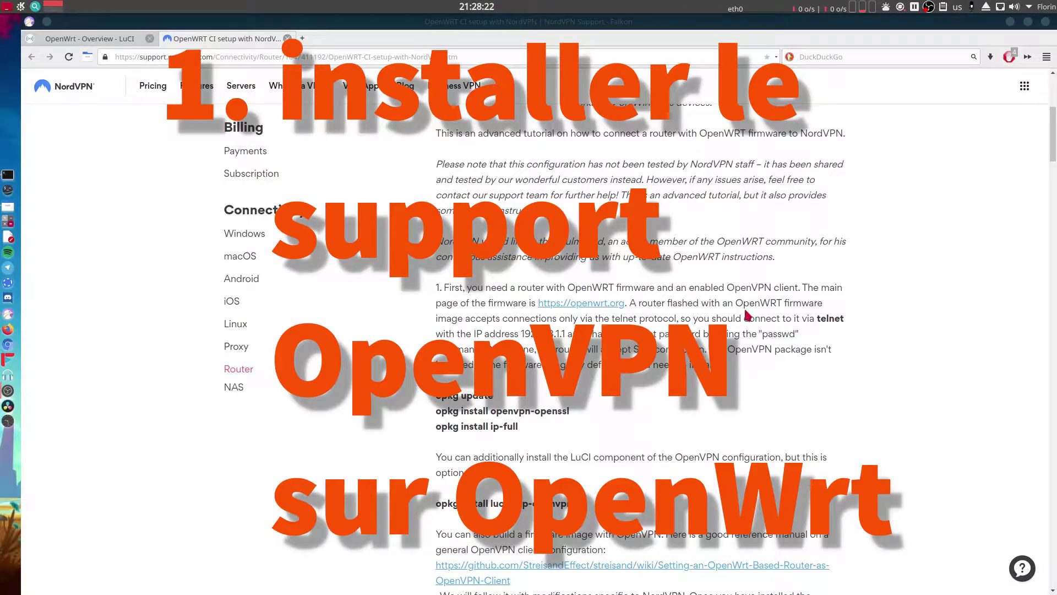
pyautogui.scroll(-1, 716, 328)
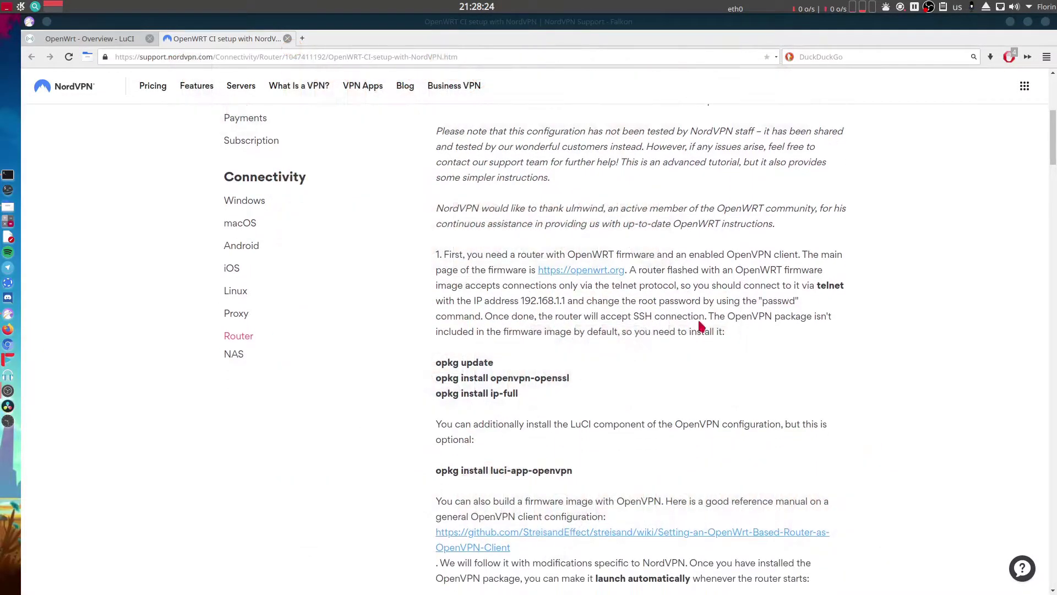
pyautogui.moveTo(631, 317); pyautogui.dragTo(703, 316)
pyautogui.click(703, 317)
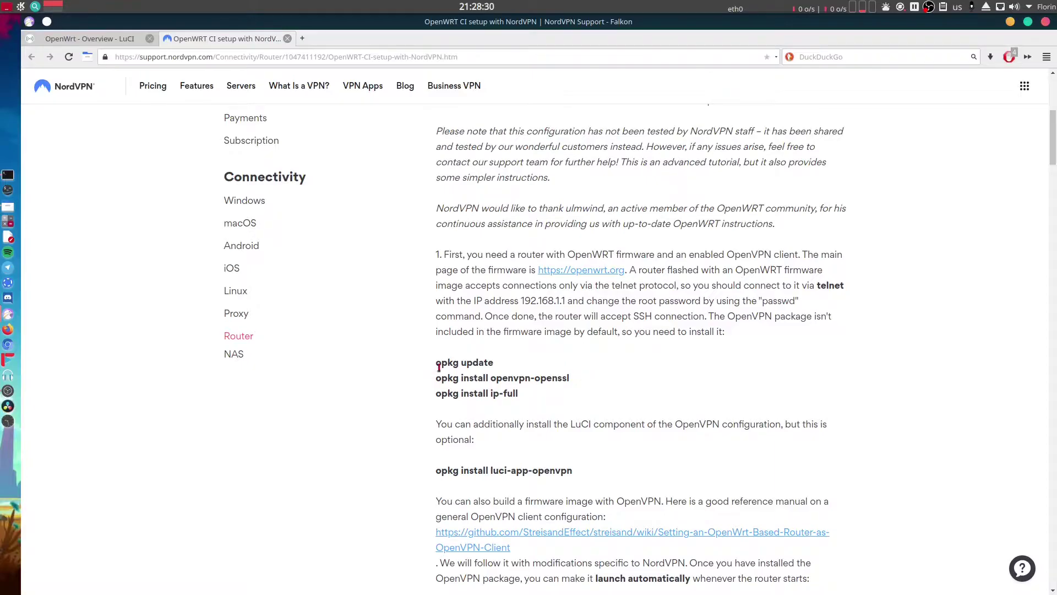
pyautogui.moveTo(437, 363); pyautogui.dragTo(543, 397)
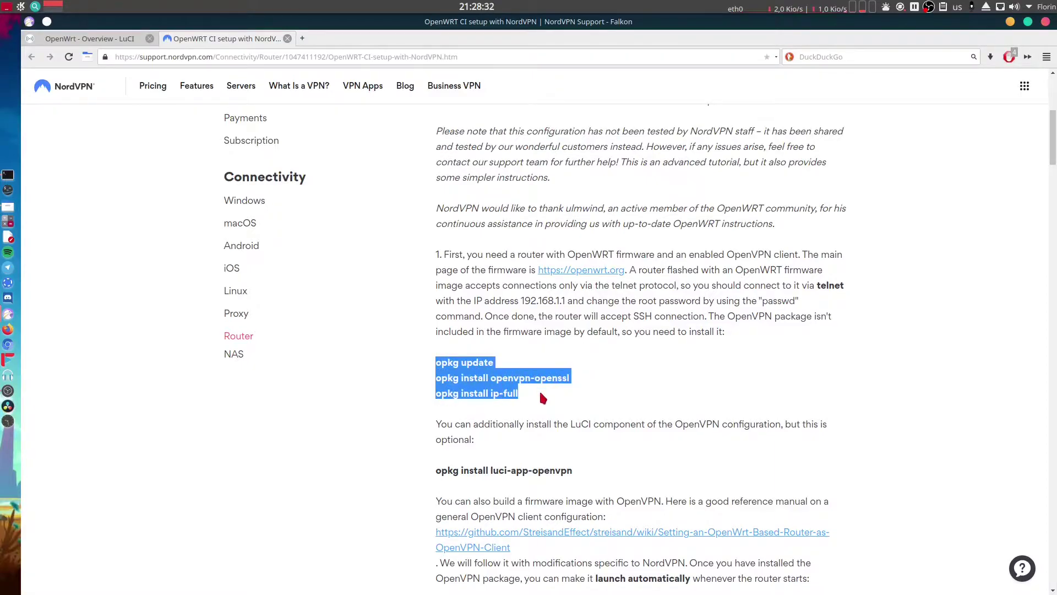
pyautogui.click(543, 398)
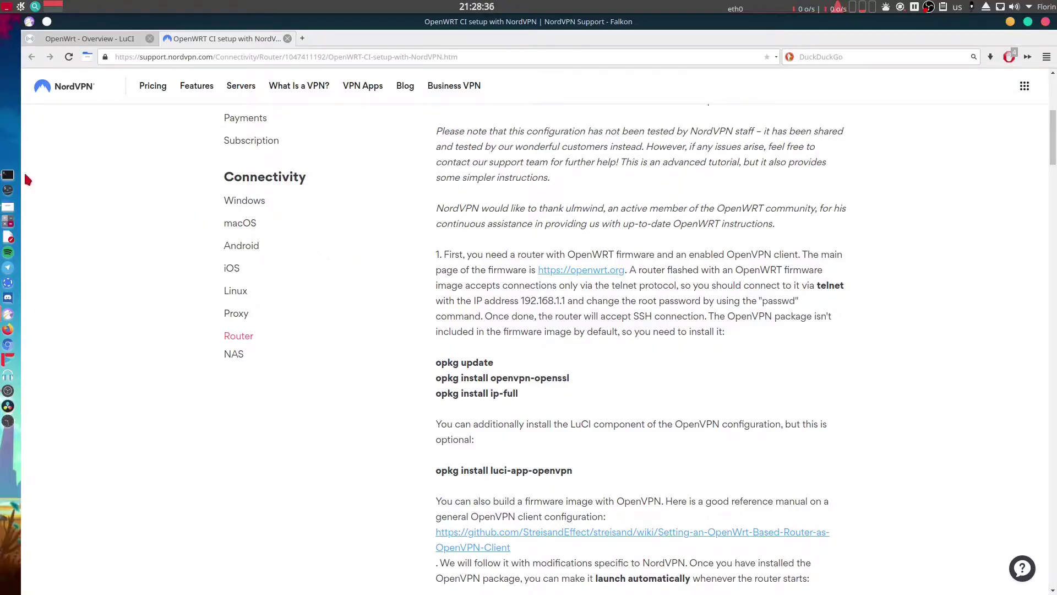
pyautogui.click(14, 175)
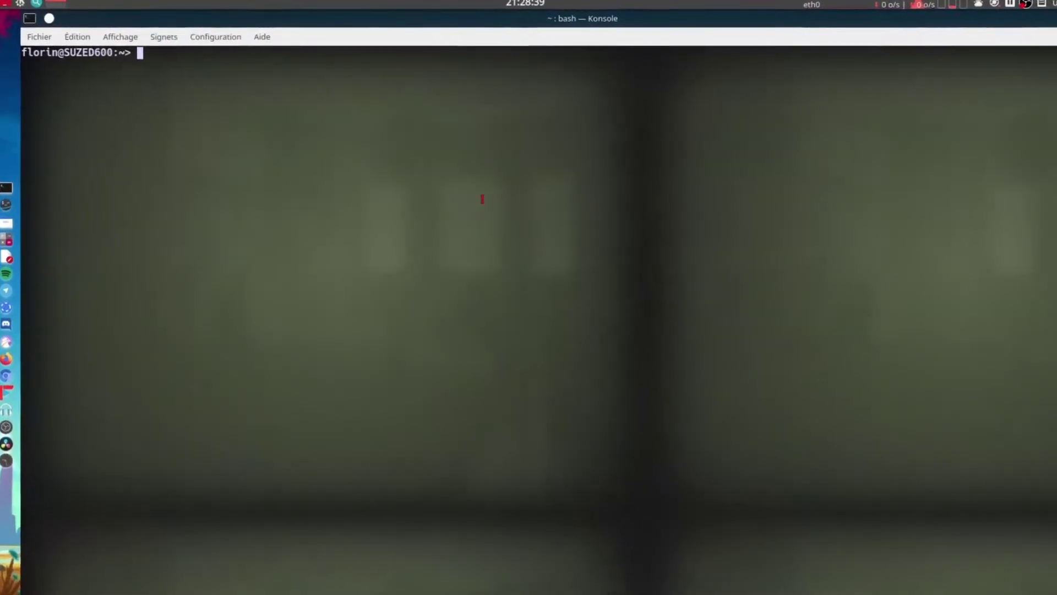
pyautogui.write('ssh')
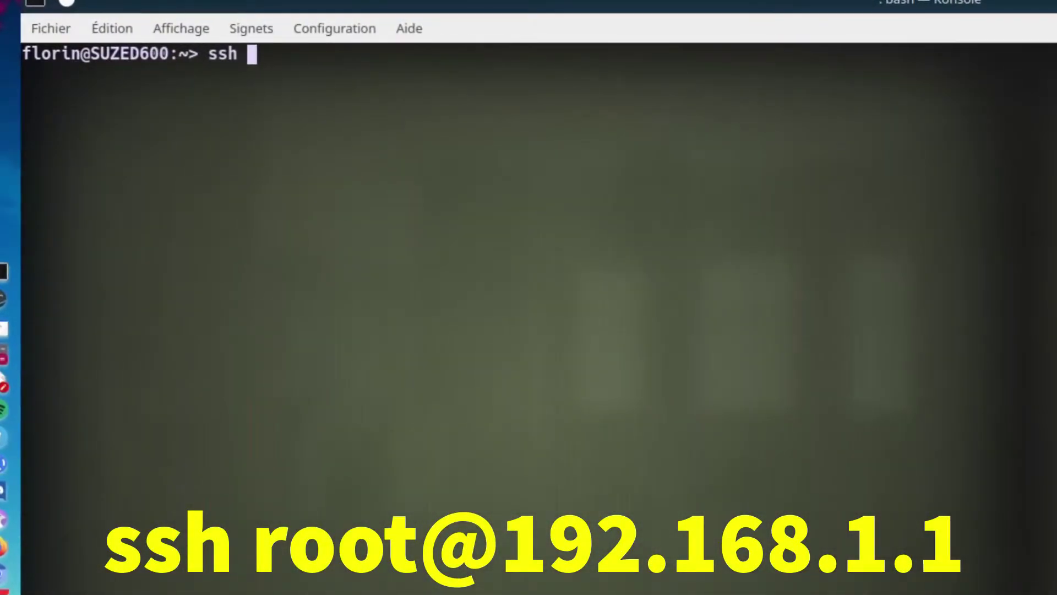
pyautogui.write('root')
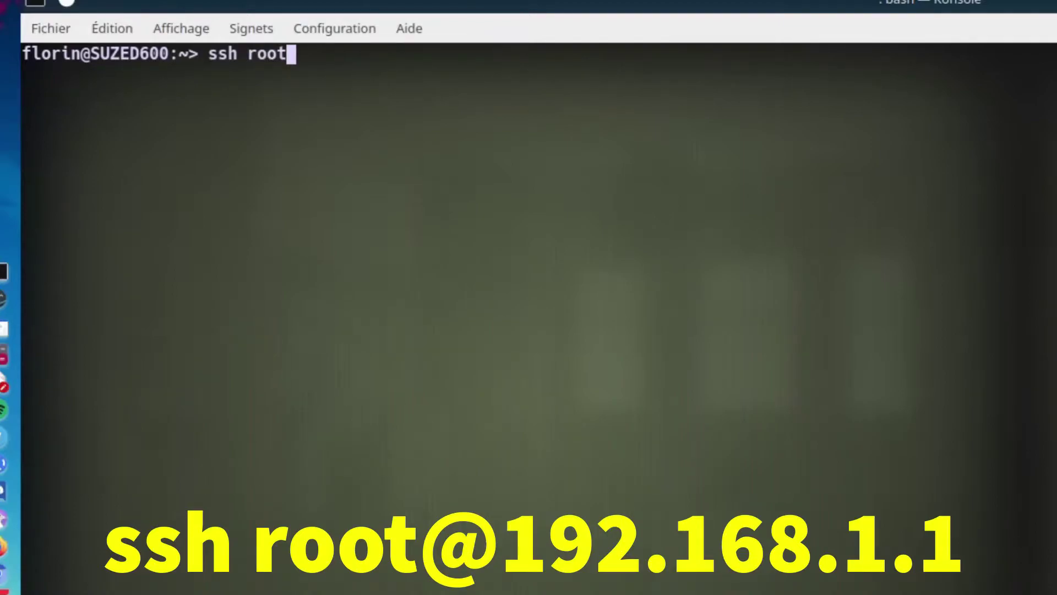
pyautogui.write('@192.168.1.1')
pyautogui.press('Return')
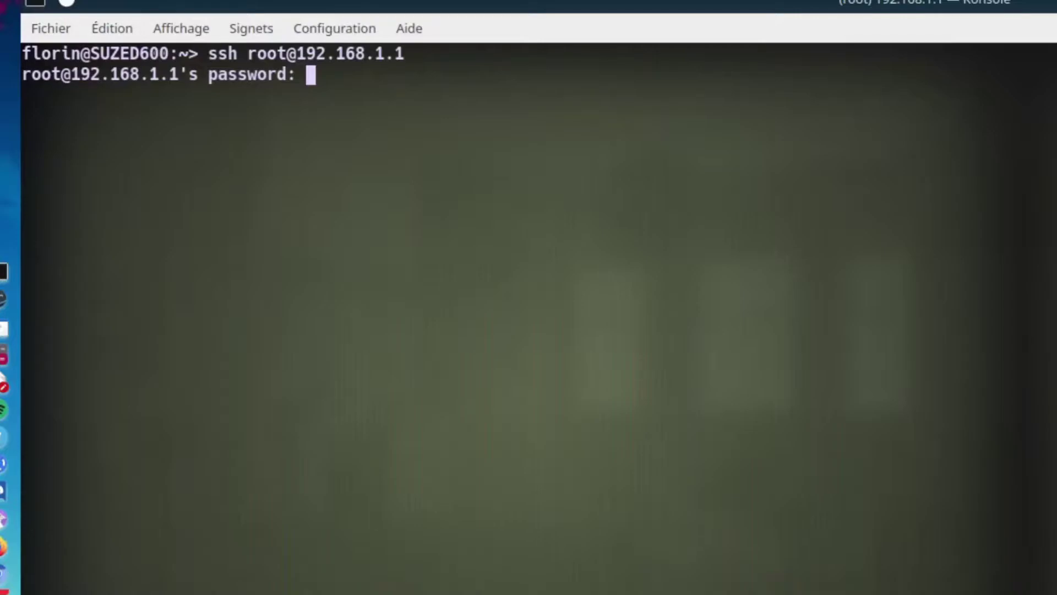
pyautogui.press('Return')
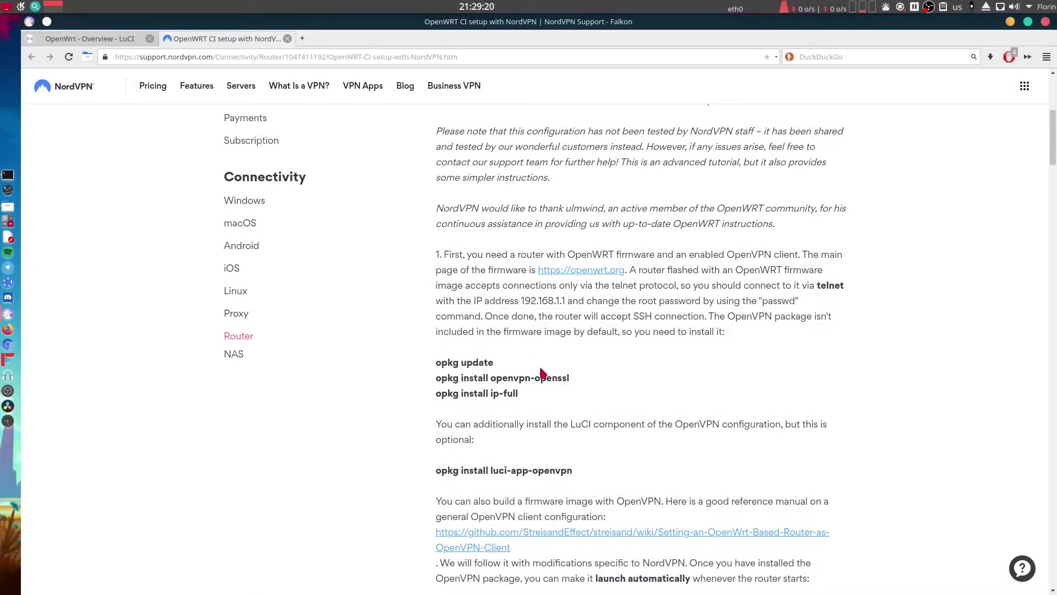
# Run opkg update on the router, then copy the openvpn-openssl install command from the guide.
pyautogui.moveTo(436, 362); pyautogui.dragTo(494, 365)
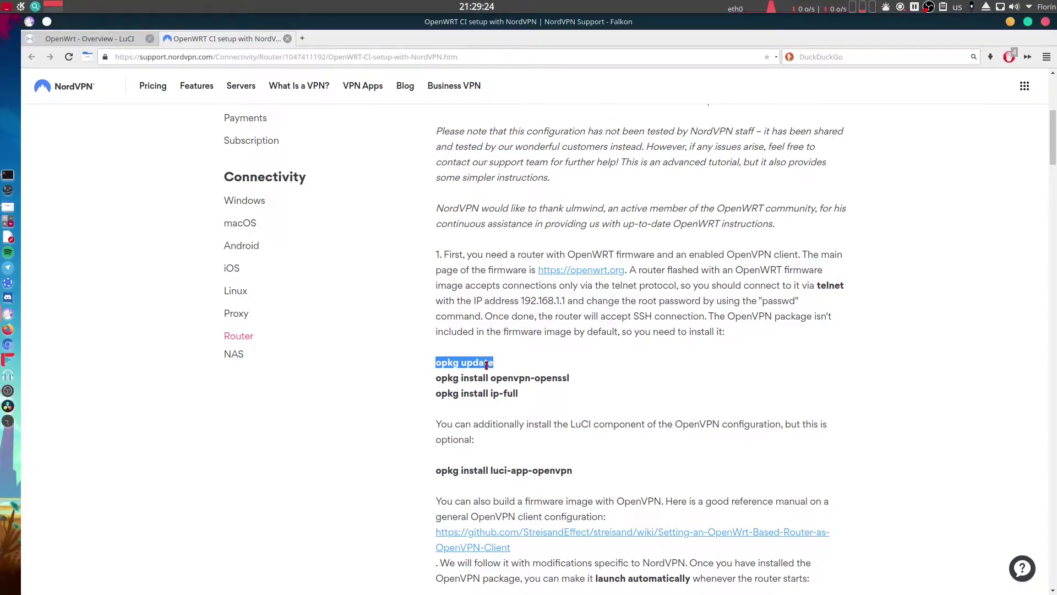
pyautogui.hotkey('alt', 'Tab')
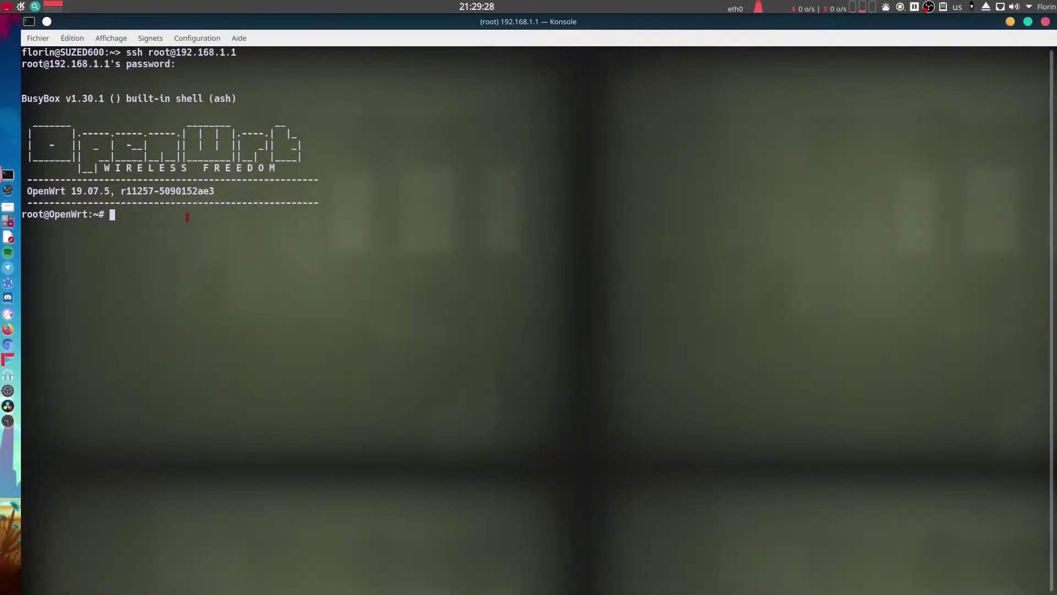
pyautogui.write('opkg update')
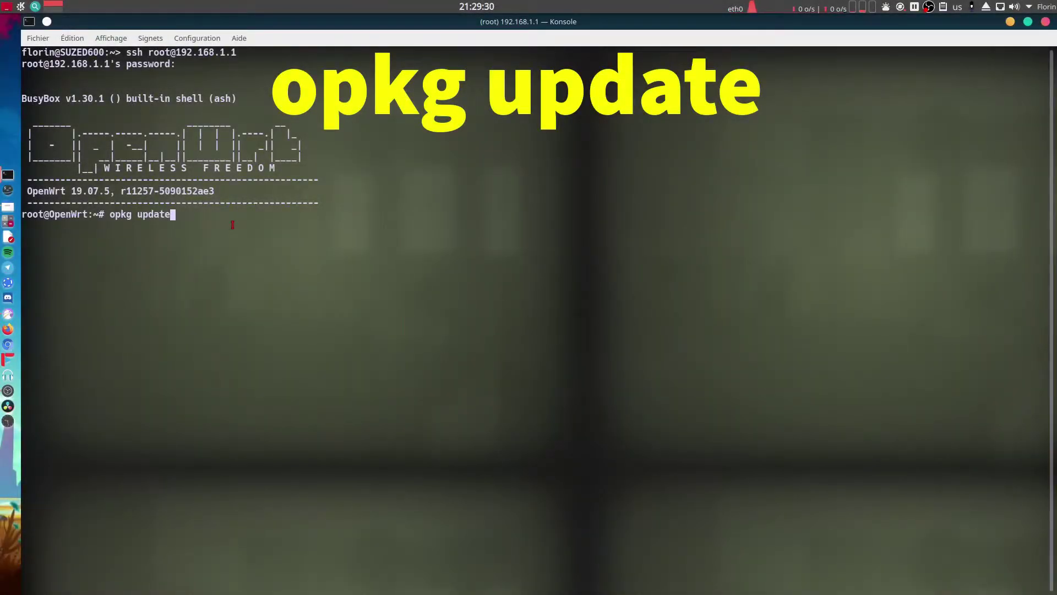
pyautogui.press('Return')
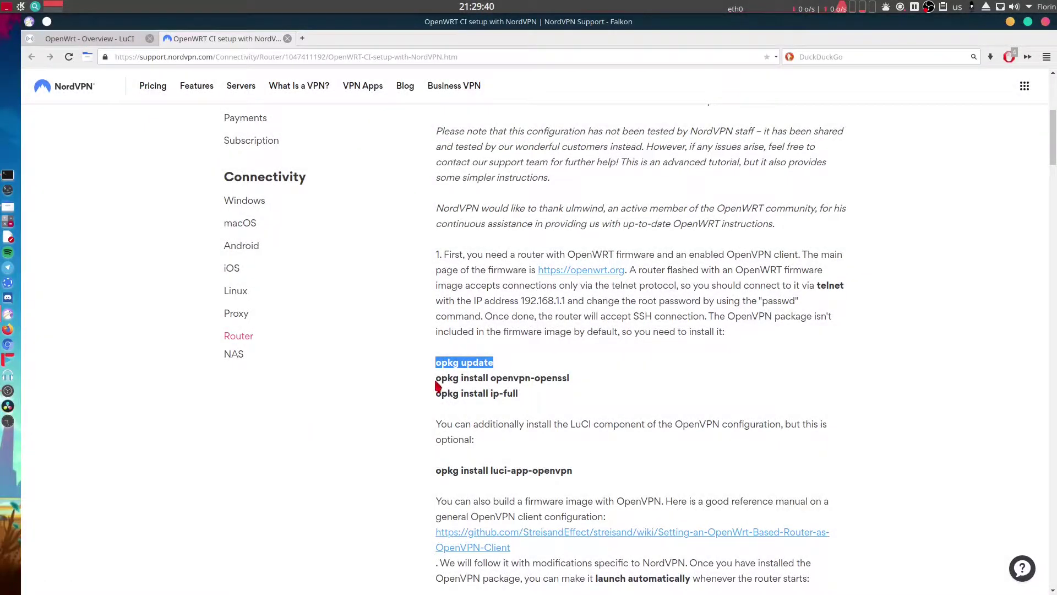
pyautogui.moveTo(435, 382); pyautogui.dragTo(567, 379)
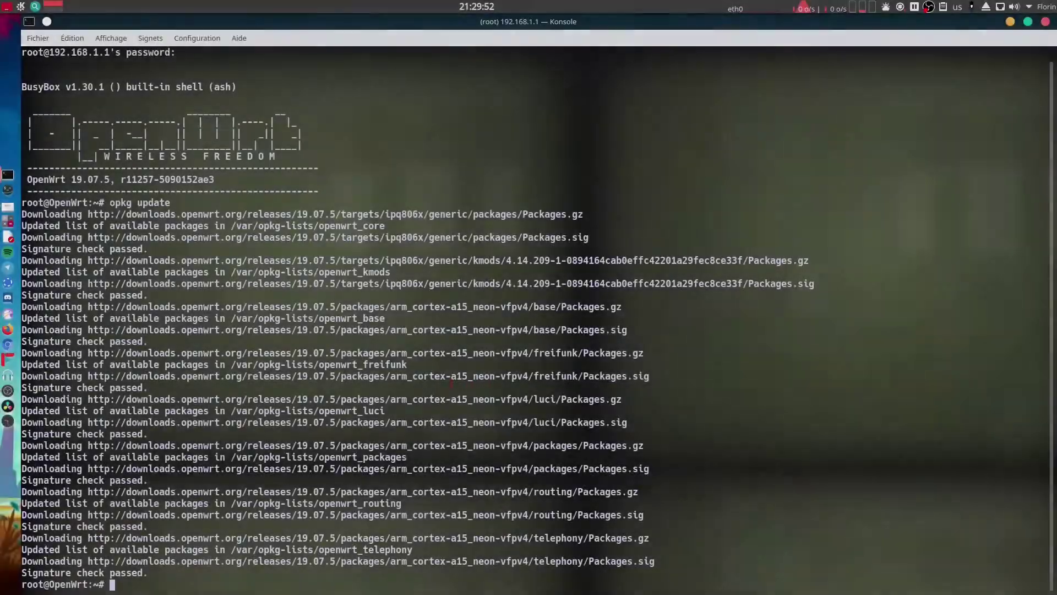
# Install openvpn-openssl on the router with the pasted opkg install command.
pyautogui.write('opkg install openvpn-openssl')
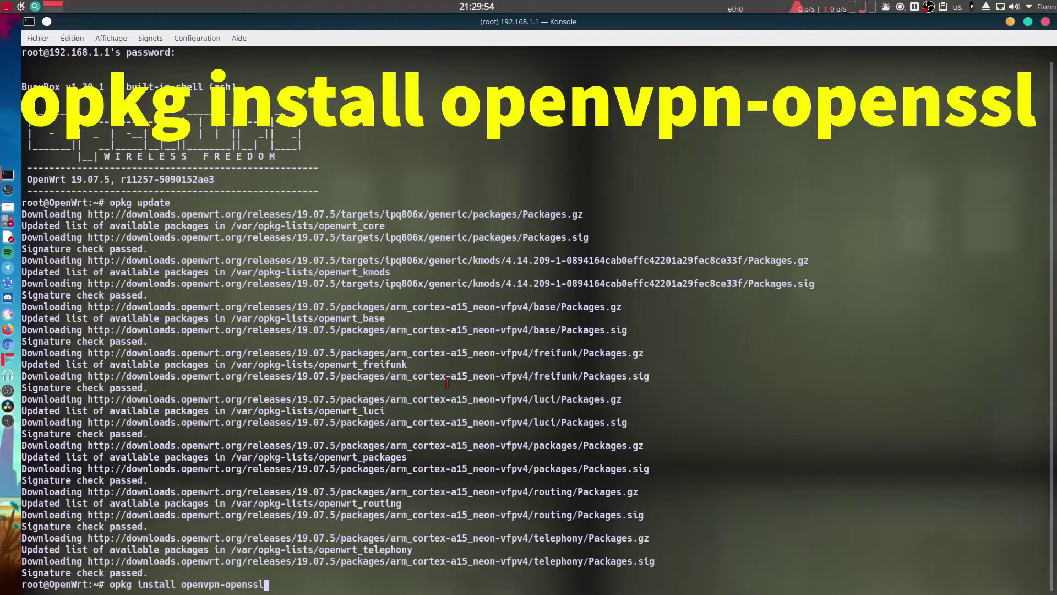
pyautogui.press('Return')
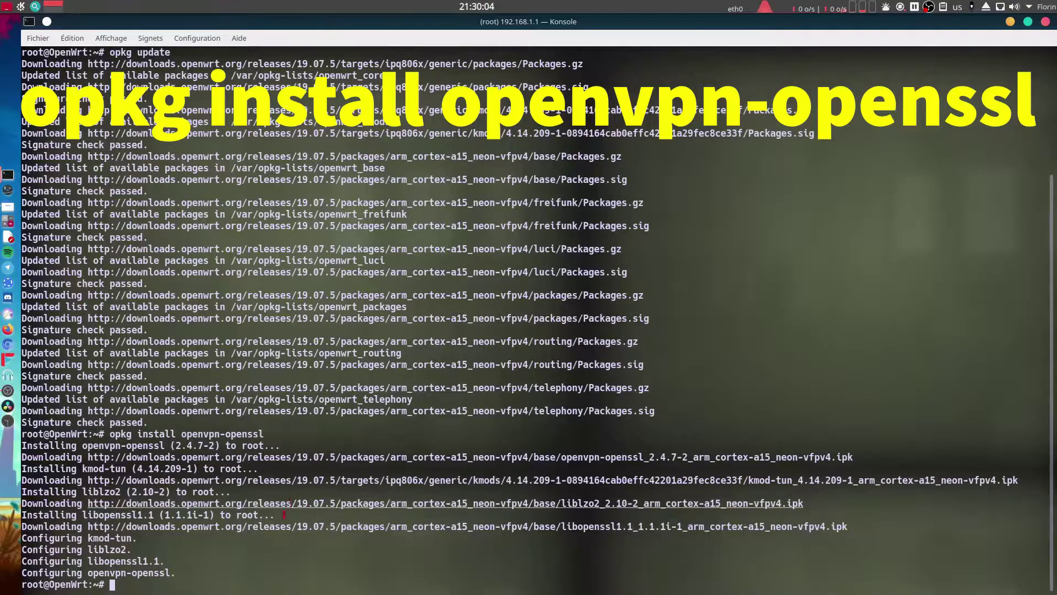
pyautogui.moveTo(175, 573); pyautogui.dragTo(13, 434)
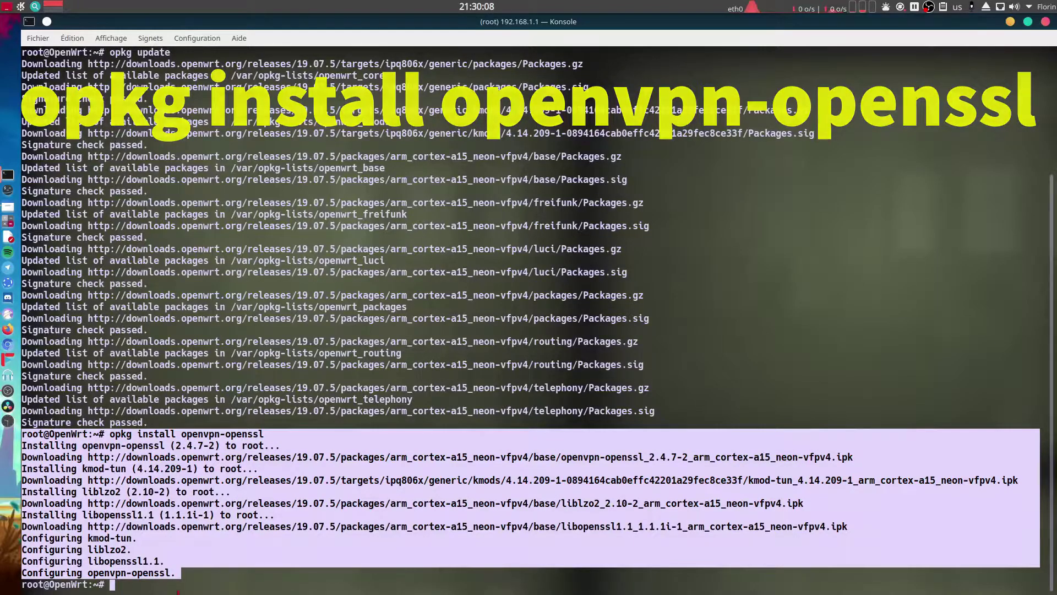
pyautogui.click(176, 584)
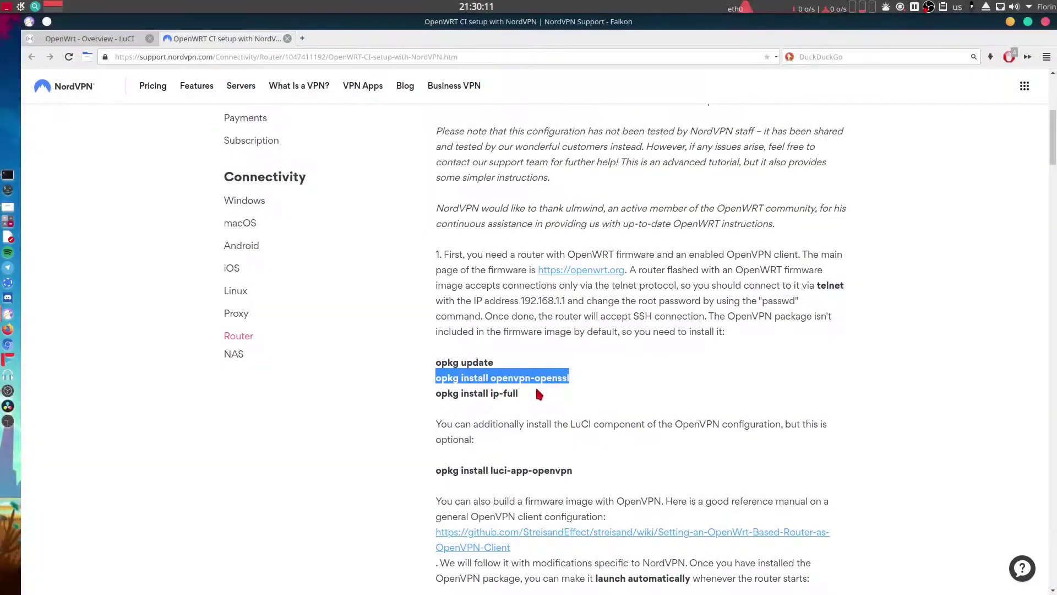
# Install ip-full on the router with opkg install ip-full.
pyautogui.moveTo(538, 395); pyautogui.dragTo(438, 395)
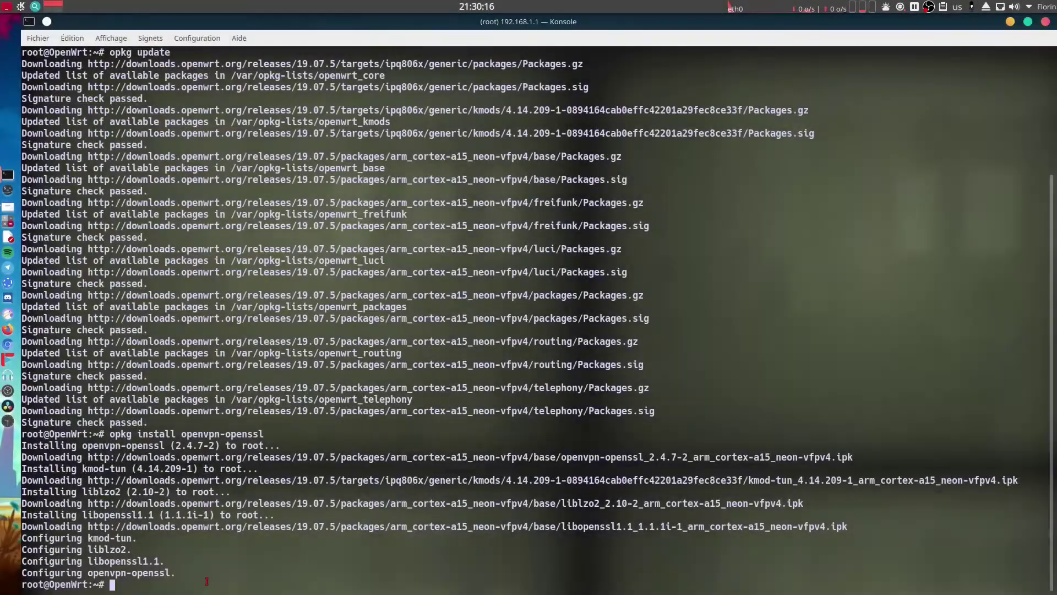
pyautogui.middleClick(280, 562)
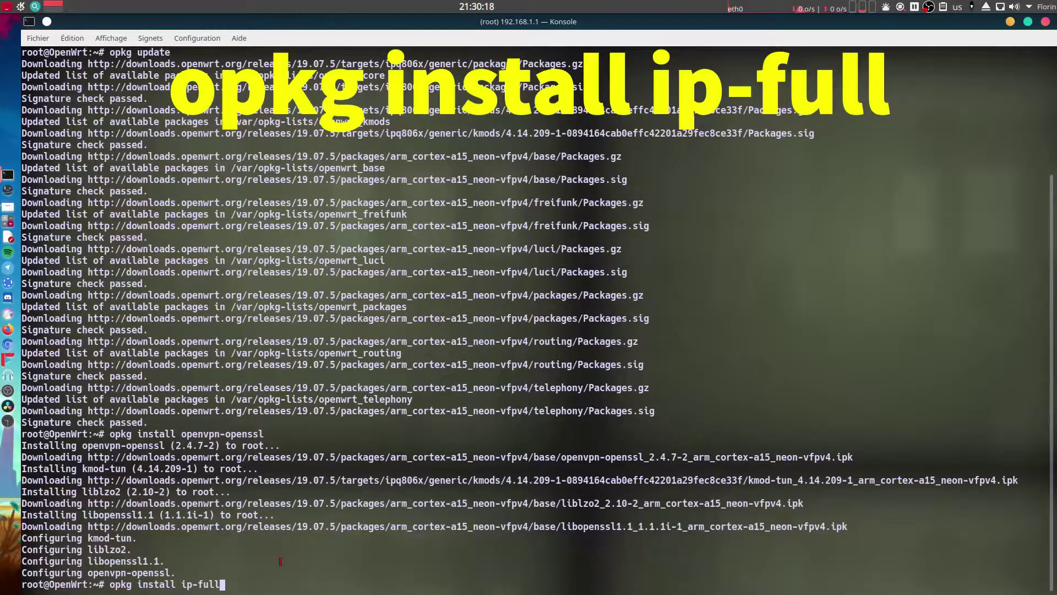
pyautogui.press('Return')
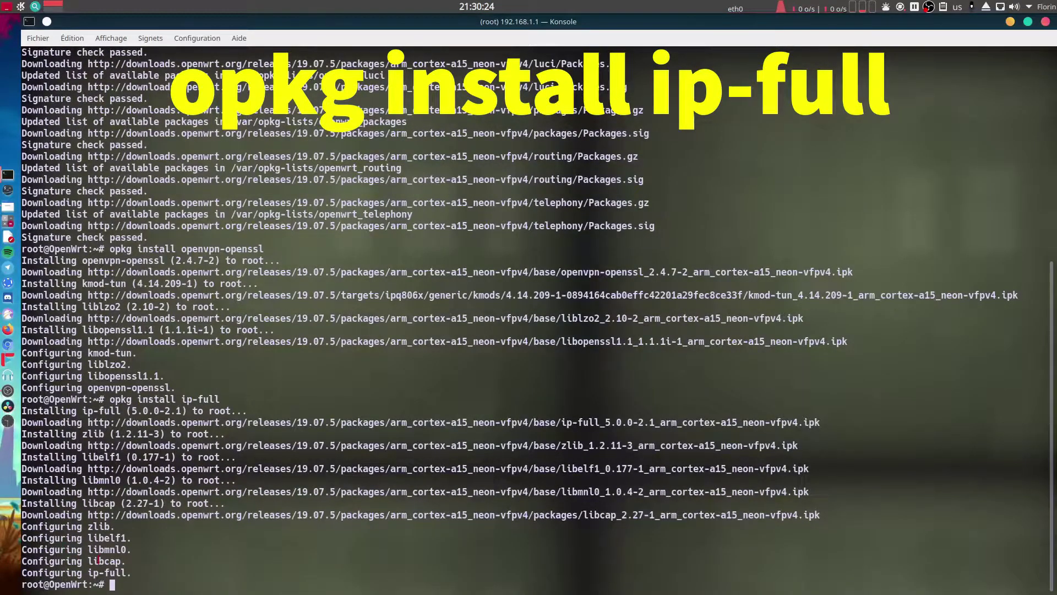
pyautogui.moveTo(148, 573); pyautogui.dragTo(7, 400)
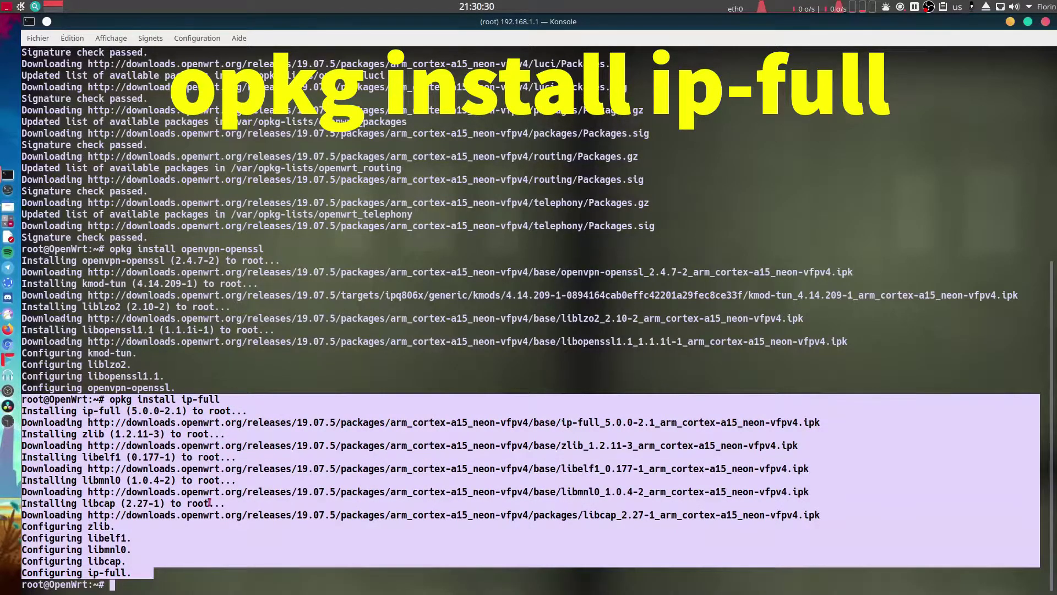
pyautogui.click(203, 586)
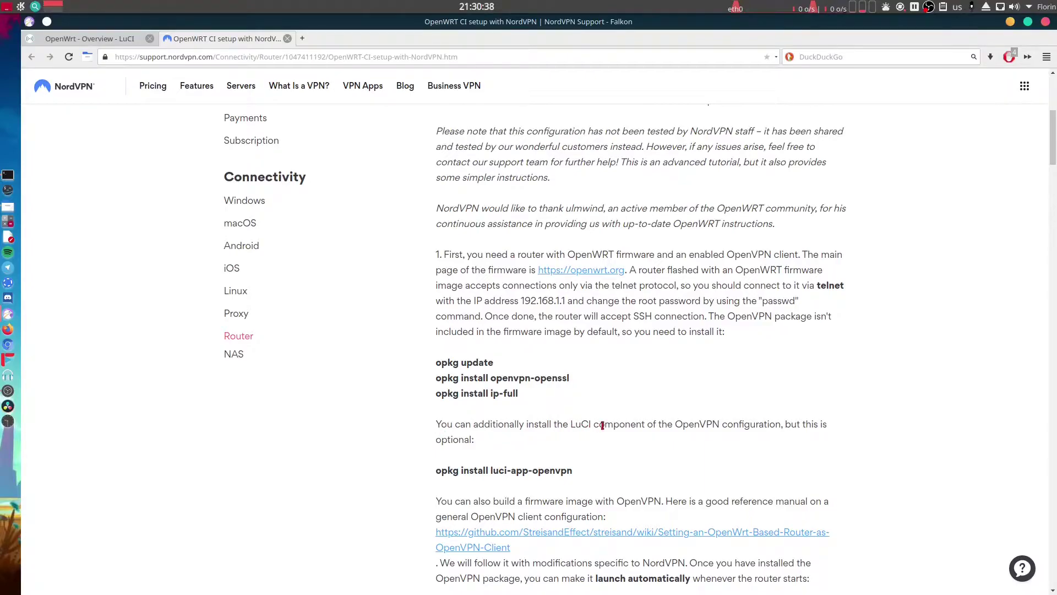
# Run opkg install luci-app-openvpn on the router, pulling in luci-compat.
pyautogui.scroll(-3, 753, 429)
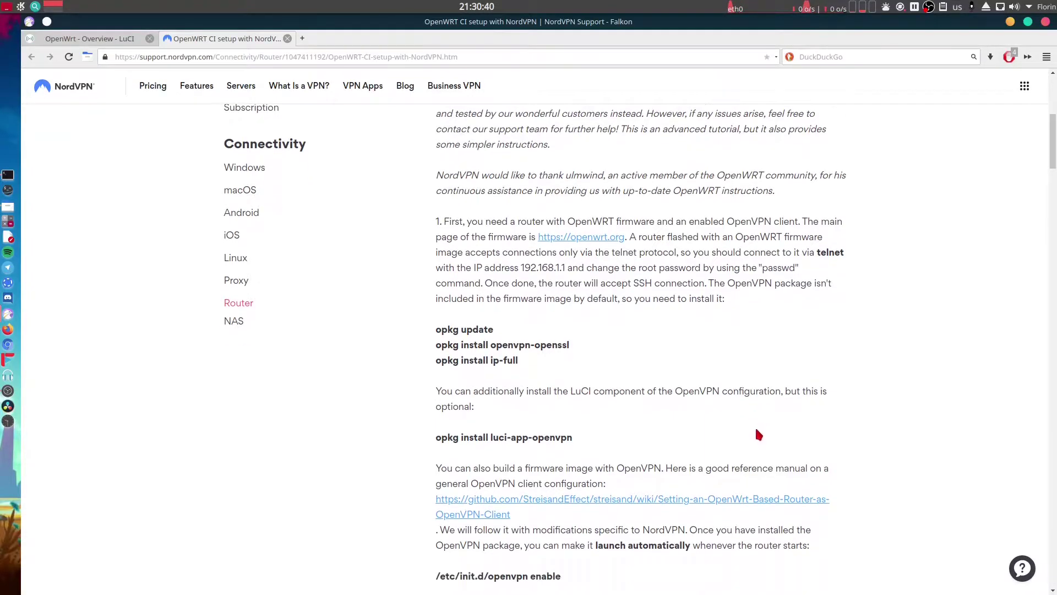
pyautogui.scroll(-1, 751, 429)
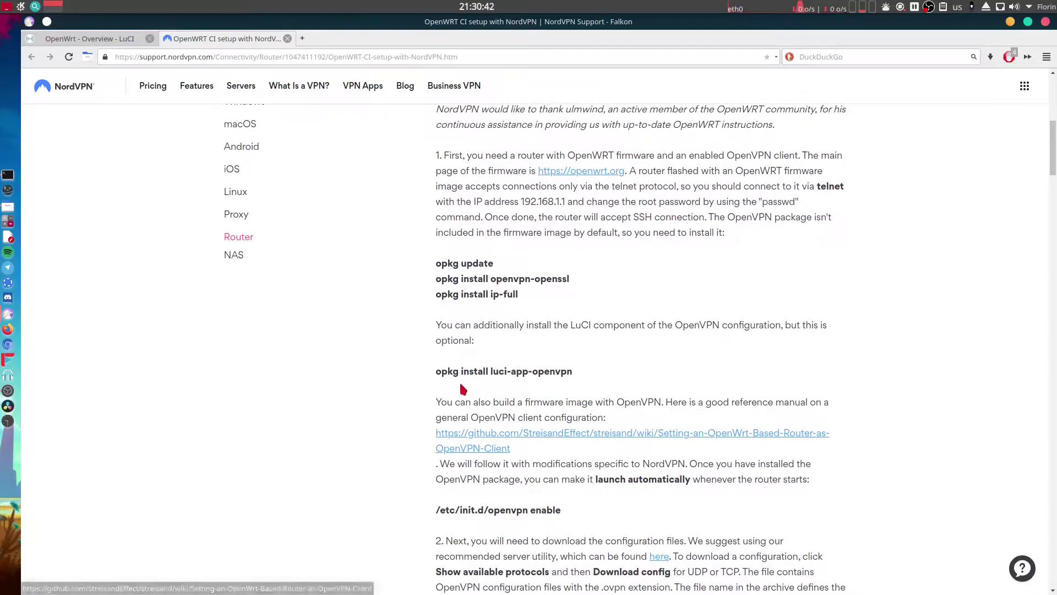
pyautogui.moveTo(439, 373); pyautogui.dragTo(573, 373)
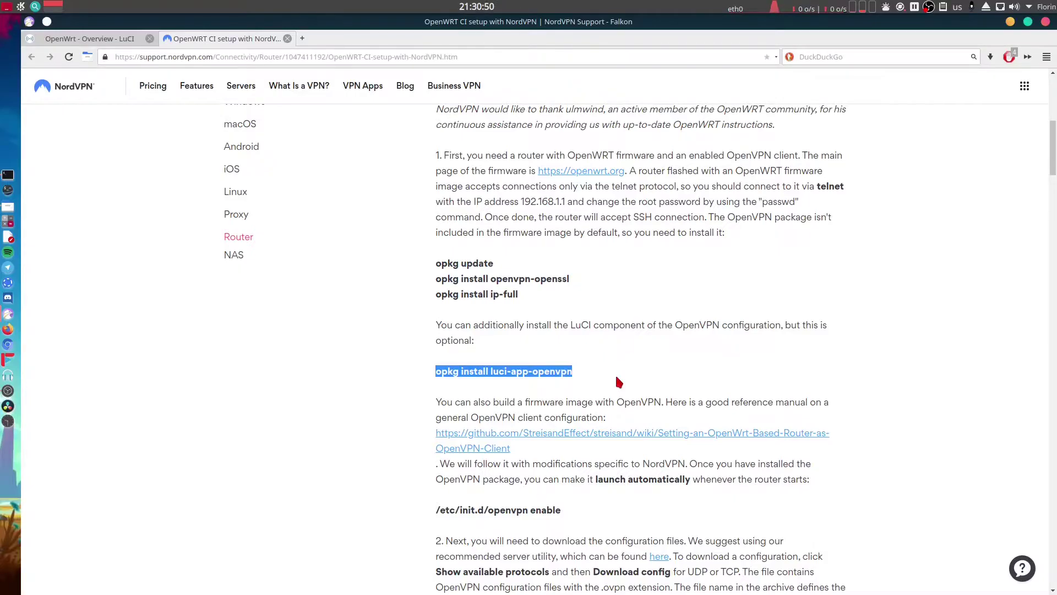
pyautogui.hotkey('alt', 'Tab')
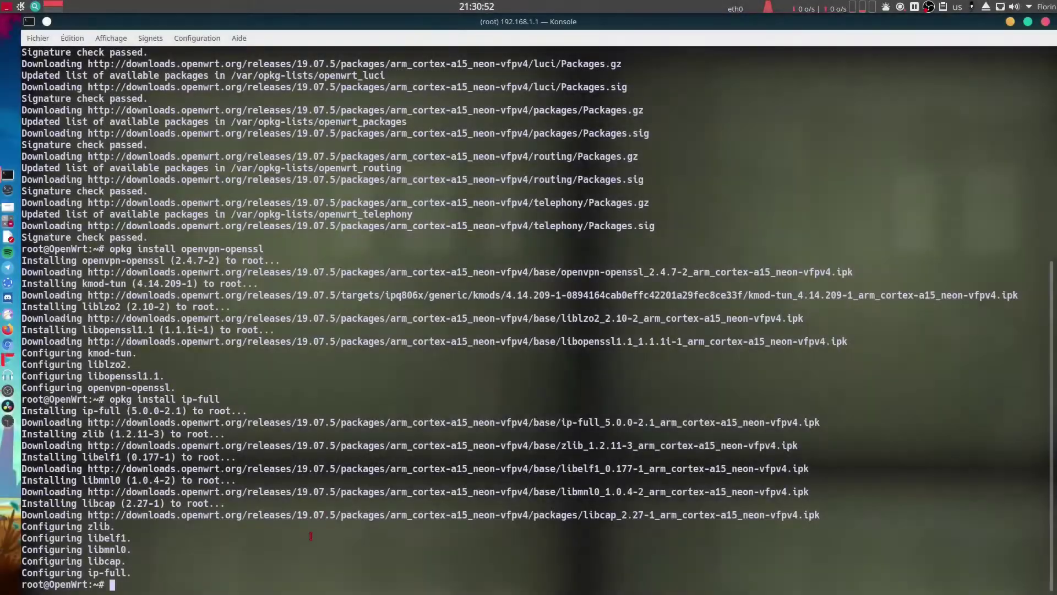
pyautogui.write('opkg install luci-app-openvpn')
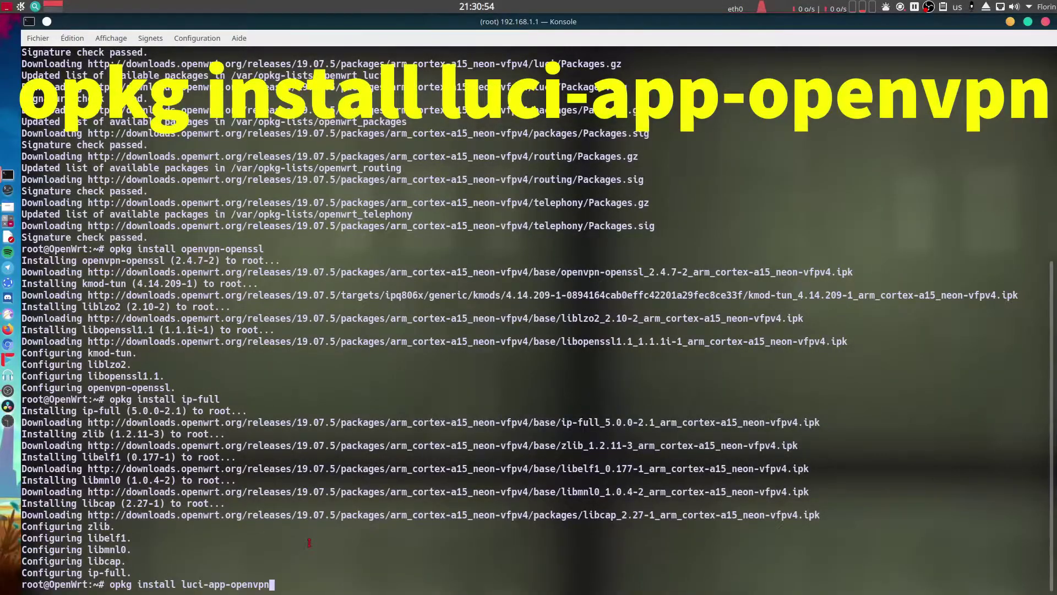
pyautogui.press('Return')
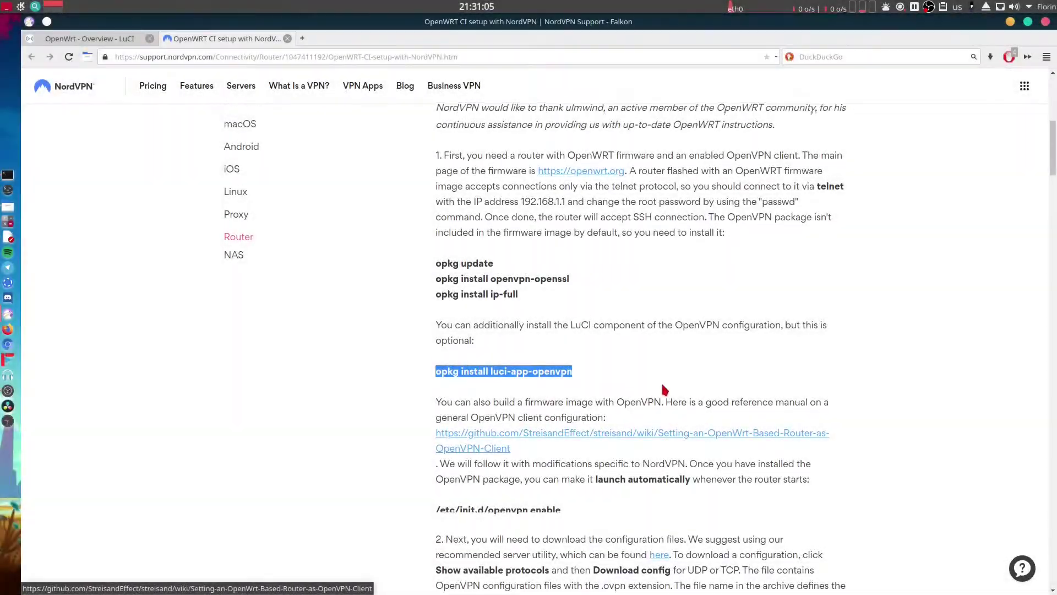
pyautogui.scroll(-5, 665, 390)
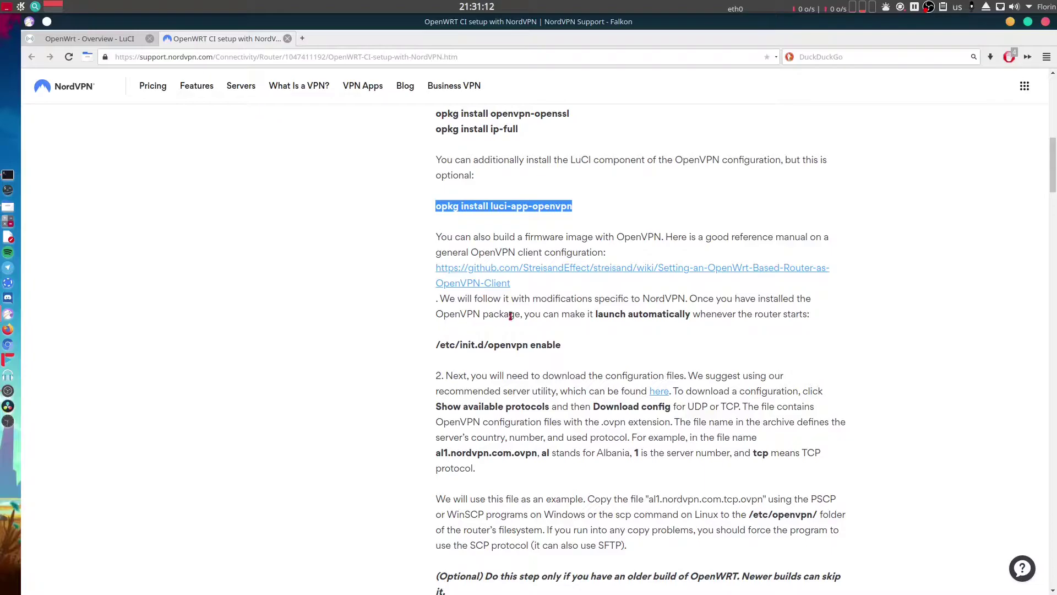
# Run /etc/init.d/openvpn enable on the router so OpenVPN starts at boot.
pyautogui.click(440, 345)
pyautogui.moveTo(440, 345); pyautogui.dragTo(610, 348)
pyautogui.hotkey('ctrl', 'c')
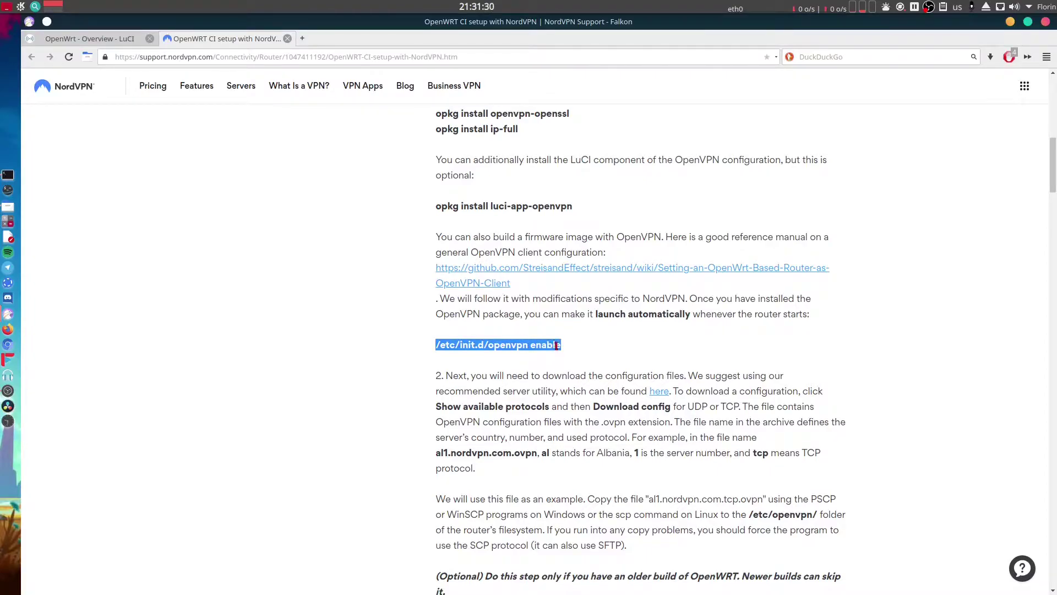
pyautogui.click(492, 344)
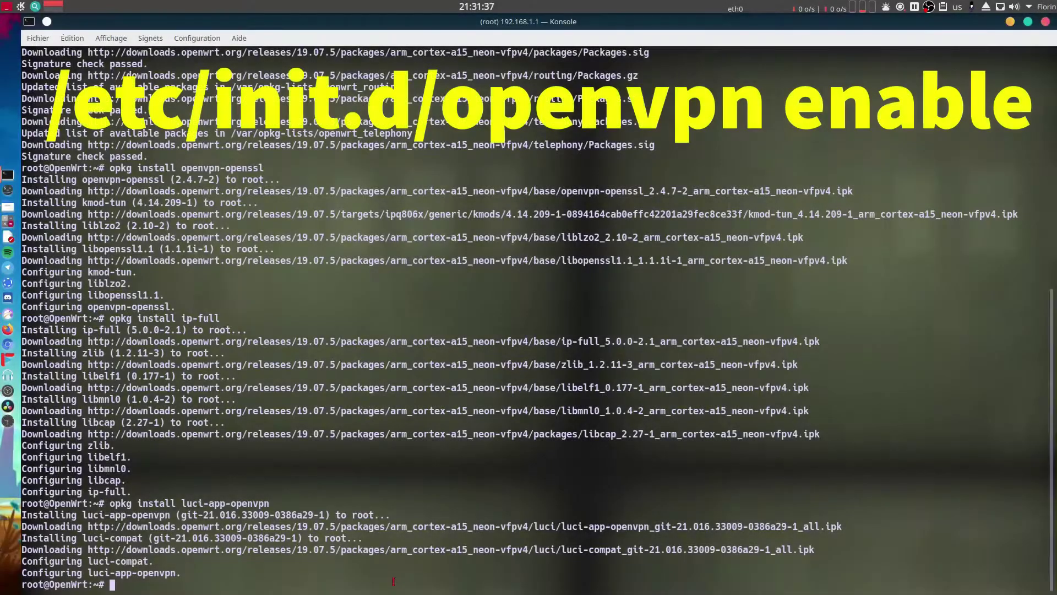
pyautogui.middleClick(383, 577)
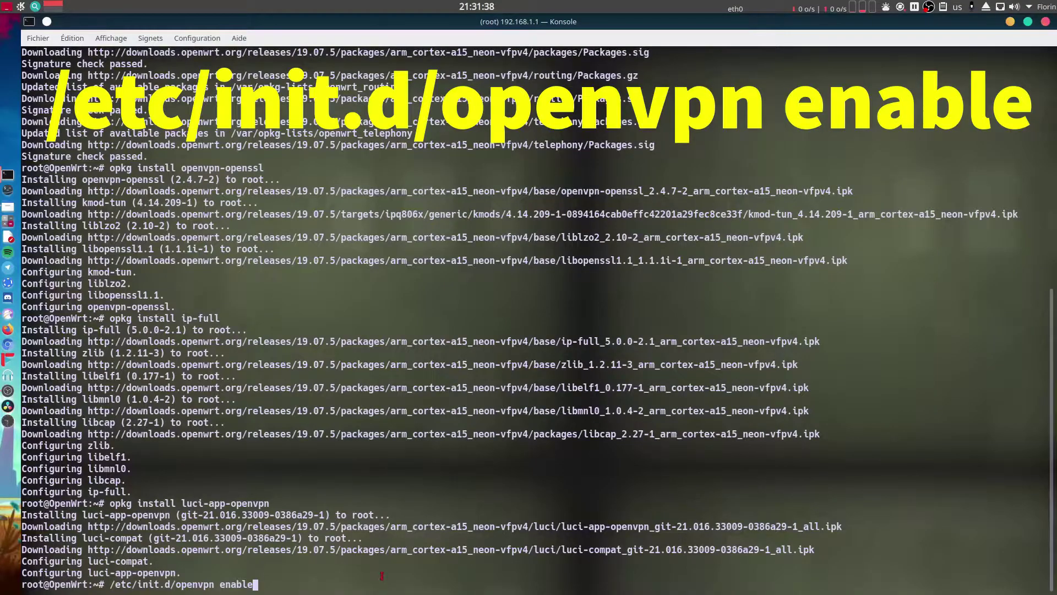
pyautogui.press('Return')
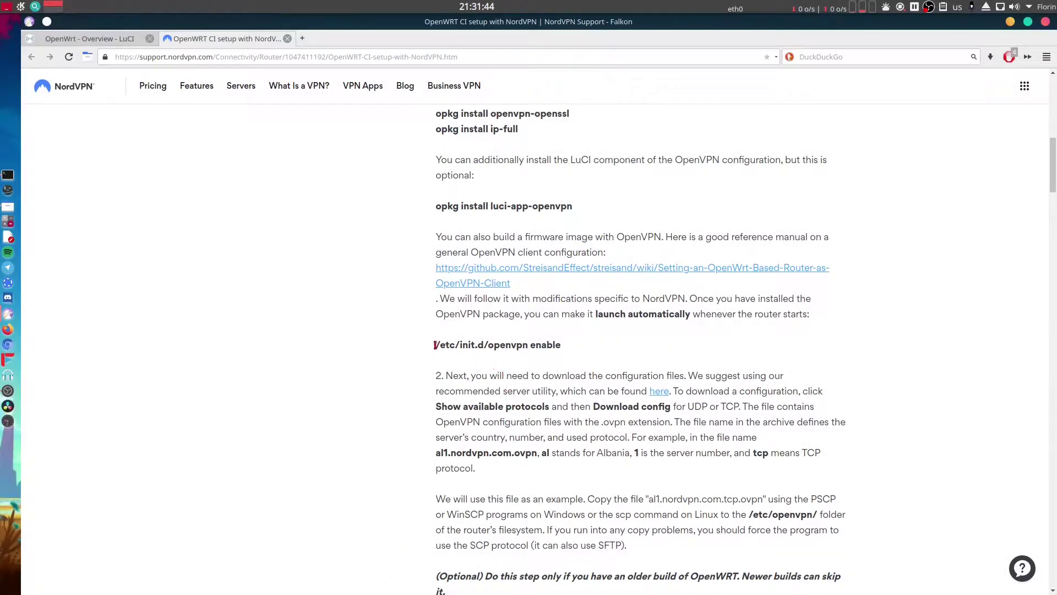
pyautogui.moveTo(434, 345); pyautogui.dragTo(568, 361)
pyautogui.scroll(-3, 567, 361)
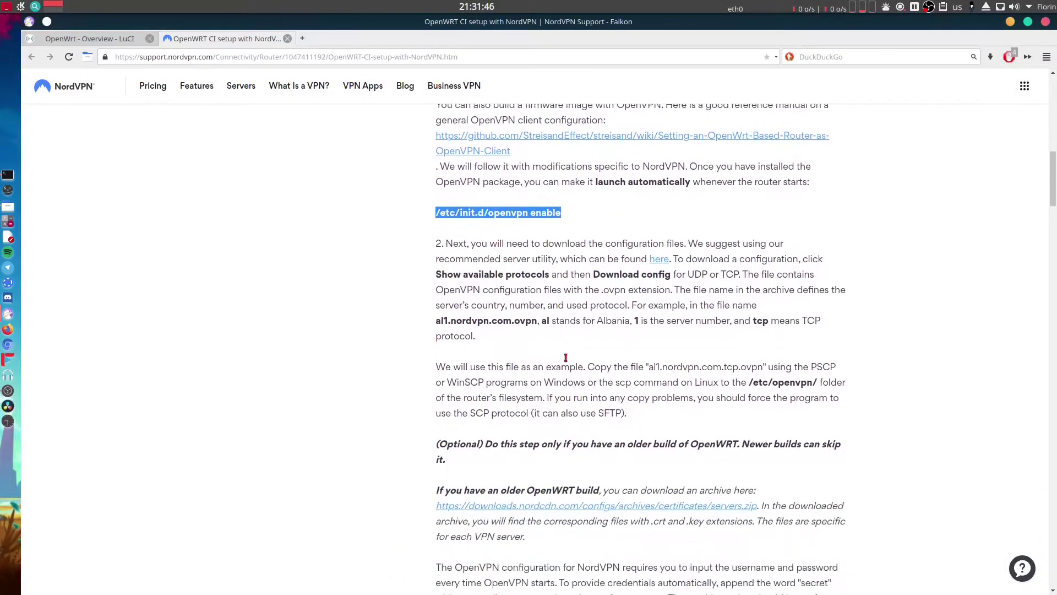
pyautogui.scroll(-1, 566, 358)
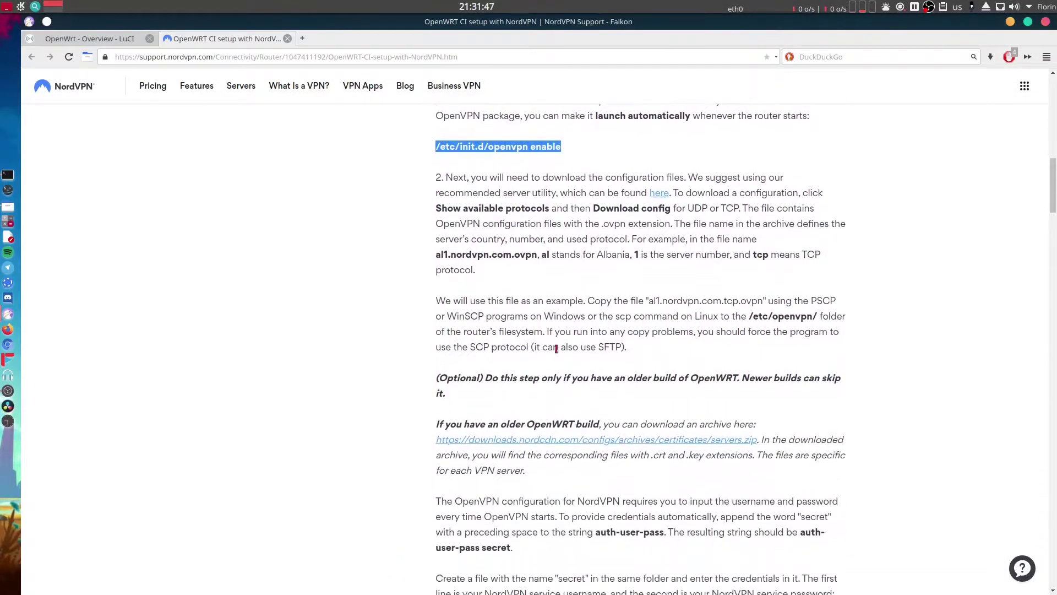
pyautogui.click(511, 289)
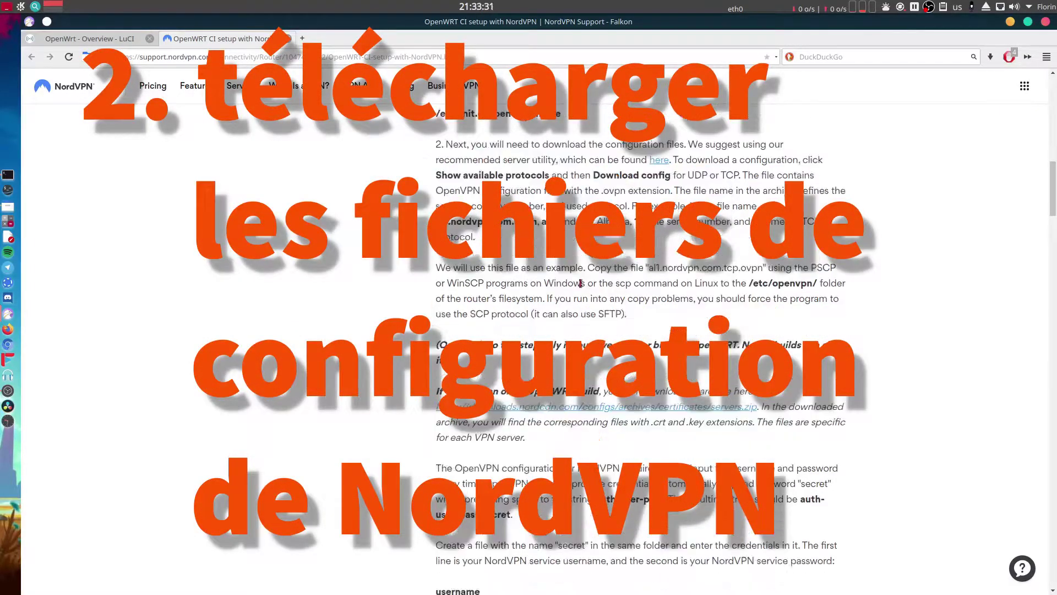
pyautogui.scroll(1, 576, 281)
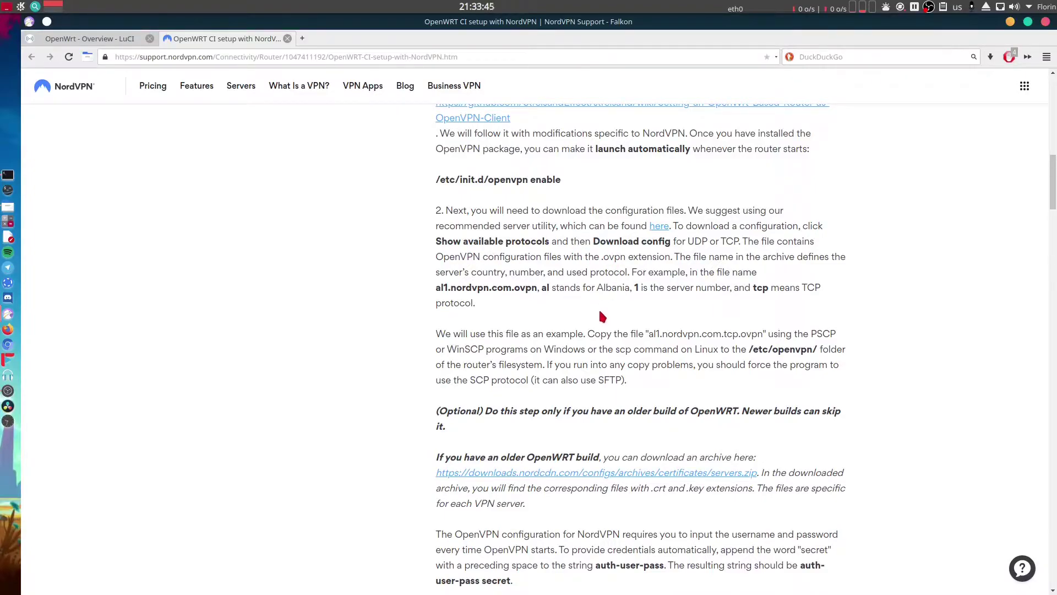
pyautogui.scroll(-3, 601, 317)
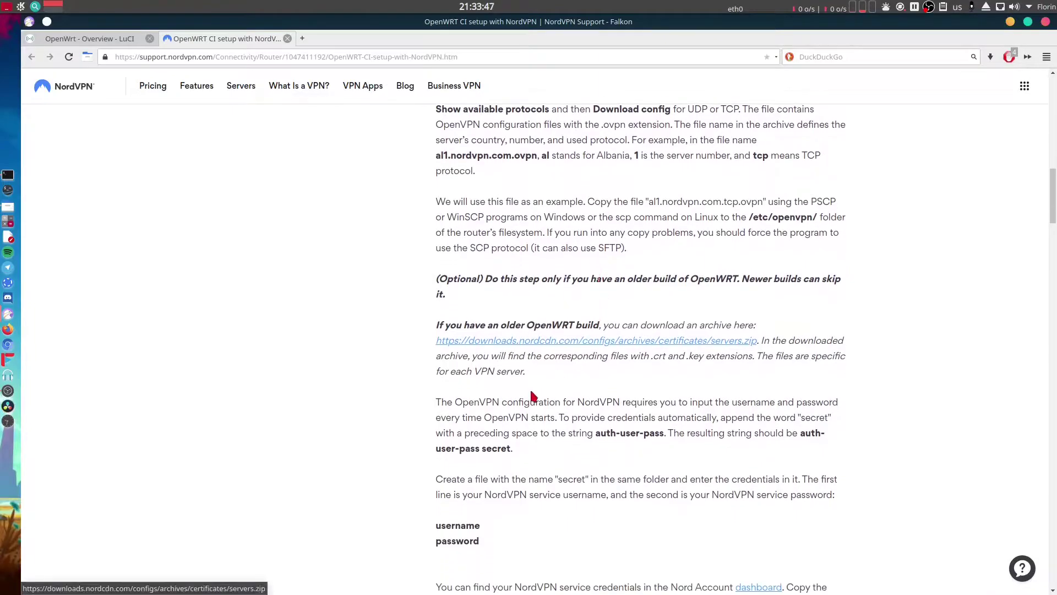
pyautogui.scroll(-1, 526, 438)
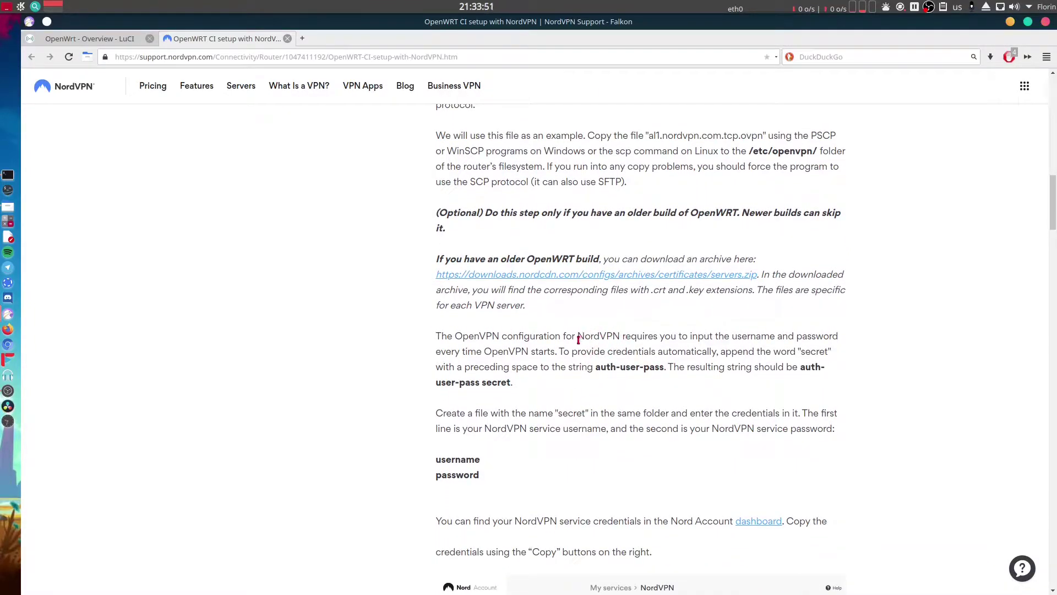
pyautogui.doubleClick(572, 413)
pyautogui.scroll(-5, 799, 408)
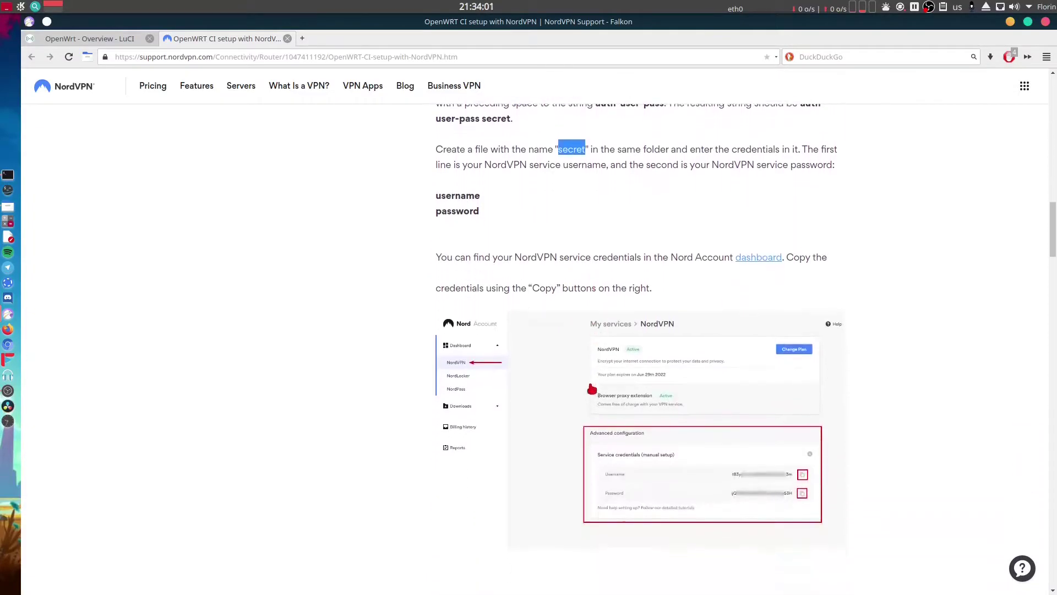
pyautogui.scroll(-6, 591, 384)
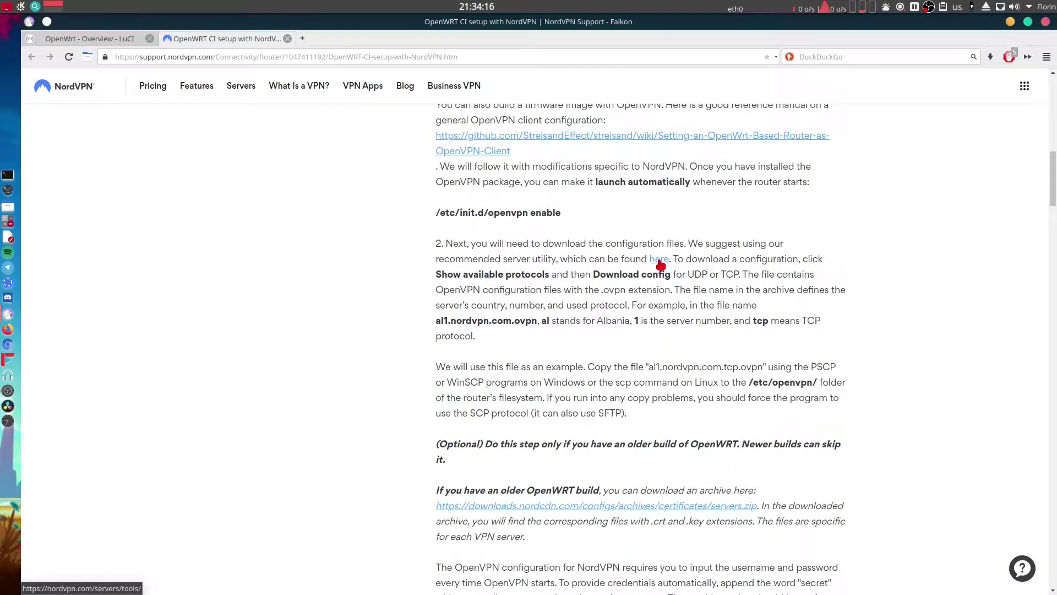
# Open the recommended-server utility link from the guide in a new tab.
pyautogui.rightClick(660, 264)
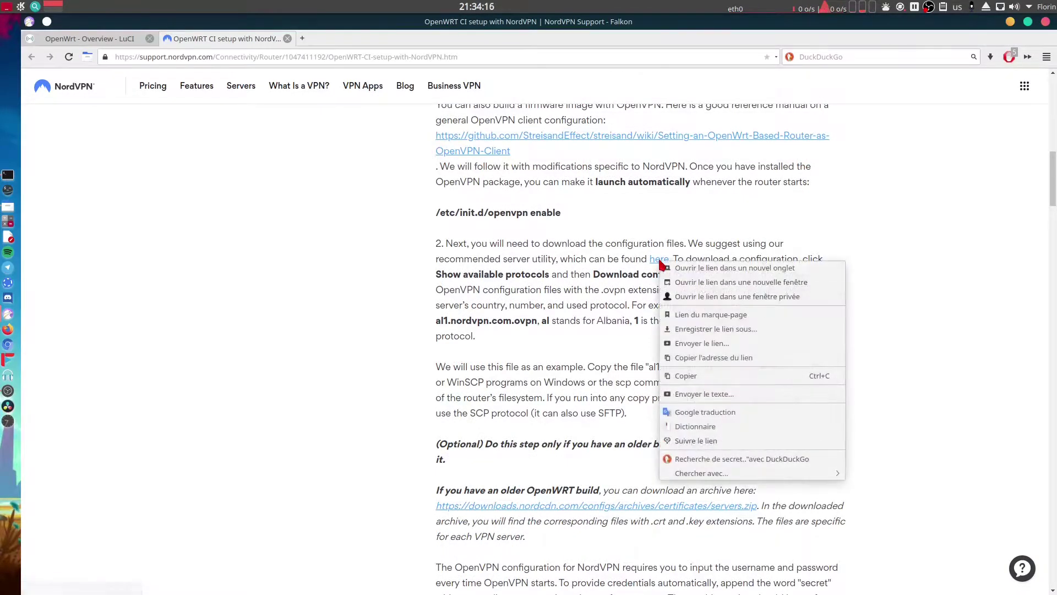
pyautogui.click(683, 267)
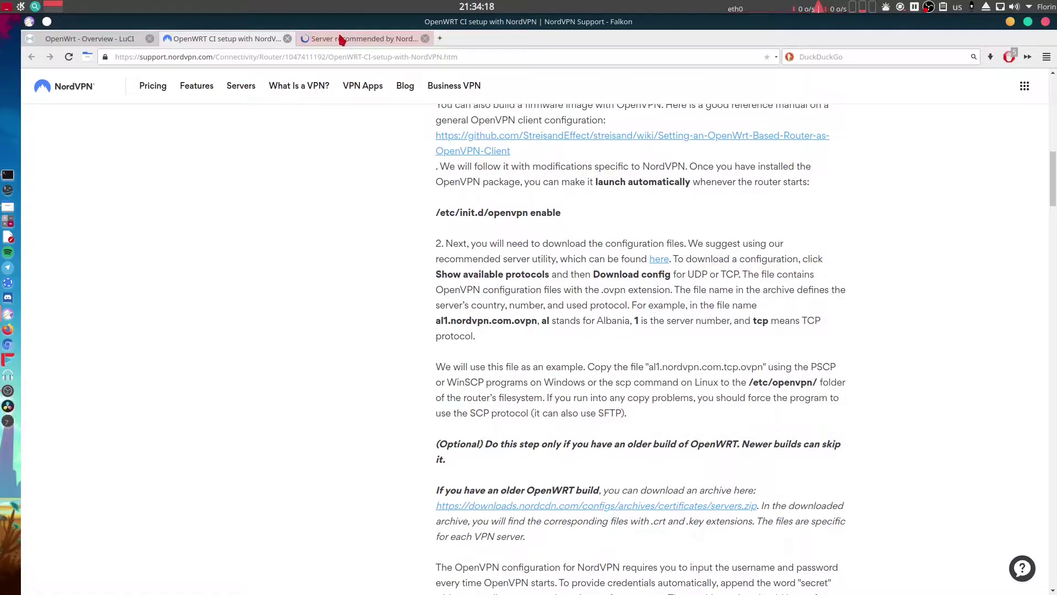
pyautogui.click(338, 38)
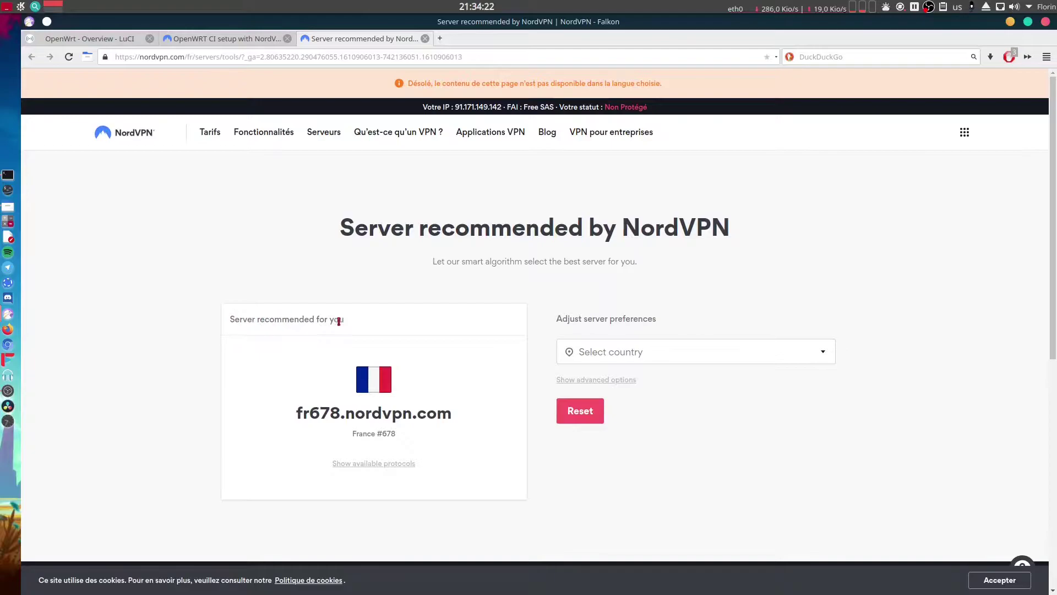
# Select France to get fr678.nordvpn.com and show its available protocols.
pyautogui.click(646, 359)
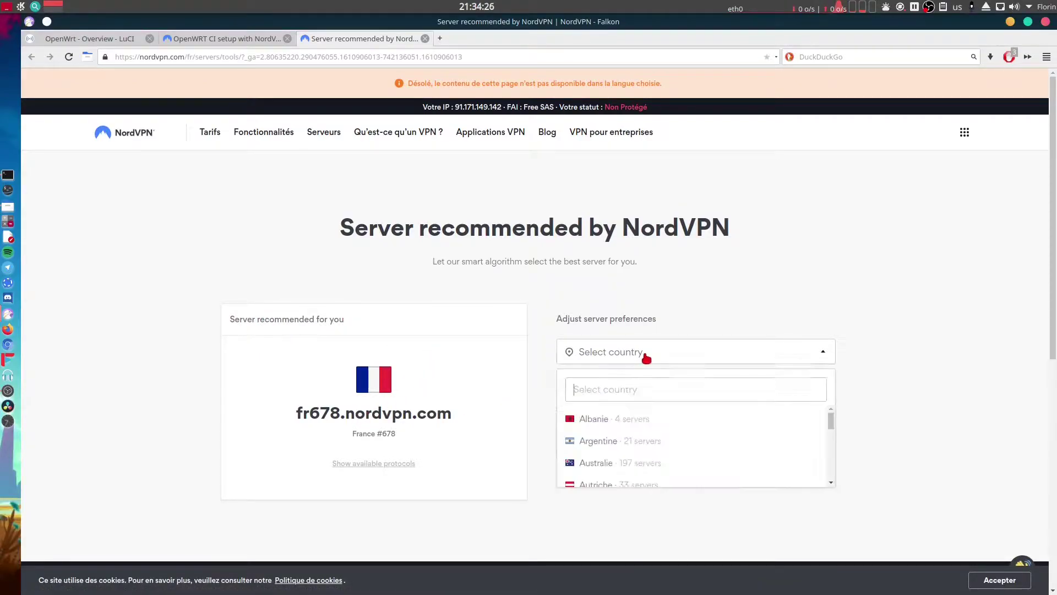
pyautogui.write('fra')
pyautogui.click(609, 421)
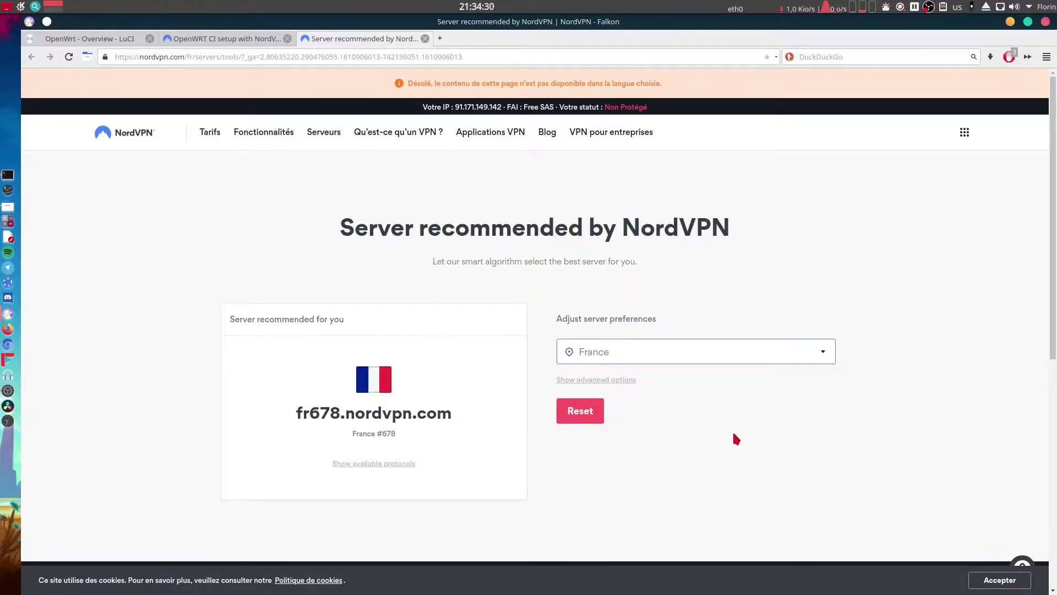
pyautogui.click(346, 468)
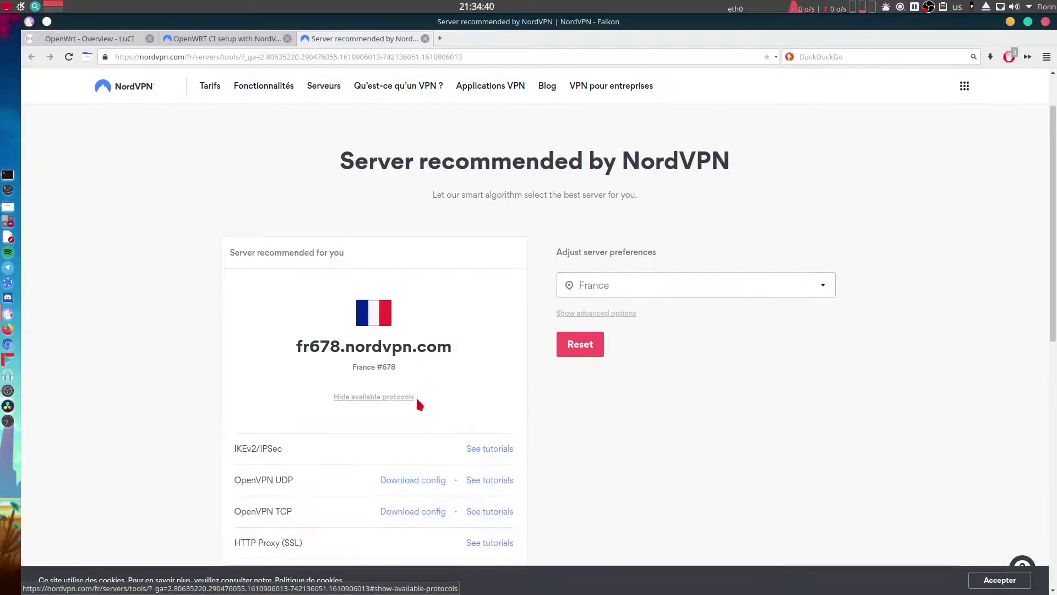
pyautogui.scroll(-4, 543, 408)
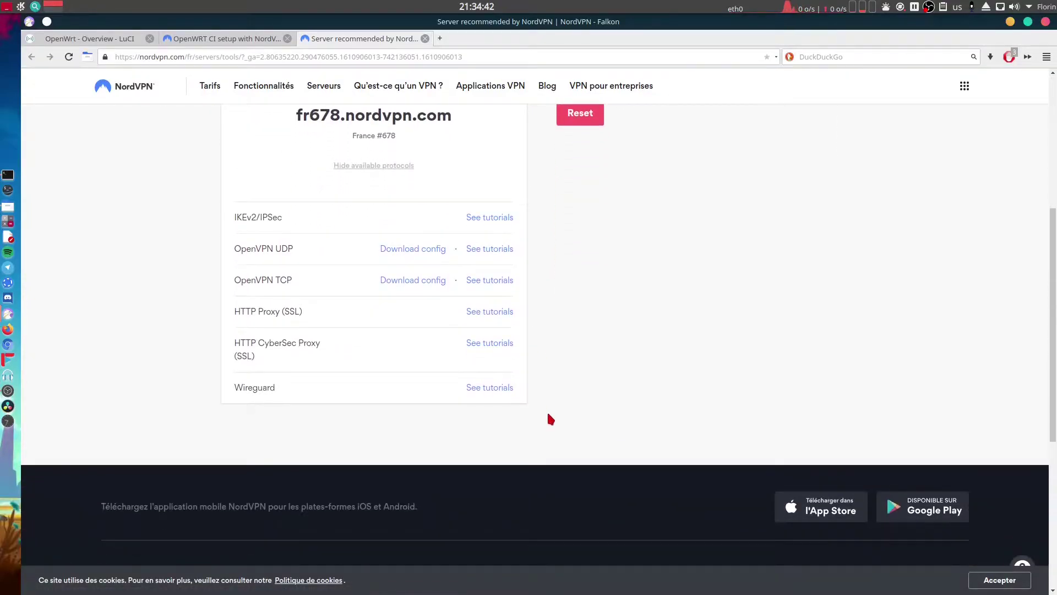
pyautogui.scroll(1, 550, 420)
pyautogui.scroll(1, 551, 419)
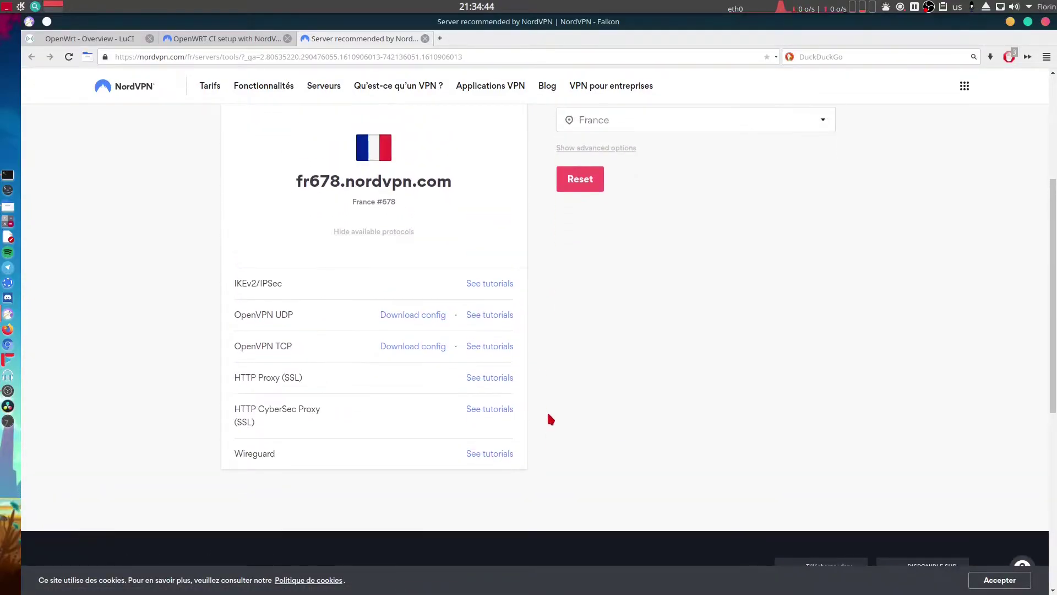
# Save the fr678 OpenVPN UDP config into a new NordVPN folder under NetgearR7500v1.
pyautogui.click(416, 315)
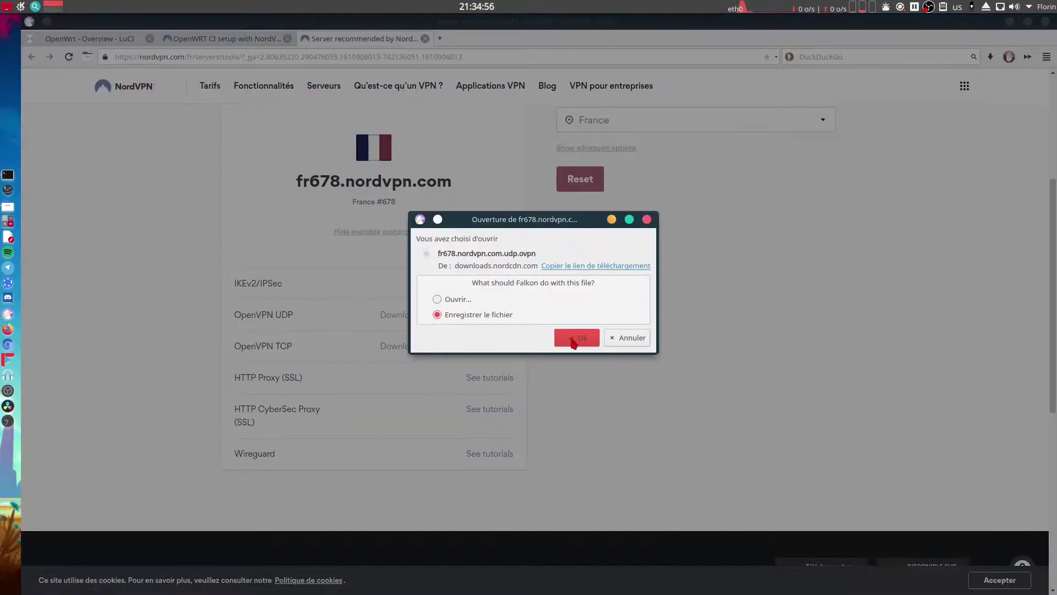
pyautogui.click(575, 338)
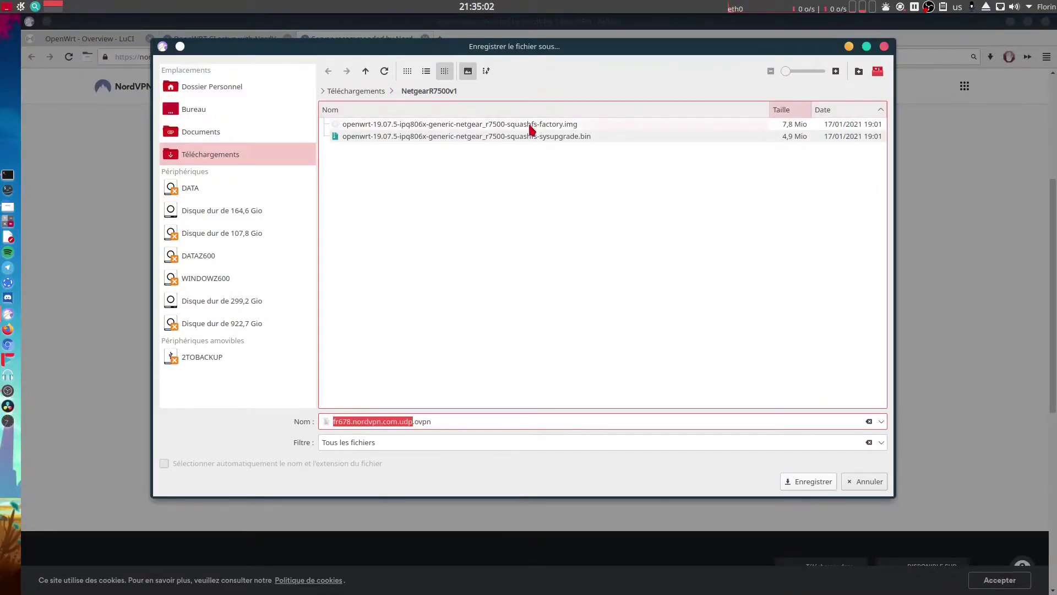
pyautogui.click(860, 76)
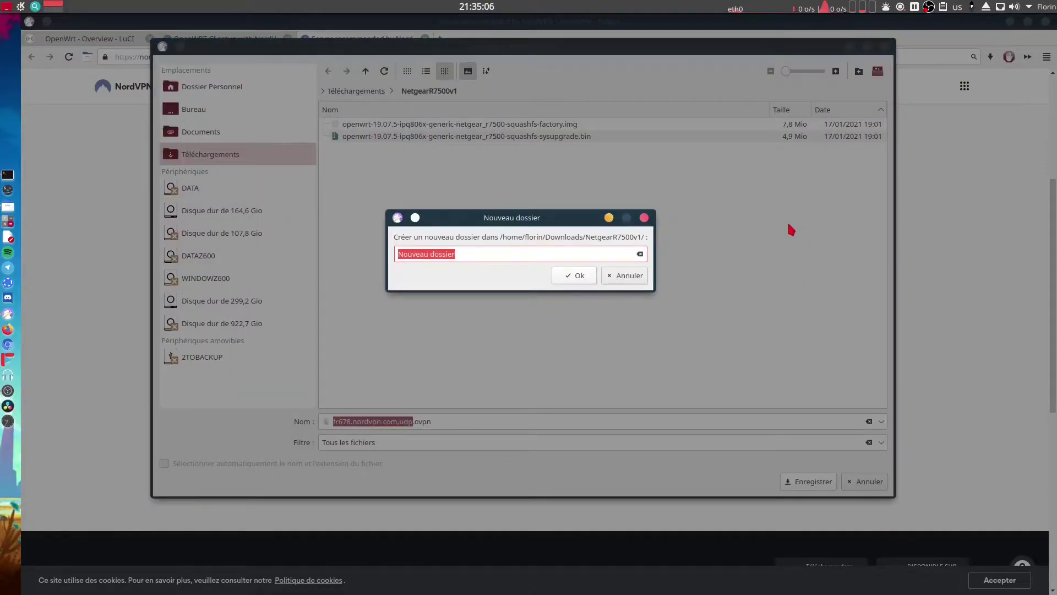
pyautogui.write('NordVPN')
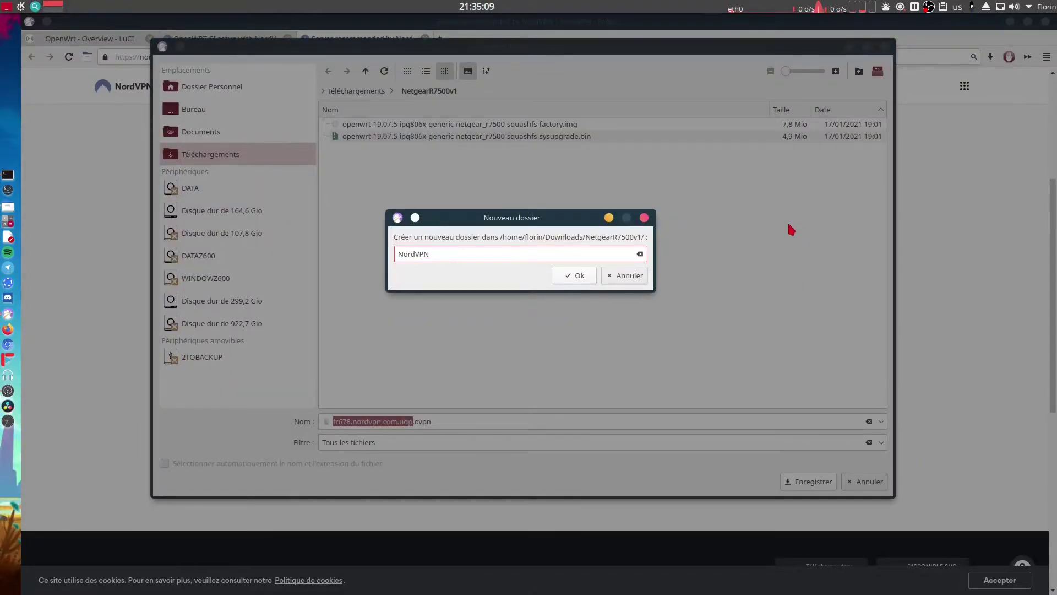
pyautogui.press('Return')
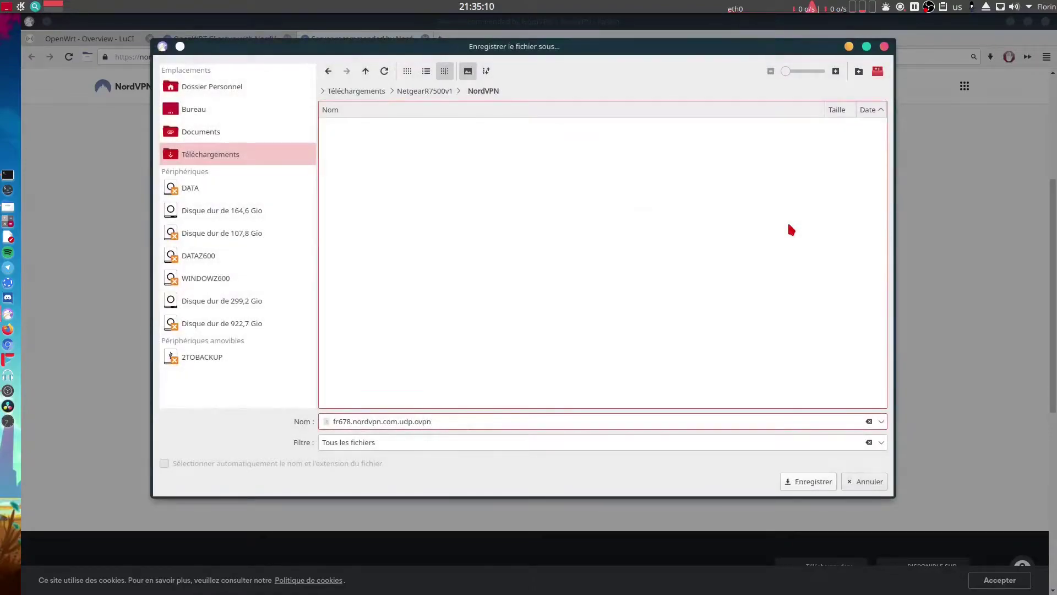
pyautogui.click(787, 487)
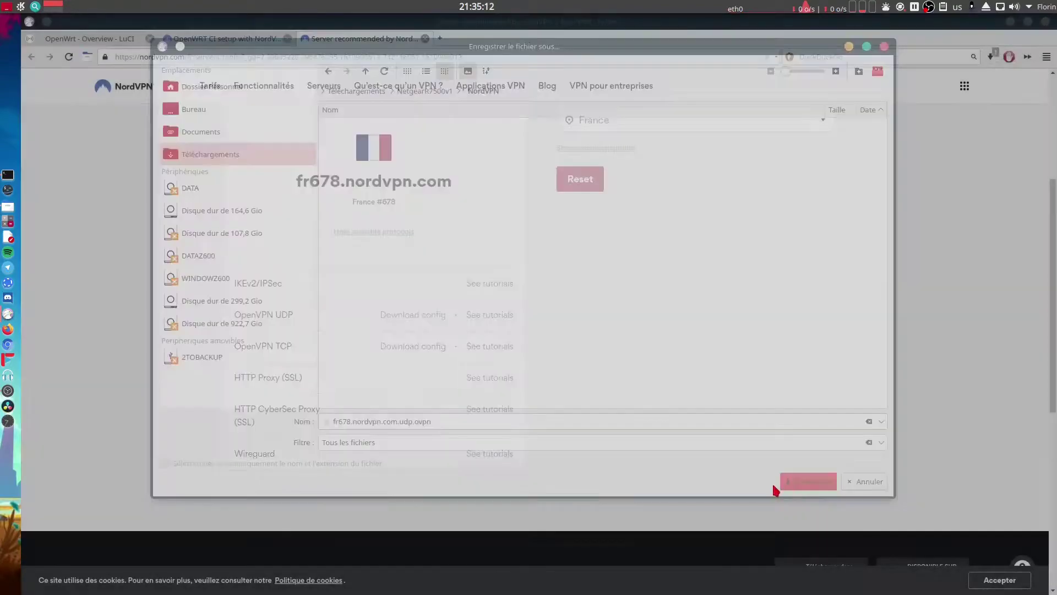
# Save the fr678 OpenVPN TCP config into the same NordVPN folder.
pyautogui.click(428, 350)
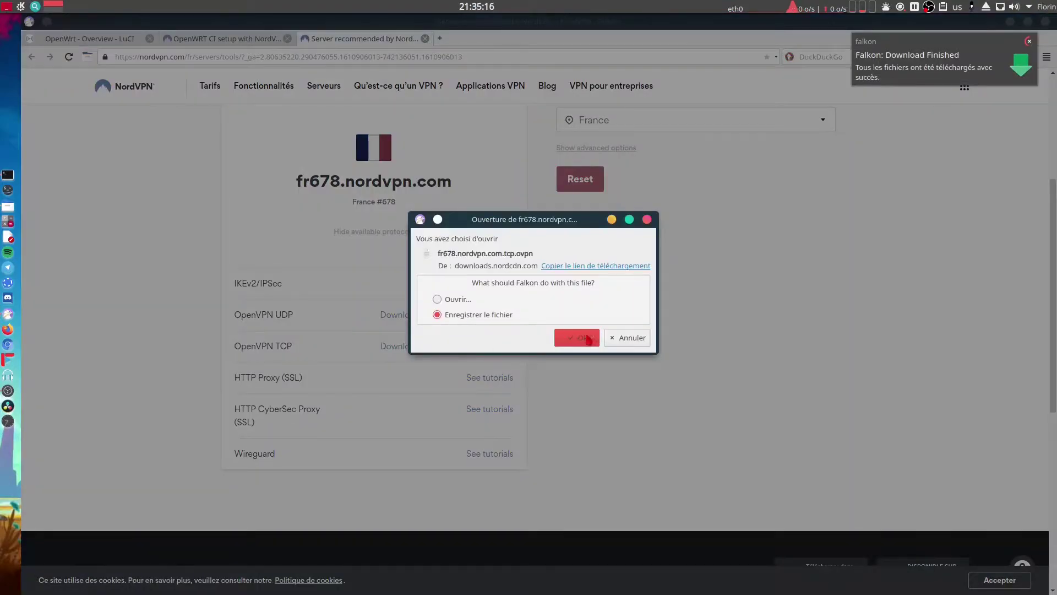
pyautogui.click(579, 337)
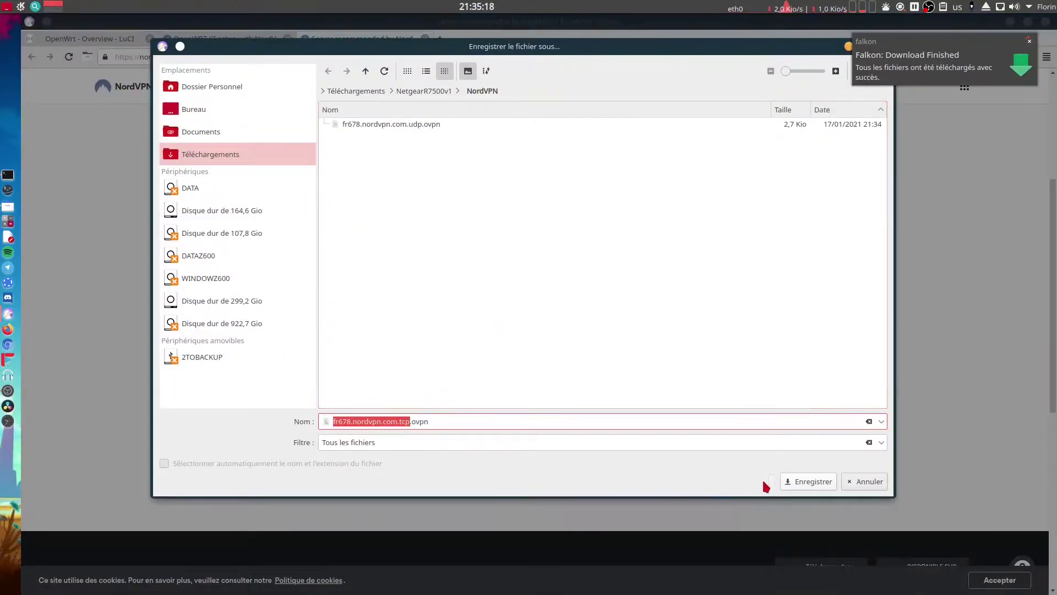
pyautogui.click(783, 489)
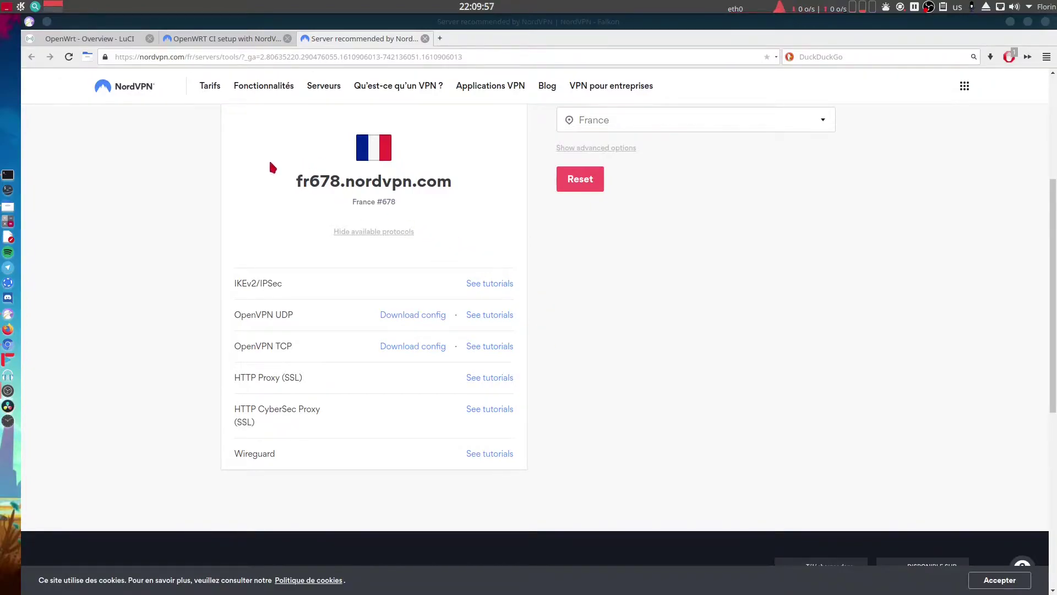
# Review the article's 'Configuring OpenVPN' uci commands, then return to the OpenWrt LuCI login tab.
pyautogui.click(226, 39)
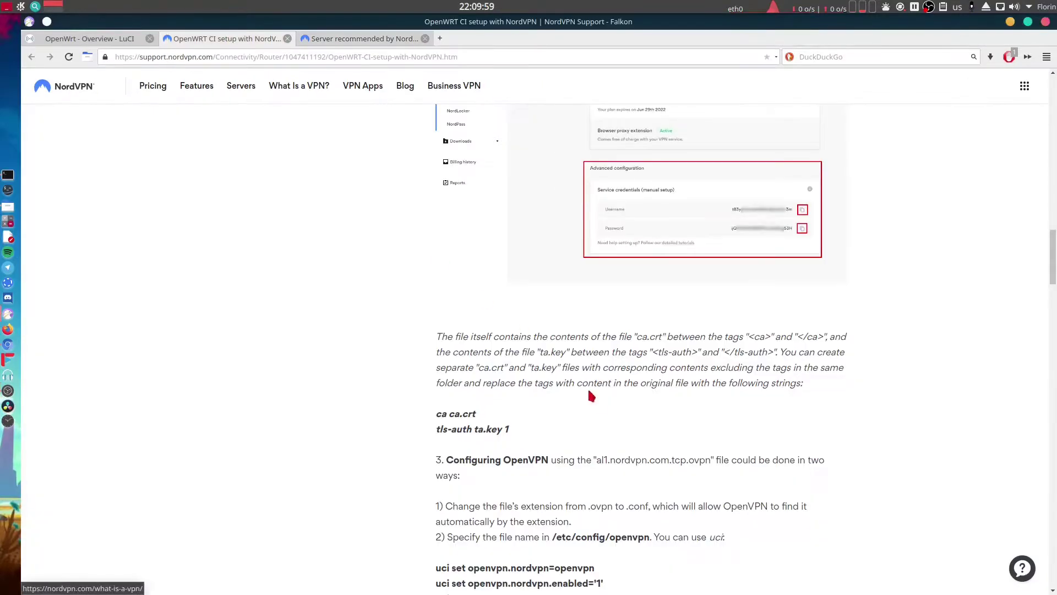
pyautogui.scroll(9, 609, 410)
pyautogui.scroll(-6, 609, 411)
pyautogui.scroll(-8, 610, 413)
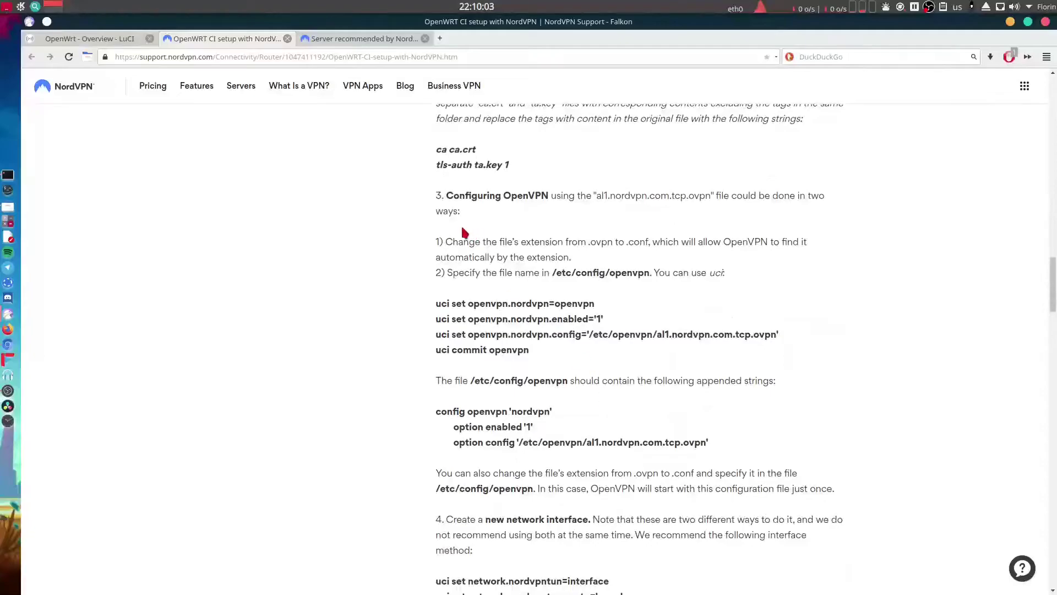
pyautogui.moveTo(447, 272)
pyautogui.mouseDown()
pyautogui.moveTo(562, 300)
pyautogui.moveTo(585, 330)
pyautogui.moveTo(569, 363)
pyautogui.moveTo(543, 362)
pyautogui.moveTo(453, 307)
pyautogui.moveTo(460, 288)
pyautogui.mouseUp()
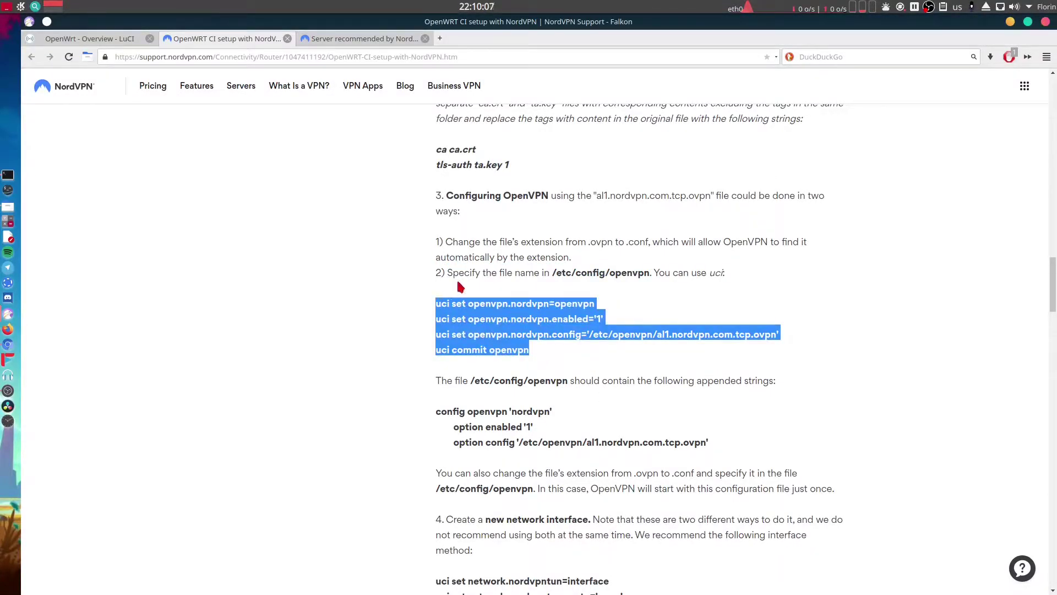
pyautogui.scroll(-2, 532, 426)
pyautogui.moveTo(710, 343); pyautogui.dragTo(446, 268)
pyautogui.click(446, 268)
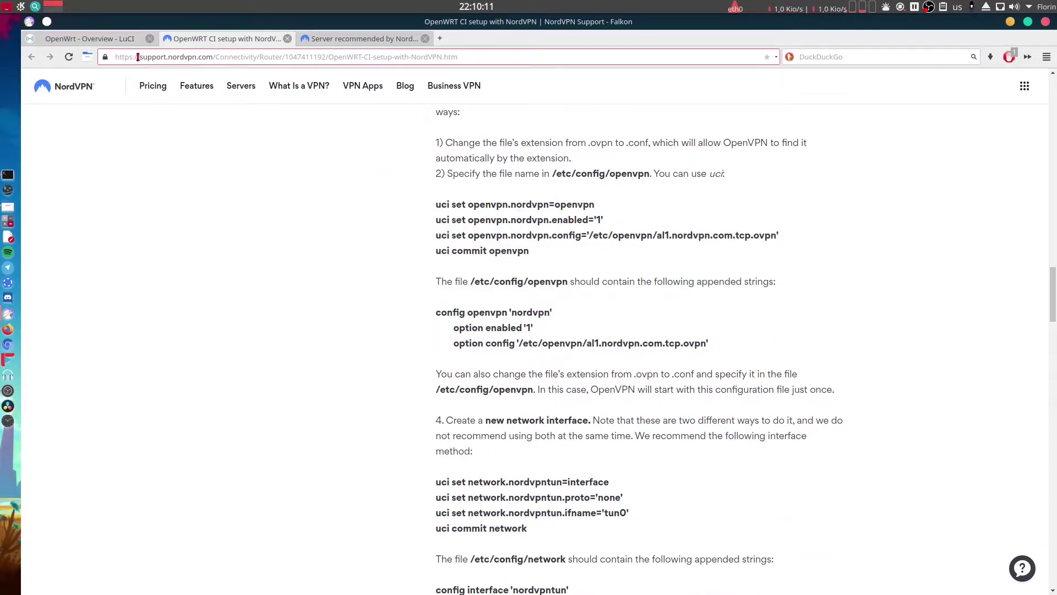
pyautogui.click(113, 39)
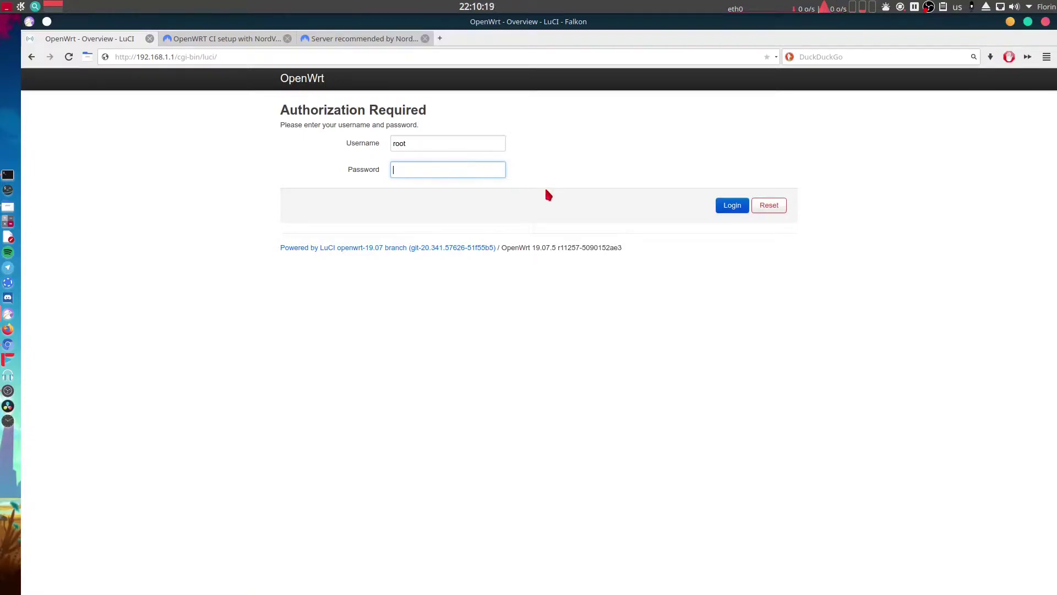
# Sign in to LuCI with the root password and go to the VPN > OpenVPN instances page.
pyautogui.write('•••••••••••••')
pyautogui.press('Return')
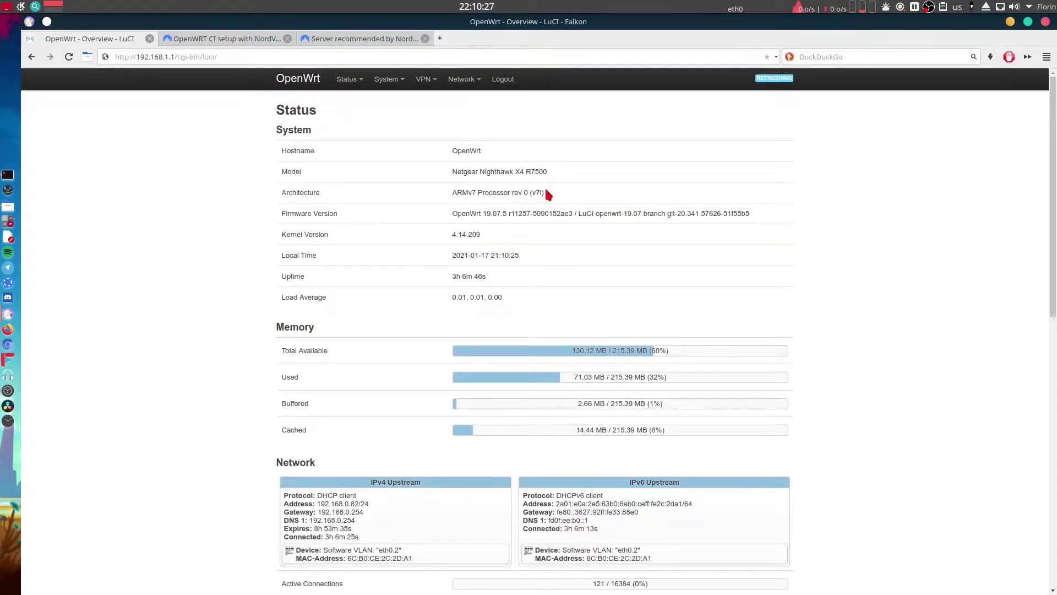
pyautogui.moveTo(424, 80)
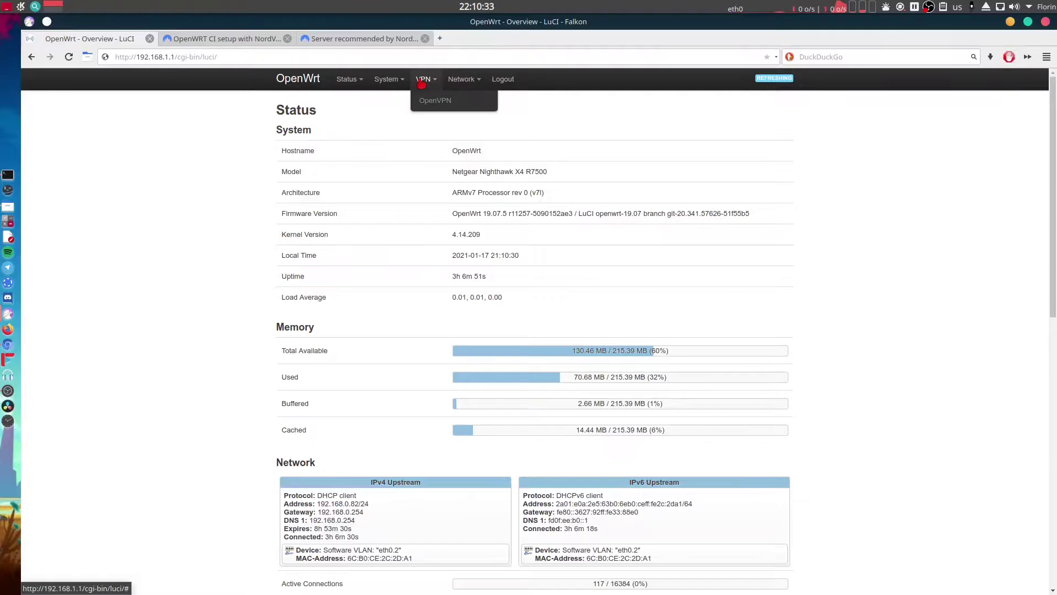
pyautogui.click(439, 102)
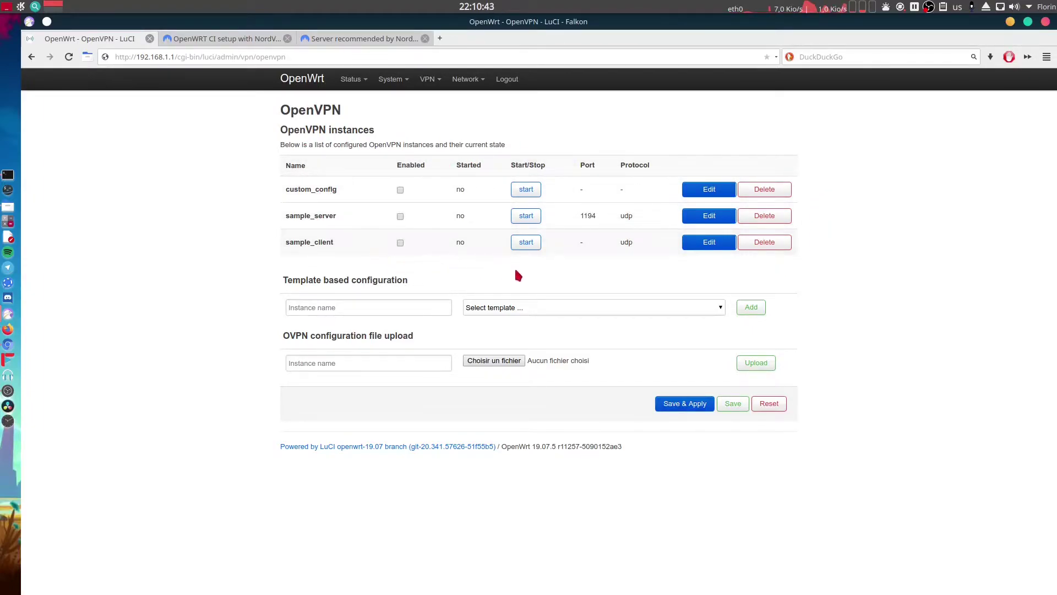
# Delete the custom_config, sample_server and sample_client instances, then Save & Apply.
pyautogui.click(764, 189)
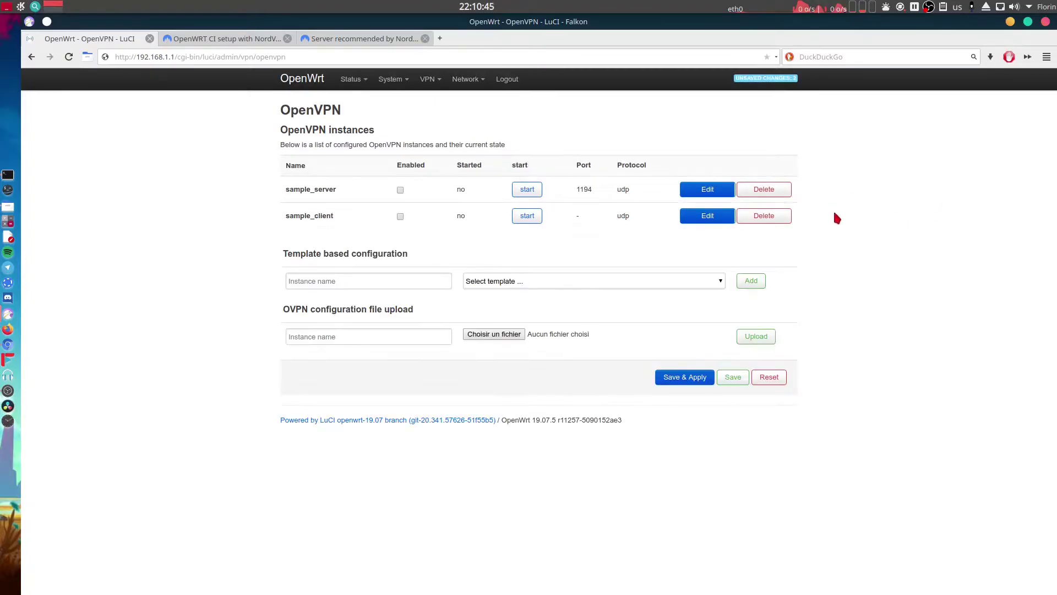
pyautogui.click(775, 192)
pyautogui.click(770, 189)
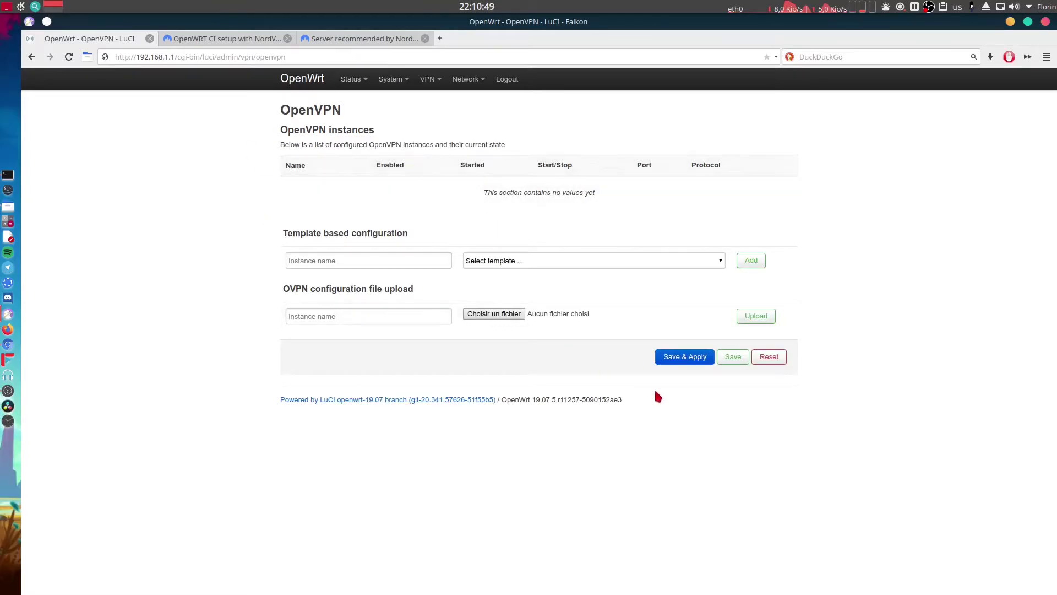
pyautogui.click(684, 356)
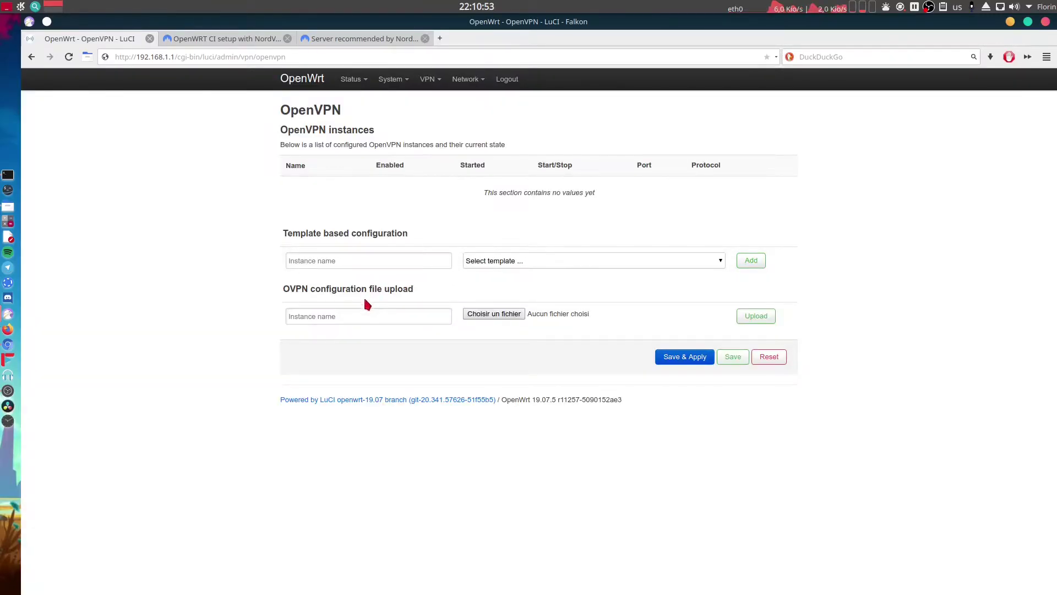
# Upload fr678.nordvpn.com.tcp.ovpn from the NordVPN folder as a new instance named NordVPN-TC.
pyautogui.click(325, 315)
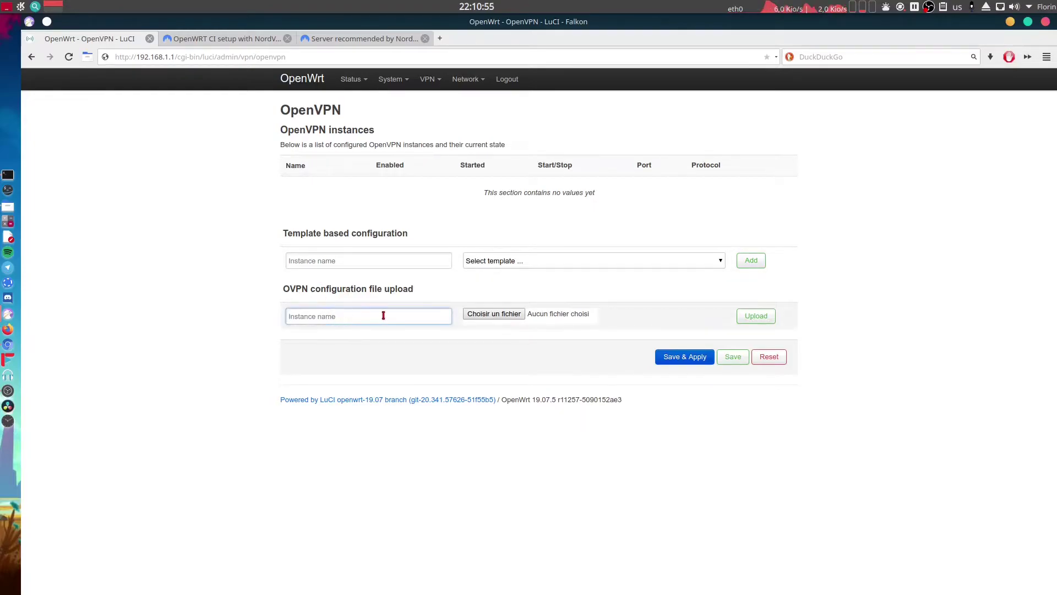
pyautogui.write('NordVPN')
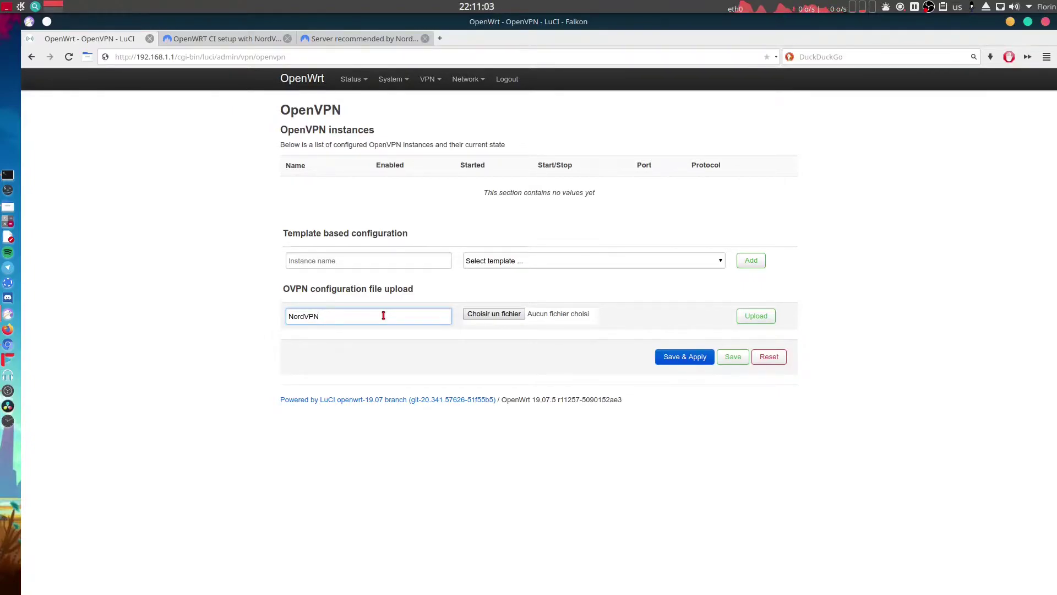
pyautogui.write('-TCP')
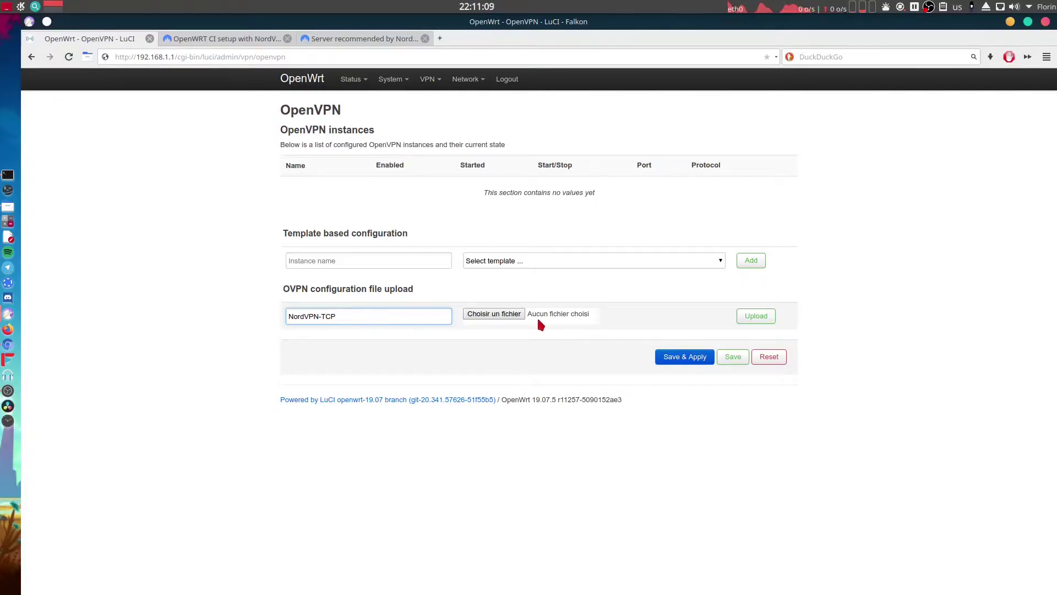
pyautogui.click(500, 313)
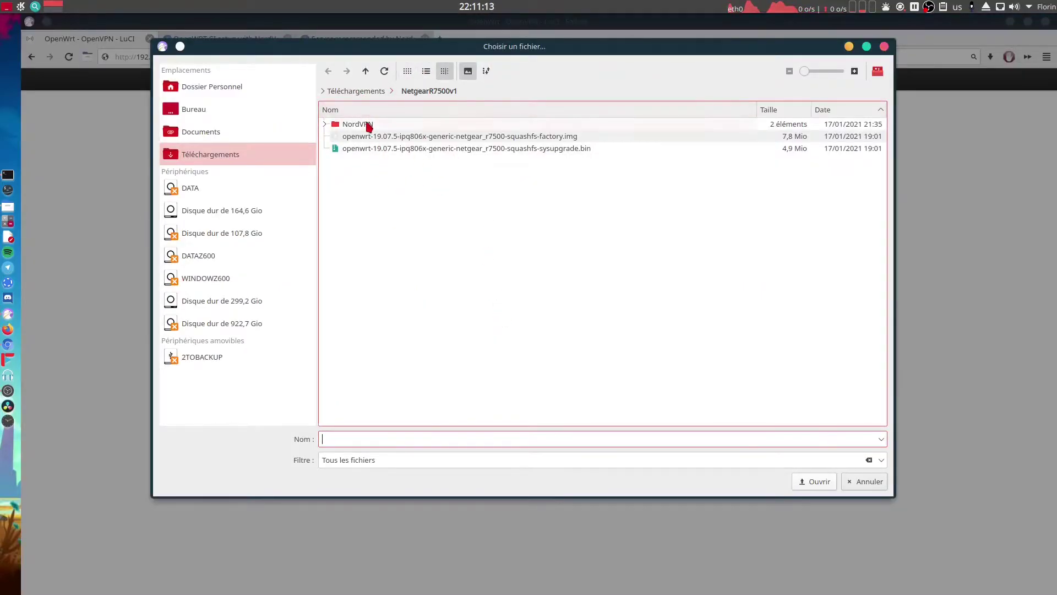
pyautogui.doubleClick(458, 124)
pyautogui.click(415, 126)
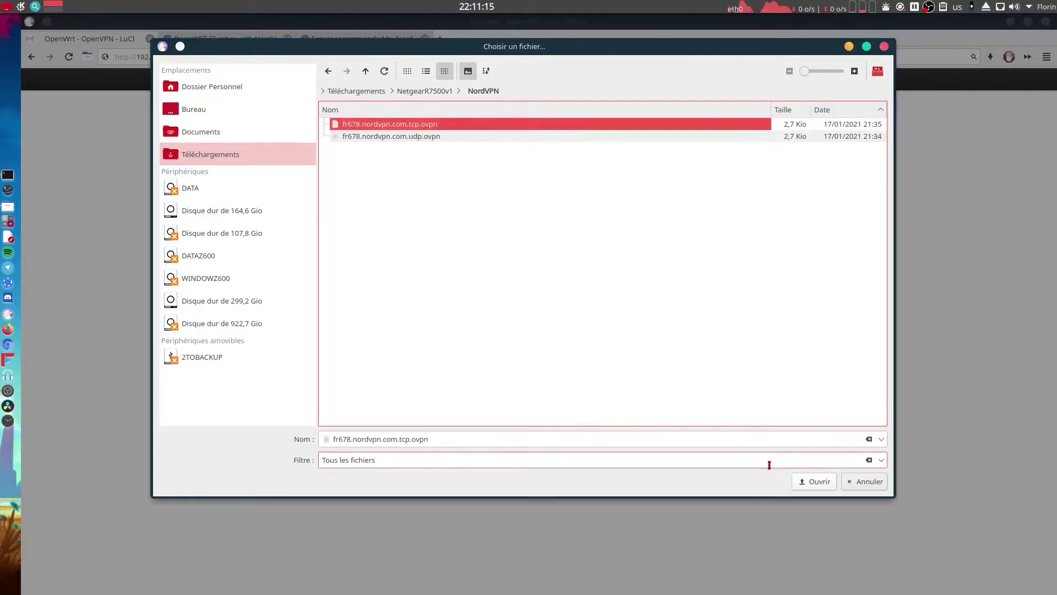
pyautogui.click(814, 481)
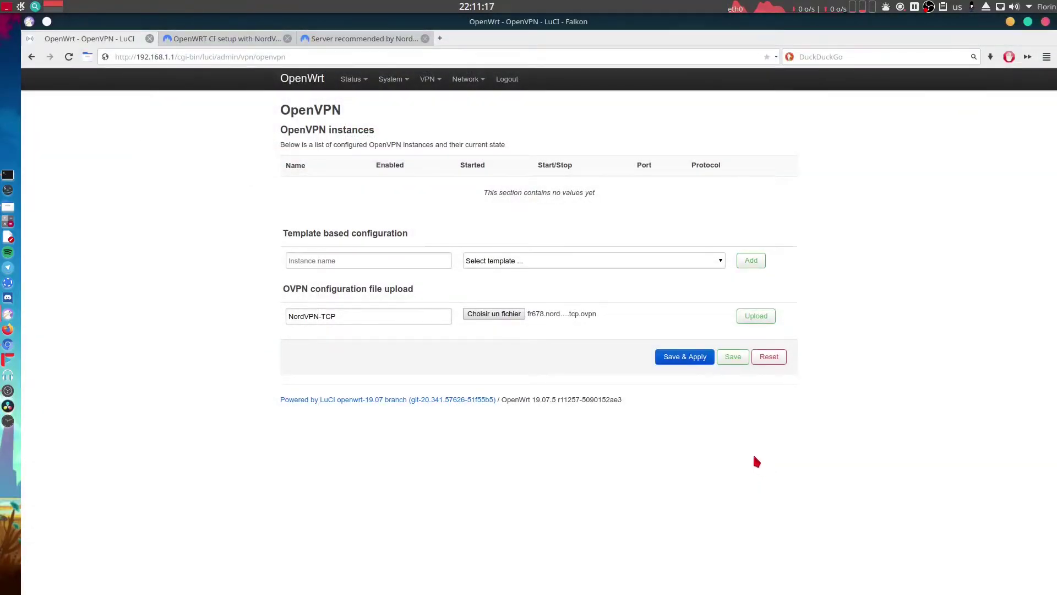
pyautogui.click(757, 319)
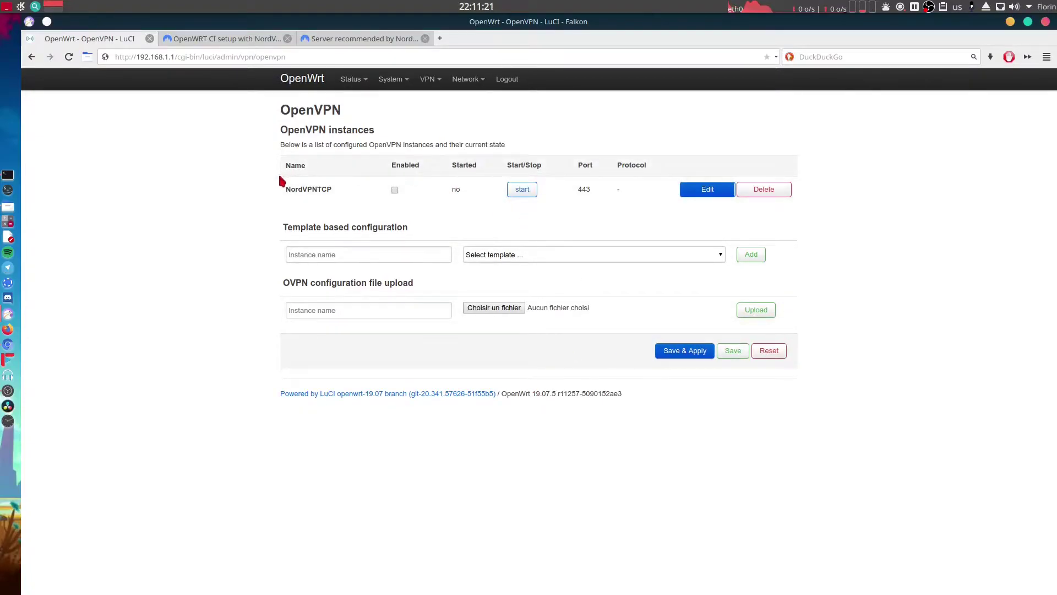
# Upload fr678.nordvpn.com.udp.ovpn as instance NordVPC-UDP, then Save & Apply.
pyautogui.click(396, 307)
pyautogui.write('NordVPC-UDP')
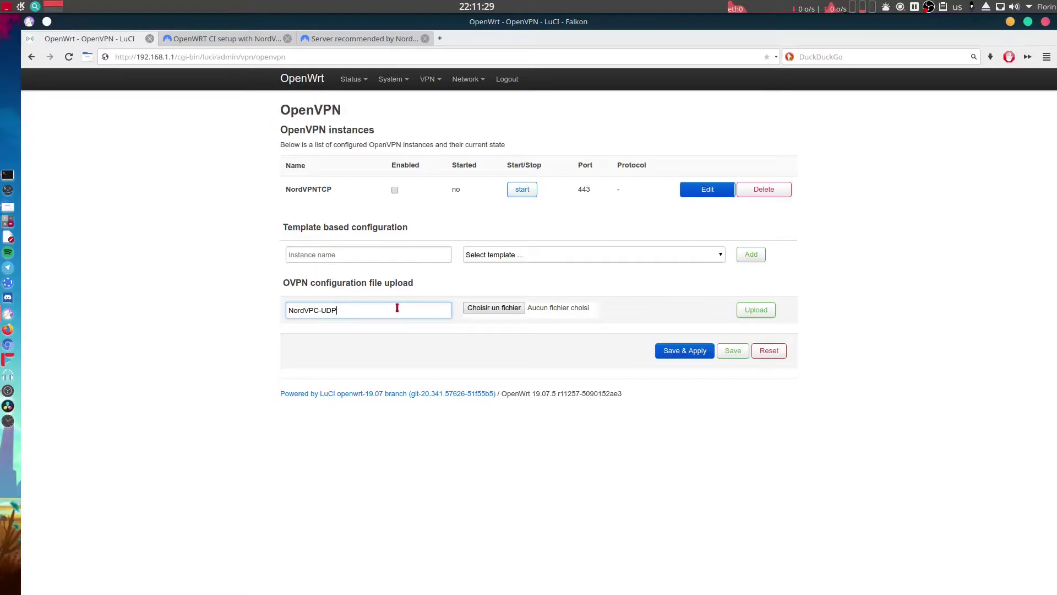
pyautogui.click(492, 307)
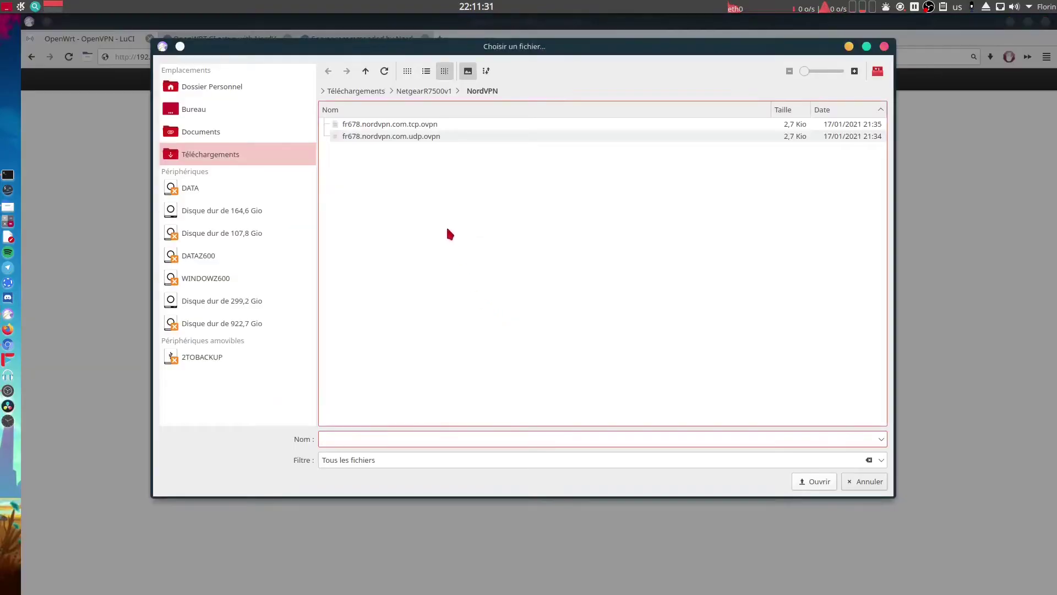
pyautogui.click(427, 138)
pyautogui.click(798, 480)
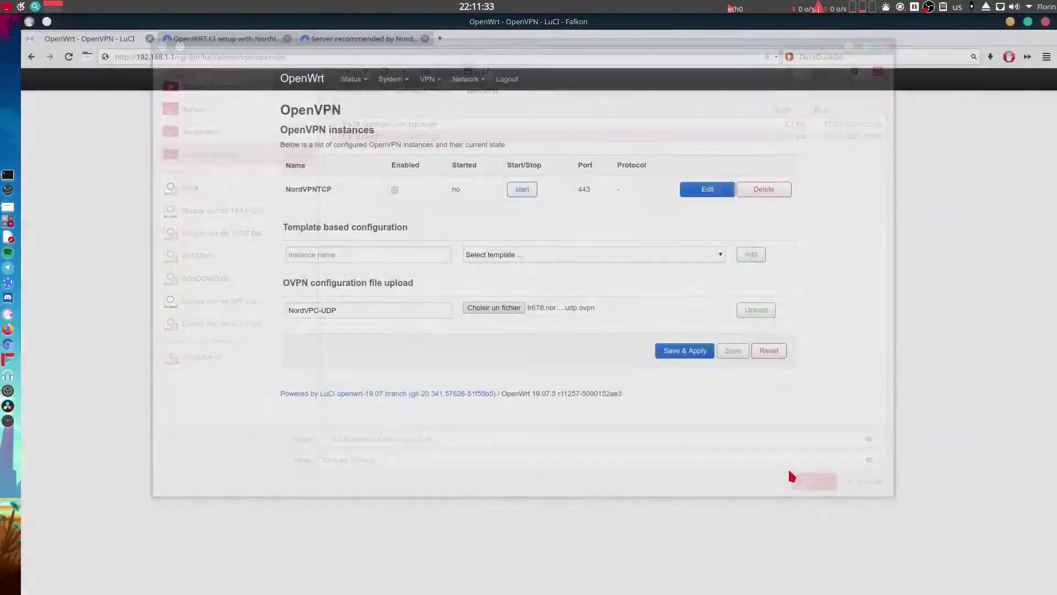
pyautogui.click(756, 310)
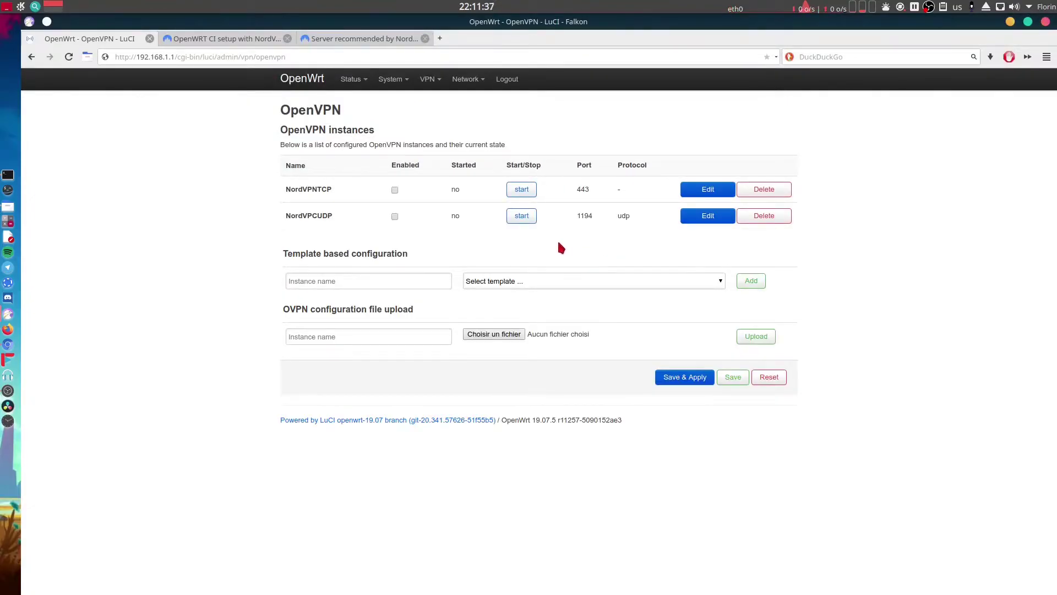
pyautogui.click(688, 379)
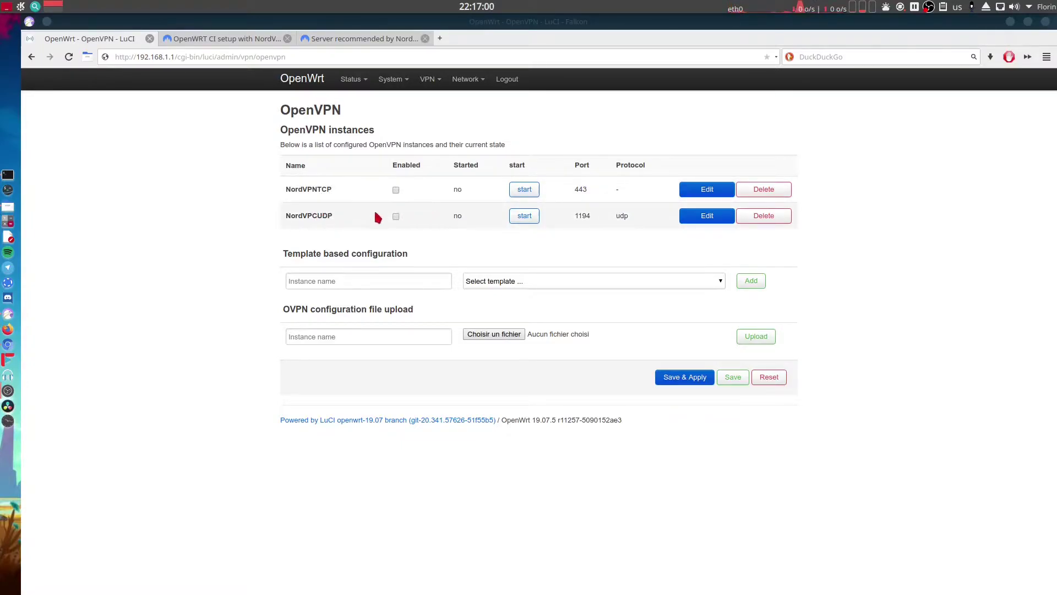
# Append /etc/openvpn/nordvpn.auth to NordVPNTCP's auth-user-pass line and save the config.
pyautogui.click(710, 190)
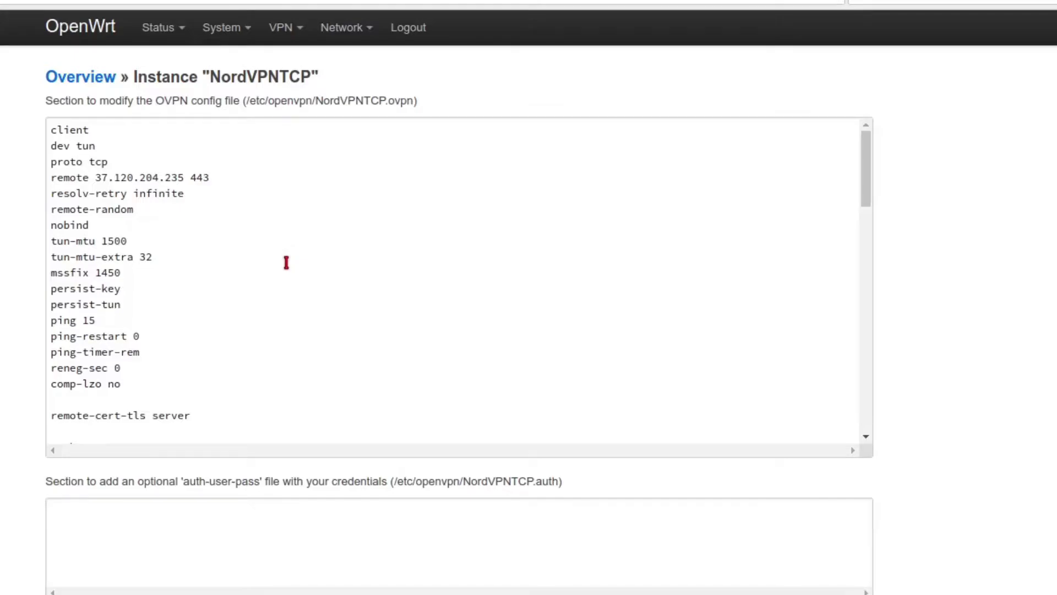
pyautogui.scroll(-5, 287, 262)
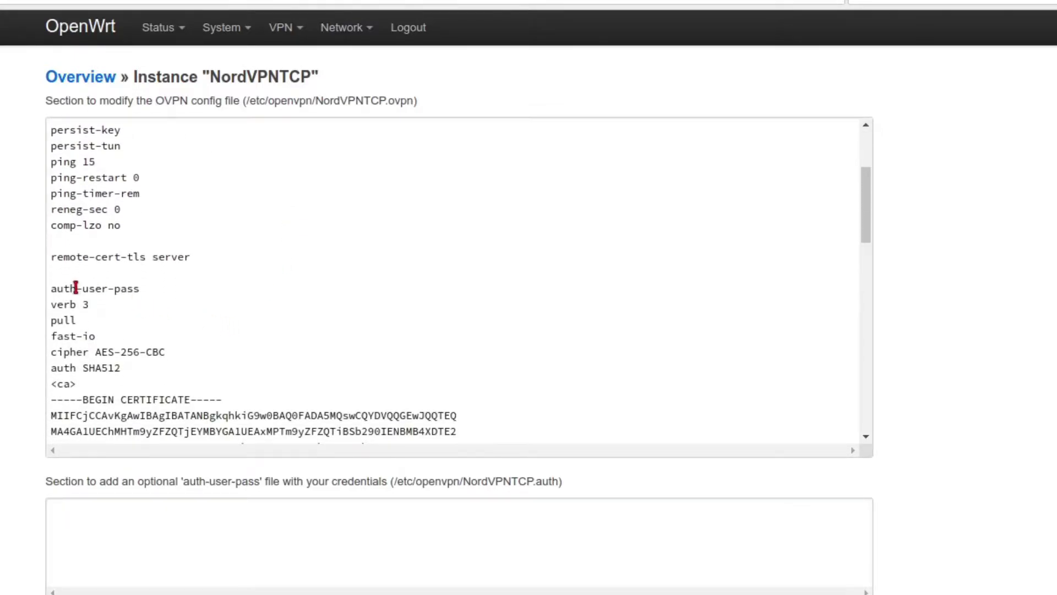
pyautogui.moveTo(53, 292); pyautogui.dragTo(141, 291)
pyautogui.click(151, 291)
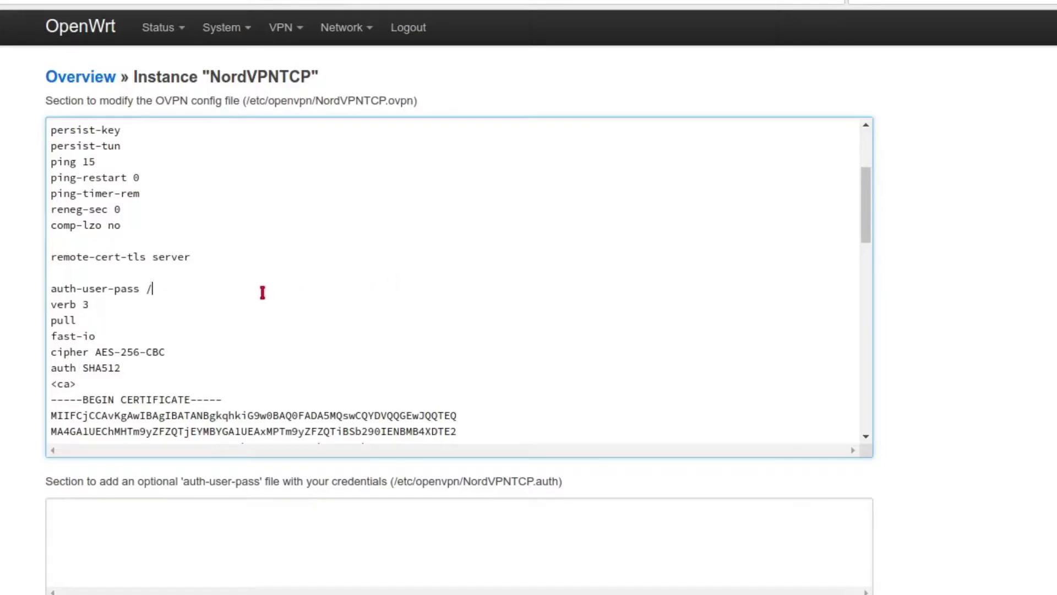
pyautogui.write('etc/openvpn/nord')
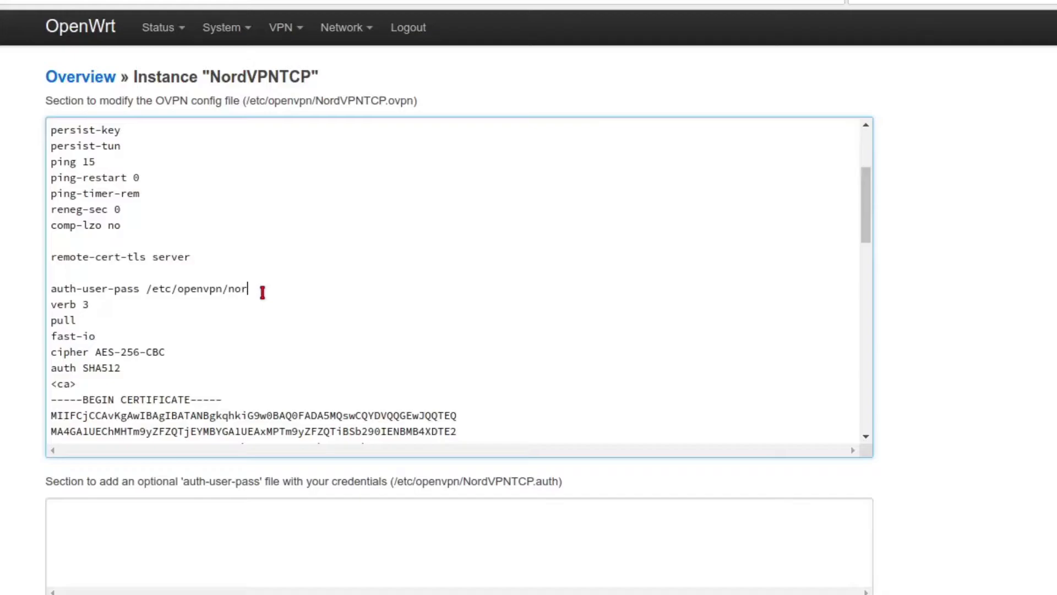
pyautogui.write('vpn.auth')
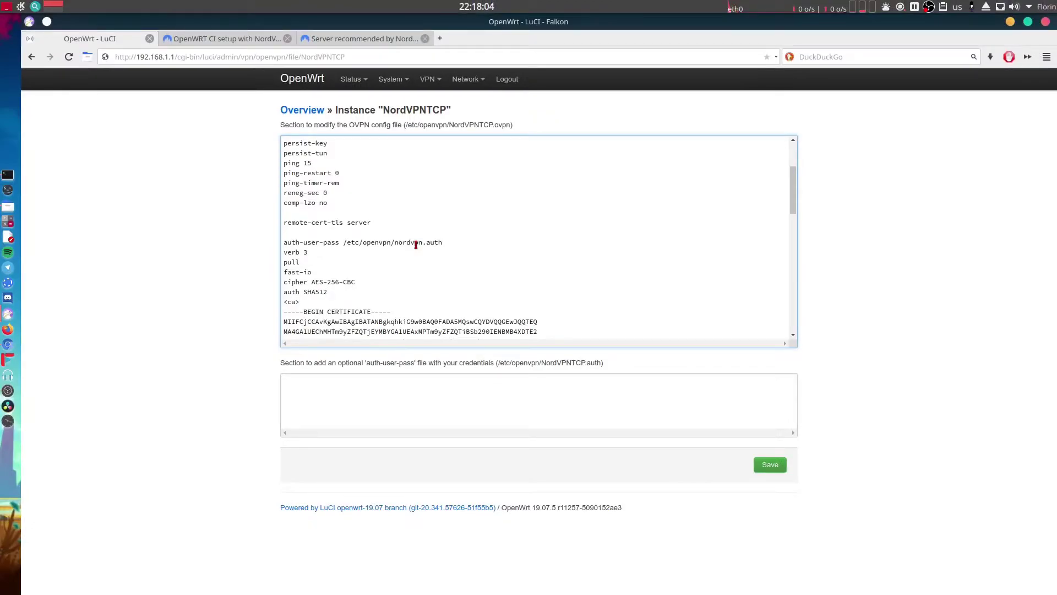
pyautogui.click(774, 469)
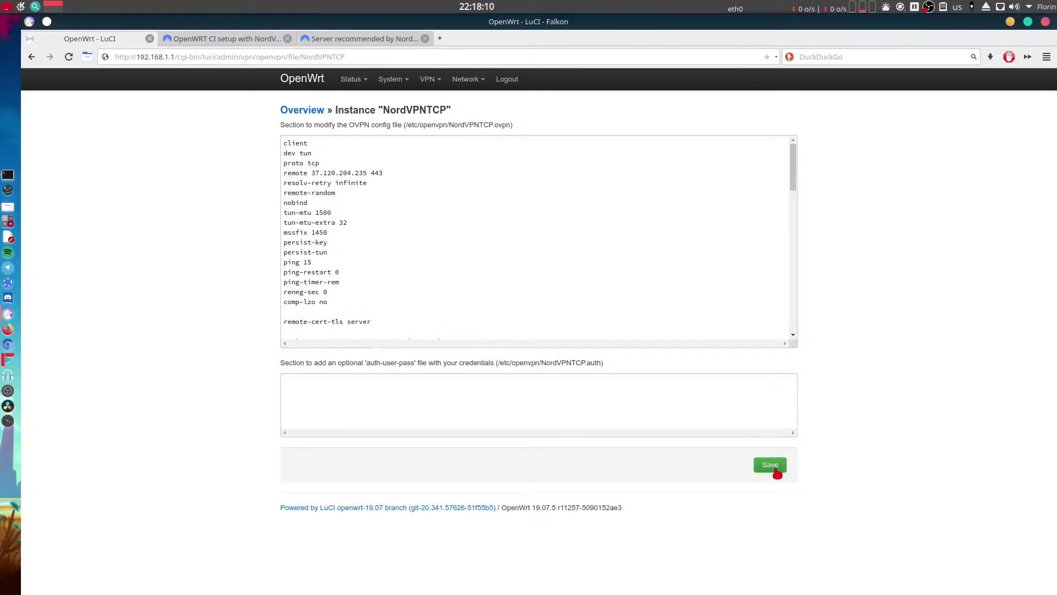
# Recheck the credentials path after auth-user-pass, save again, and return to the instance list.
pyautogui.scroll(-4, 626, 229)
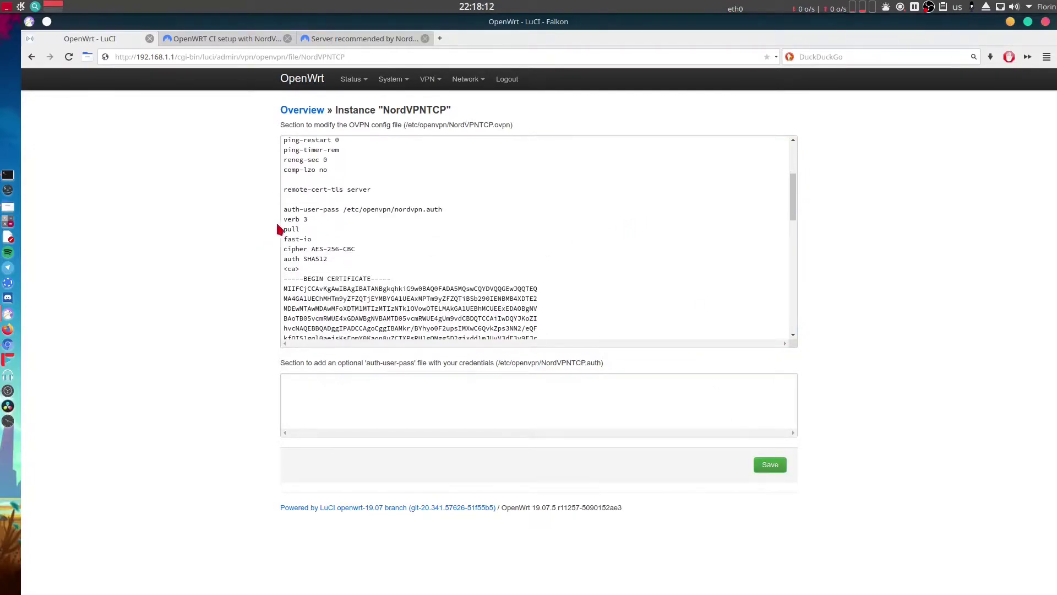
pyautogui.moveTo(340, 212); pyautogui.dragTo(441, 212)
pyautogui.hotkey('ctrl', 'c')
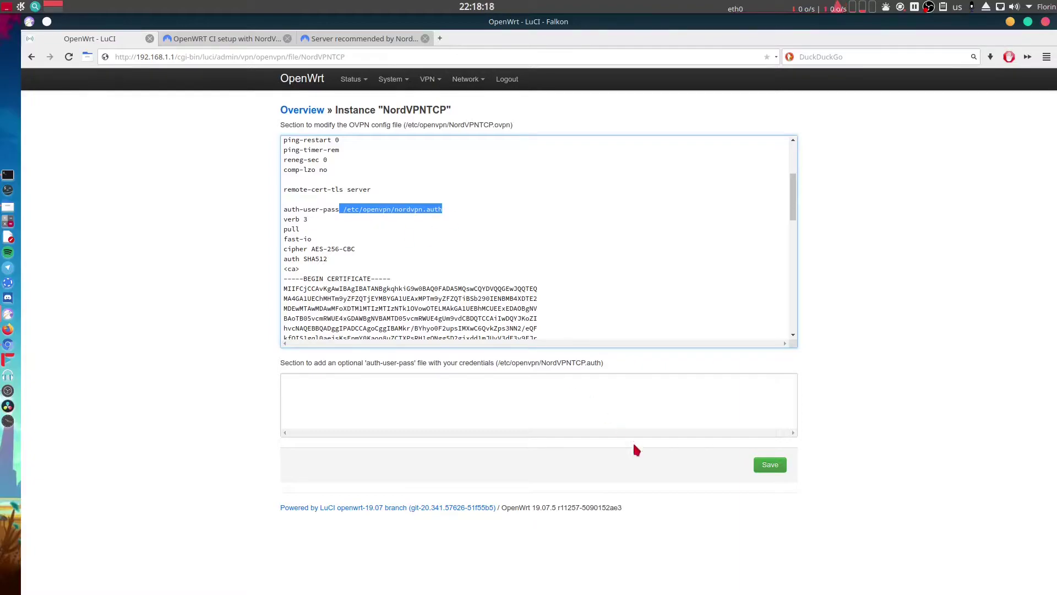
pyautogui.click(658, 478)
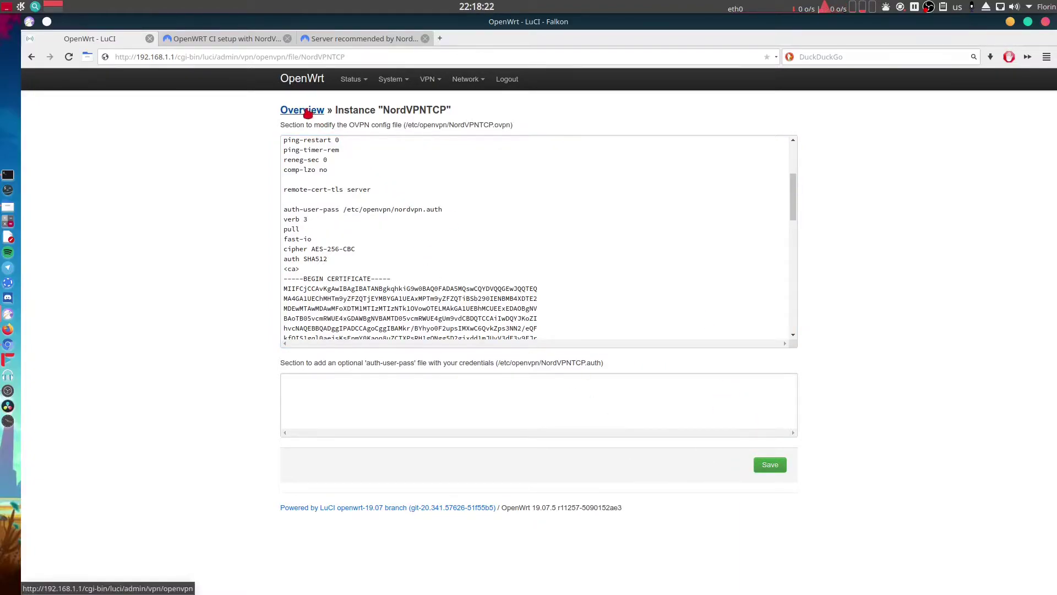
pyautogui.click(304, 110)
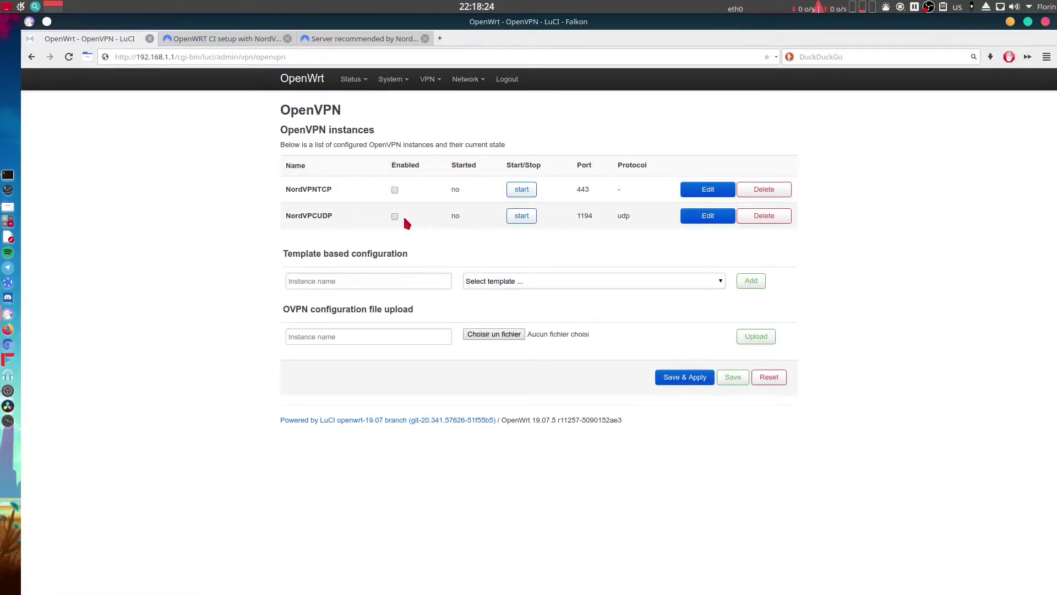
# Paste /etc/openvpn/nordvpn.auth after NordVPCUDP's auth-user-pass, remove the extra space, and save.
pyautogui.click(698, 216)
pyautogui.scroll(-2, 396, 255)
pyautogui.click(378, 273)
pyautogui.hotkey('ctrl', 'v')
pyautogui.press('BackSpace')
pyautogui.click(775, 471)
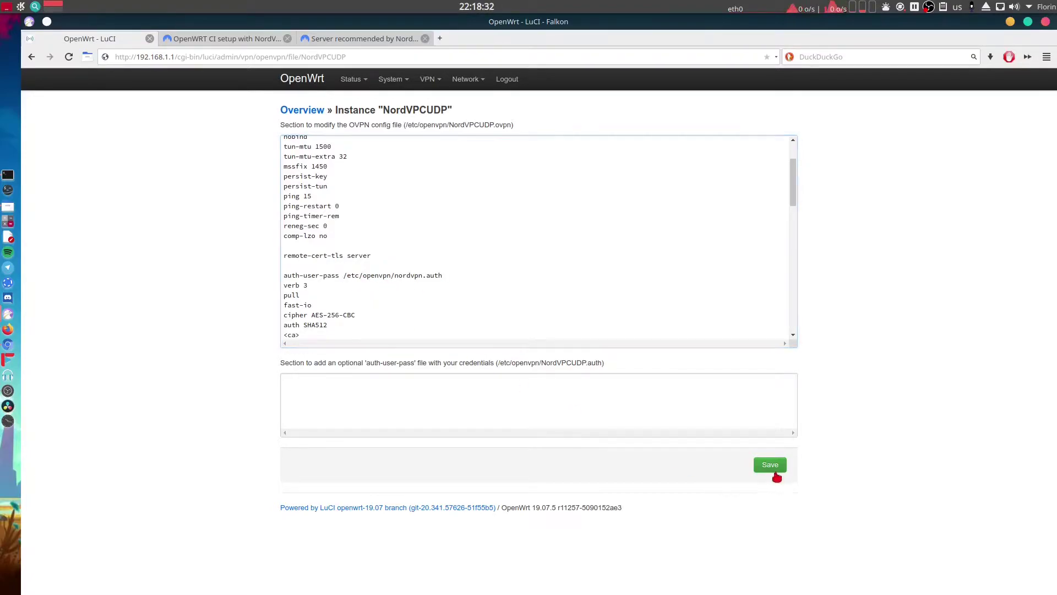
pyautogui.click(288, 113)
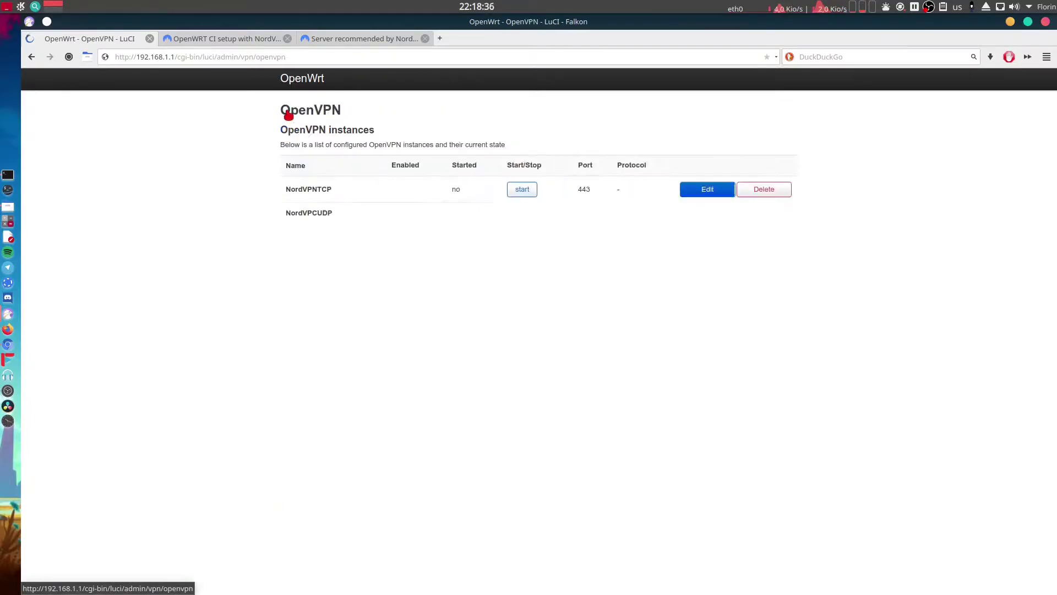
# Review NordVPNTCP's config, then go back to the OpenVPN instances list.
pyautogui.click(705, 189)
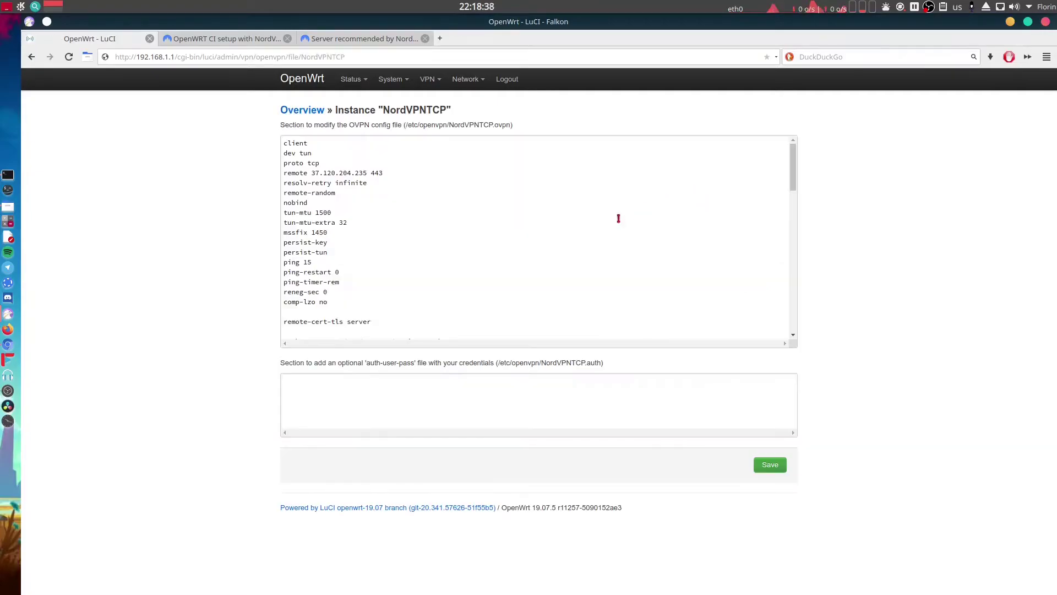
pyautogui.scroll(-1, 417, 248)
pyautogui.scroll(-1, 417, 249)
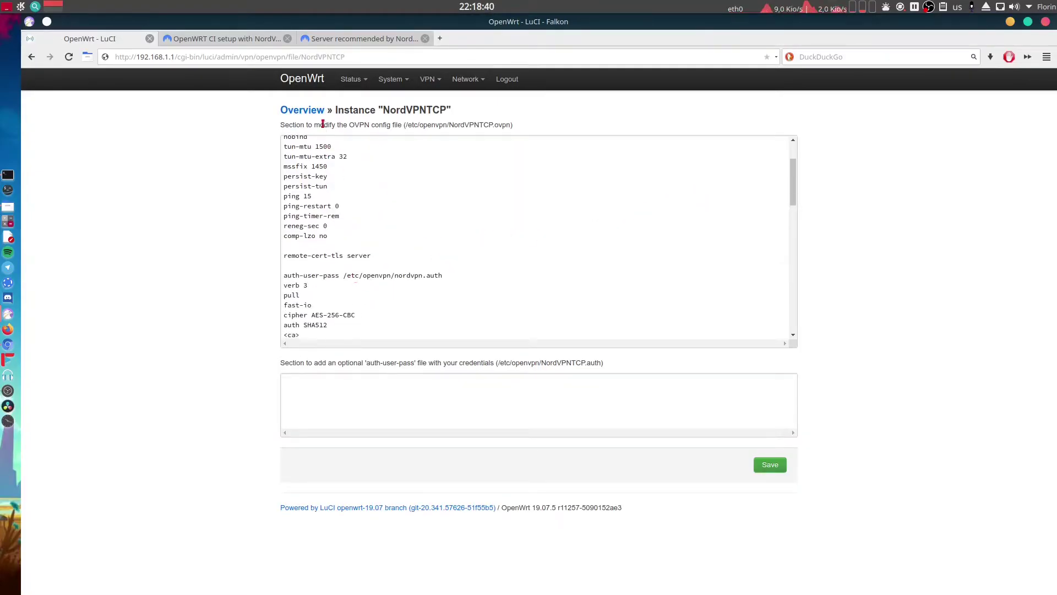
pyautogui.click(303, 110)
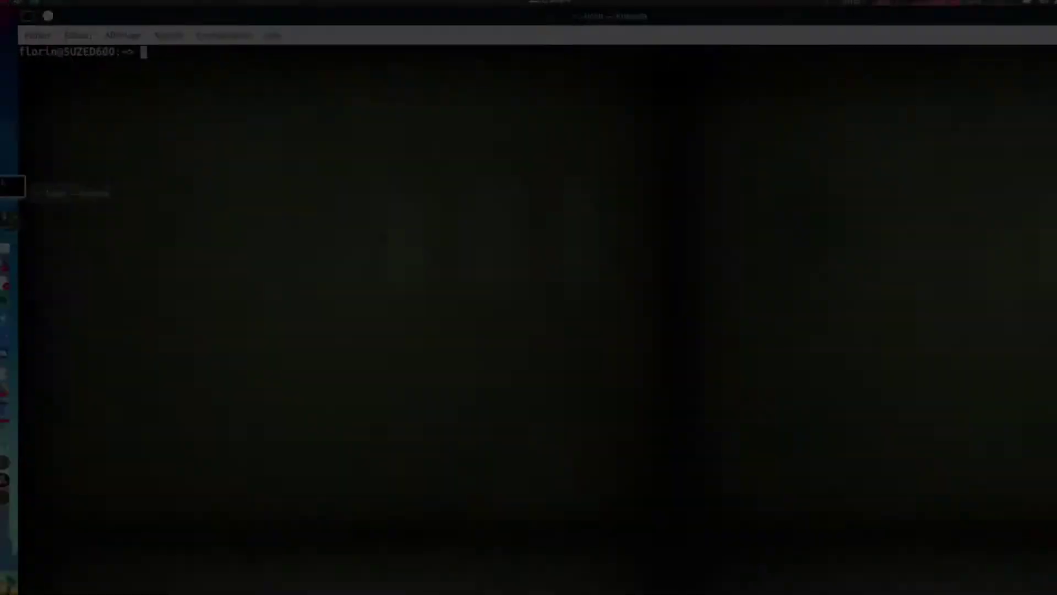
pyautogui.write('ssh roo')
pyautogui.write('t')
pyautogui.press('BackSpace')
pyautogui.write('root')
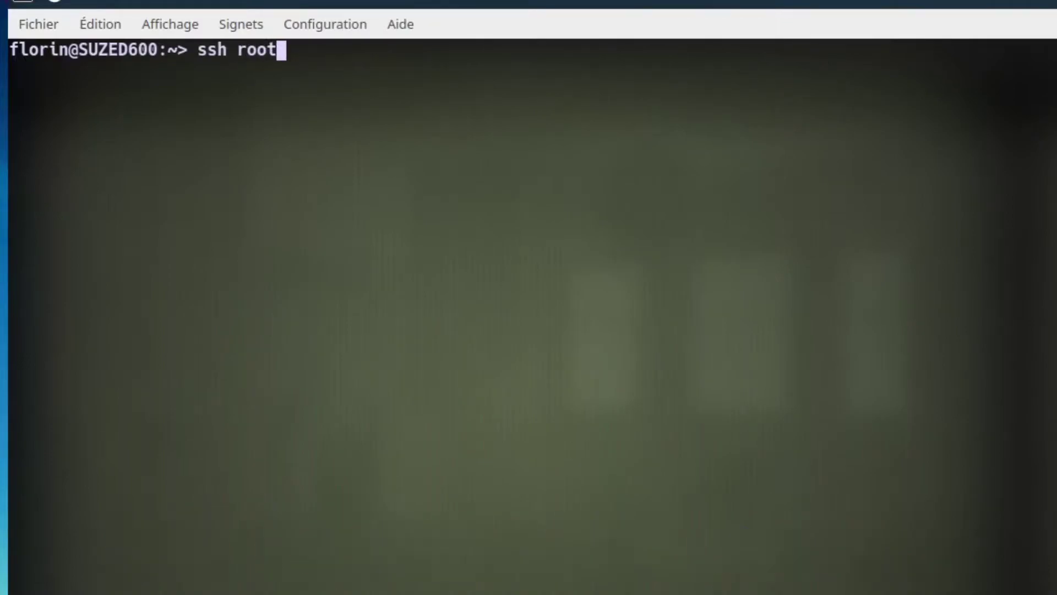
pyautogui.write('@192.168.1.1')
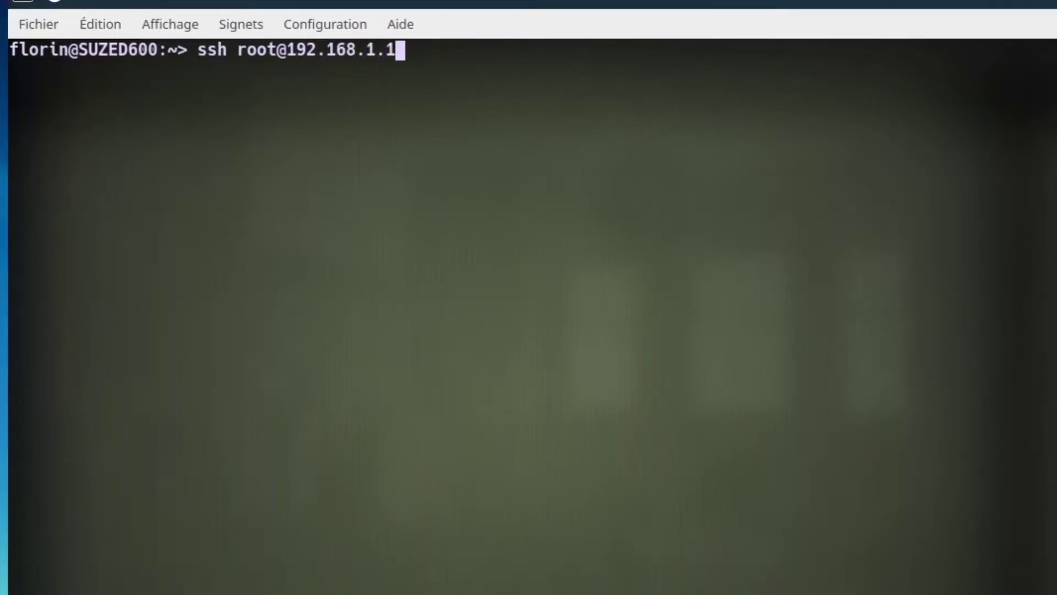
pyautogui.press('Return')
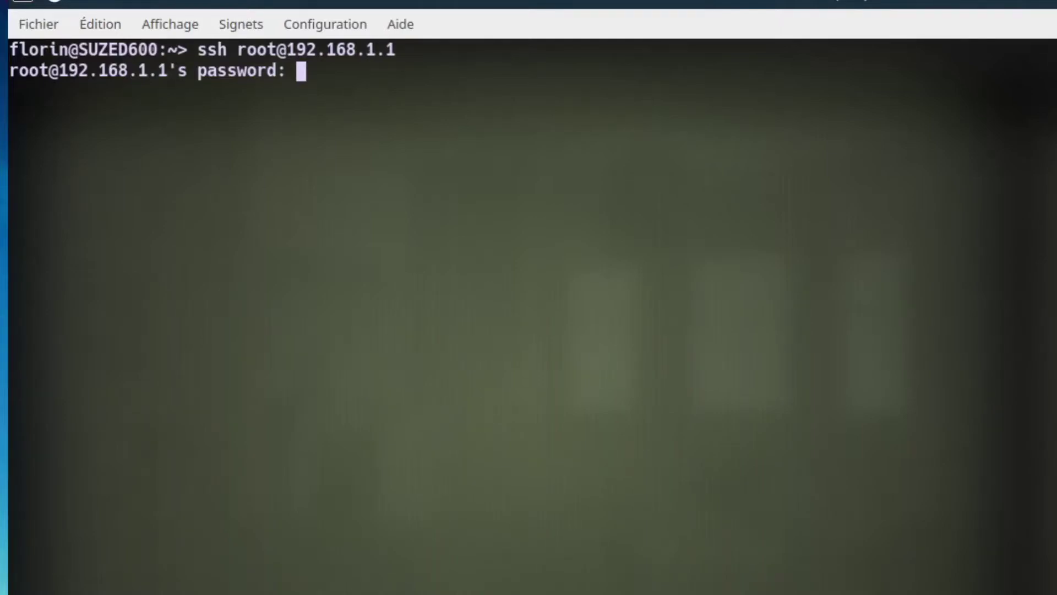
pyautogui.press('Return')
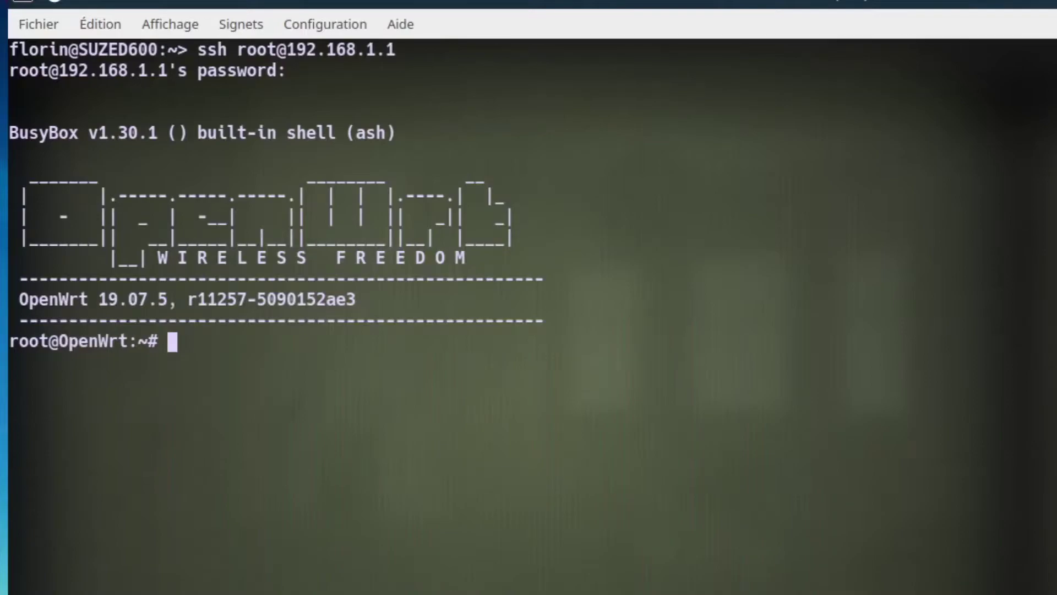
# Change to /etc/openvpn and list its files with ll.
pyautogui.write('cd /etc/openvpn')
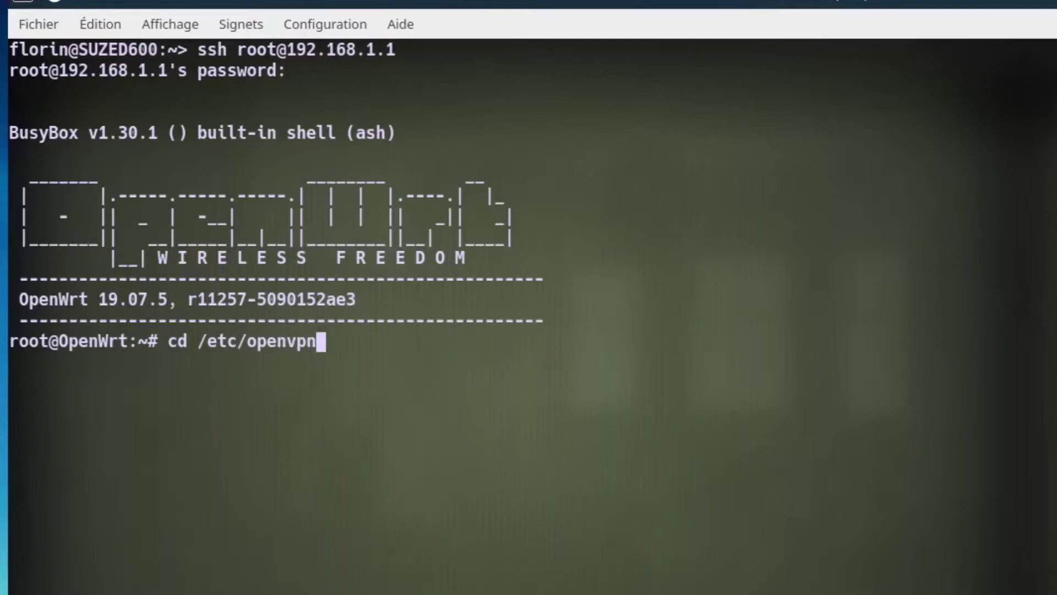
pyautogui.press('Return')
pyautogui.write('ll')
pyautogui.press('Return')
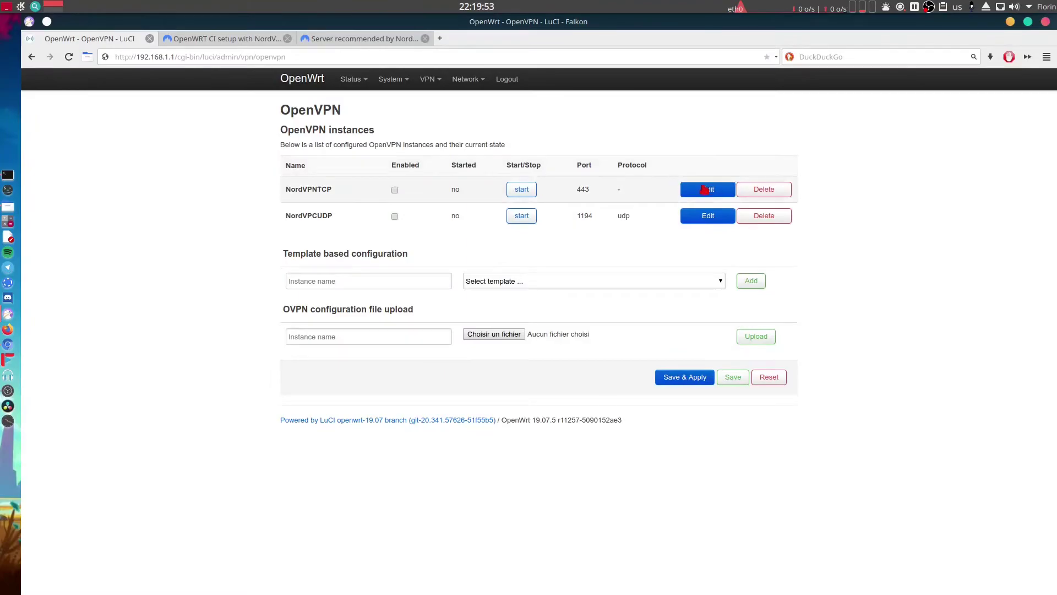
# Open NordVPNTCP's config in LuCI and scroll to its auth-user-pass line.
pyautogui.click(708, 189)
pyautogui.scroll(-4, 429, 282)
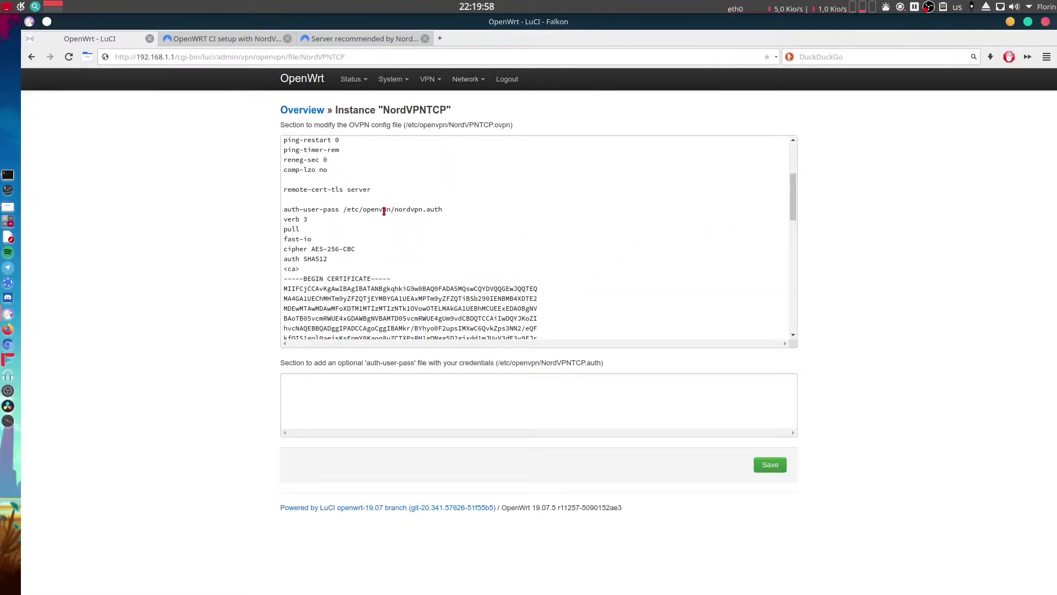
pyautogui.scroll(-3, 482, 225)
pyautogui.scroll(4, 483, 226)
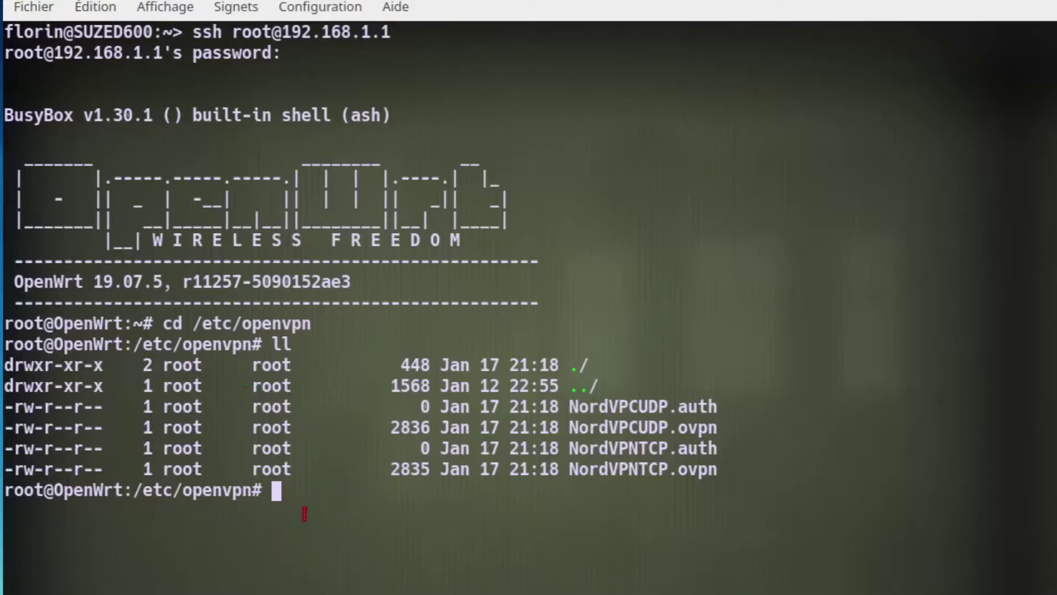
# Delete NordVPCUDP.auth and NordVPNTCP.auth with rm -f.
pyautogui.write('rm -')
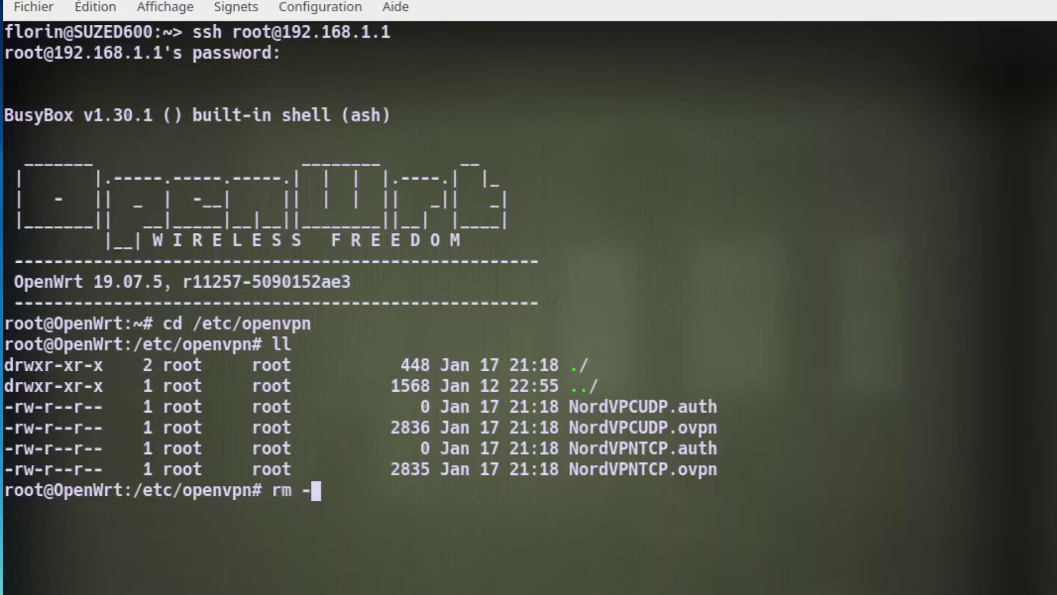
pyautogui.write('f')
pyautogui.doubleClick(618, 405)
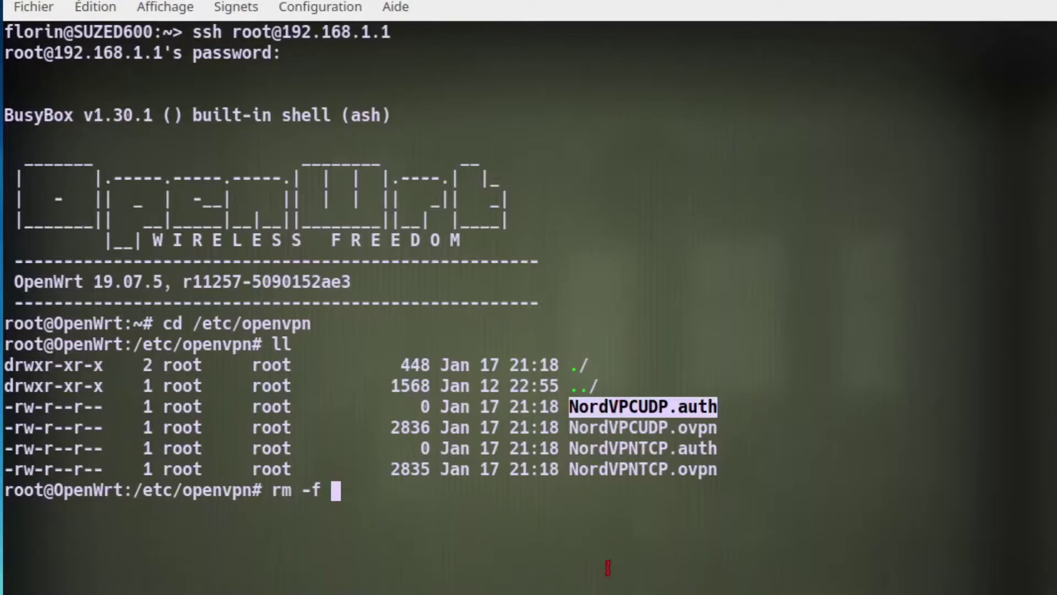
pyautogui.middleClick(606, 567)
pyautogui.press('Return')
pyautogui.write('rm -')
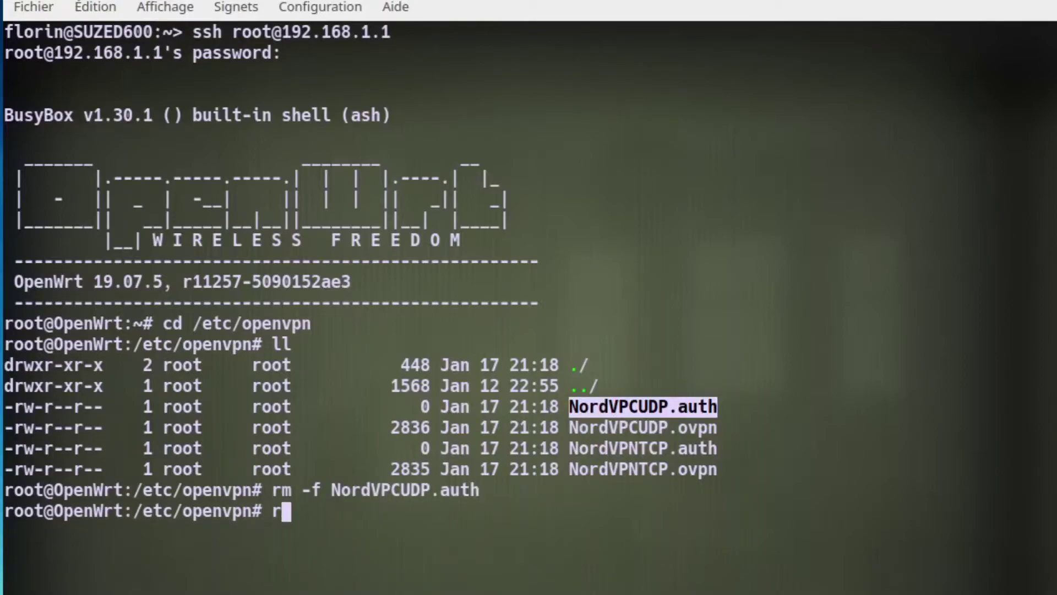
pyautogui.write('f')
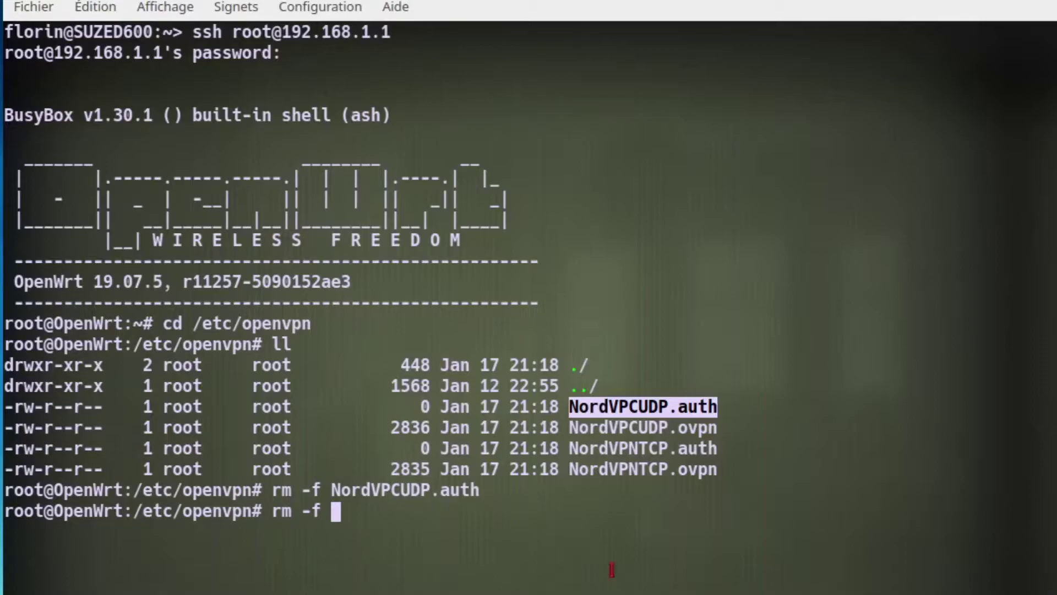
pyautogui.doubleClick(654, 449)
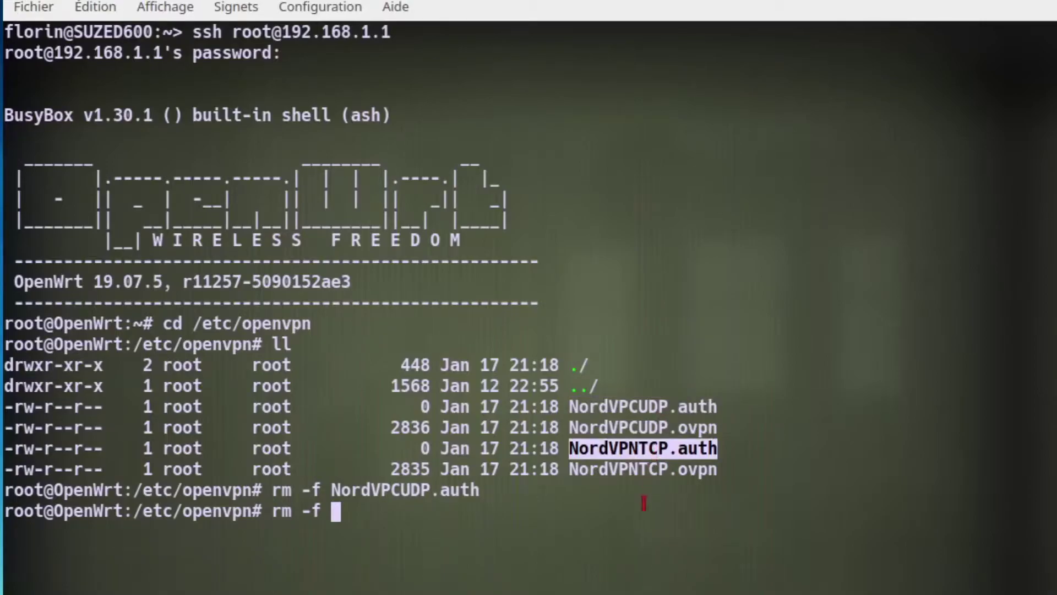
pyautogui.middleClick(577, 555)
pyautogui.press('Return')
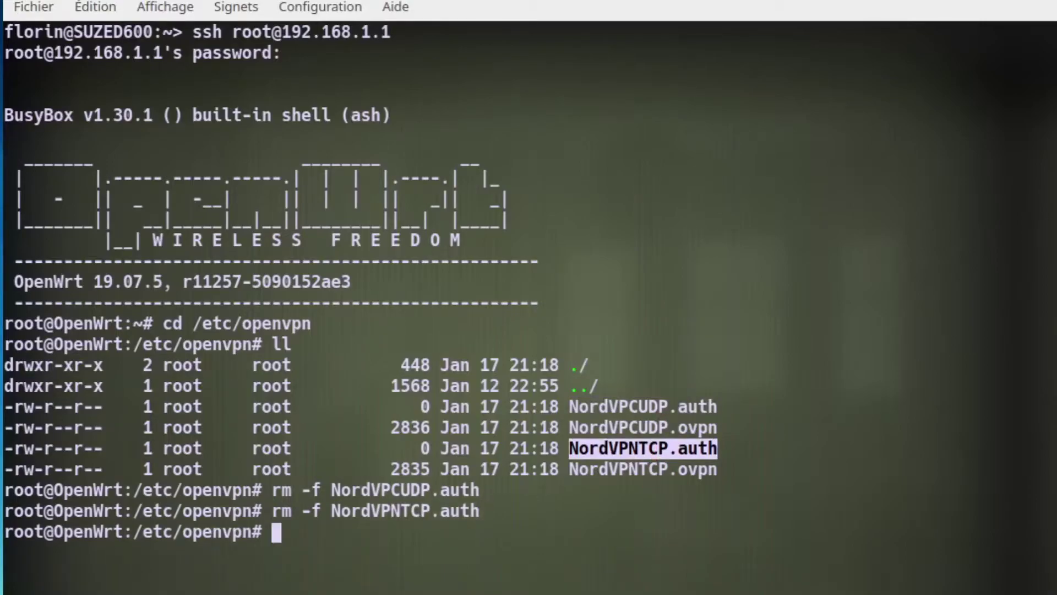
# List the remaining files with ls and ll to confirm only the .ovpn files are left.
pyautogui.write('ls')
pyautogui.press('Return')
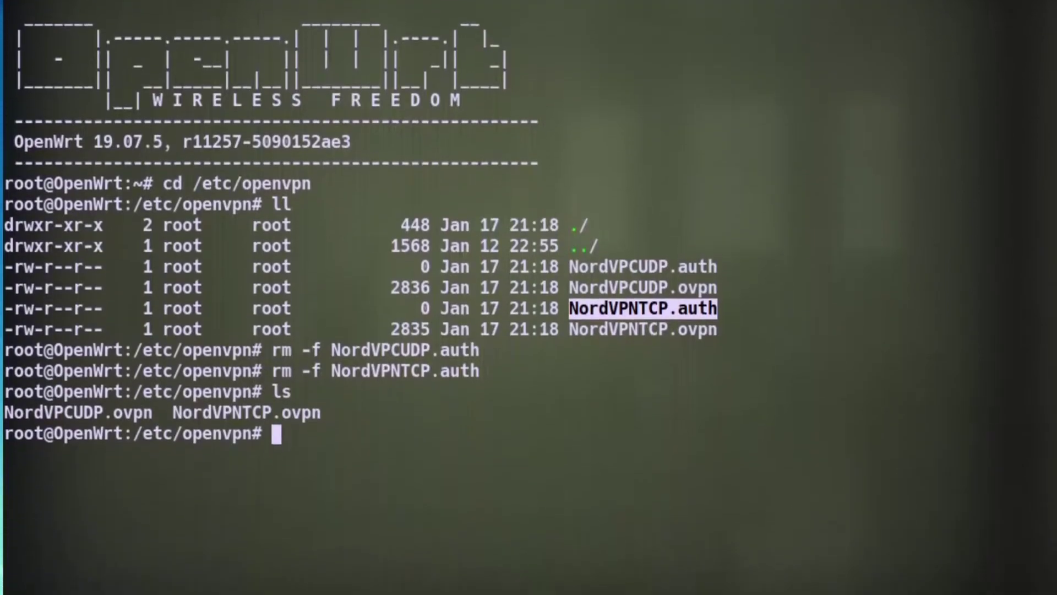
pyautogui.write('ll')
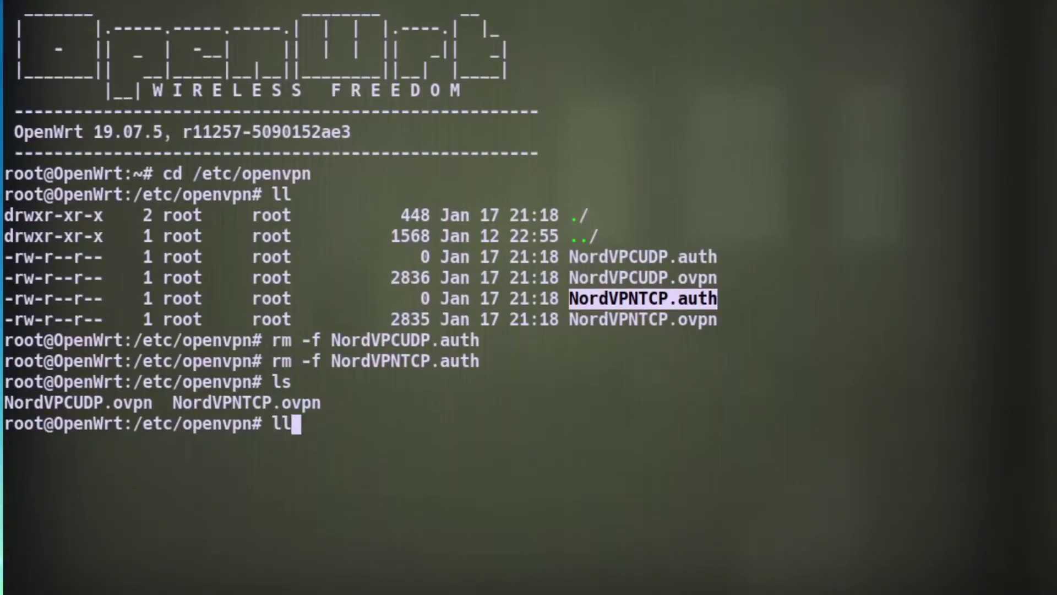
pyautogui.press('Return')
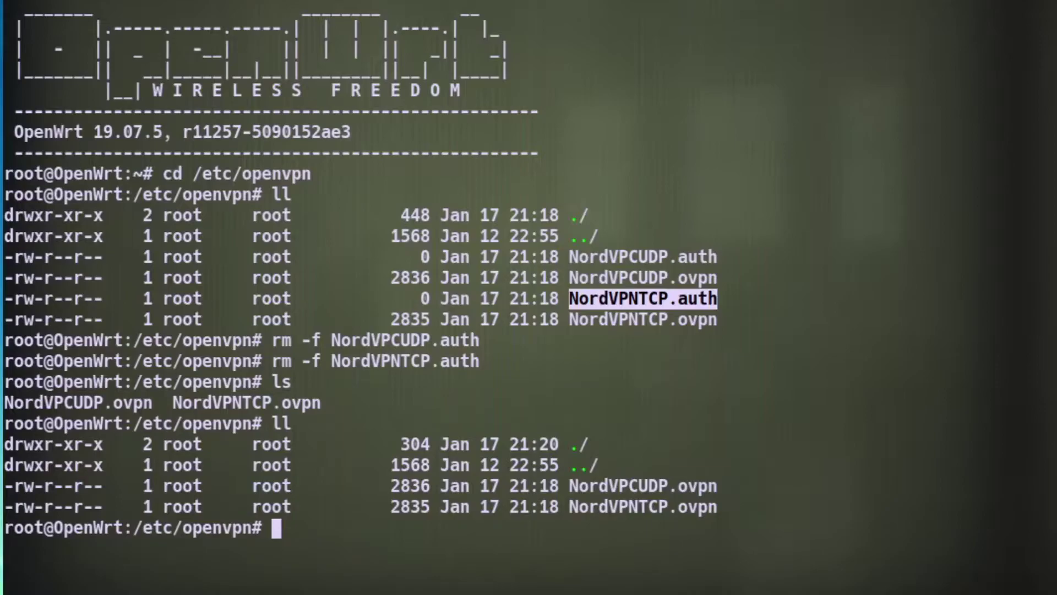
# Create an empty nordvpn.auth with touch and confirm it with ll.
pyautogui.write('touch nor')
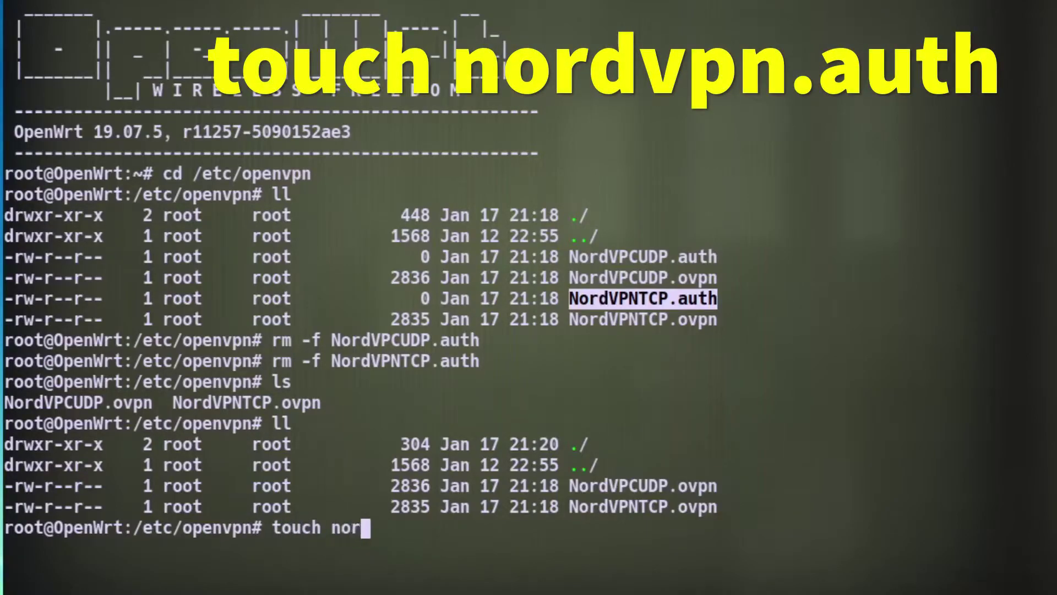
pyautogui.write('dvpn')
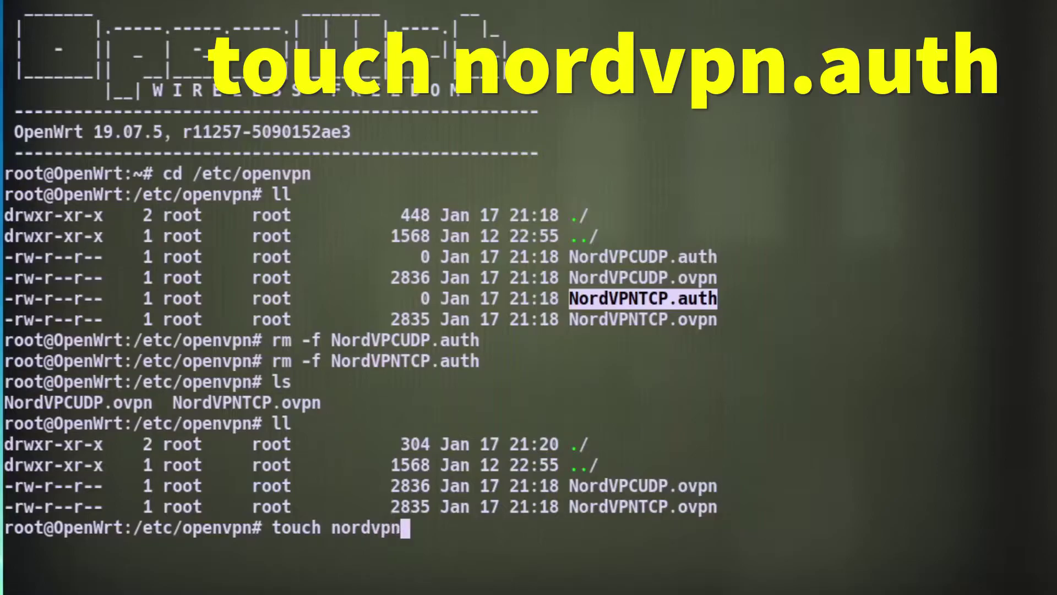
pyautogui.write('.auth')
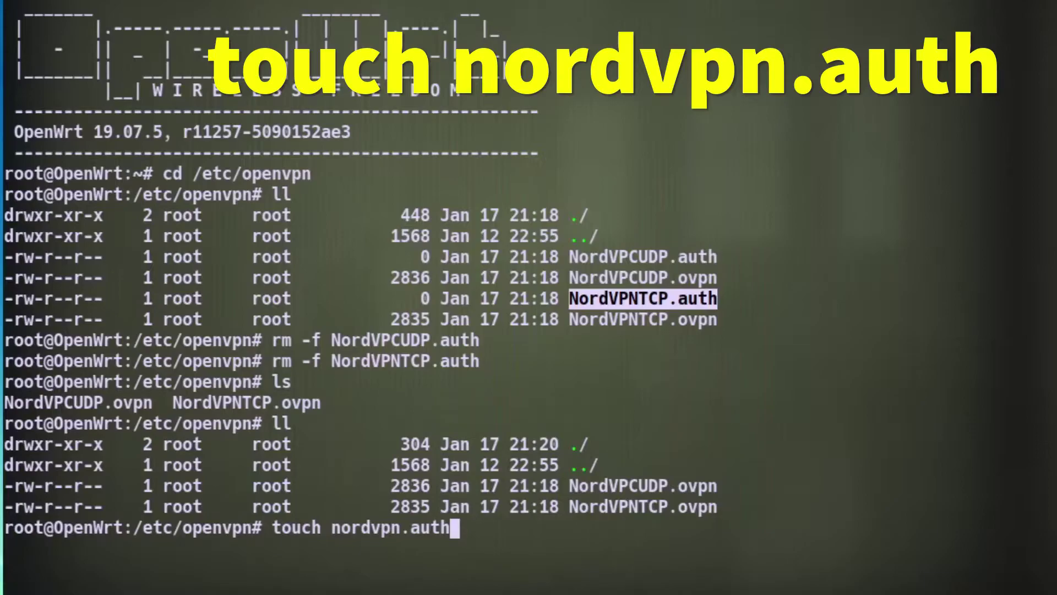
pyautogui.press('Return')
pyautogui.write('ll')
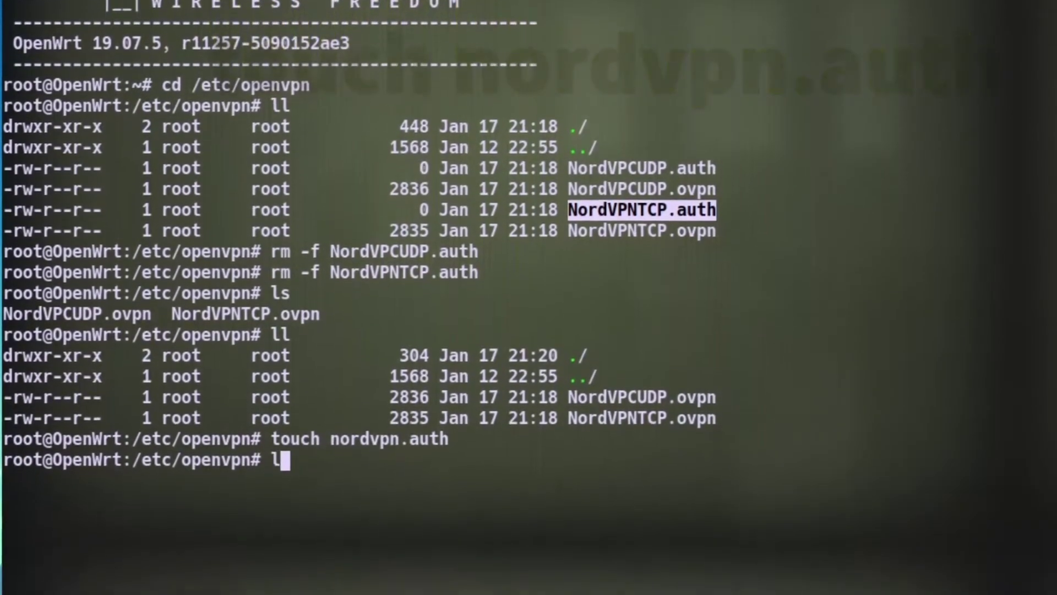
pyautogui.press('Return')
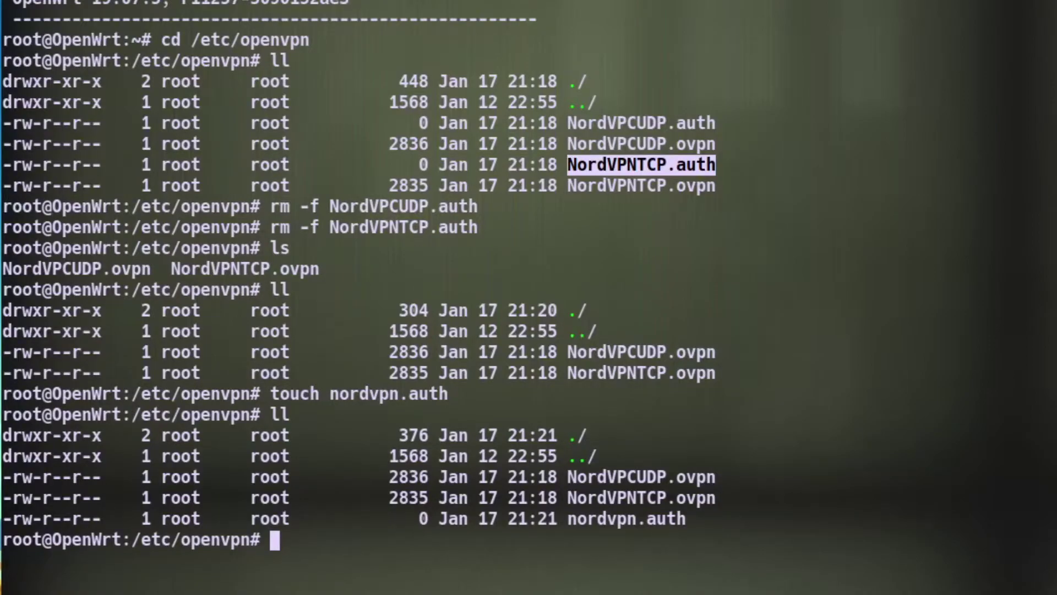
# Open nordvpn.auth in vi.
pyautogui.write('vi')
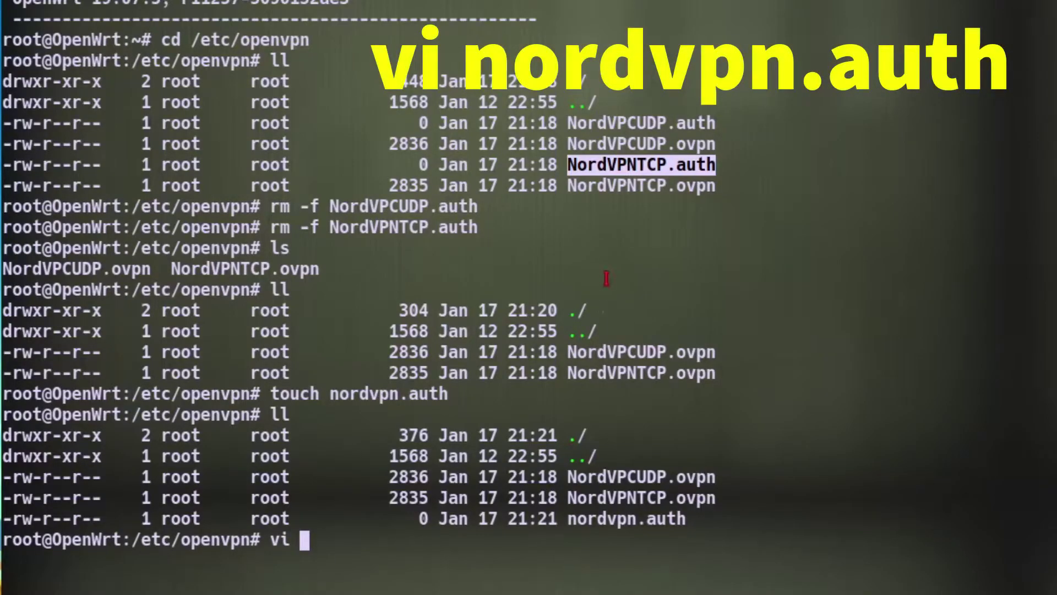
pyautogui.doubleClick(633, 525)
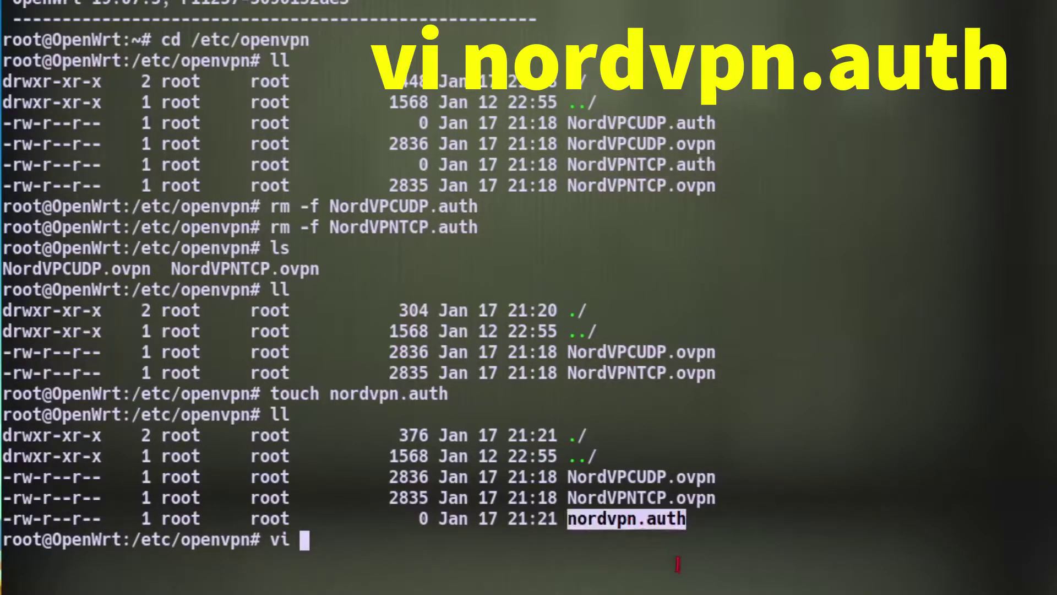
pyautogui.middleClick(678, 564)
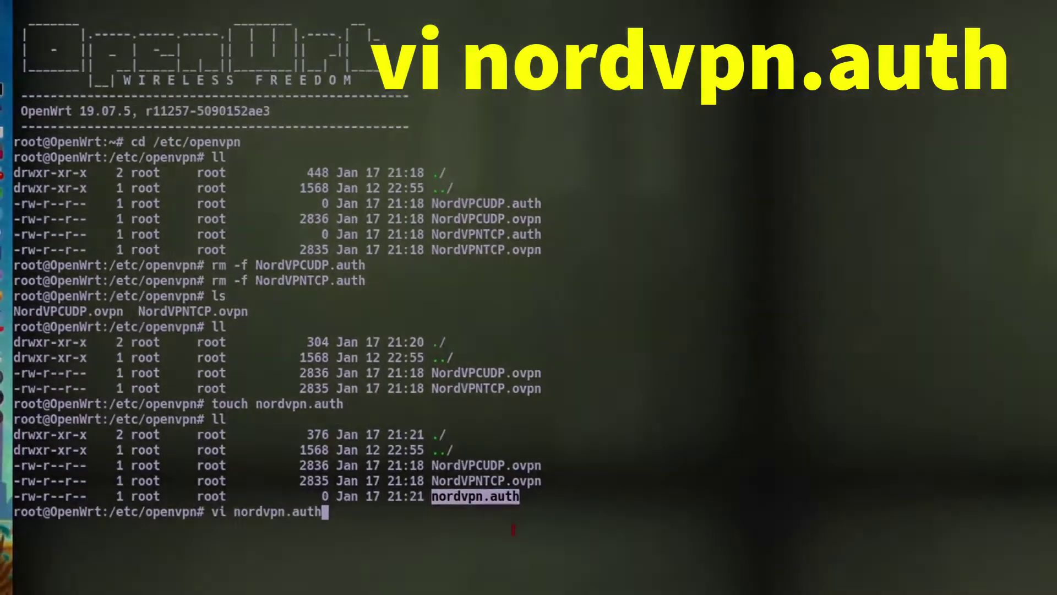
pyautogui.press('Return')
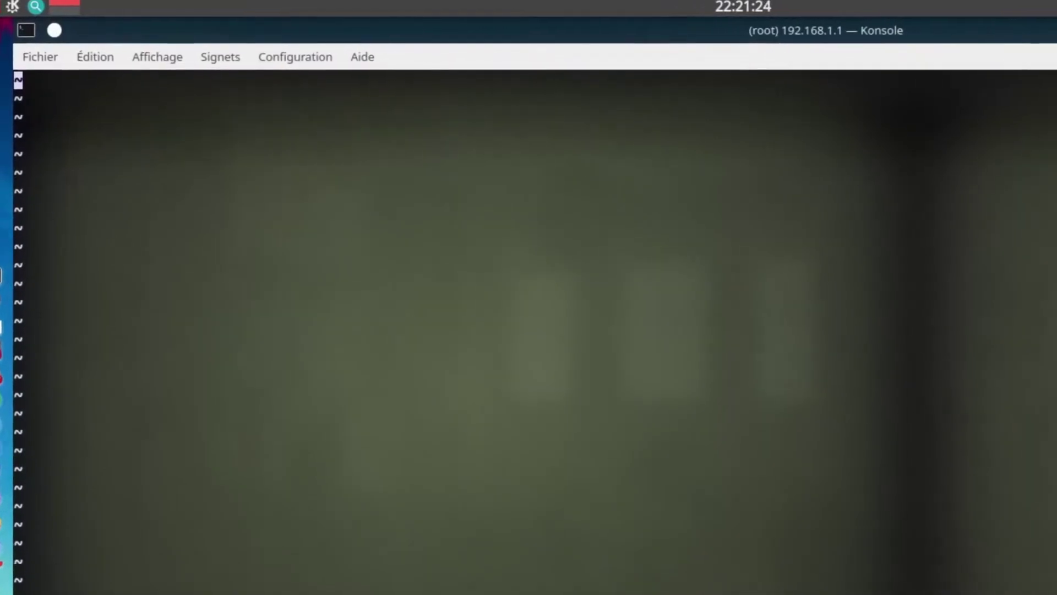
# Enter the NordVPN account e-mail on line one and the account password on line two.
pyautogui.press('i')
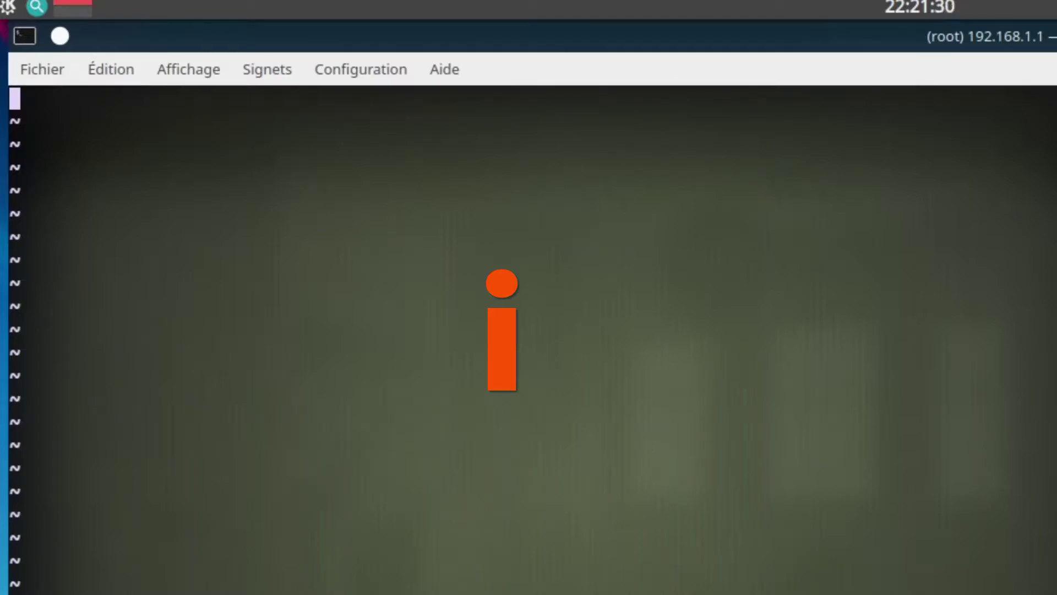
pyautogui.write('us')
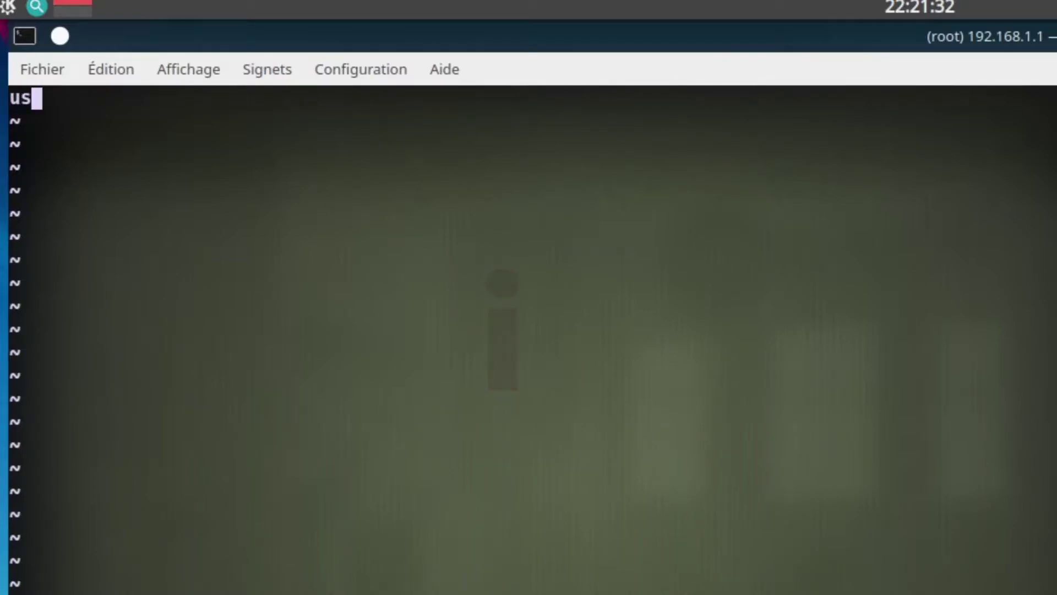
pyautogui.write('er@')
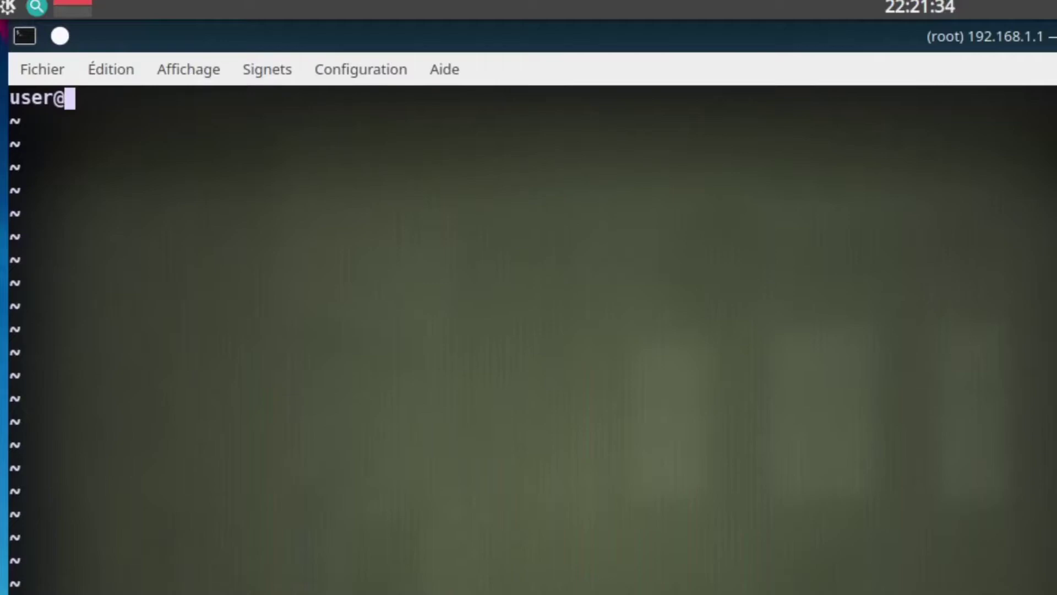
pyautogui.write('email.com')
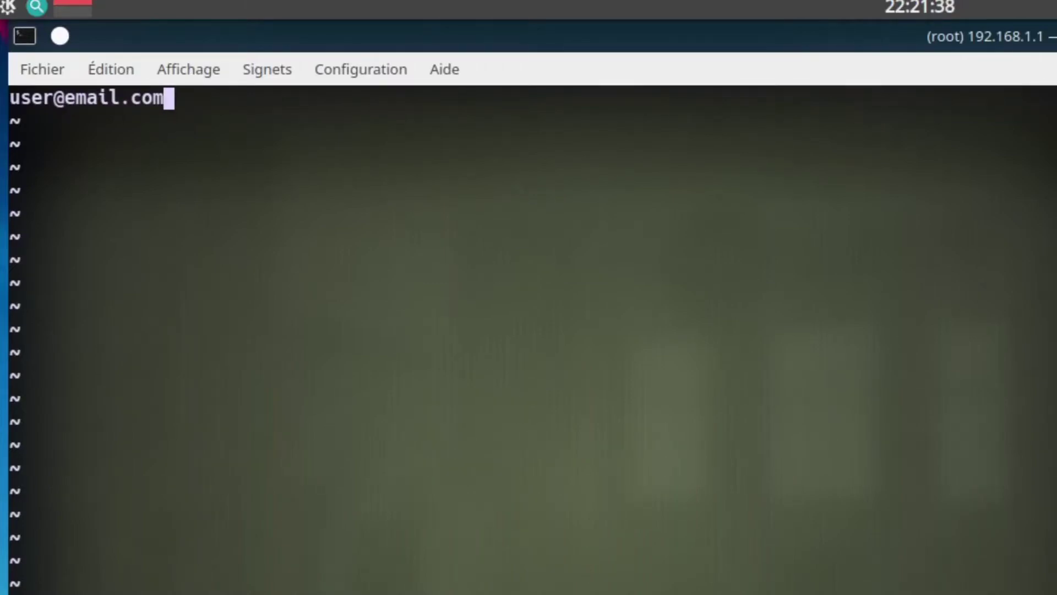
pyautogui.press('Return')
pyautogui.write('passwoed')
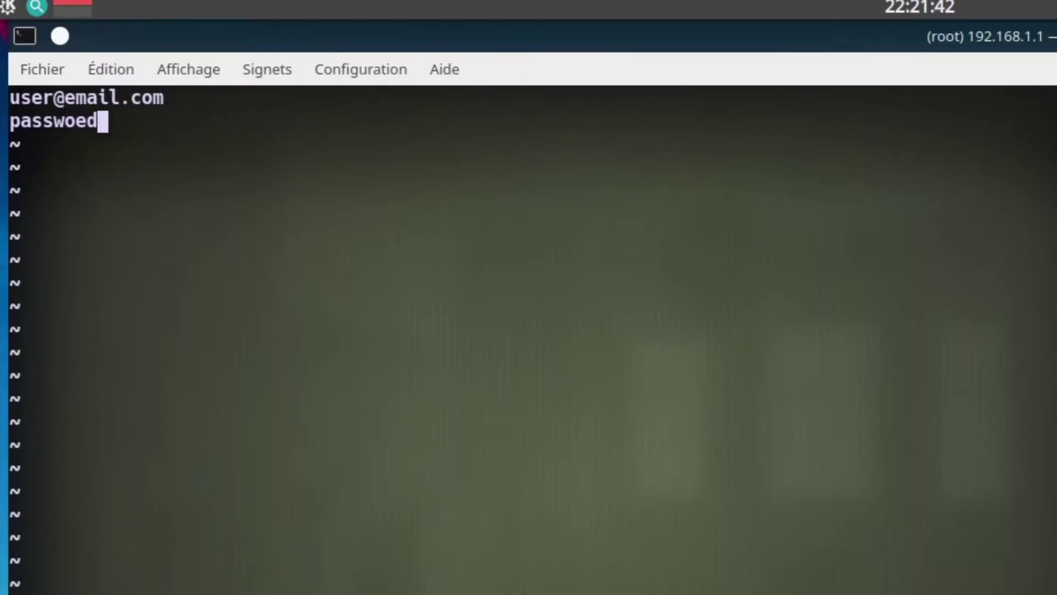
pyautogui.press('BackSpace')
pyautogui.press('BackSpace')
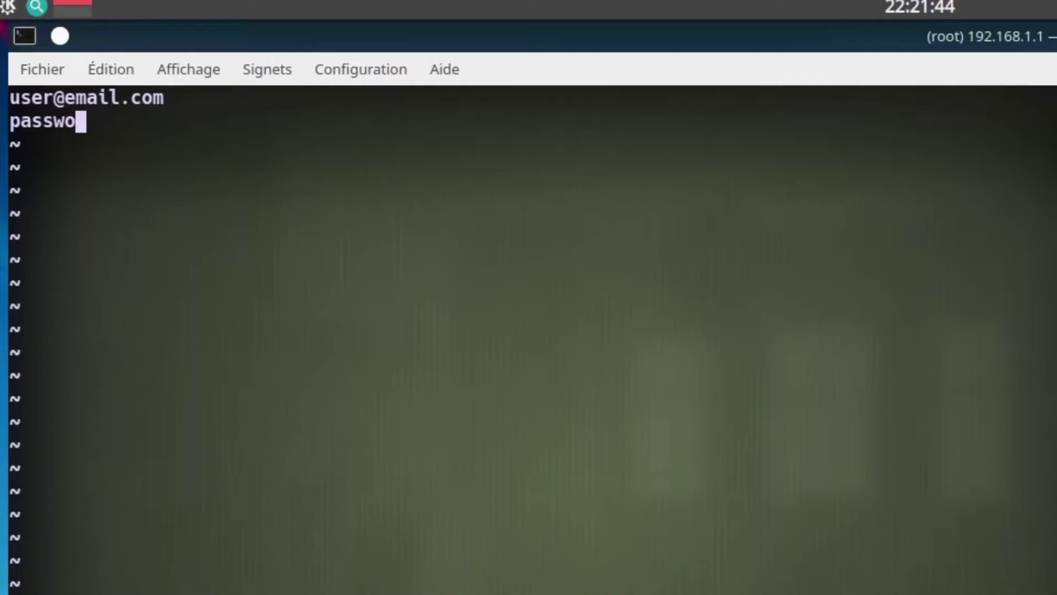
pyautogui.write('rd')
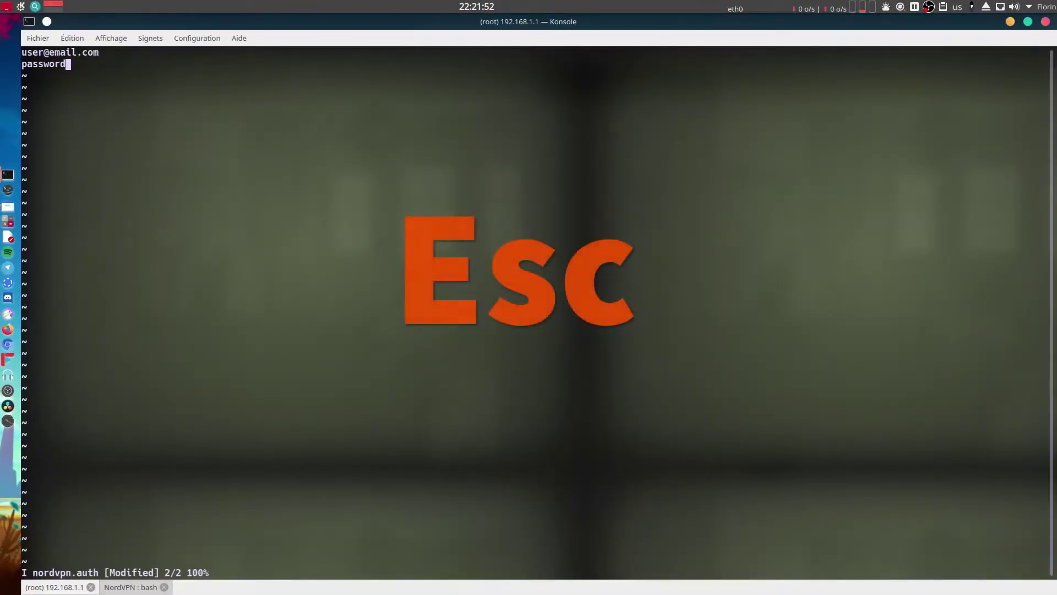
# Save nordvpn.auth and quit vi with :wq.
pyautogui.press('Escape')
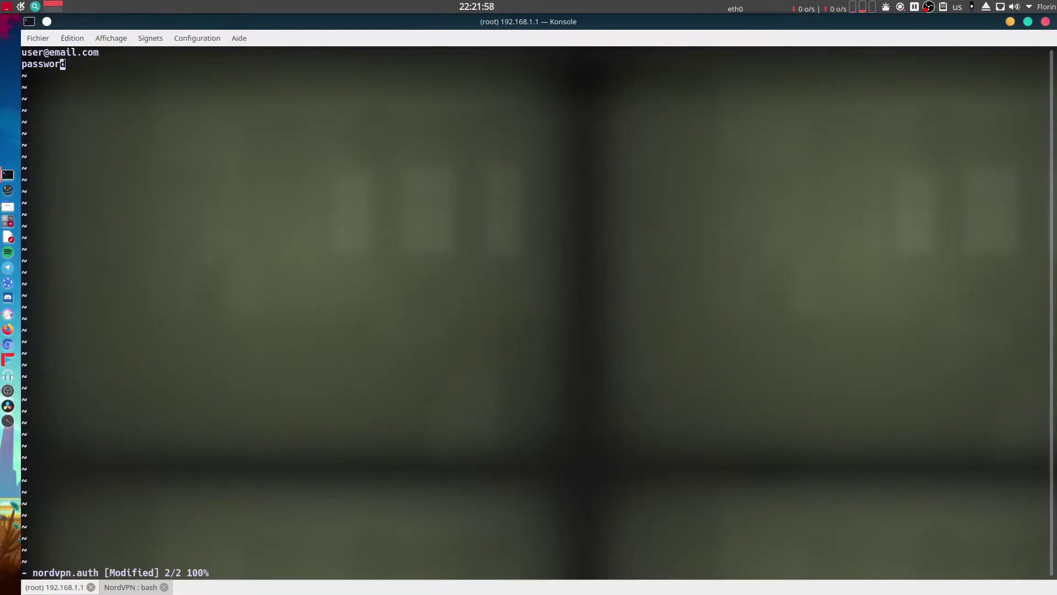
pyautogui.write(':')
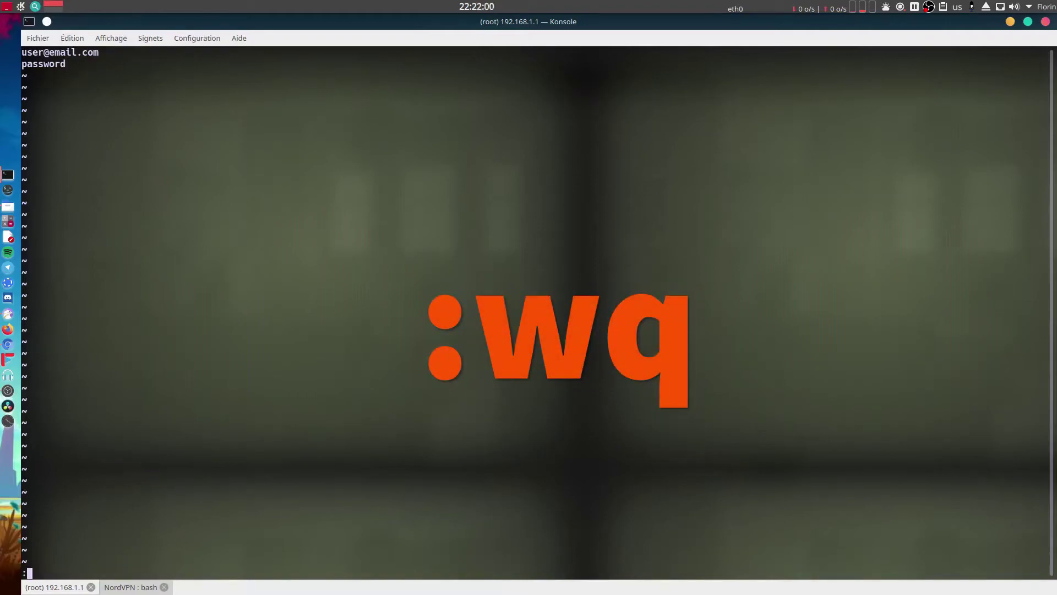
pyautogui.write('wq')
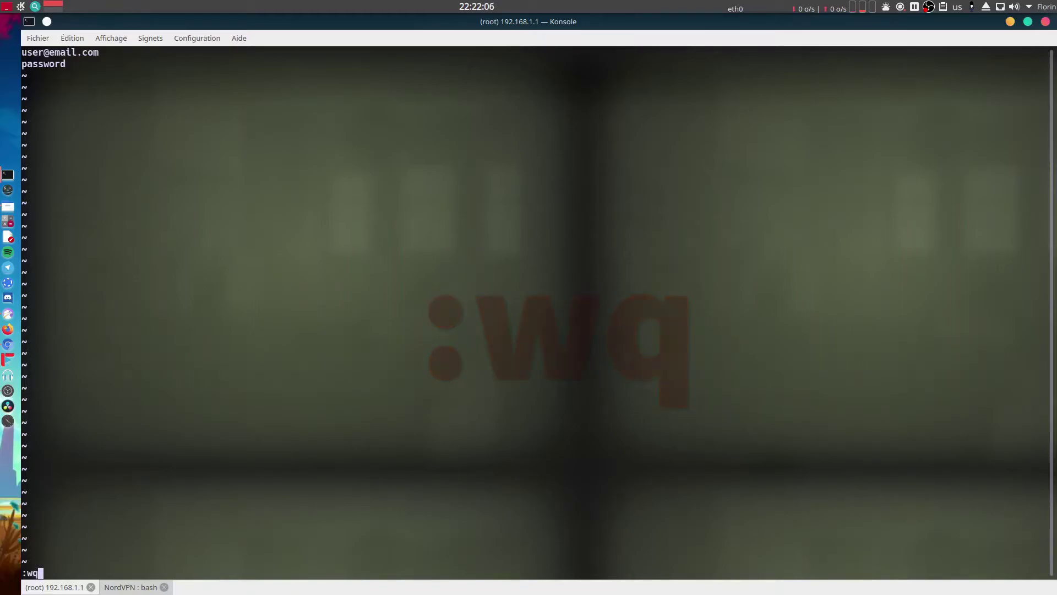
pyautogui.press('Return')
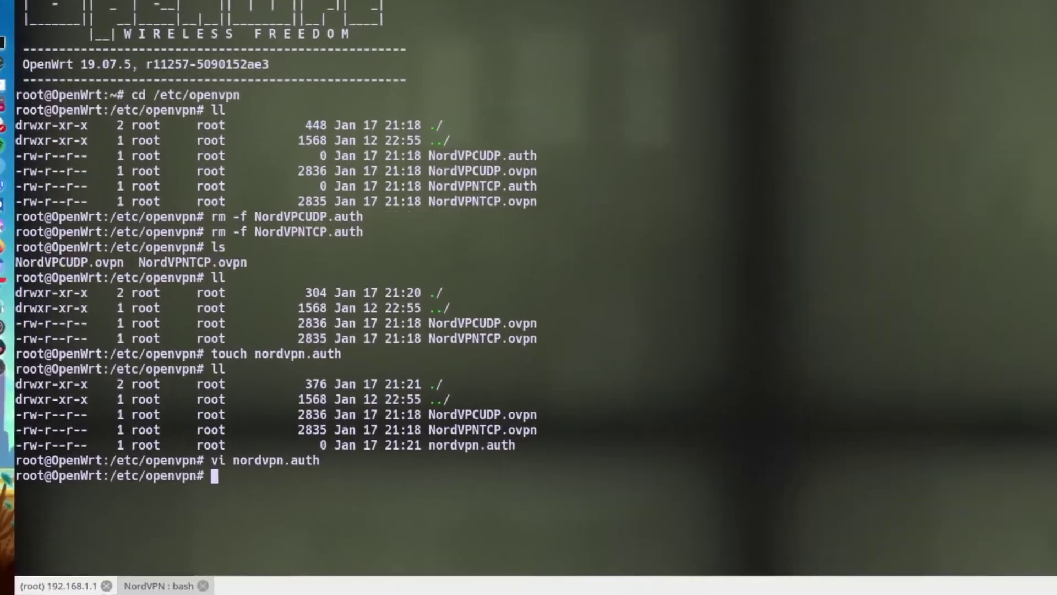
# Print nordvpn.auth with cat to confirm both credential lines are saved.
pyautogui.write('cat')
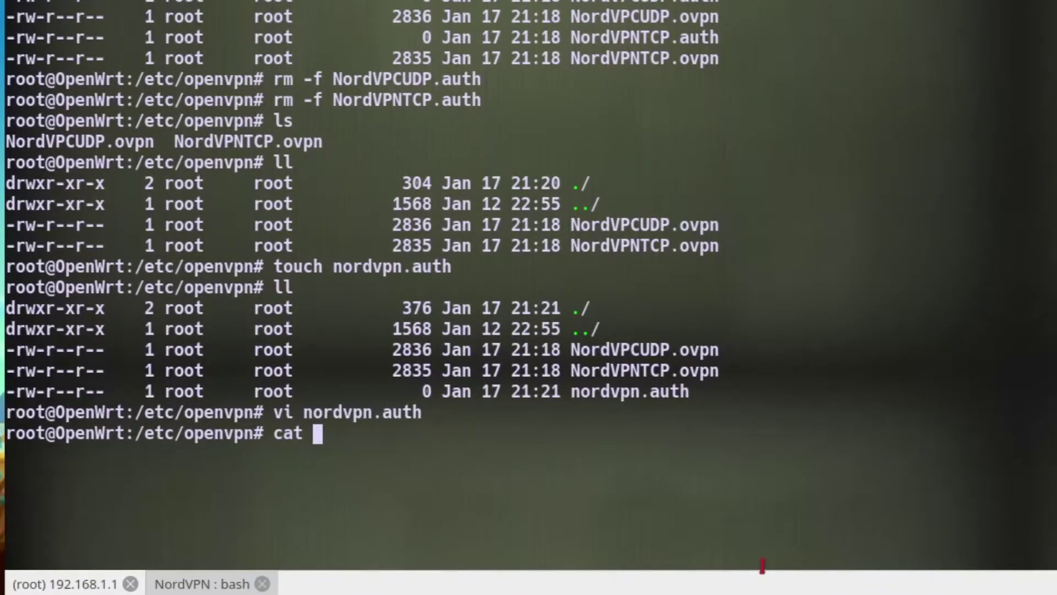
pyautogui.doubleClick(353, 414)
pyautogui.hotkey('ctrl', 'c')
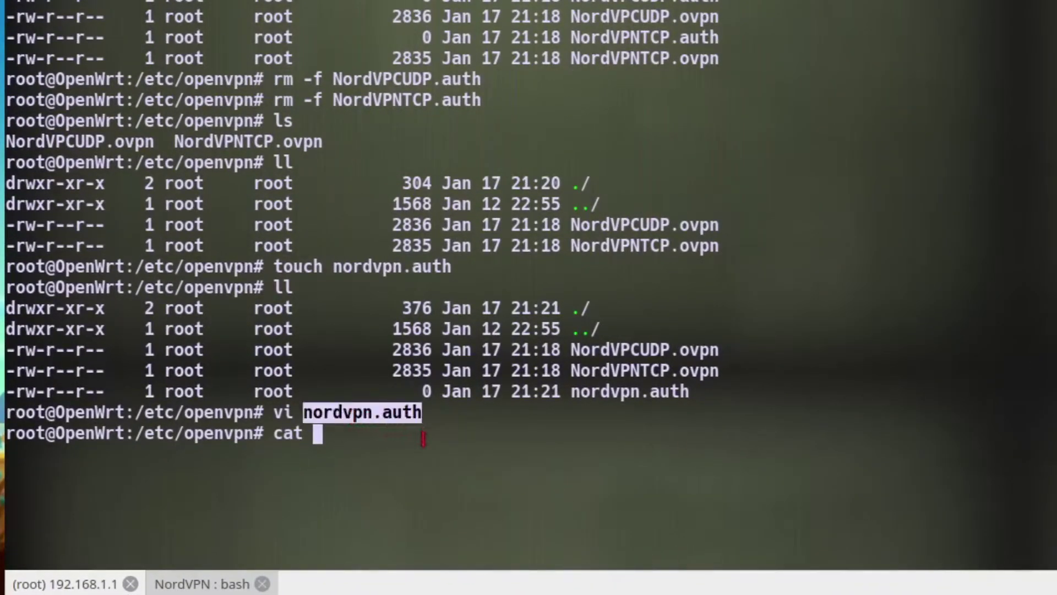
pyautogui.click(423, 439)
pyautogui.middleClick(424, 439)
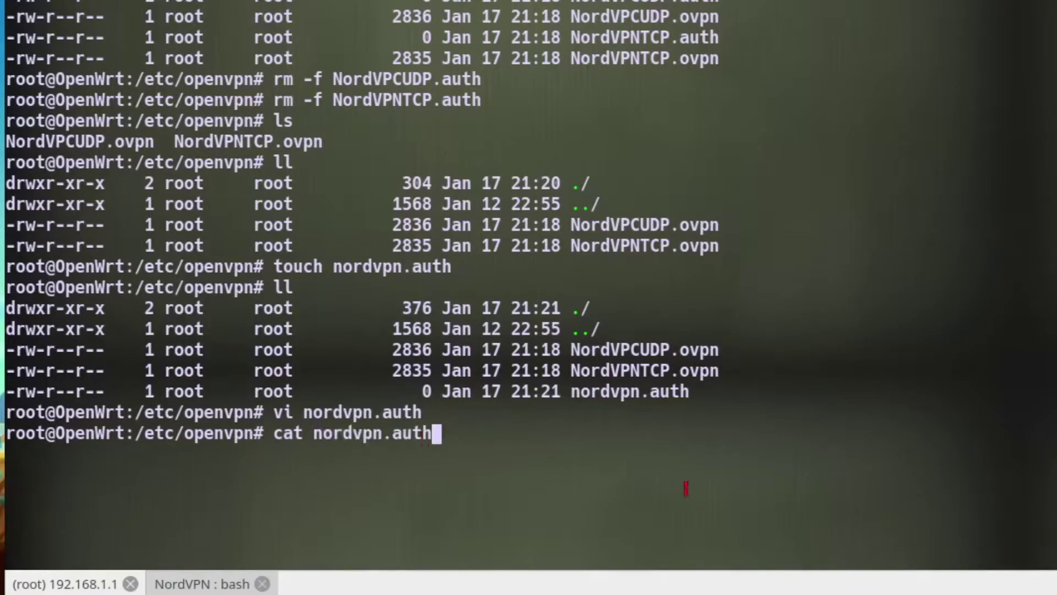
pyautogui.press('Return')
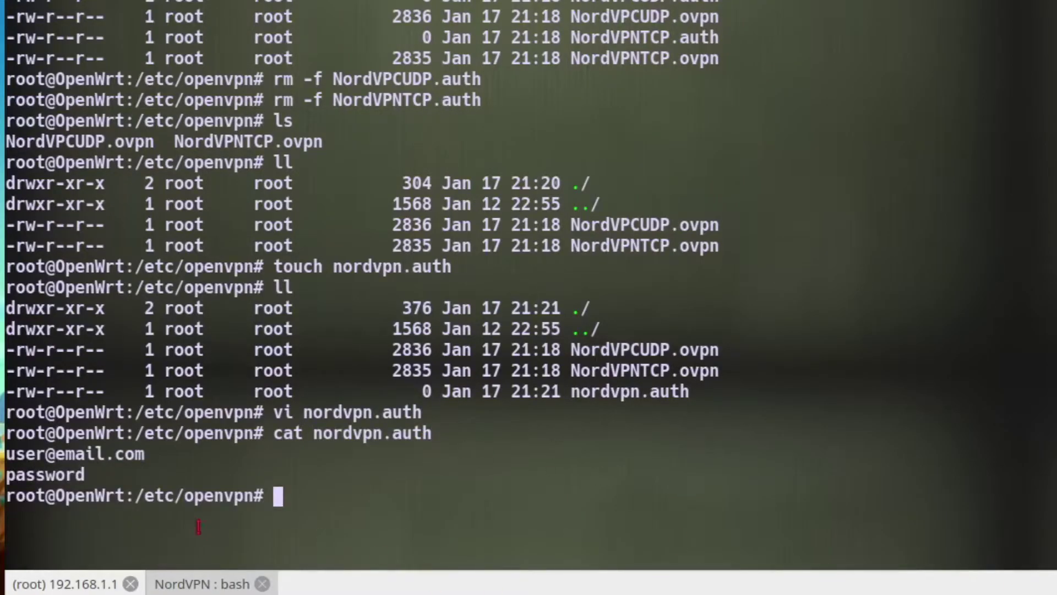
pyautogui.moveTo(105, 477); pyautogui.dragTo(8, 454)
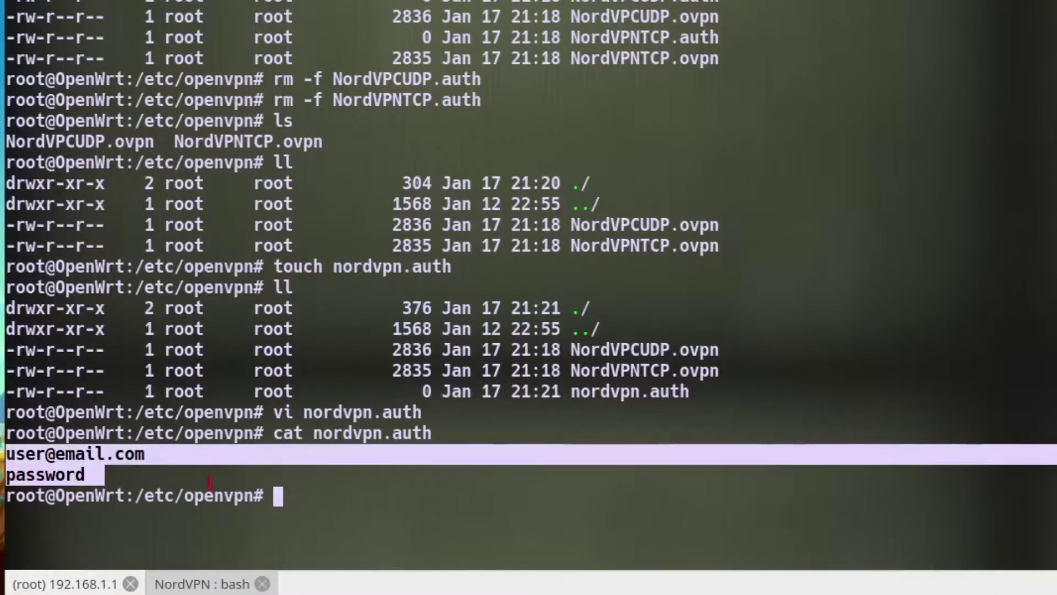
pyautogui.click(321, 485)
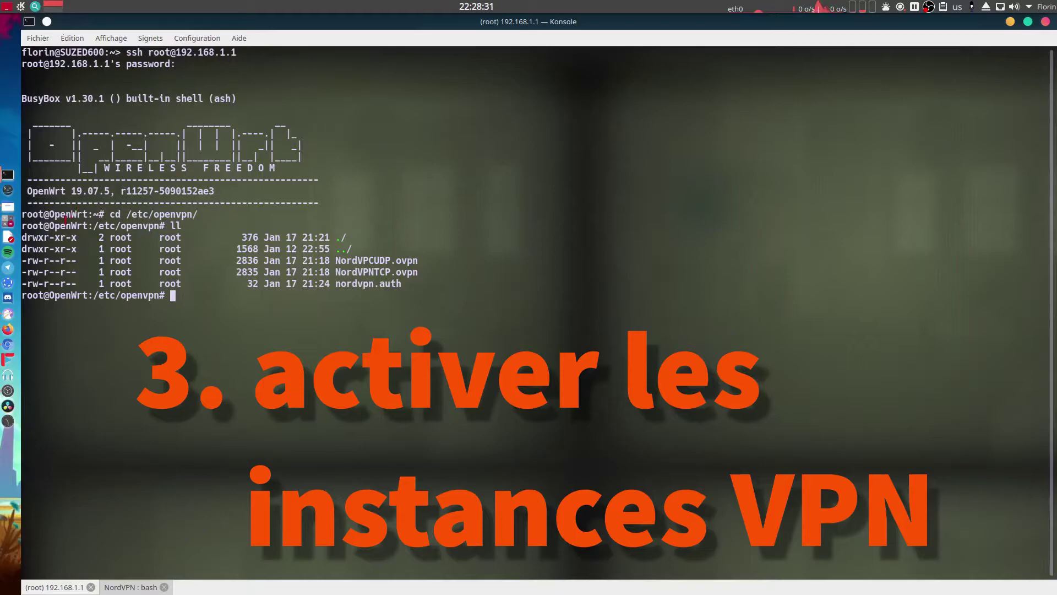
# Enable the NordVPNTCP and NordVPCUDP OpenVPN instances and Save & Apply.
pyautogui.click(8, 313)
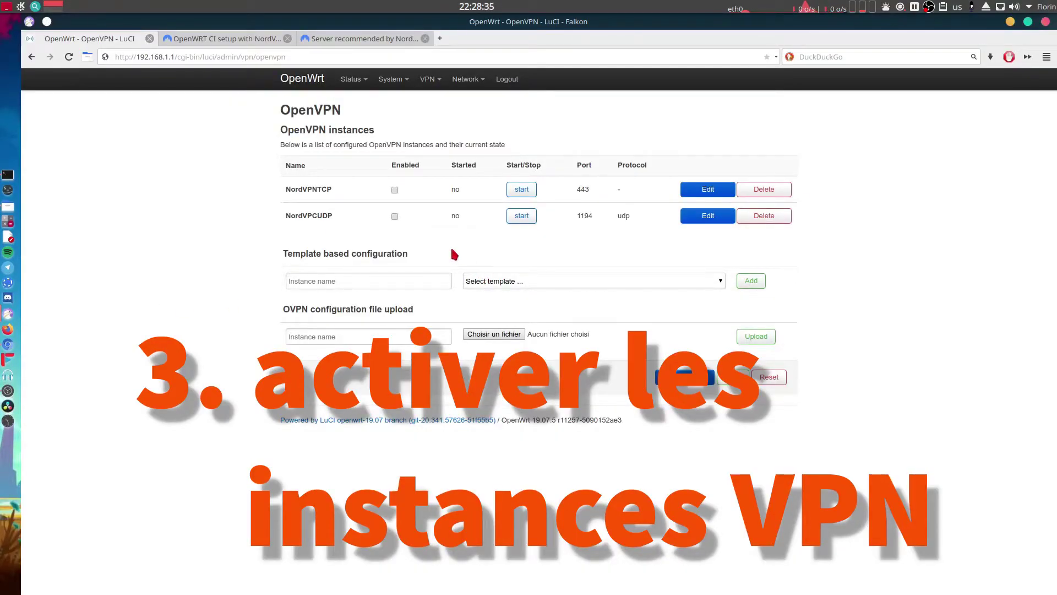
pyautogui.click(394, 190)
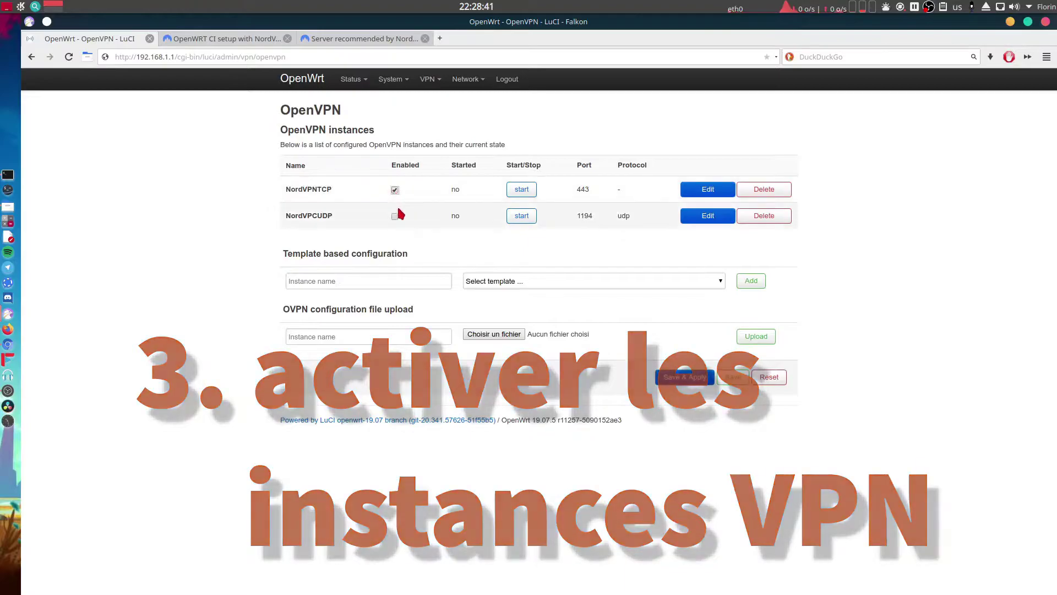
pyautogui.click(395, 217)
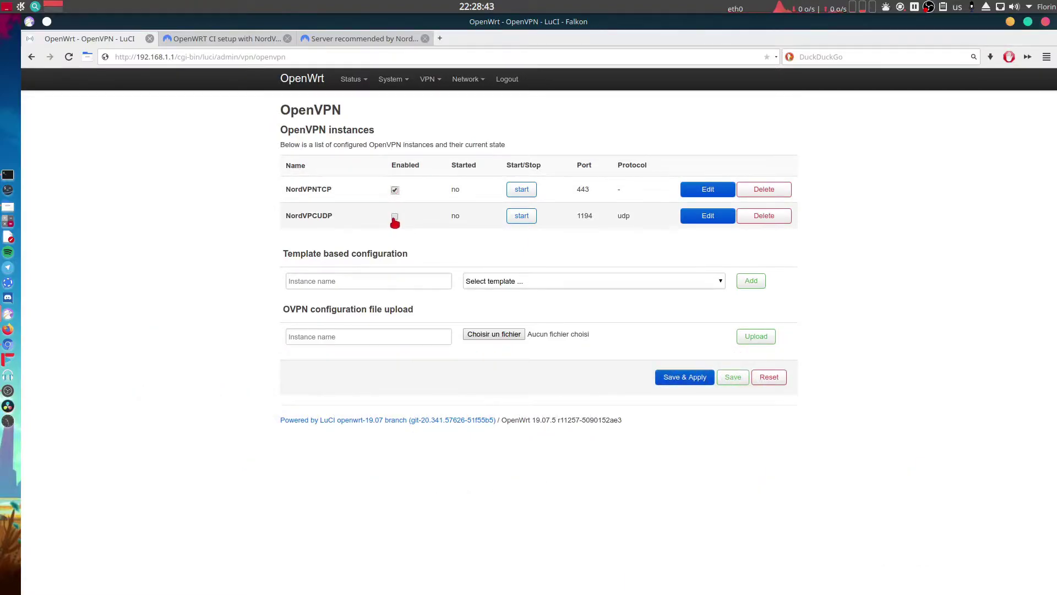
pyautogui.click(668, 380)
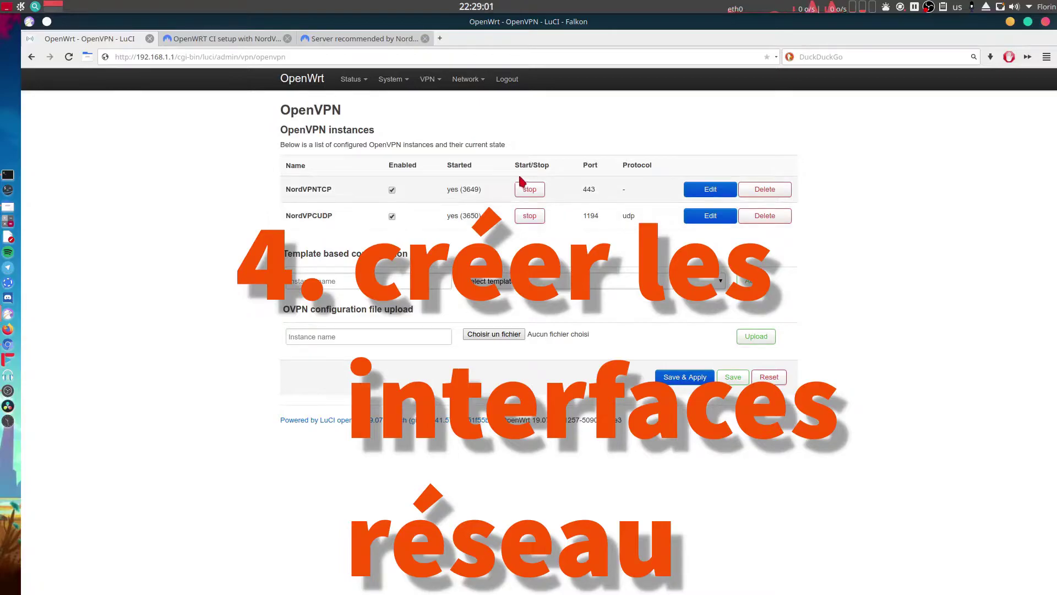
# Go to Network > Interfaces to list the LAN, WAN and WAN6 interfaces.
pyautogui.moveTo(468, 87)
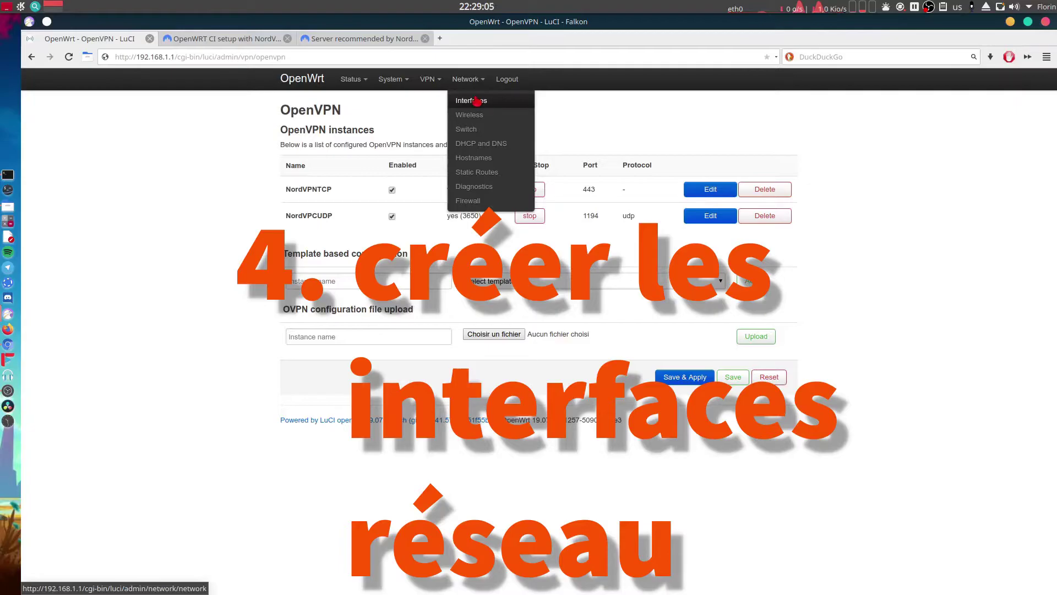
pyautogui.click(471, 100)
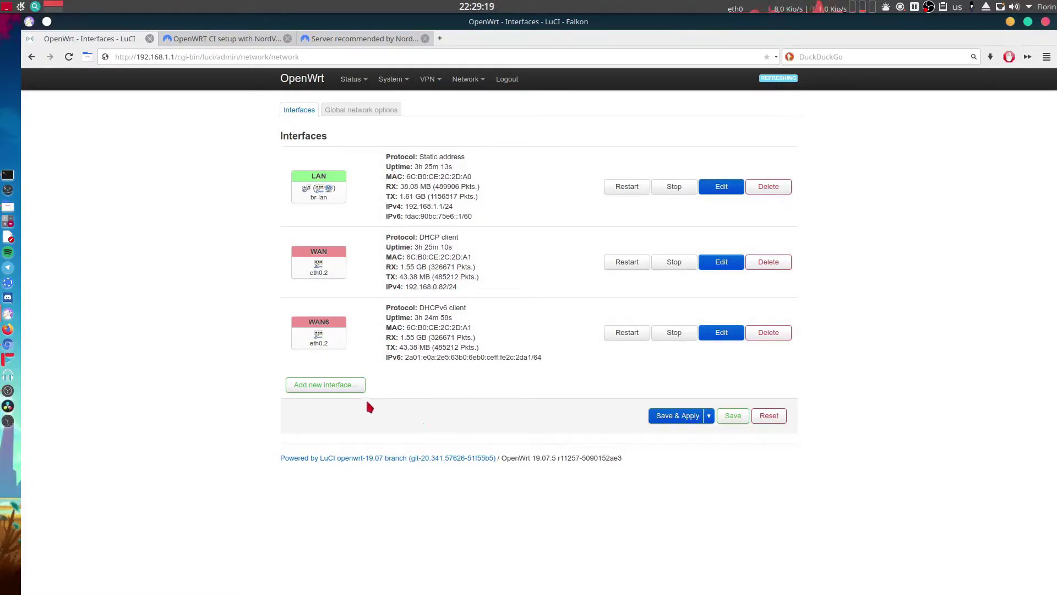
# Add a new interface named NordVPNTun0TCP with protocol Unmanaged on device tun0.
pyautogui.click(341, 390)
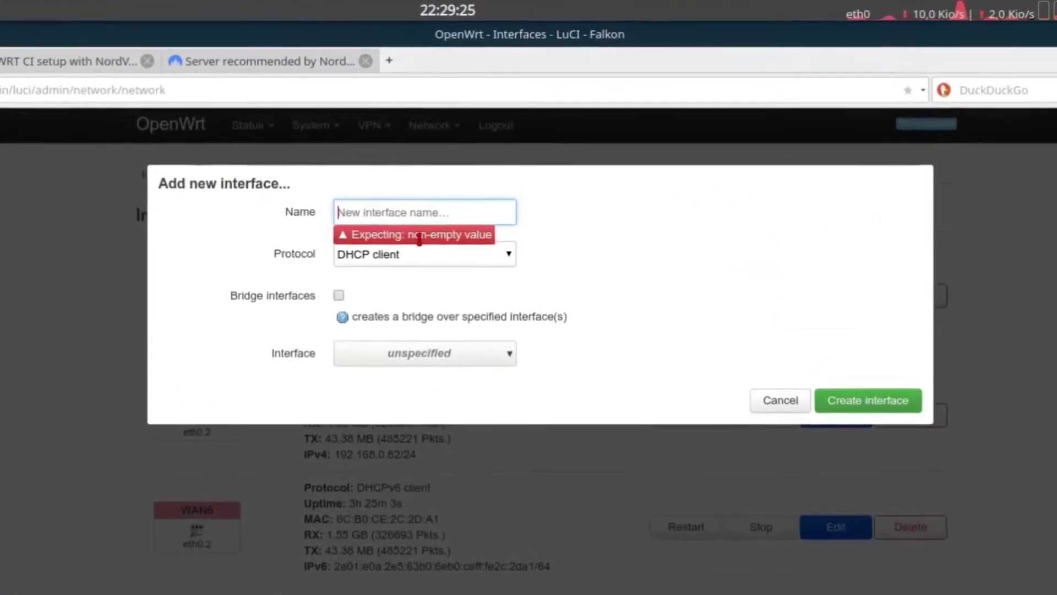
pyautogui.click(396, 264)
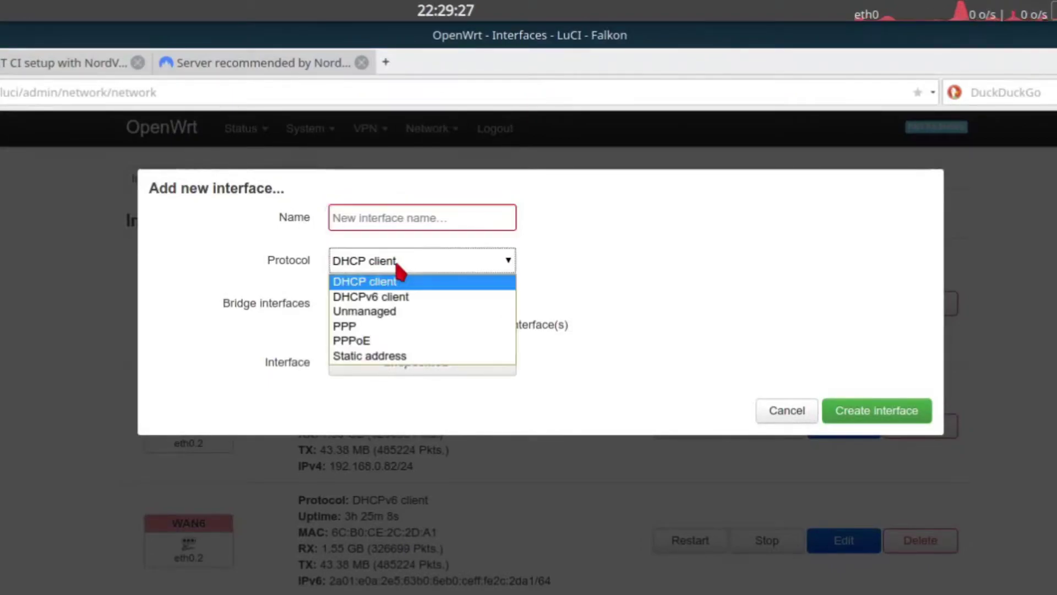
pyautogui.click(400, 311)
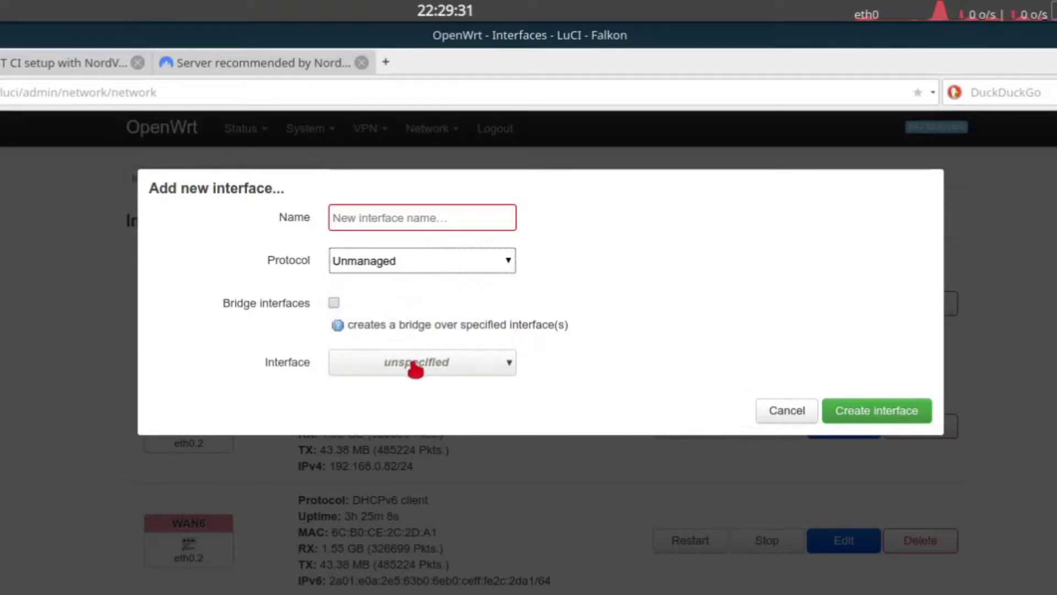
pyautogui.click(413, 364)
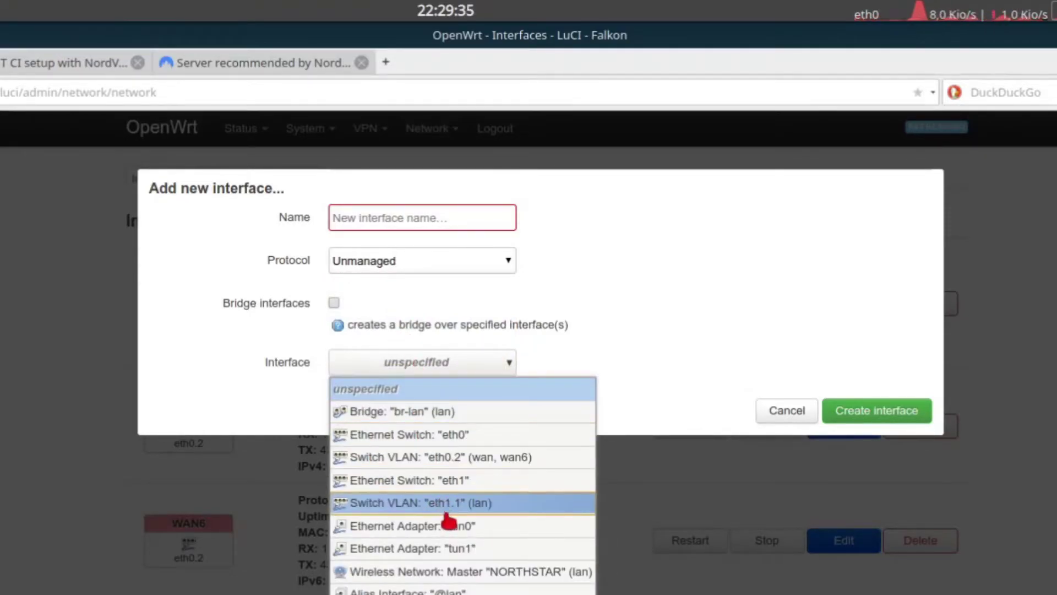
pyautogui.click(499, 530)
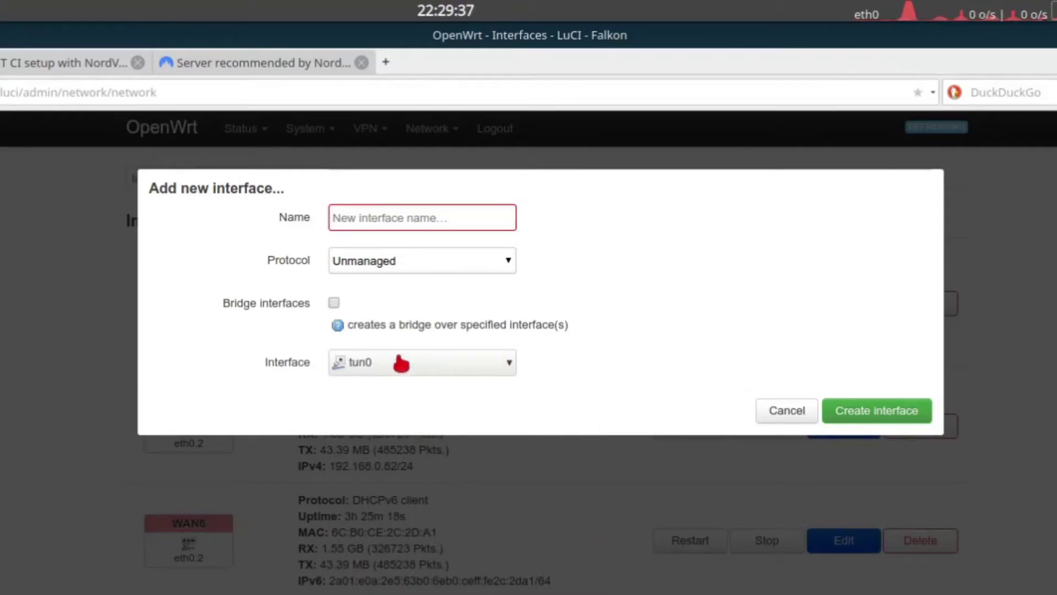
pyautogui.click(381, 216)
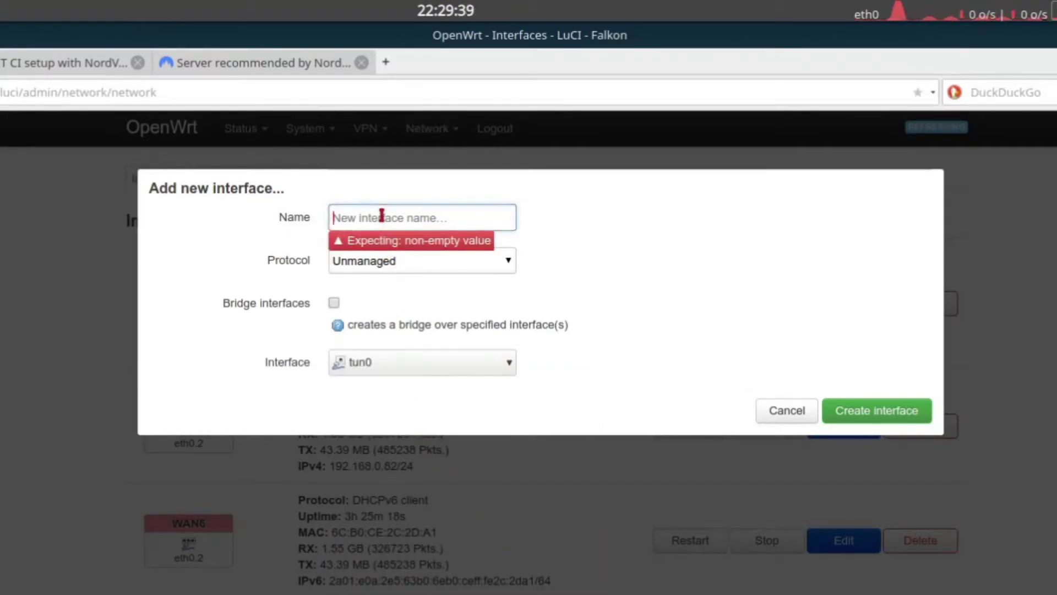
pyautogui.write('NordVPN')
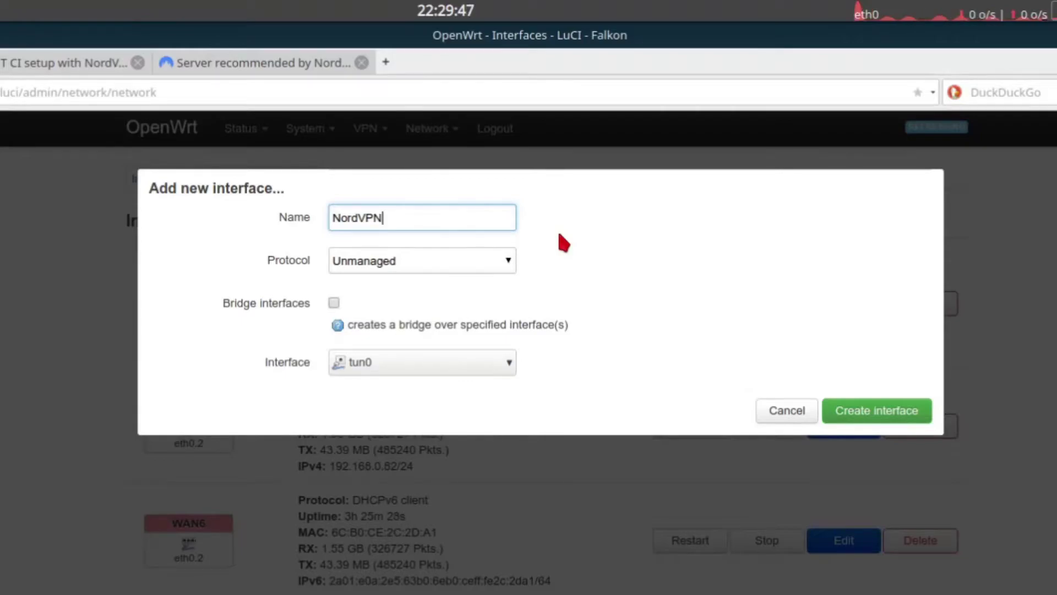
pyautogui.write('Tun')
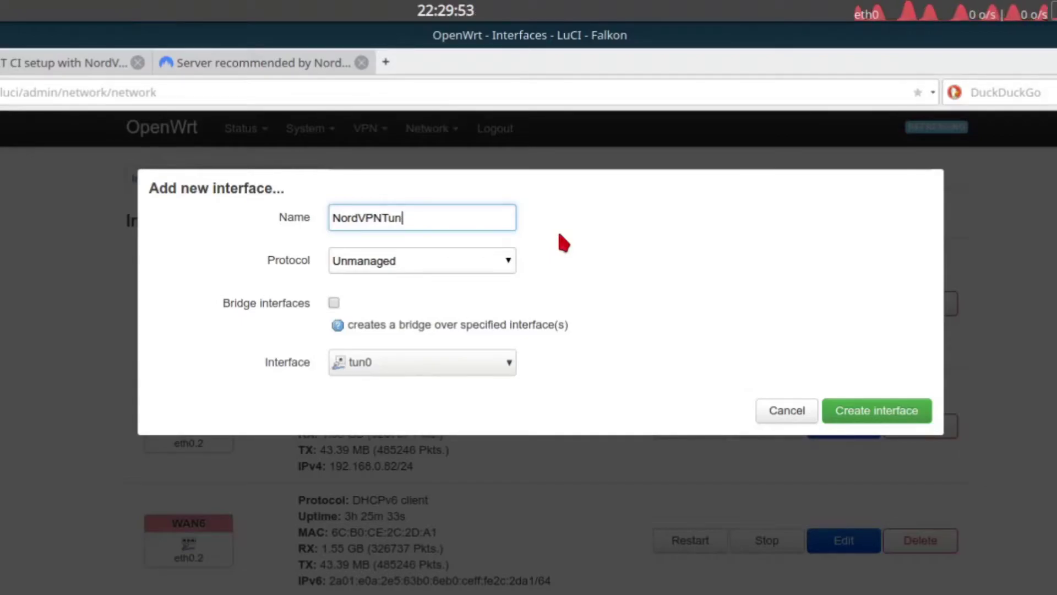
pyautogui.write('0')
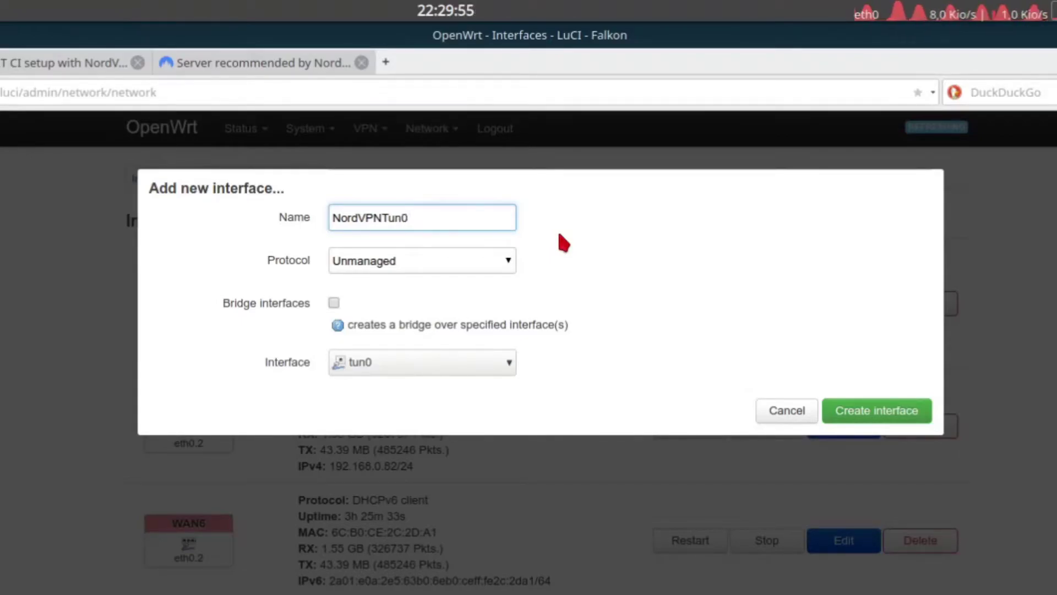
pyautogui.write('TCP')
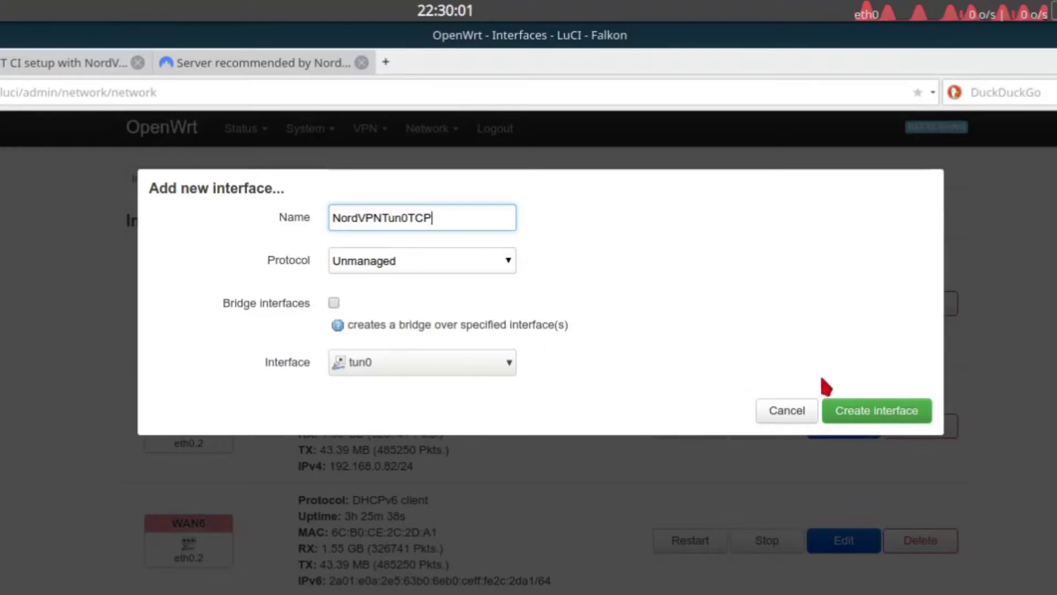
# Create NordVPNTun0TCP, review its Advanced, Physical and Firewall settings, then save it.
pyautogui.click(887, 420)
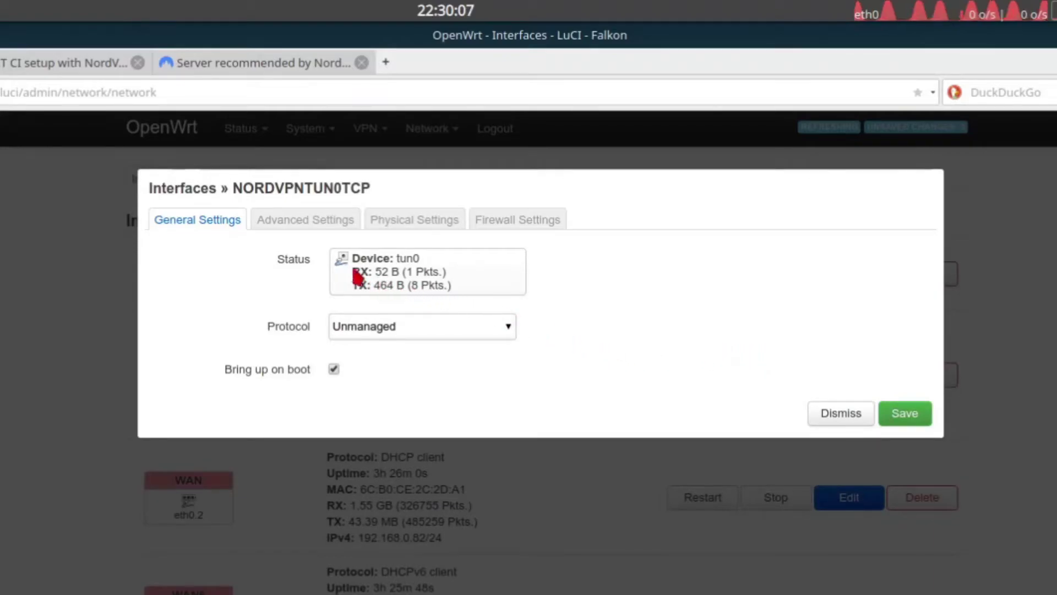
pyautogui.click(305, 223)
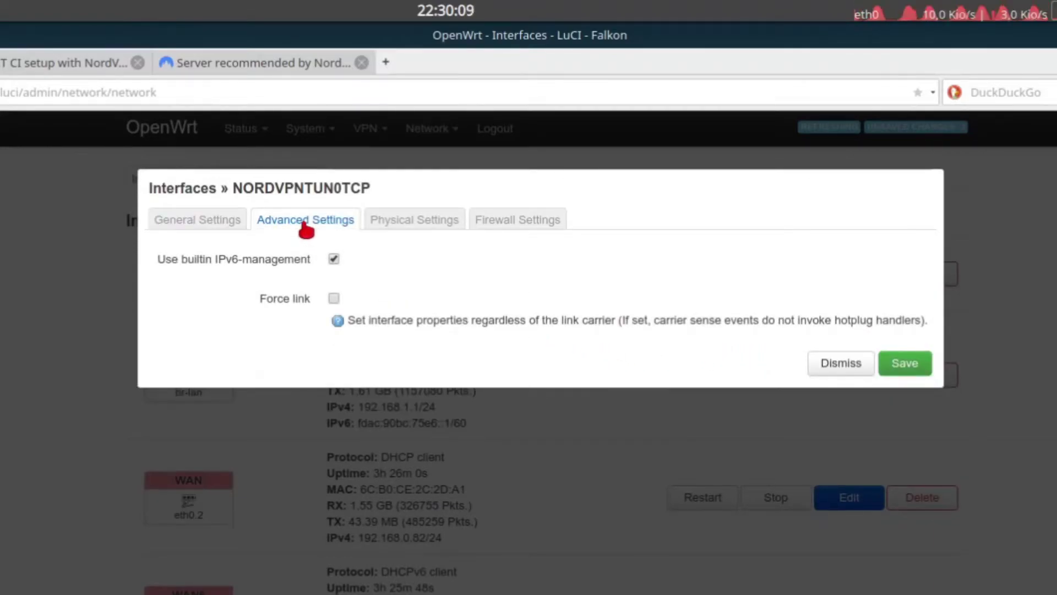
pyautogui.click(408, 223)
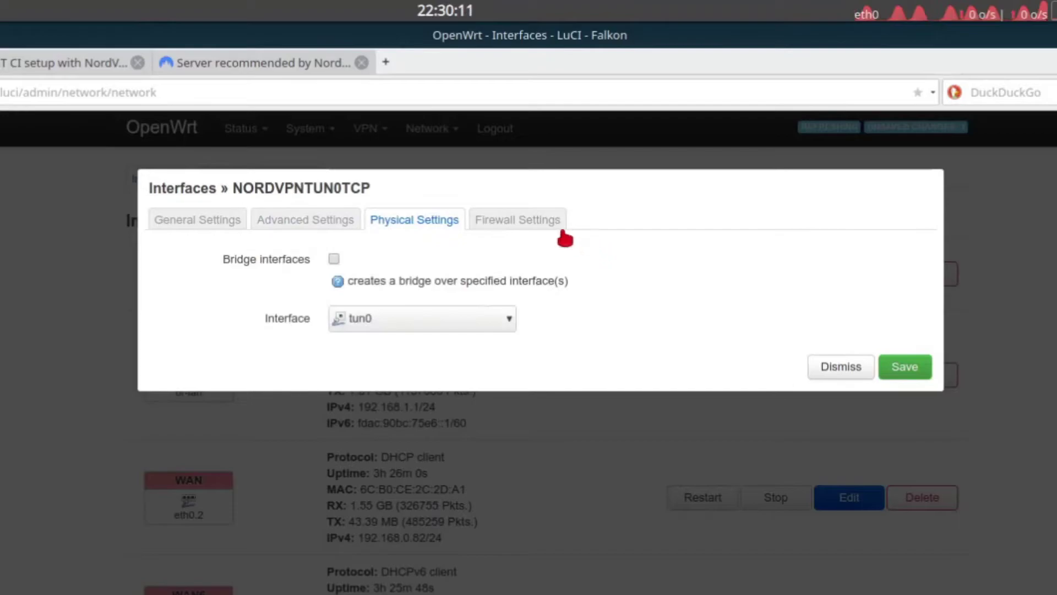
pyautogui.click(544, 222)
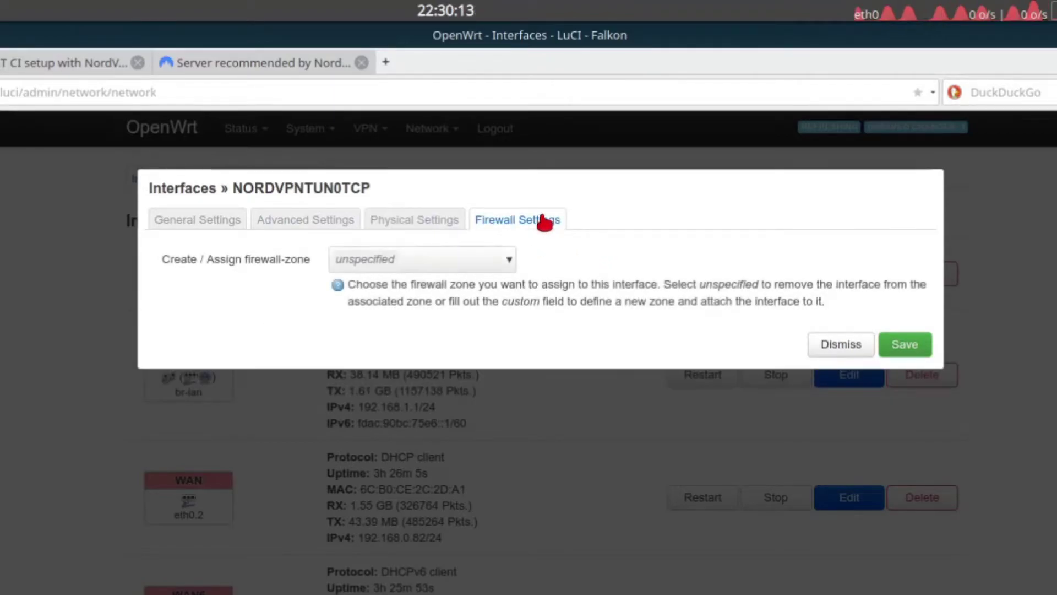
pyautogui.click(203, 220)
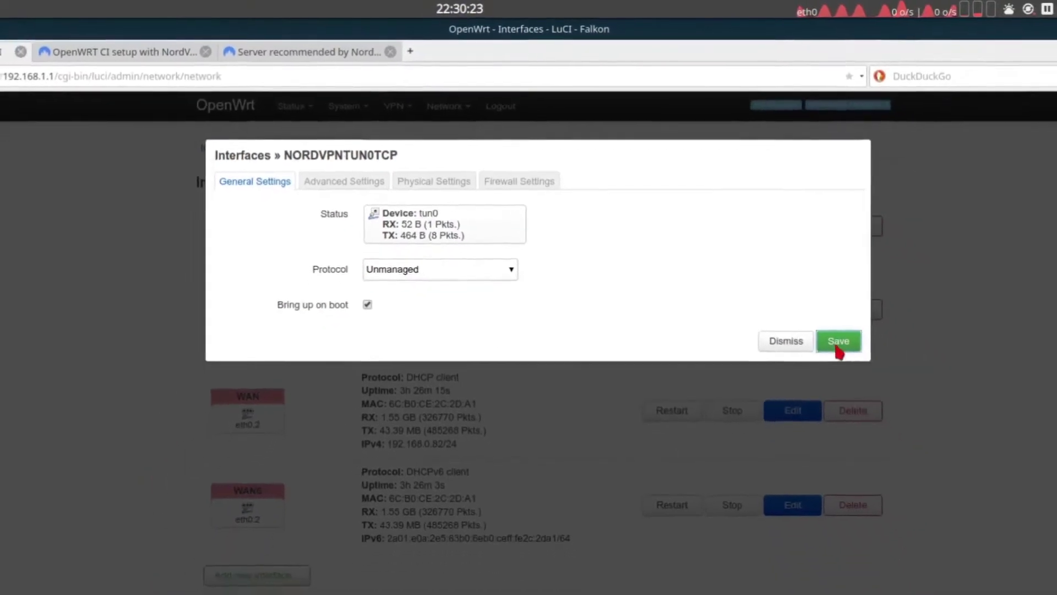
pyautogui.click(868, 373)
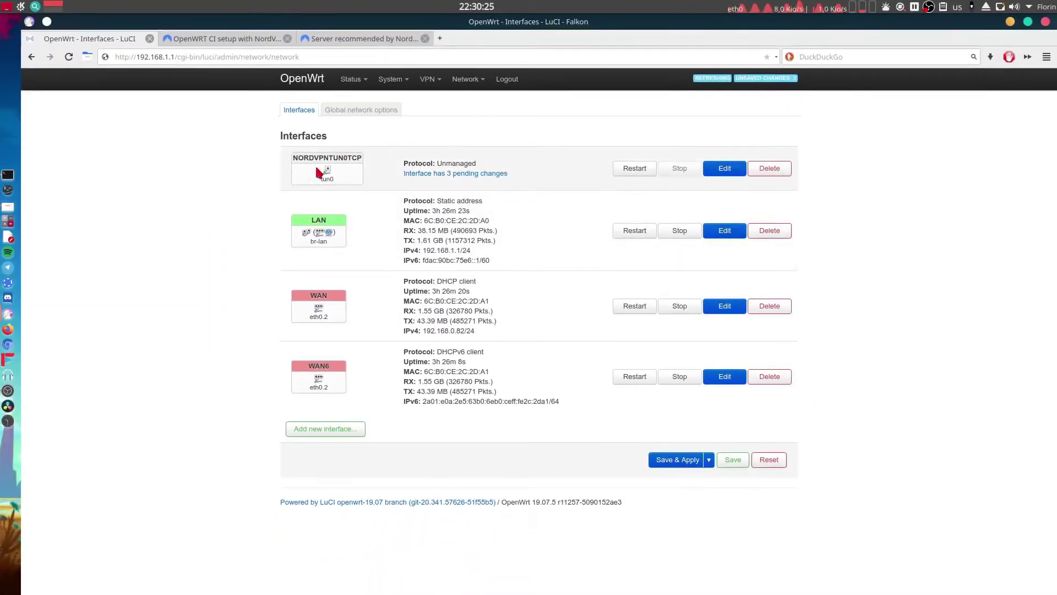
# Add a second interface named NordVPNTun1UDP with protocol Unmanaged on device tun1.
pyautogui.click(338, 429)
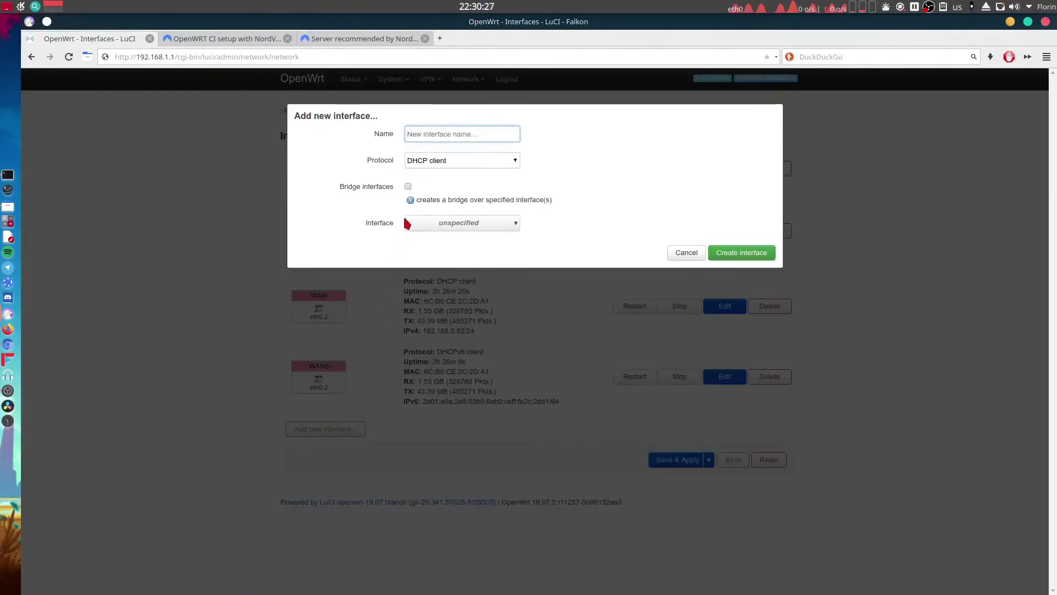
pyautogui.click(440, 134)
pyautogui.write('Nord')
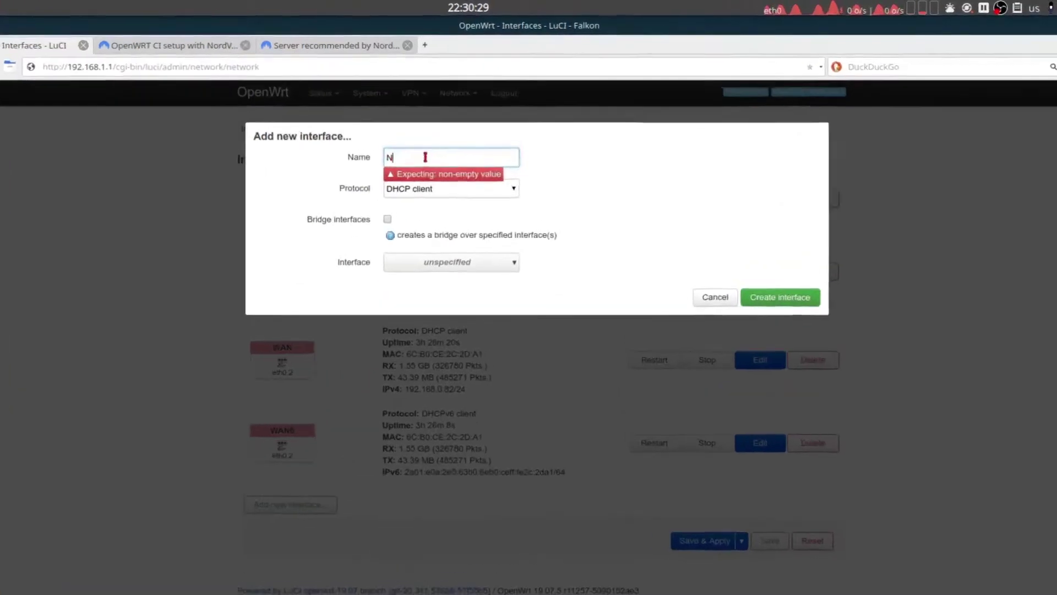
pyautogui.write('VPNtun1')
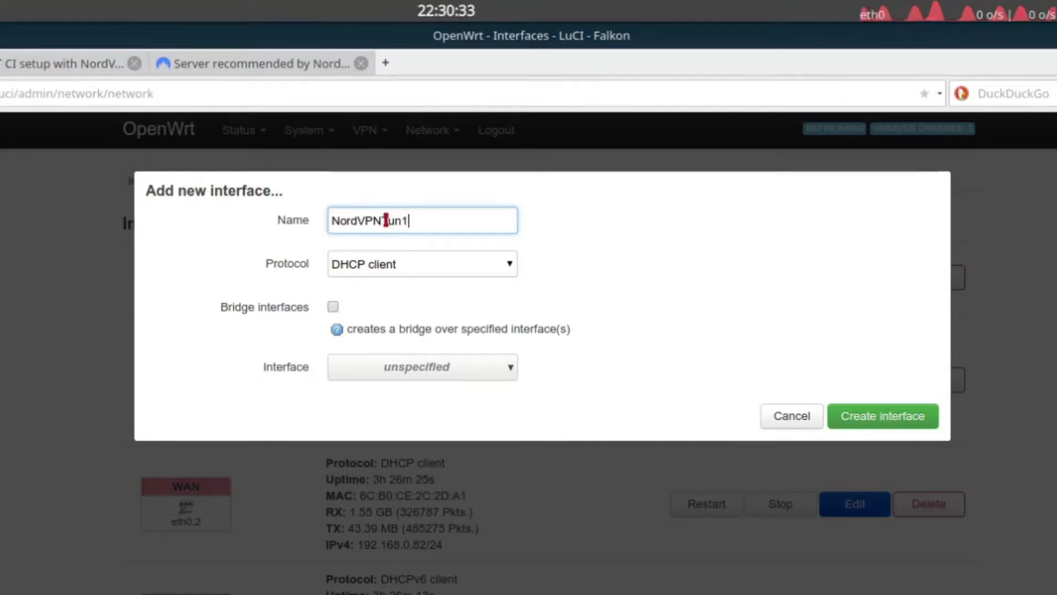
pyautogui.write('UDP')
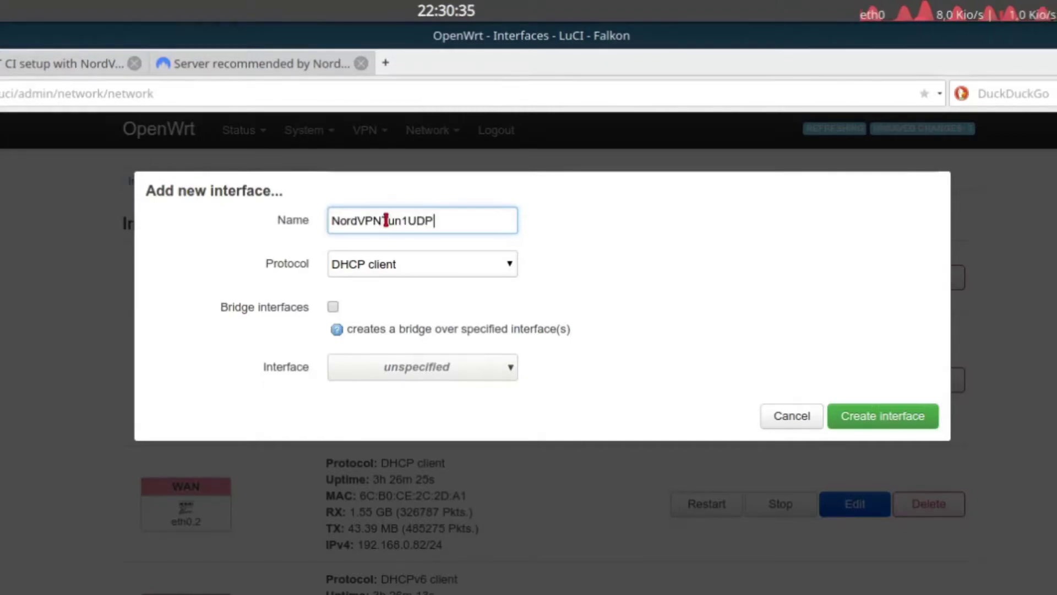
pyautogui.click(385, 221)
pyautogui.press('Delete')
pyautogui.write('T')
pyautogui.click(422, 269)
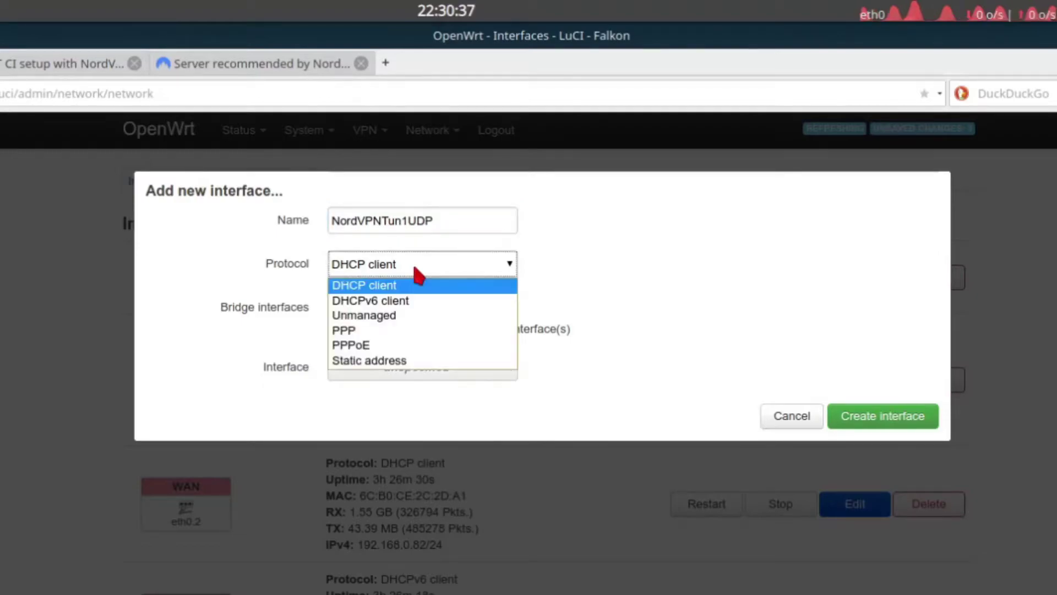
pyautogui.click(437, 315)
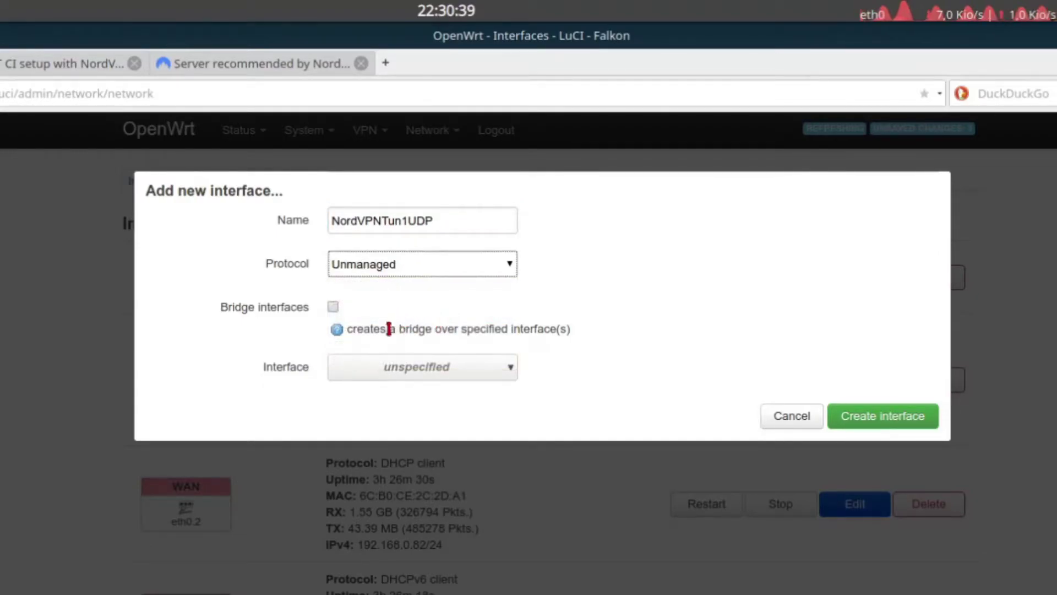
pyautogui.click(396, 369)
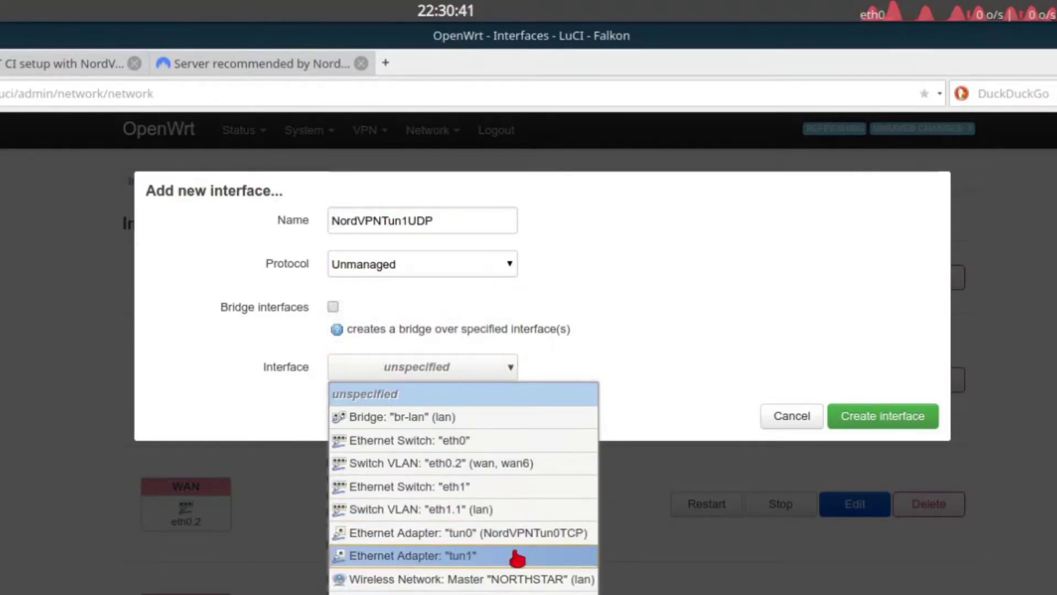
pyautogui.click(564, 559)
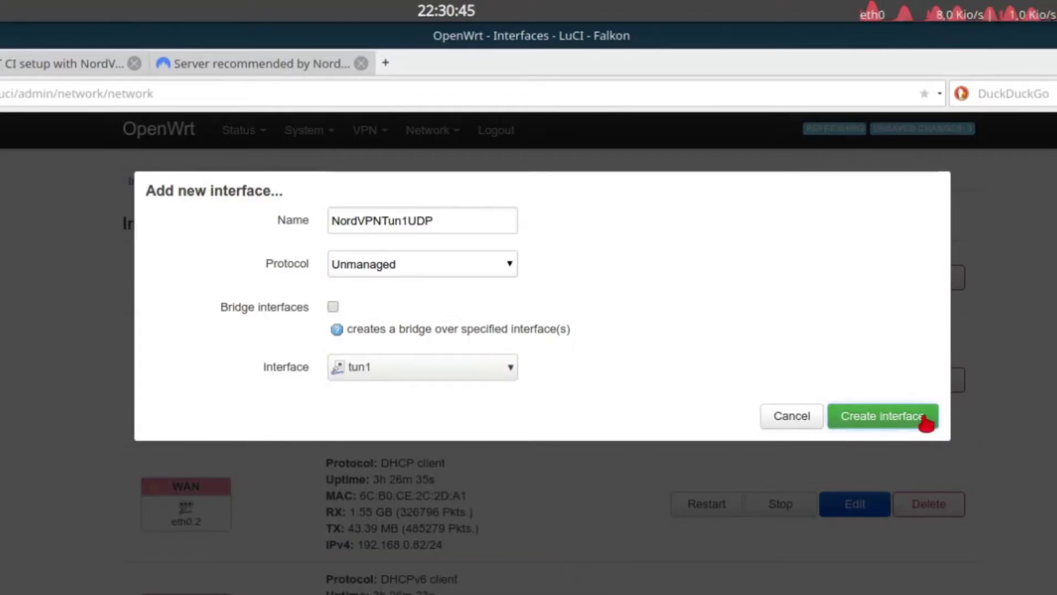
# Create NordVPNTun1UDP with bring-up on boot, save it, and apply all interface changes.
pyautogui.click(859, 425)
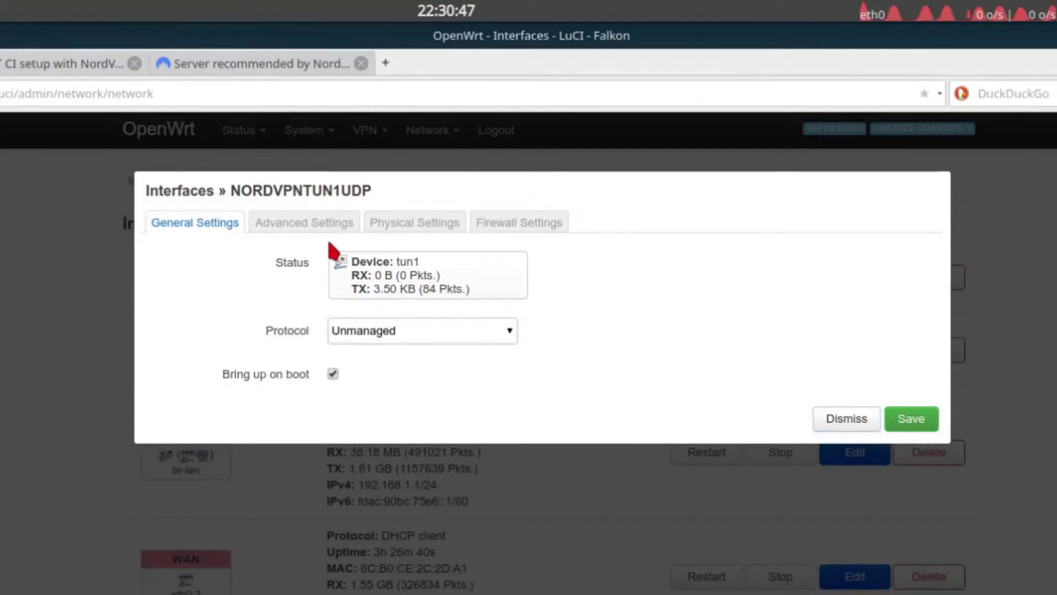
pyautogui.click(333, 377)
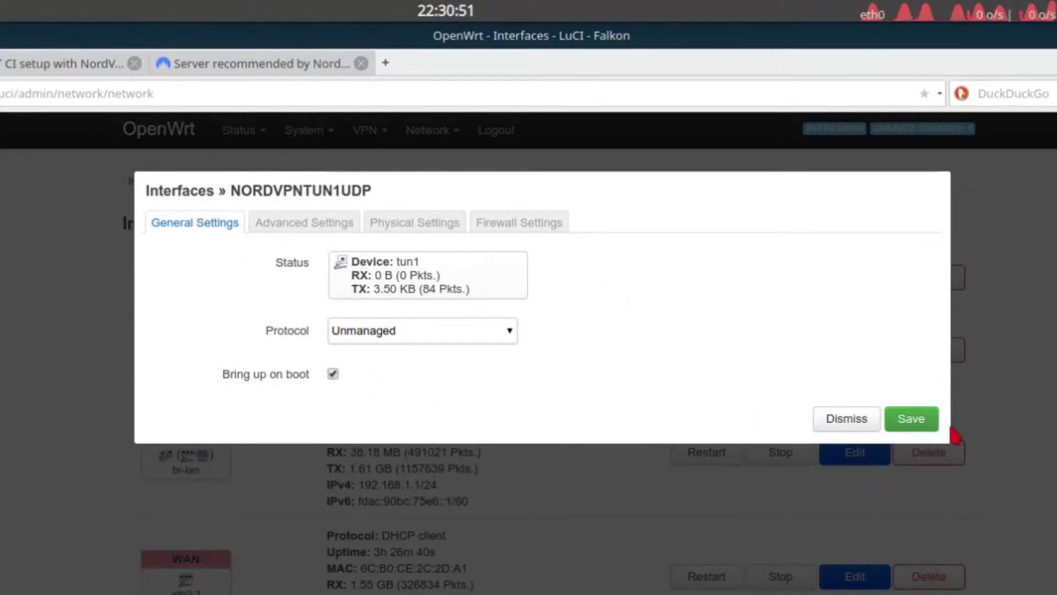
pyautogui.click(914, 425)
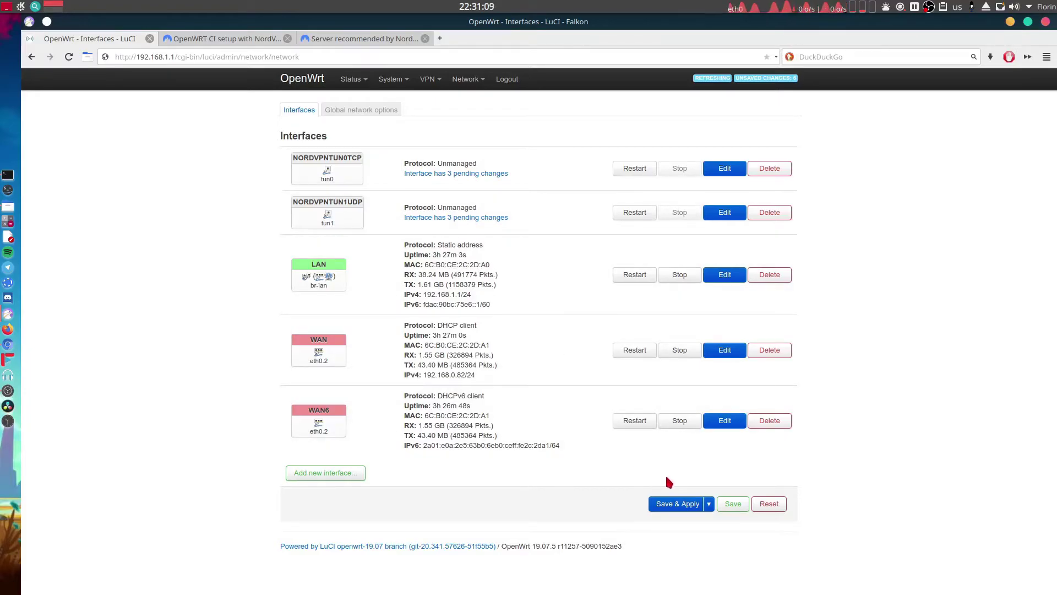
pyautogui.click(673, 504)
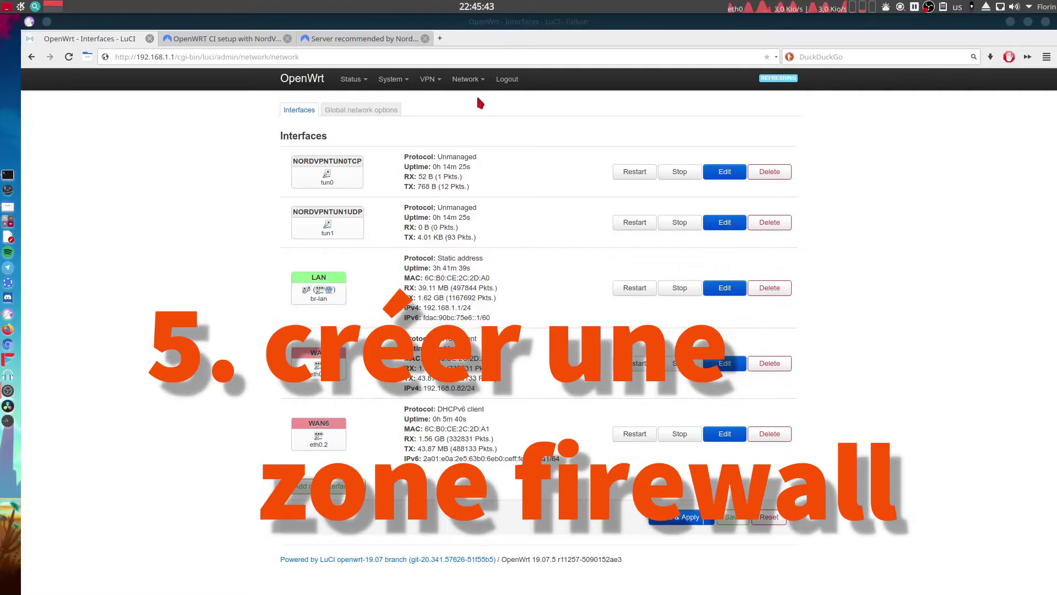
# Add a firewall zone named vpnfirewall with input set to reject and masquerading enabled.
pyautogui.moveTo(475, 86)
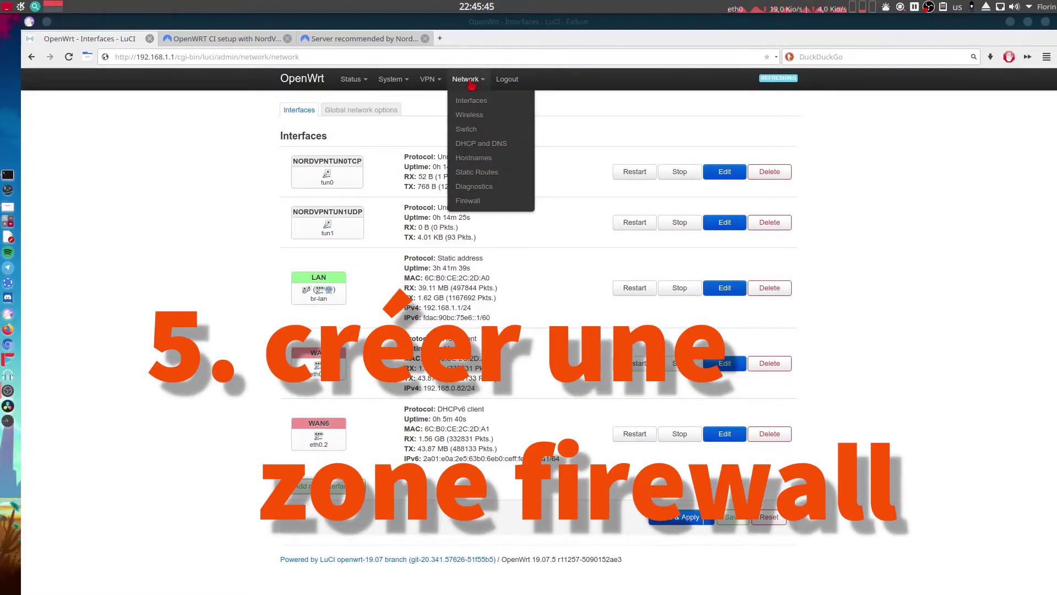
pyautogui.click(480, 203)
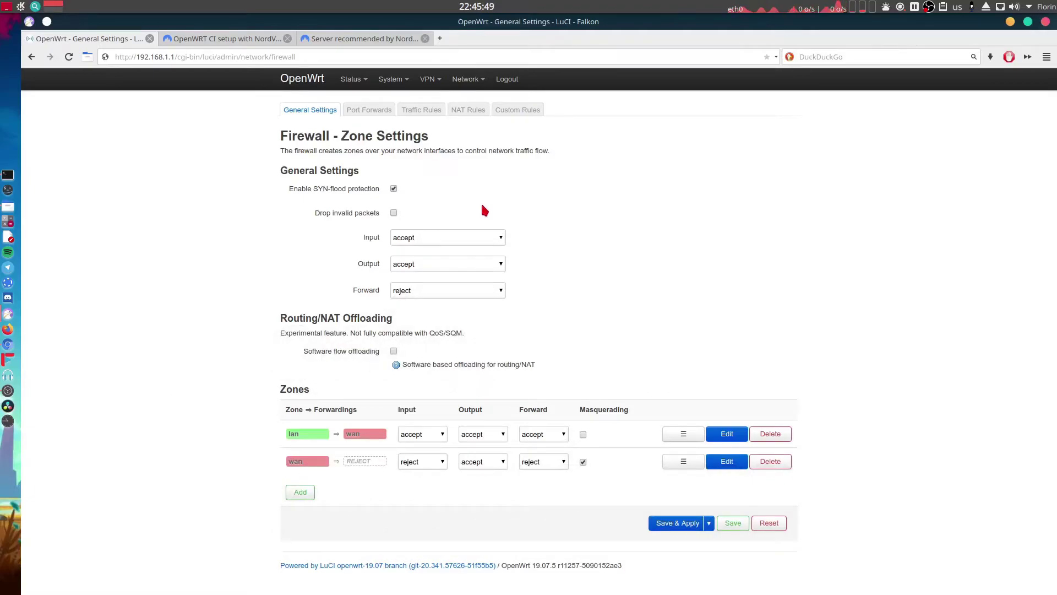
pyautogui.click(301, 493)
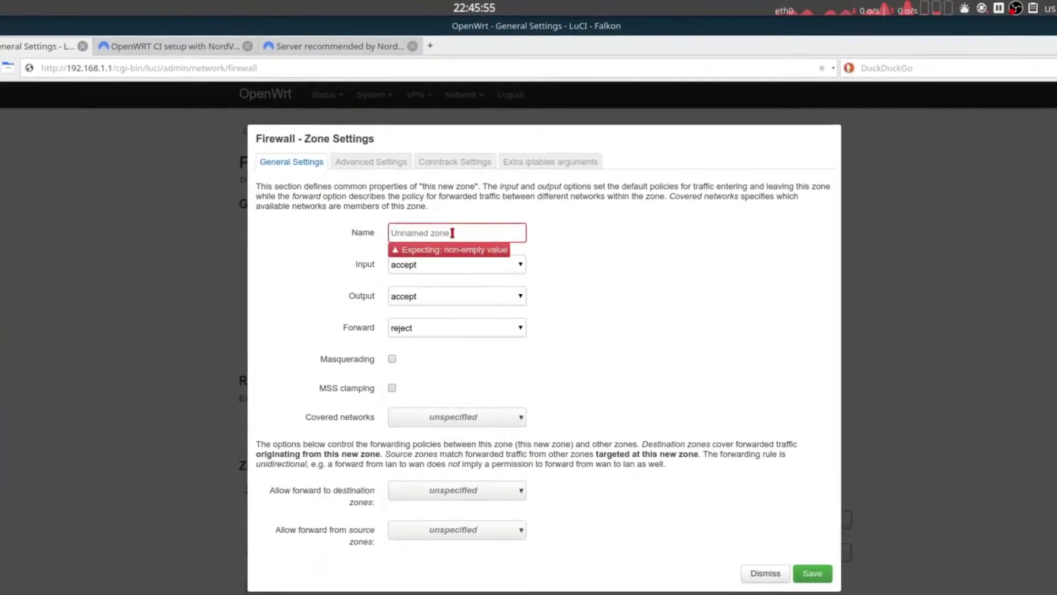
pyautogui.click(448, 229)
pyautogui.write('vp')
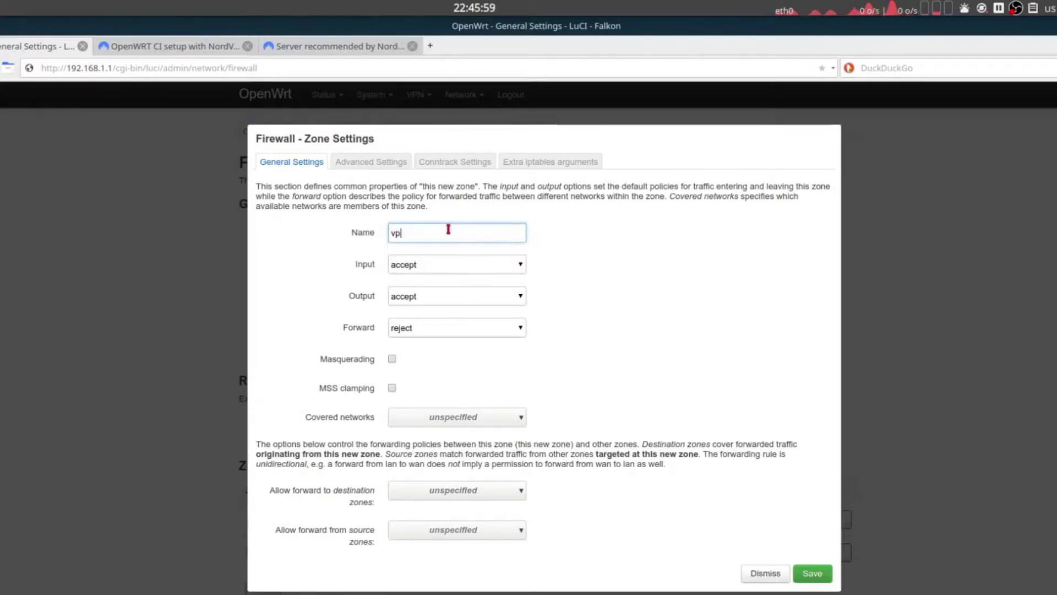
pyautogui.write('nfirewall')
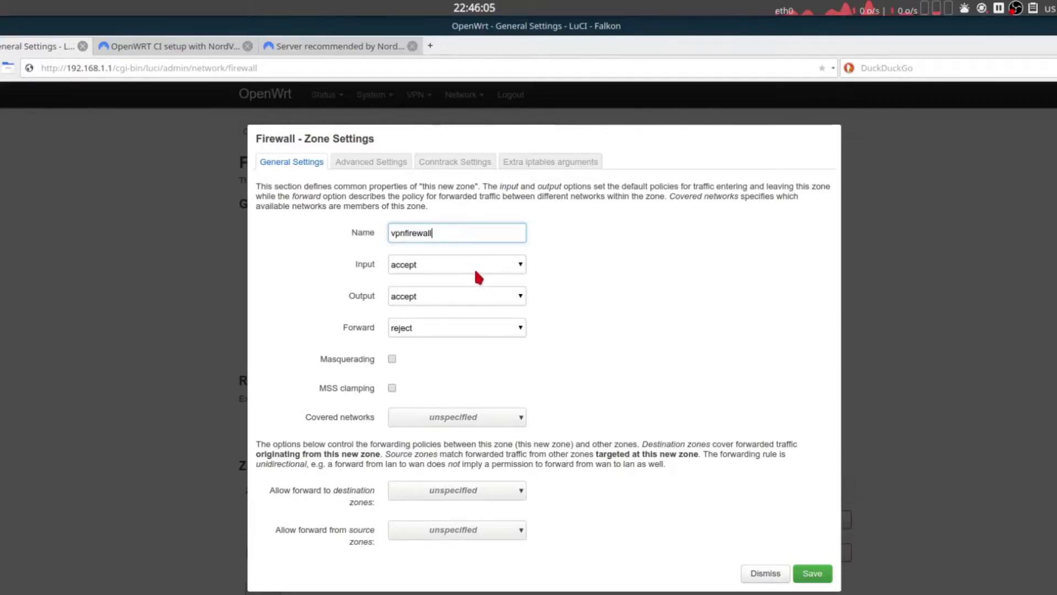
pyautogui.click(442, 266)
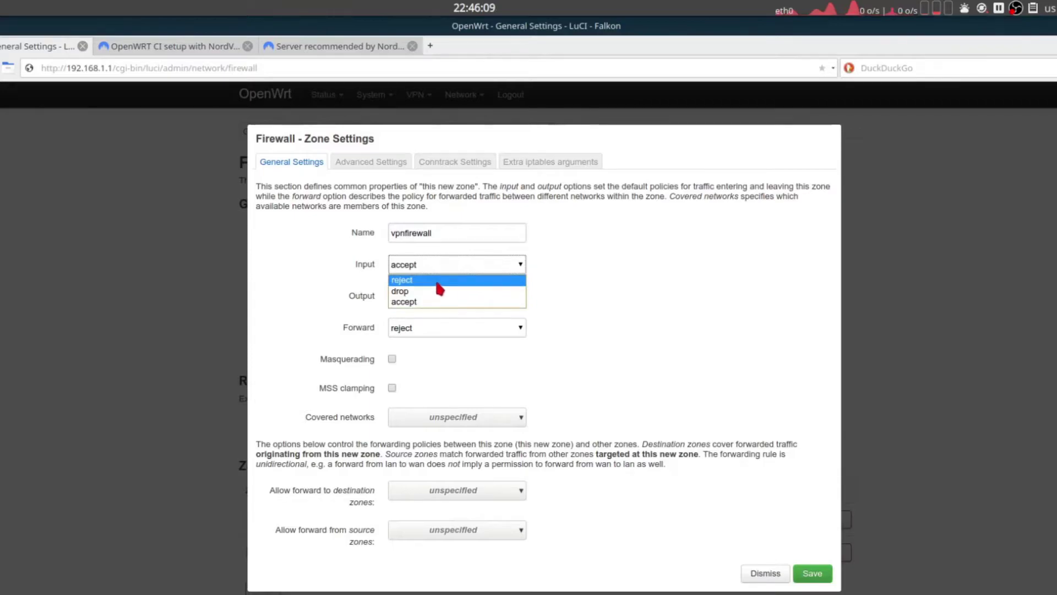
pyautogui.click(437, 281)
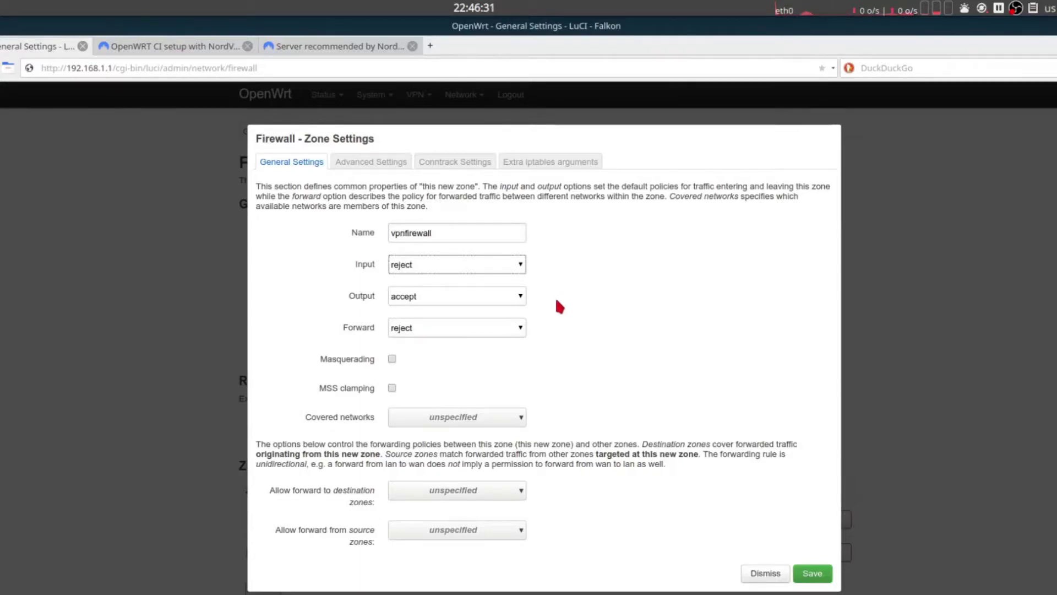
pyautogui.click(392, 359)
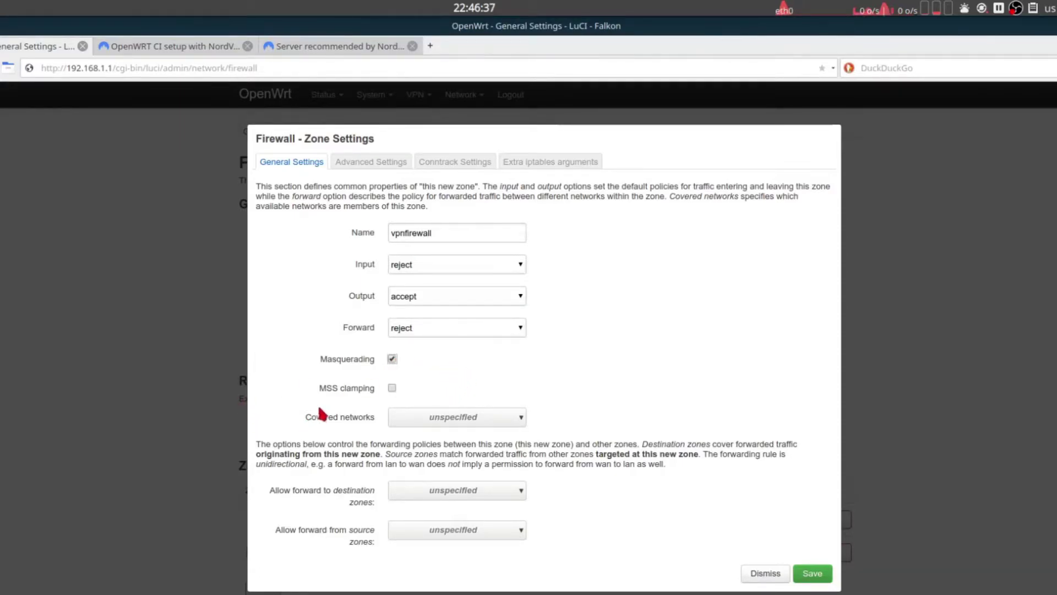
# Cover NordVPNTun0TCP and NordVPNTun1UDP in the zone and allow forwarding from lan.
pyautogui.click(433, 424)
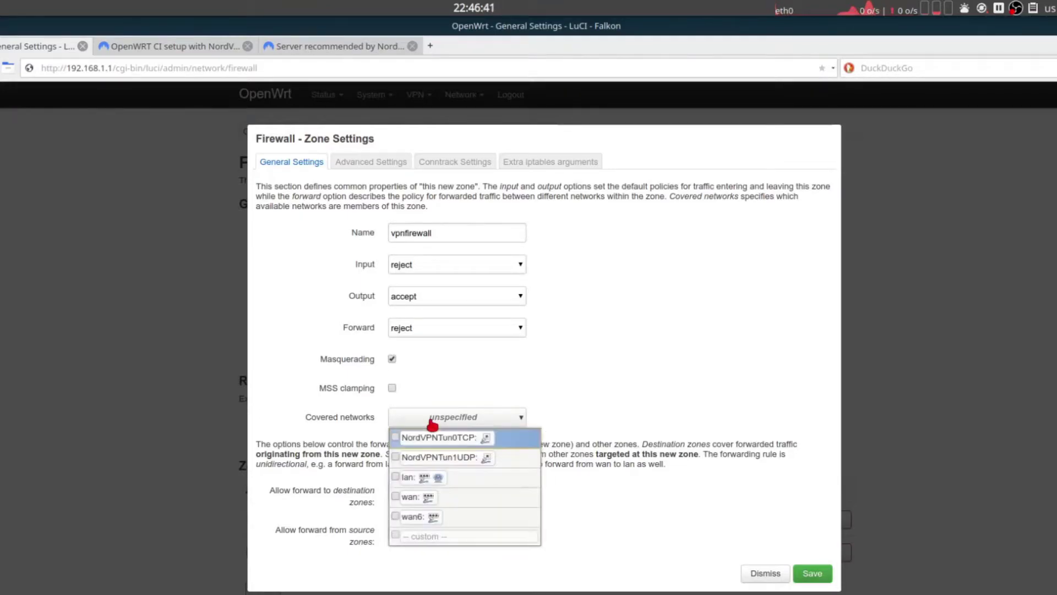
pyautogui.click(396, 437)
pyautogui.click(395, 458)
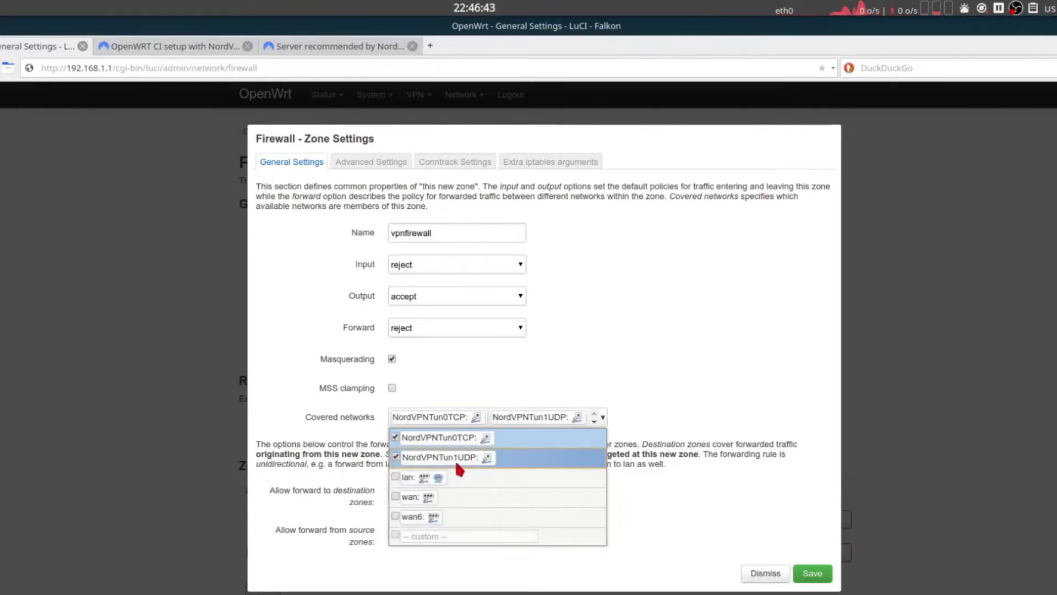
pyautogui.click(698, 489)
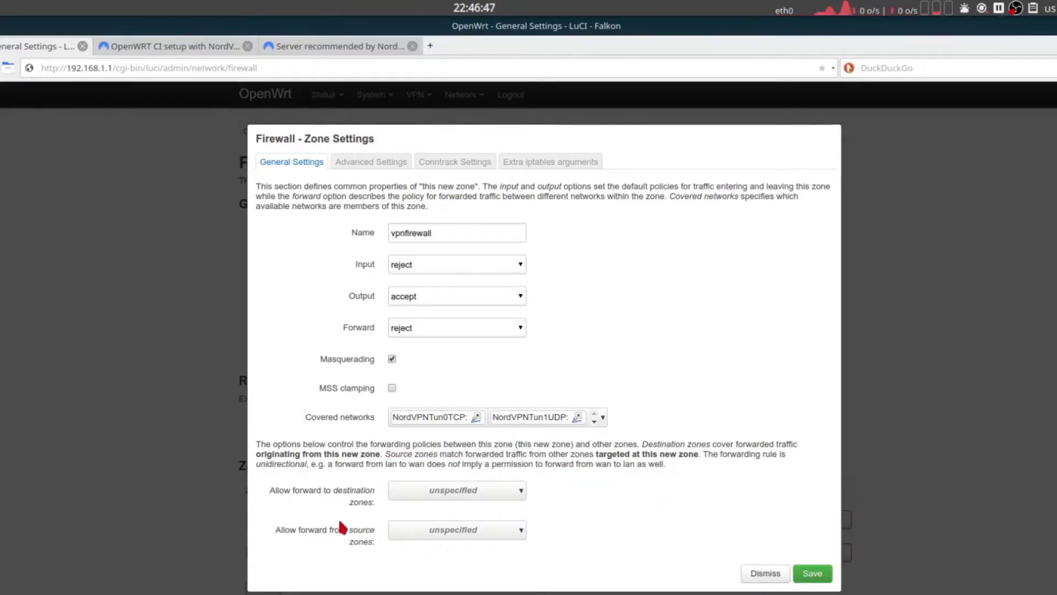
pyautogui.click(454, 532)
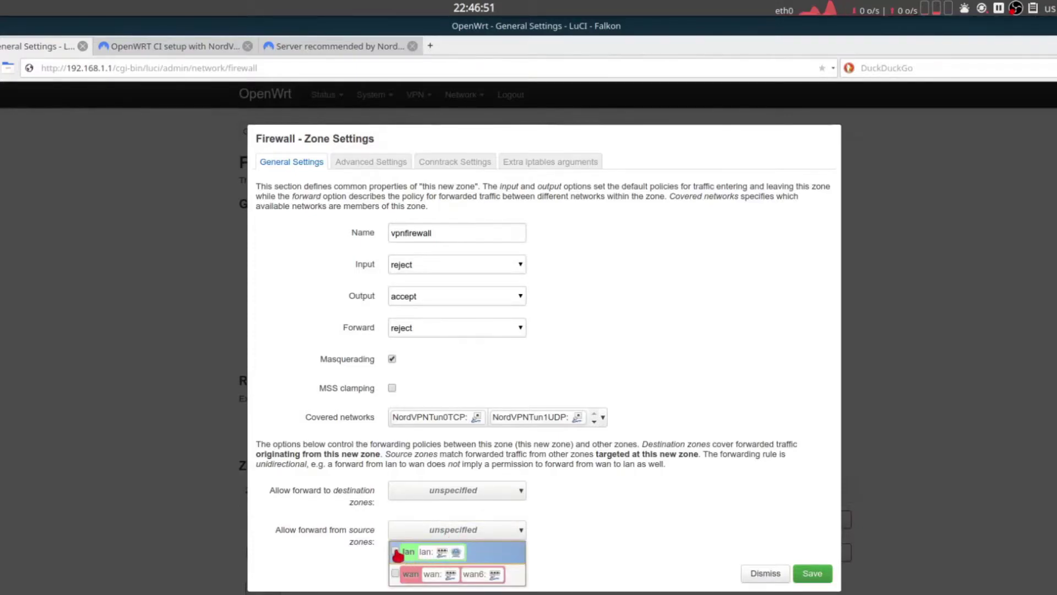
pyautogui.click(396, 551)
pyautogui.click(563, 537)
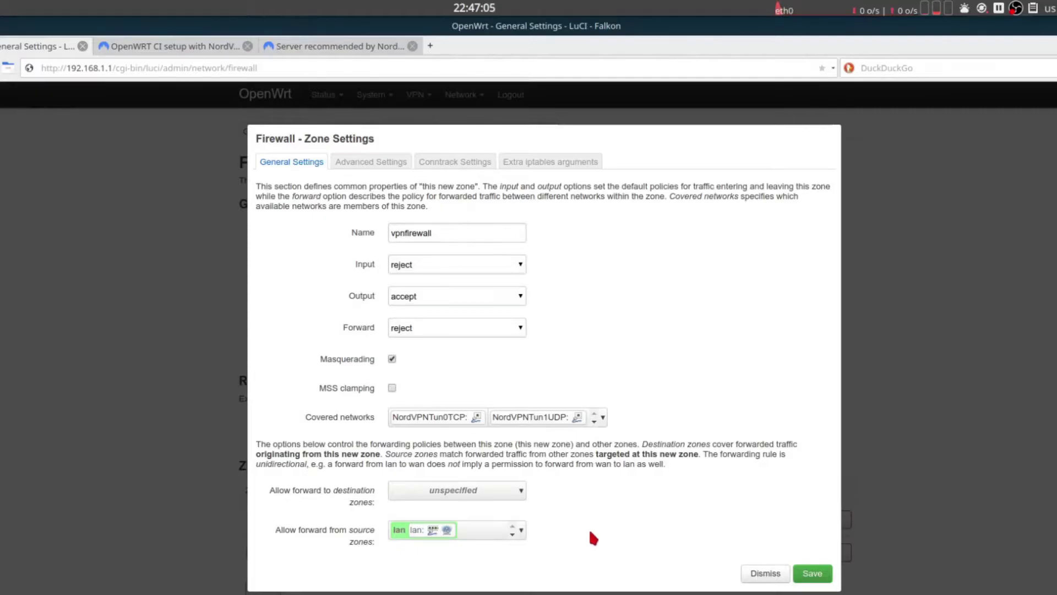
# Save the vpnfirewall zone and apply the firewall configuration.
pyautogui.click(812, 573)
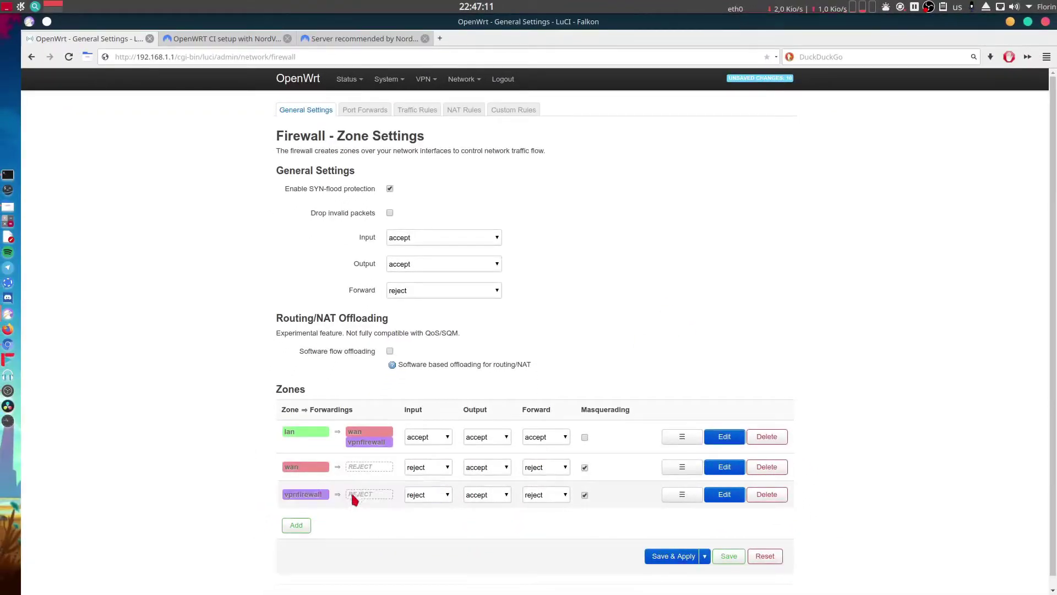
pyautogui.click(663, 559)
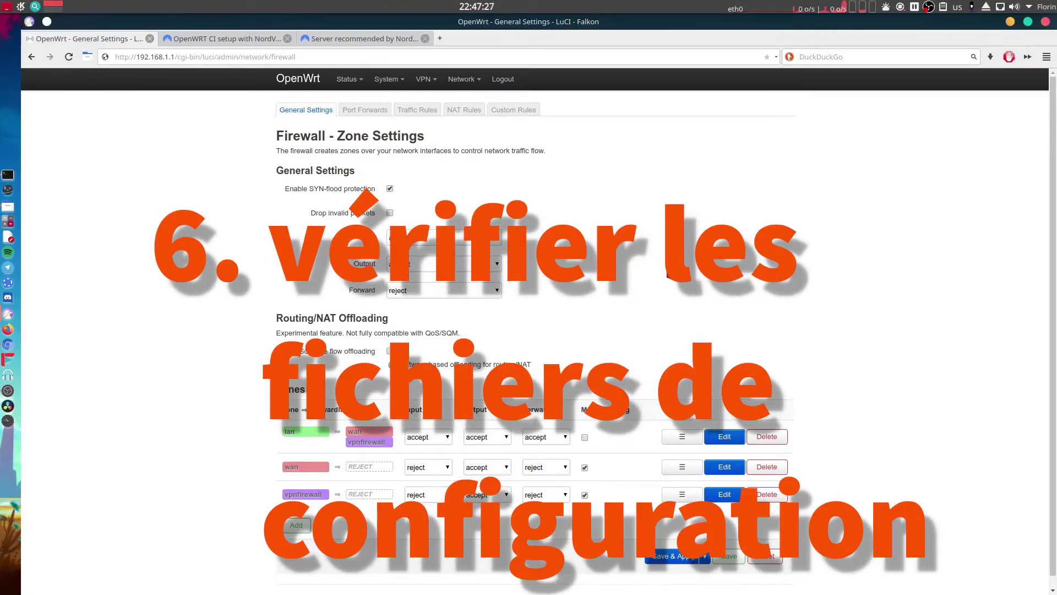
# Scroll the NordVPN guide up to step 5's firewall zone and forwarding uci commands.
pyautogui.click(248, 38)
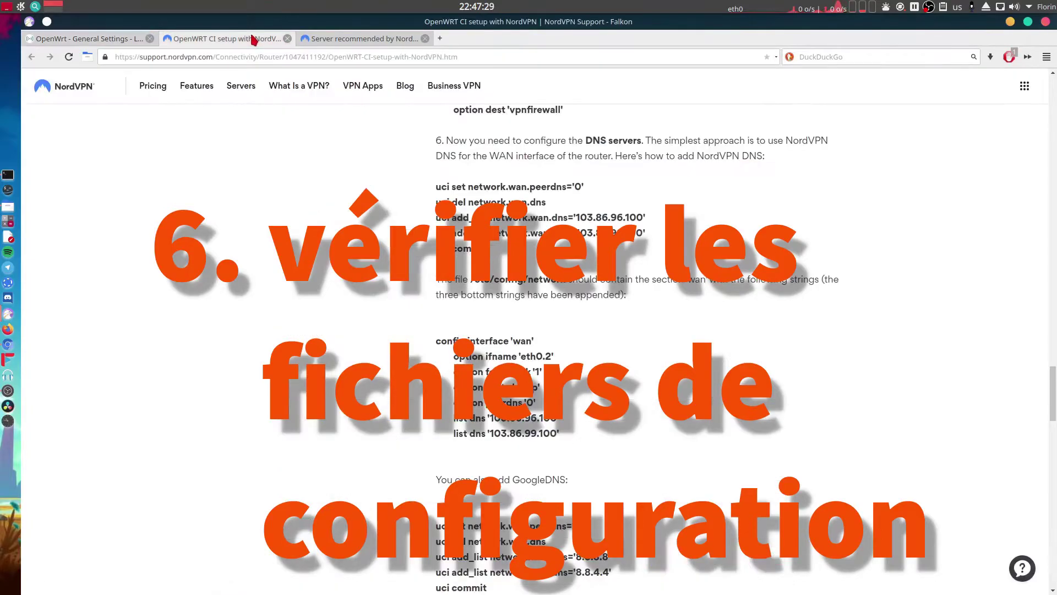
pyautogui.scroll(6, 560, 257)
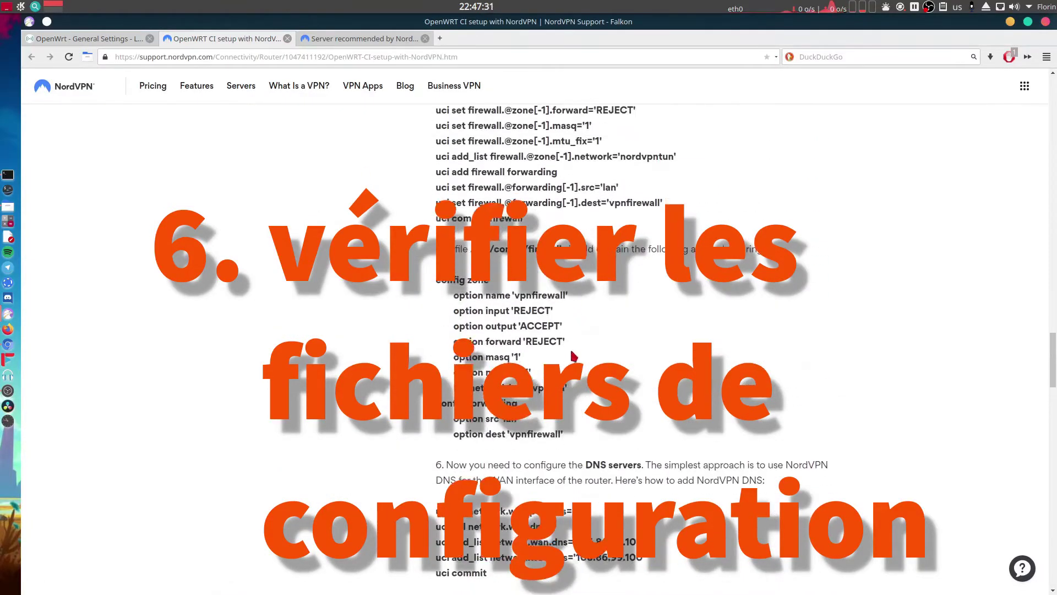
pyautogui.scroll(3, 567, 359)
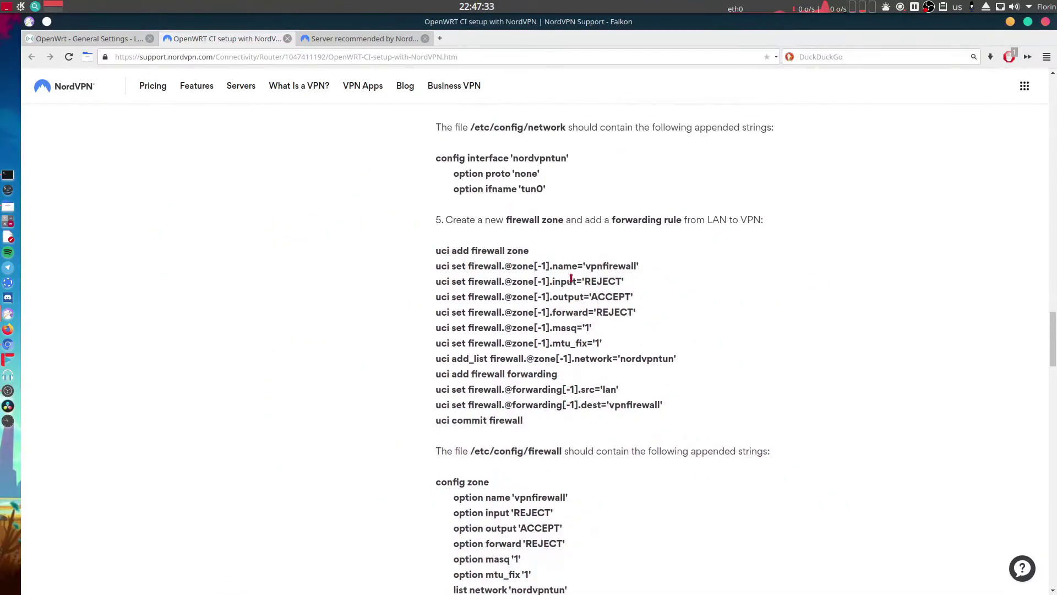
pyautogui.moveTo(437, 250); pyautogui.dragTo(603, 428)
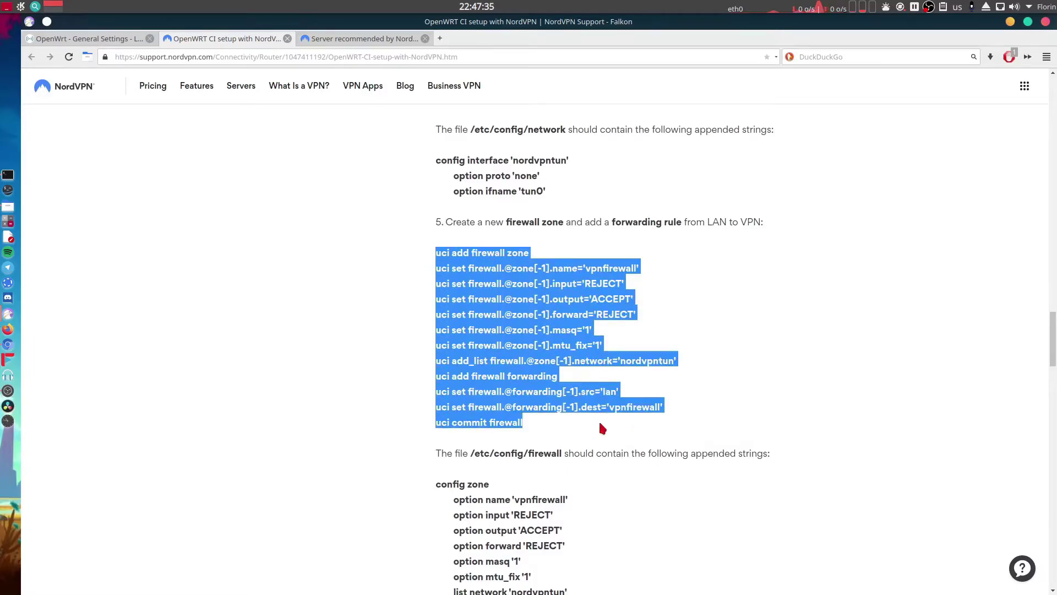
pyautogui.click(756, 379)
pyautogui.scroll(1, 698, 364)
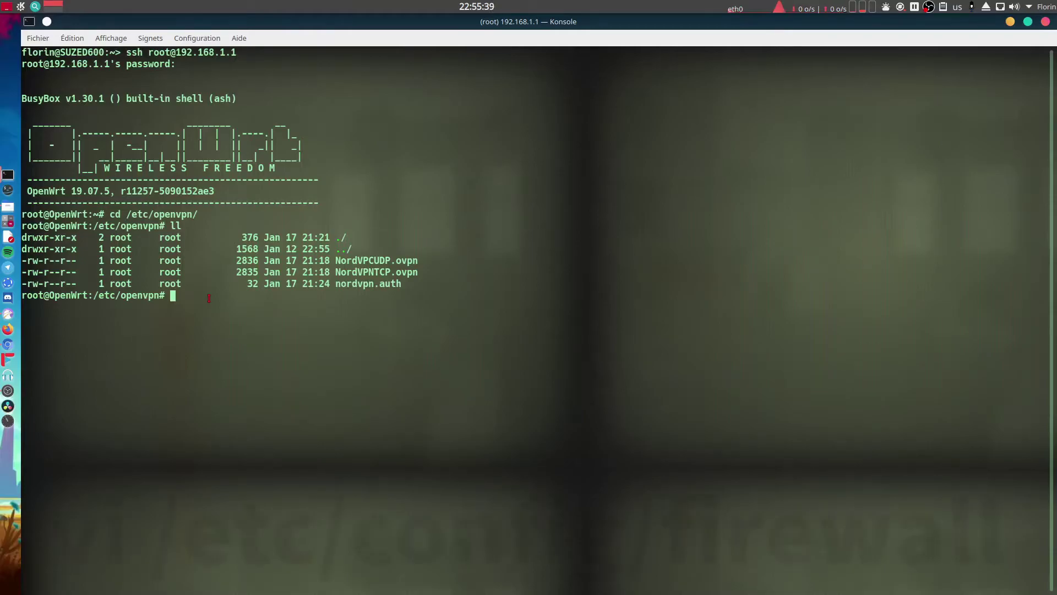
# Type vi /etc/config/firewall at the router prompt and check the guide's expected vpnfirewall entries.
pyautogui.write('v')
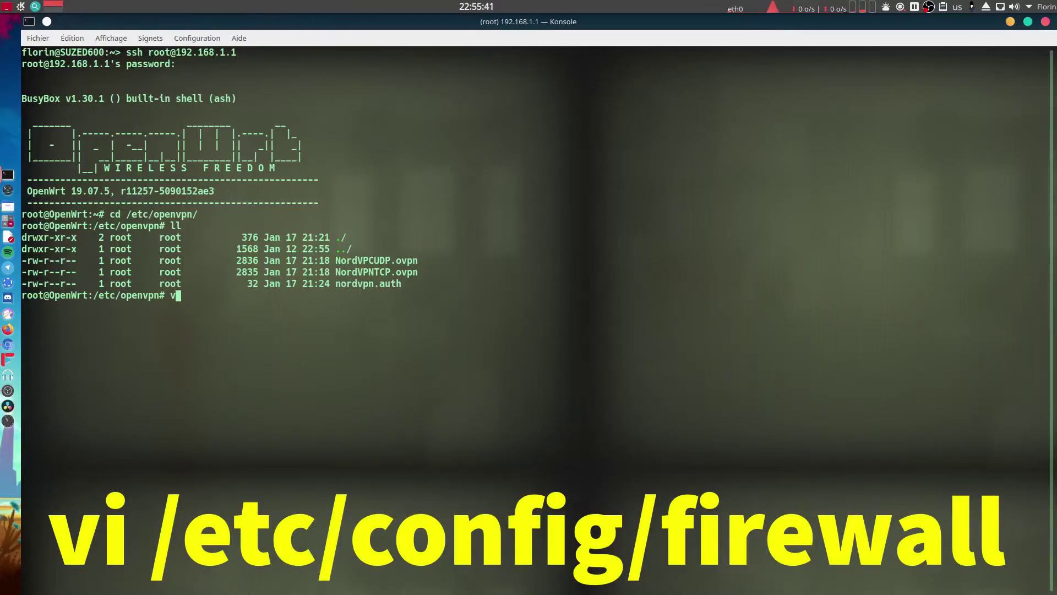
pyautogui.write('i /etc/')
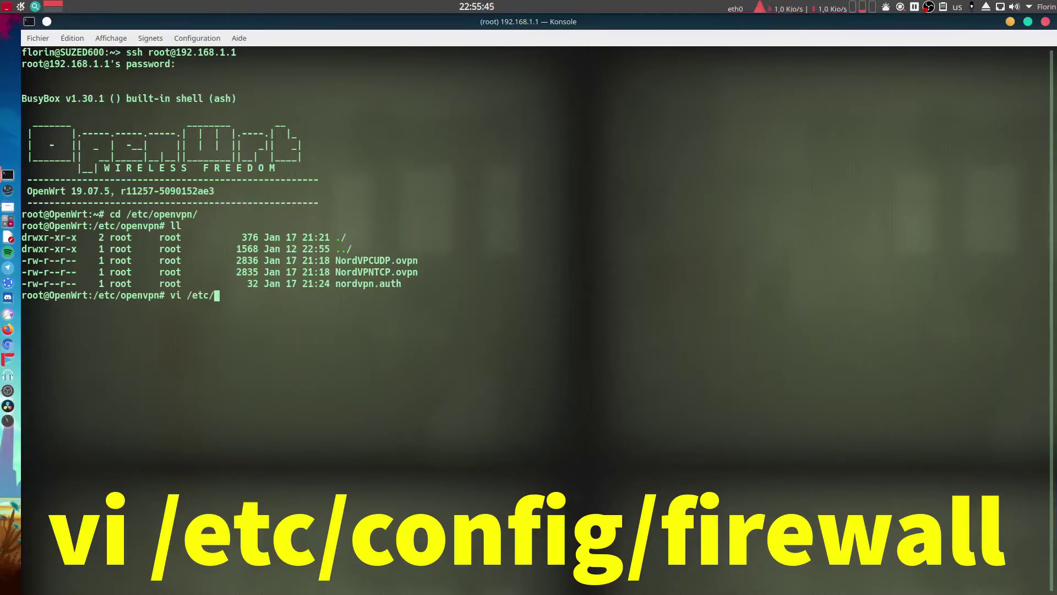
pyautogui.write('config')
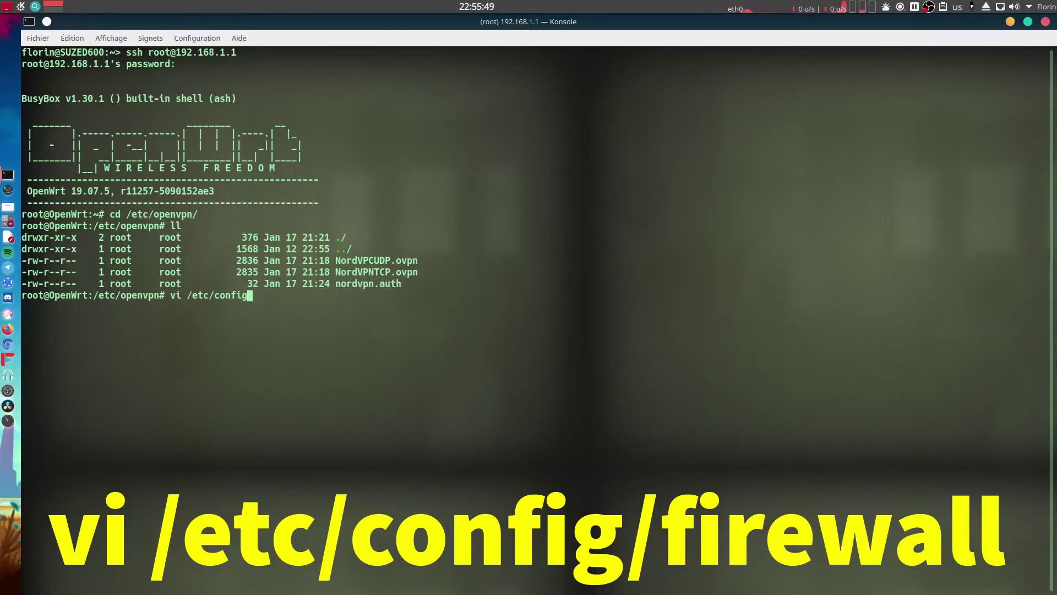
pyautogui.write('/firewall')
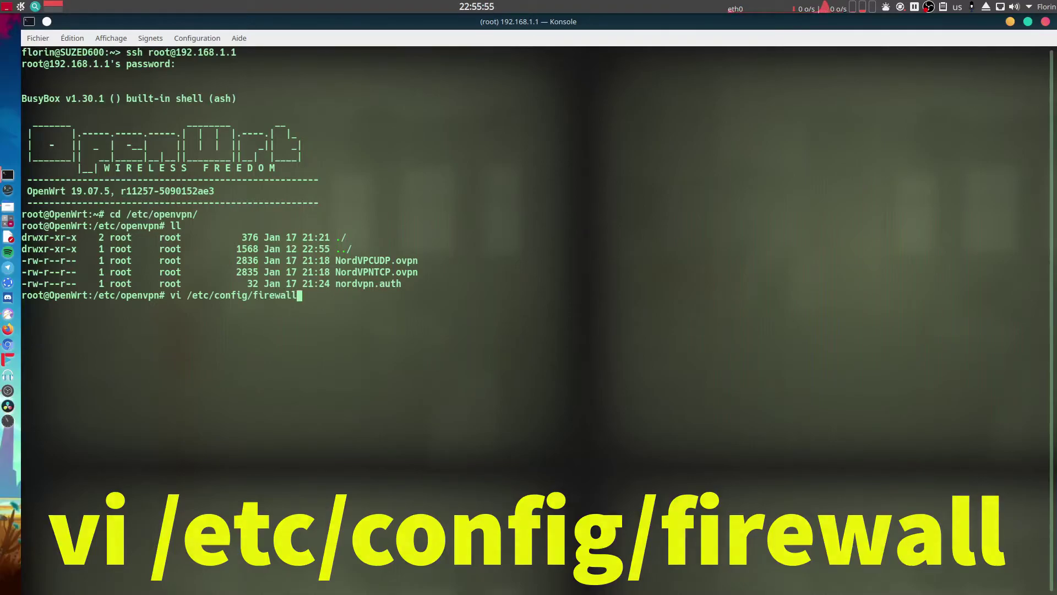
pyautogui.hotkey('alt', 'Tab')
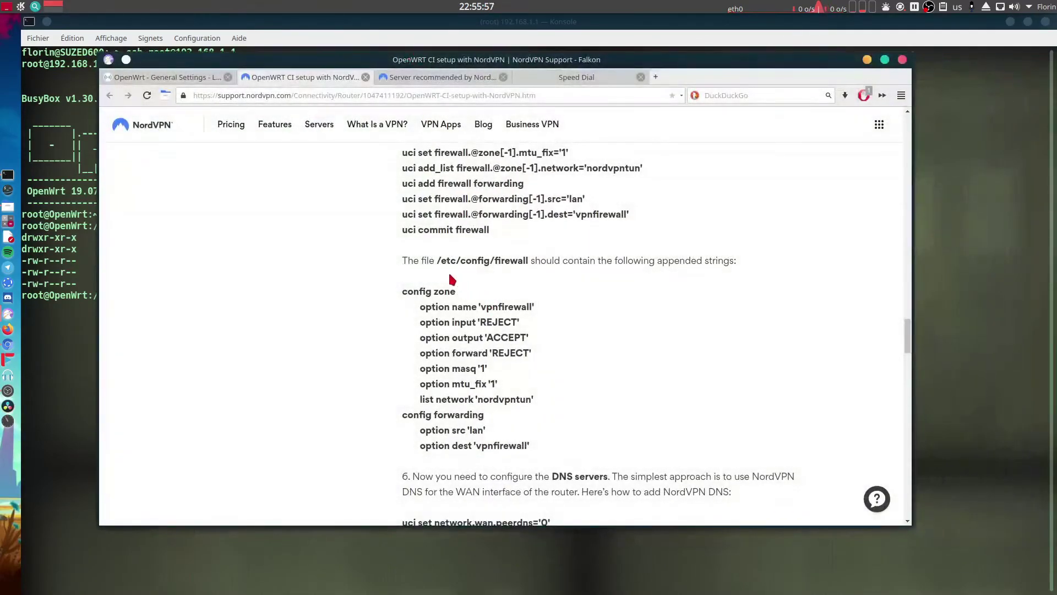
pyautogui.moveTo(437, 260); pyautogui.dragTo(530, 264)
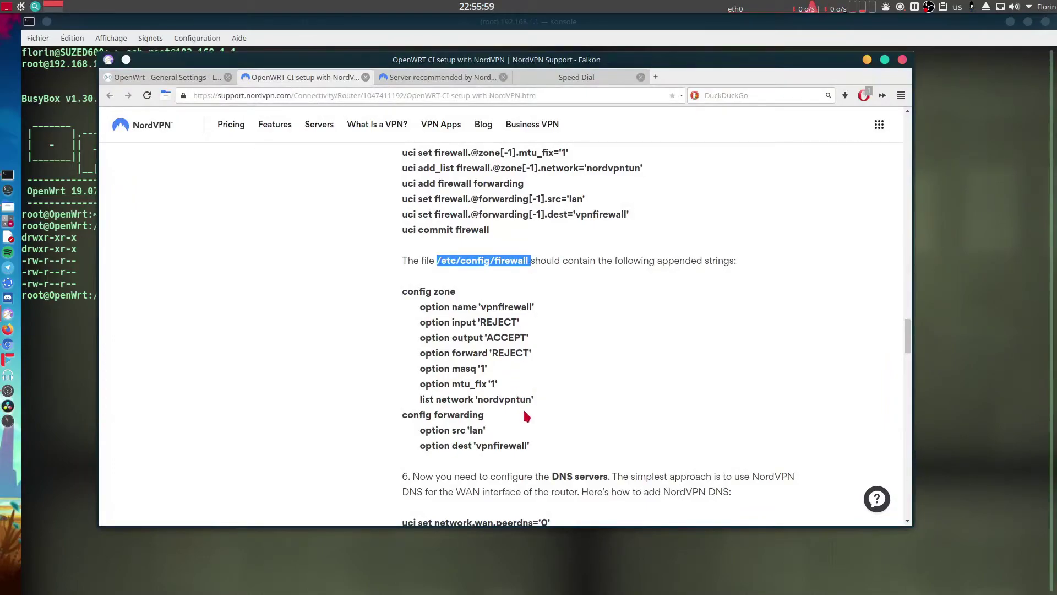
pyautogui.moveTo(550, 451); pyautogui.dragTo(403, 291)
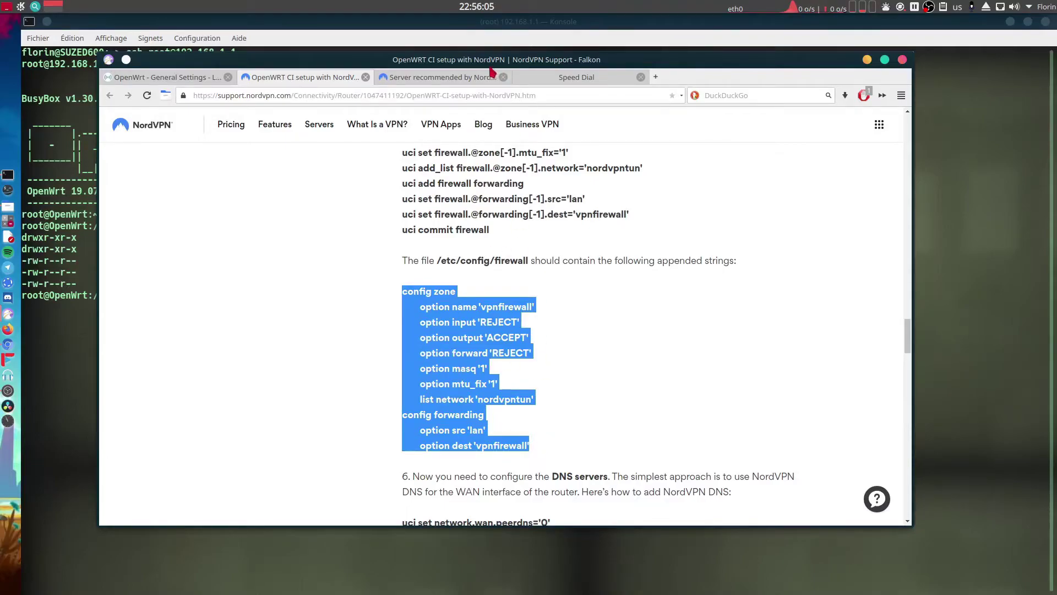
pyautogui.moveTo(472, 59); pyautogui.dragTo(1056, 65)
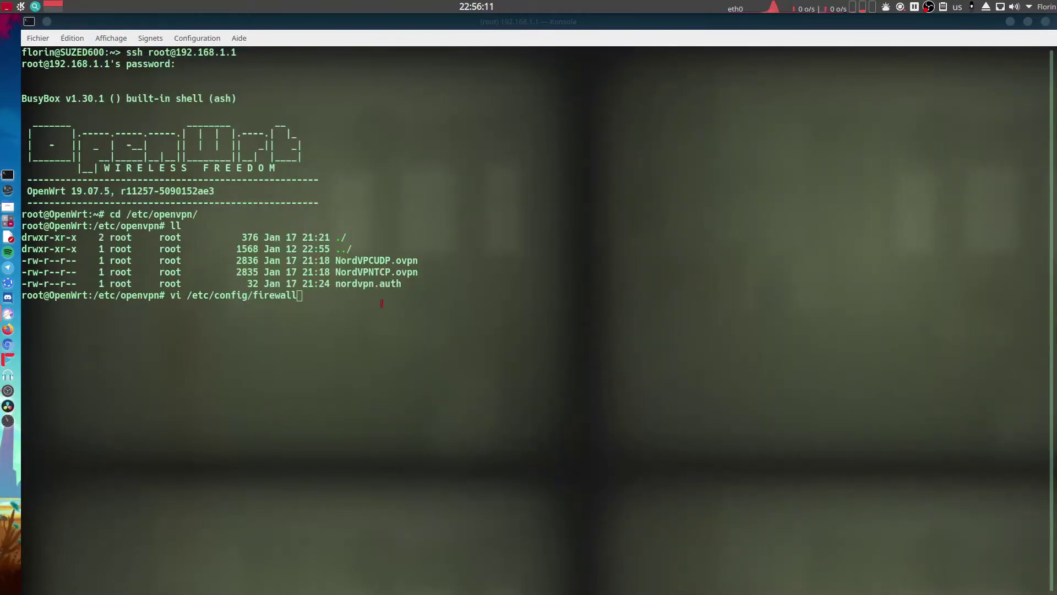
# Open /etc/config/firewall in vi and move to the vpnfirewall zone's option masq '1' line.
pyautogui.click(355, 299)
pyautogui.press('Return')
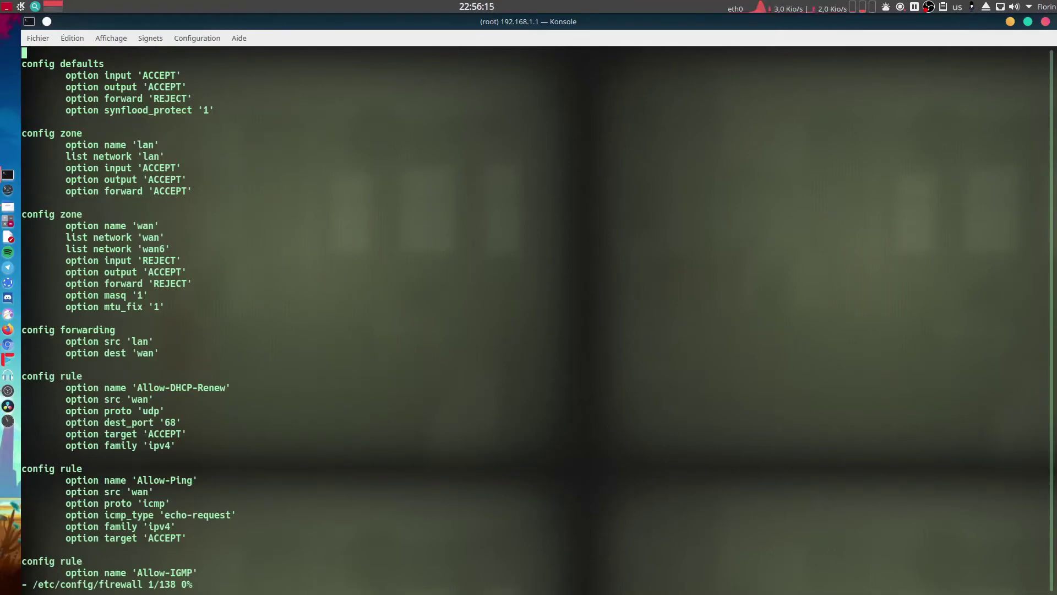
pyautogui.press('Down')
pyautogui.press('Down')
pyautogui.press('Down')
pyautogui.press('Down')
pyautogui.press('Down')
pyautogui.press('Down')
pyautogui.press('Down')
pyautogui.press('Down')
pyautogui.press('Down')
pyautogui.press('Down')
pyautogui.press('Down')
pyautogui.press('Down')
pyautogui.press('Down')
pyautogui.press('Down')
pyautogui.press('Down')
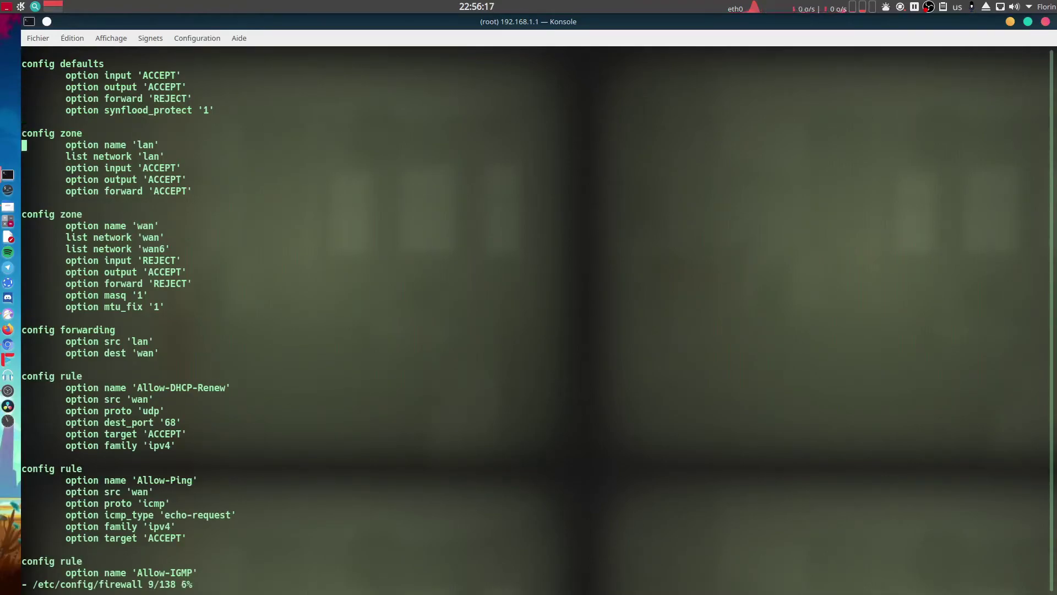
pyautogui.press('Down')
pyautogui.press('Down')
pyautogui.press('Down')
pyautogui.press('Down')
pyautogui.press('Down')
pyautogui.press('Down')
pyautogui.press('Down')
pyautogui.press('Down')
pyautogui.press('Down')
pyautogui.press('Down')
pyautogui.press('Down')
pyautogui.press('Down')
pyautogui.press('Down')
pyautogui.press('Down')
pyautogui.press('Down')
pyautogui.press('Down')
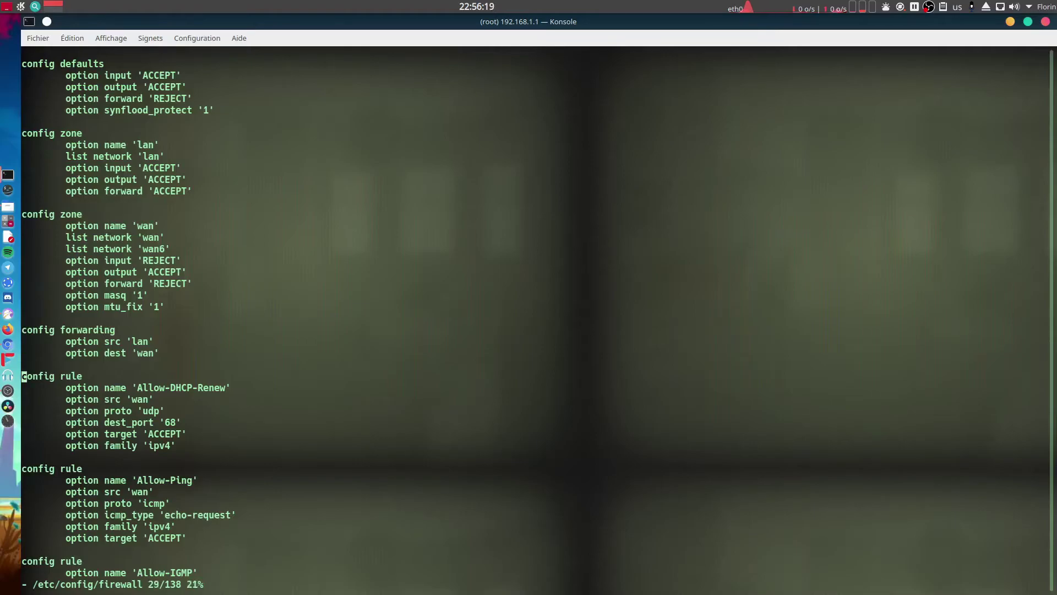
pyautogui.press('Down')
pyautogui.press('Down')
pyautogui.press('Down')
pyautogui.press('Down')
pyautogui.press('Down')
pyautogui.press('Down')
pyautogui.press('Down')
pyautogui.press('Down')
pyautogui.press('Down')
pyautogui.press('Down')
pyautogui.press('Down')
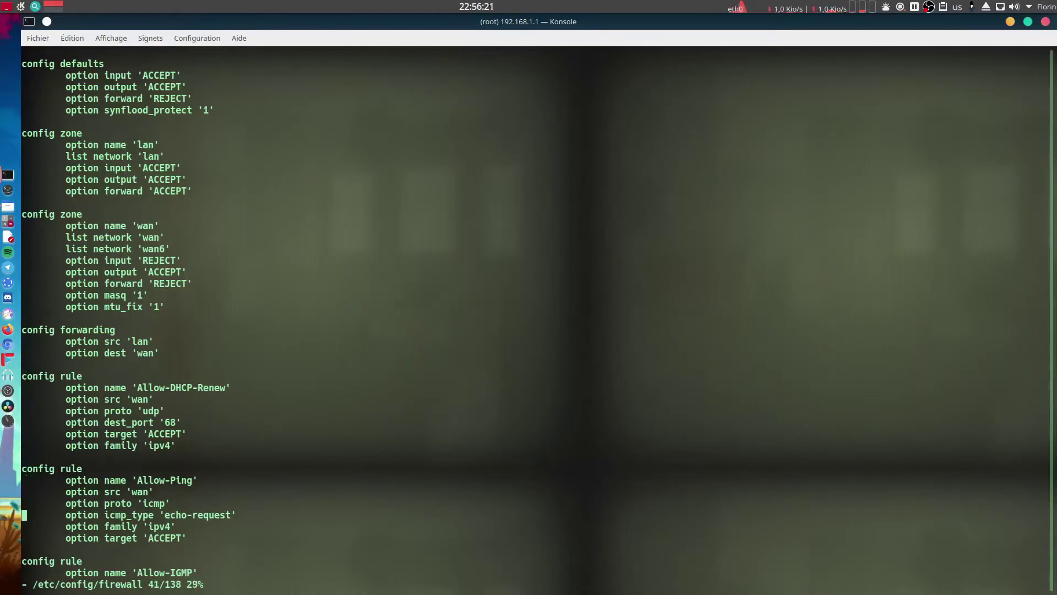
pyautogui.press('Up')
pyautogui.press('Up')
pyautogui.press('Up')
pyautogui.press('Down')
pyautogui.press('Down')
pyautogui.press('Down')
pyautogui.press('Down')
pyautogui.press('Down')
pyautogui.press('Down')
pyautogui.press('Down')
pyautogui.press('Down')
pyautogui.press('Down')
pyautogui.press('Down')
pyautogui.press('Down')
pyautogui.press('Down')
pyautogui.press('Down')
pyautogui.press('Down')
pyautogui.press('Down')
pyautogui.press('Down')
pyautogui.press('Down')
pyautogui.press('Down')
pyautogui.press('Down')
pyautogui.press('Down')
pyautogui.press('Down')
pyautogui.press('Down')
pyautogui.press('Down')
pyautogui.press('Down')
pyautogui.press('Down')
pyautogui.press('Down')
pyautogui.press('Down')
pyautogui.press('Down')
pyautogui.press('Down')
pyautogui.press('Down')
pyautogui.press('Down')
pyautogui.press('Down')
pyautogui.press('Down')
pyautogui.press('Down')
pyautogui.press('Down')
pyautogui.press('Down')
pyautogui.press('Down')
pyautogui.press('Down')
pyautogui.press('Down')
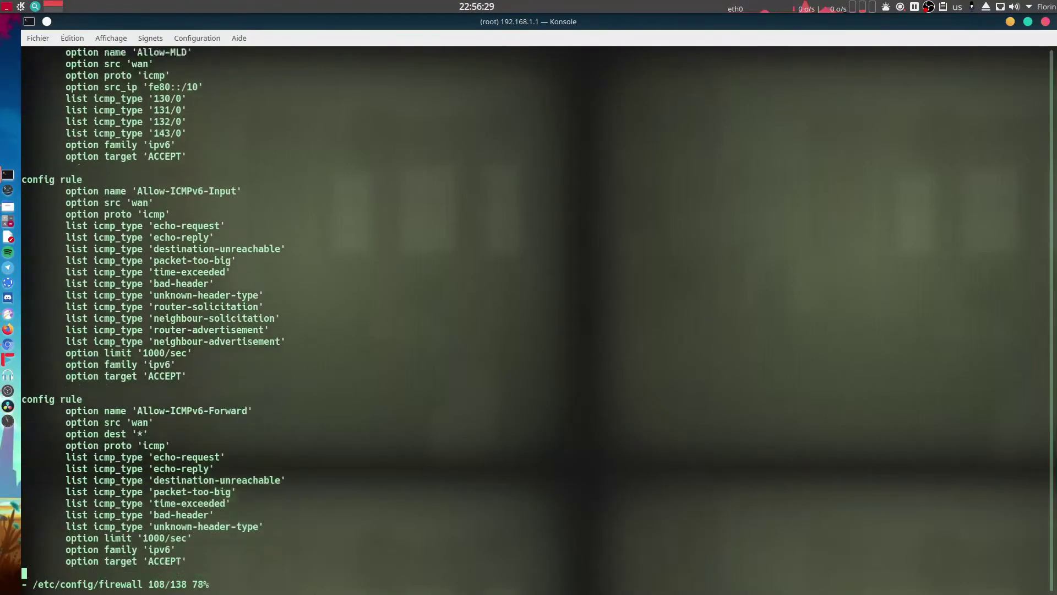
pyautogui.press('Down')
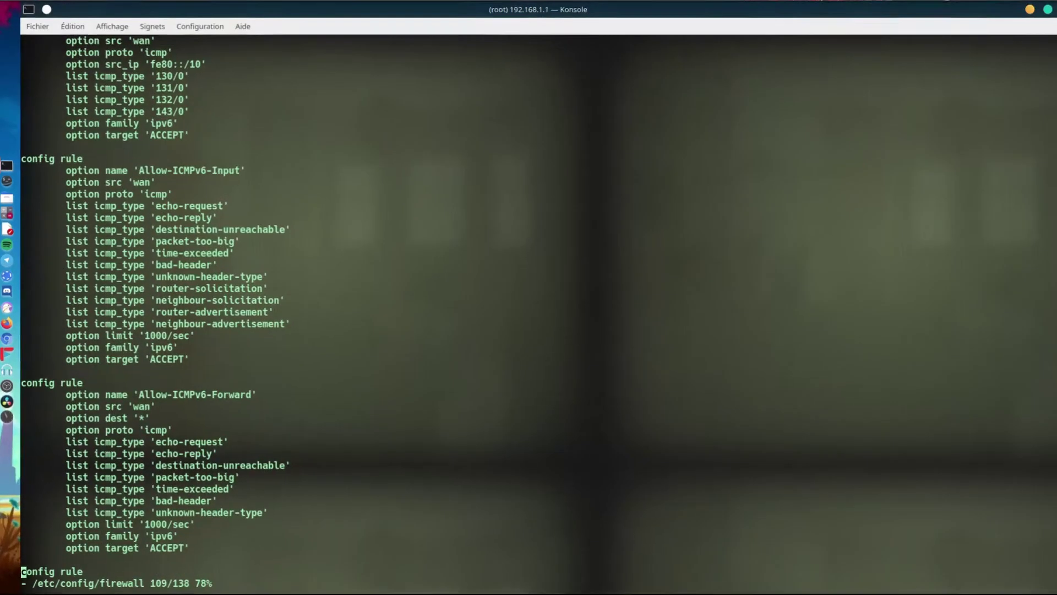
pyautogui.press('Down')
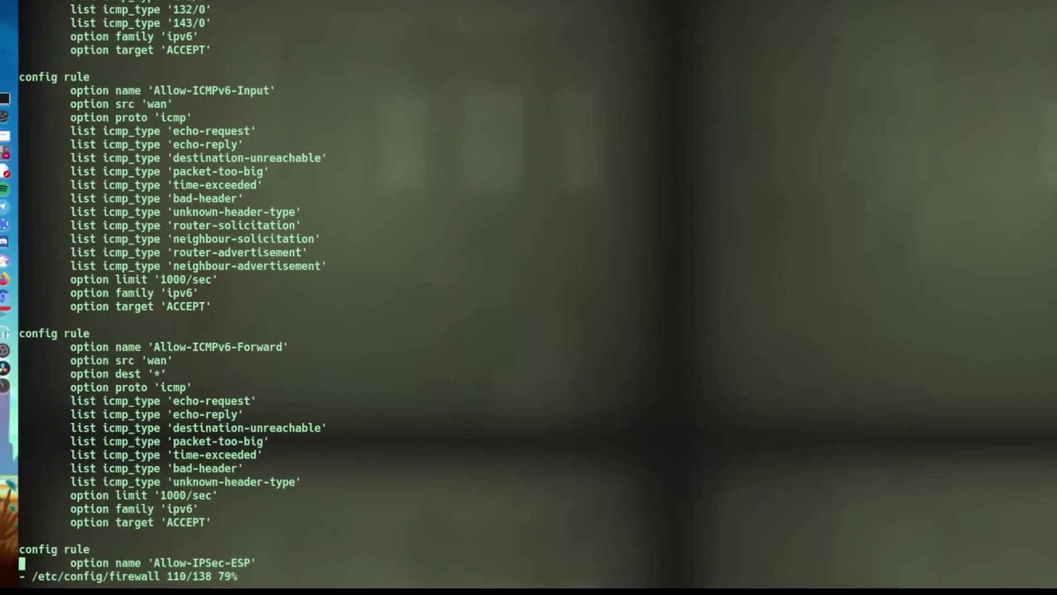
pyautogui.press('Down')
pyautogui.press('Down')
pyautogui.press('Down')
pyautogui.press('Down')
pyautogui.press('Down')
pyautogui.press('Down')
pyautogui.press('Down')
pyautogui.press('Down')
pyautogui.press('Down')
pyautogui.press('Down')
pyautogui.press('Down')
pyautogui.press('Down')
pyautogui.press('Down')
pyautogui.press('Down')
pyautogui.press('Down')
pyautogui.press('Down')
pyautogui.press('Down')
pyautogui.press('Down')
pyautogui.press('Down')
pyautogui.press('Down')
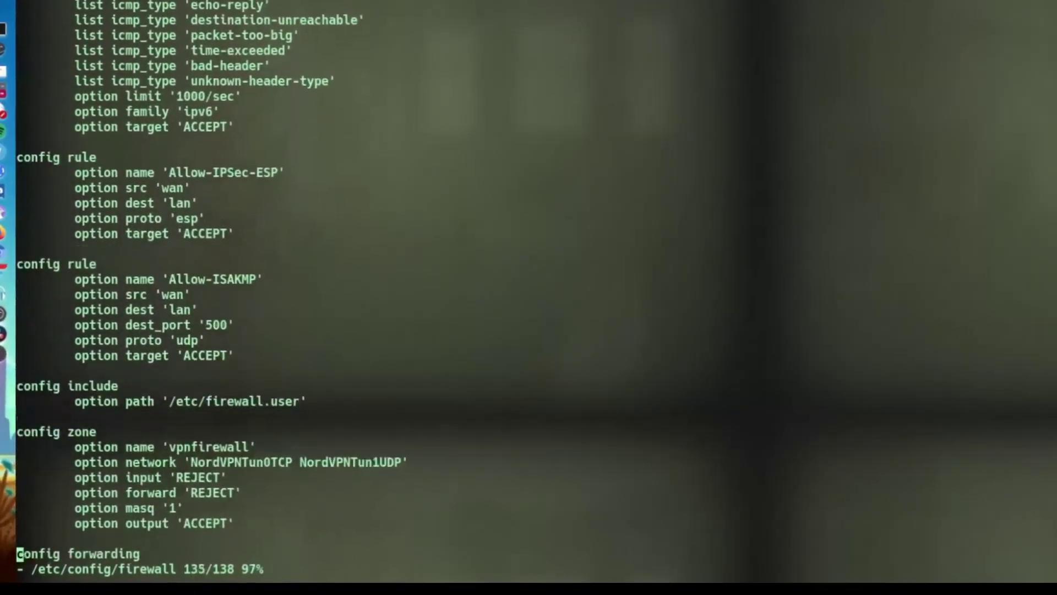
pyautogui.press('Up')
pyautogui.press('Up')
pyautogui.press('Up')
pyautogui.press('Up')
pyautogui.press('Up')
pyautogui.press('Up')
pyautogui.press('Up')
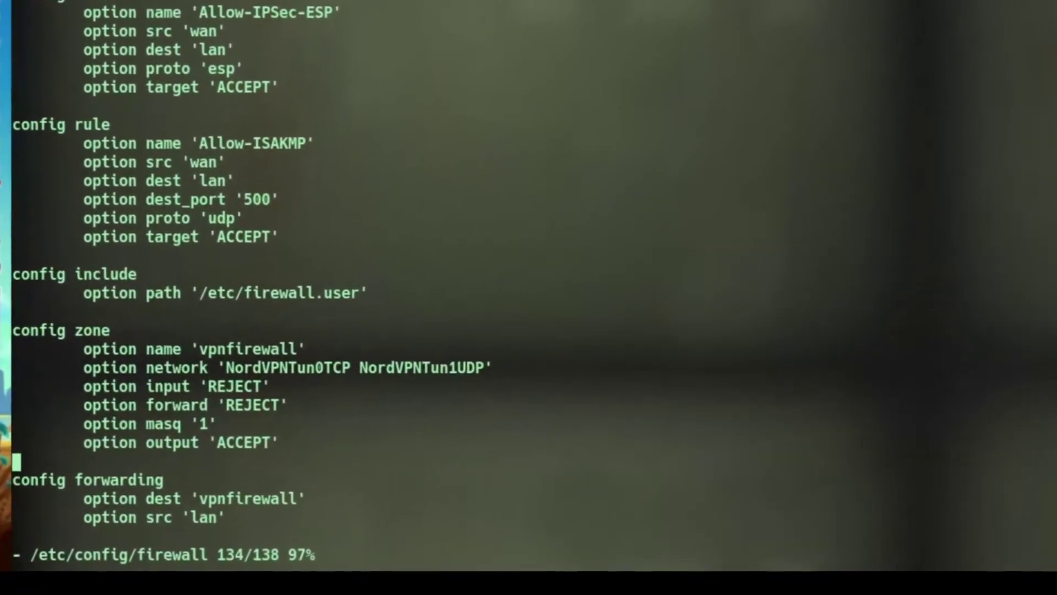
pyautogui.press('Up')
pyautogui.press('Up')
pyautogui.press('Up')
pyautogui.press('Right')
pyautogui.press('Right')
pyautogui.press('Right')
pyautogui.press('Right')
pyautogui.press('Right')
pyautogui.press('Right')
pyautogui.press('Right')
pyautogui.press('Right')
pyautogui.press('Right')
pyautogui.press('Right')
pyautogui.press('Right')
pyautogui.press('Right')
pyautogui.press('Right')
pyautogui.press('Right')
pyautogui.press('Right')
pyautogui.press('Right')
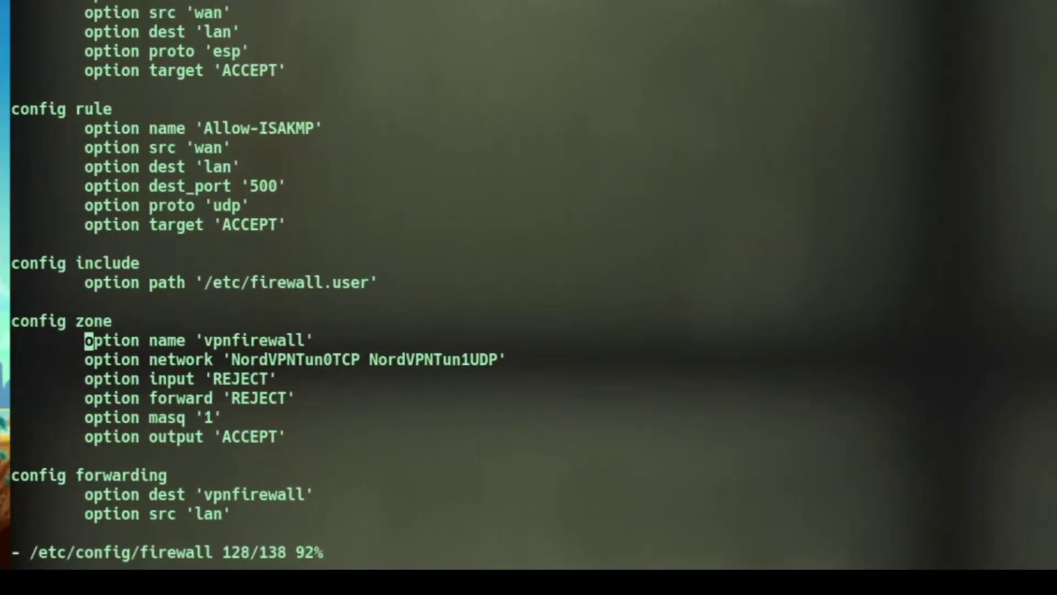
pyautogui.press('Down')
pyautogui.press('Down')
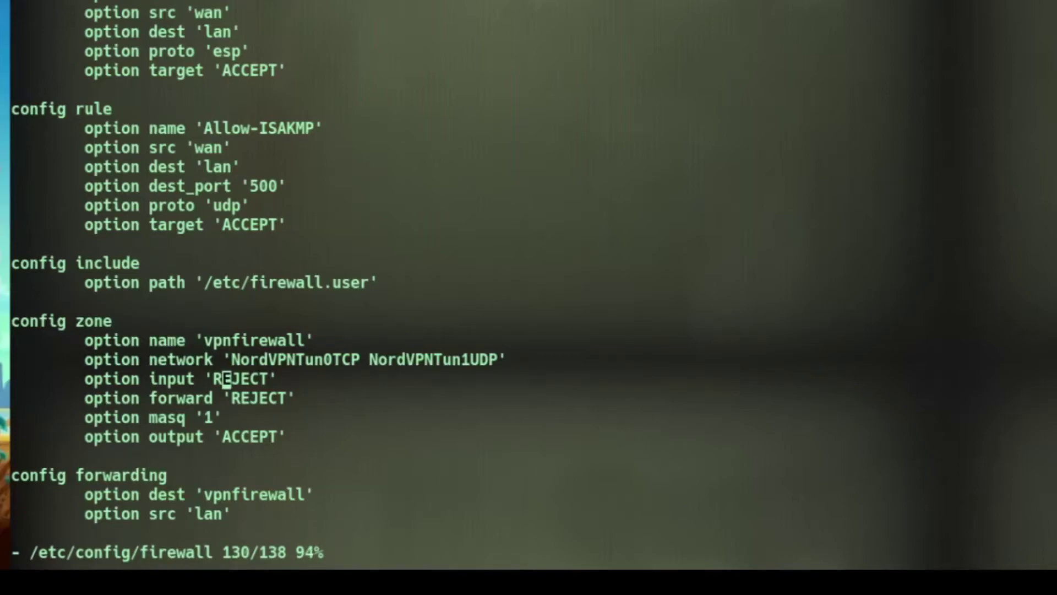
pyautogui.press('Down')
pyautogui.press('Down')
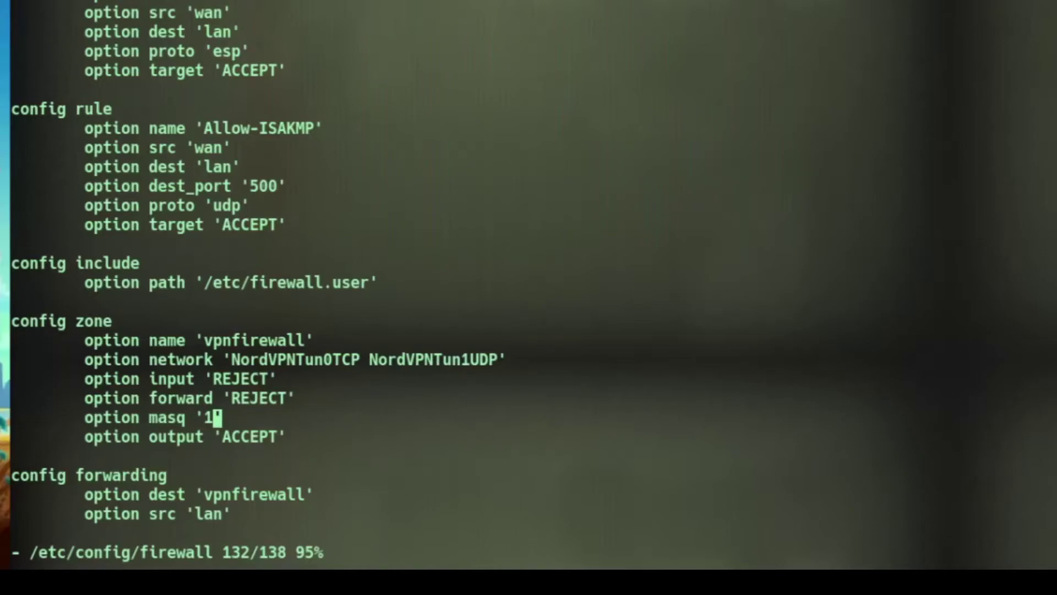
pyautogui.press('Down')
pyautogui.press('Down')
pyautogui.press('Up')
pyautogui.press('Up')
pyautogui.press('Right')
# Add an indented option mty_fix '1' line below masq, then save with :wq.
pyautogui.press('o')
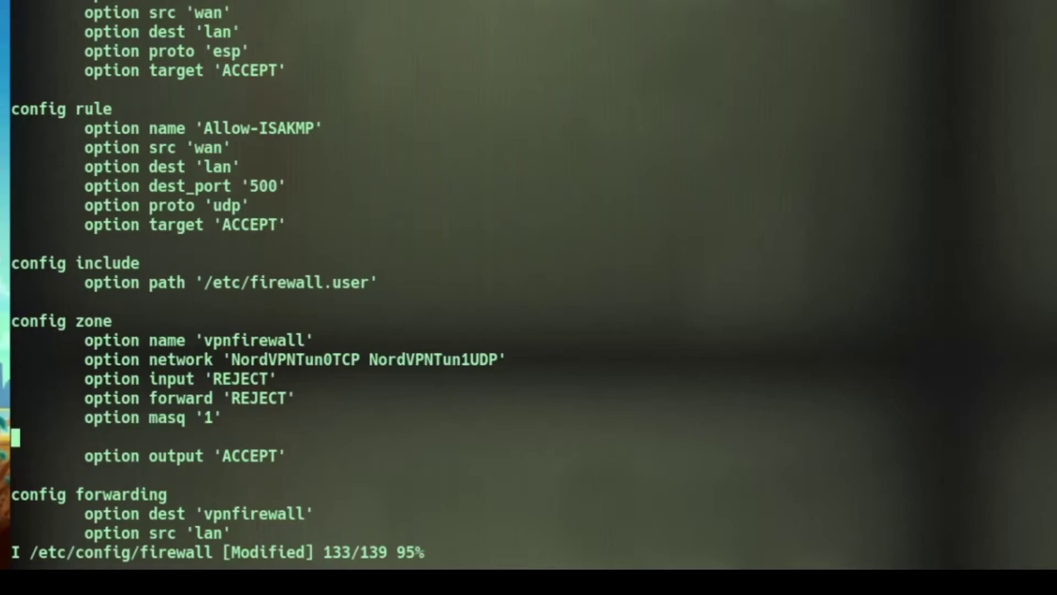
pyautogui.press('Tab')
pyautogui.write('option')
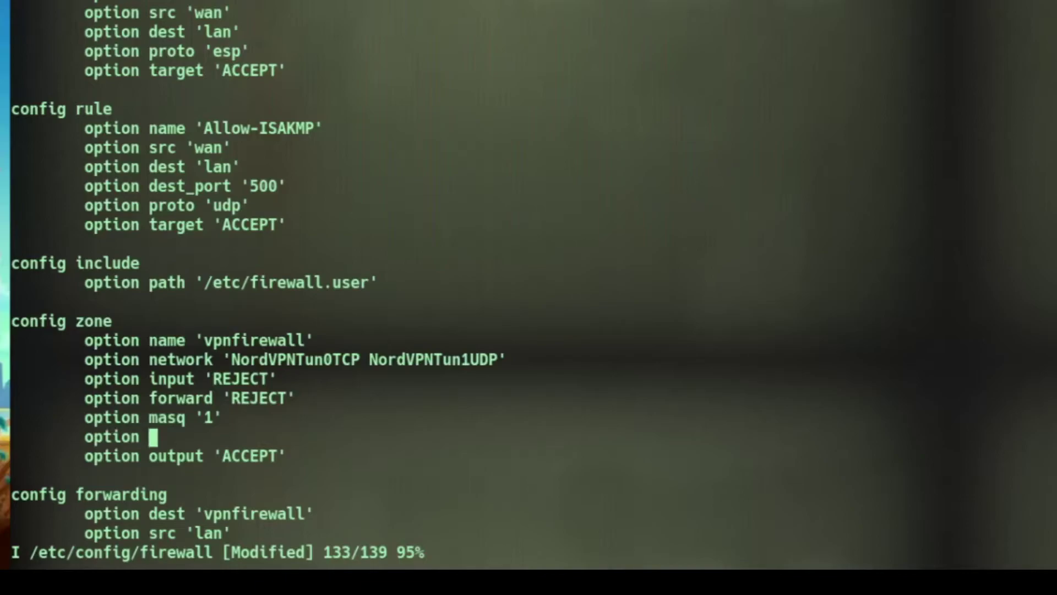
pyautogui.write(' mty')
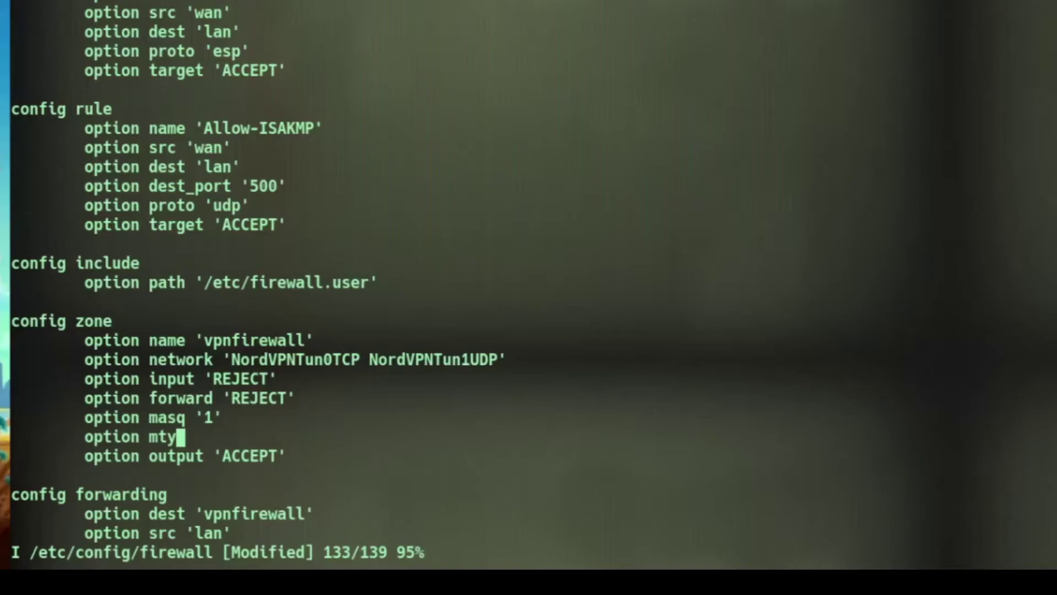
pyautogui.write('_fix ')
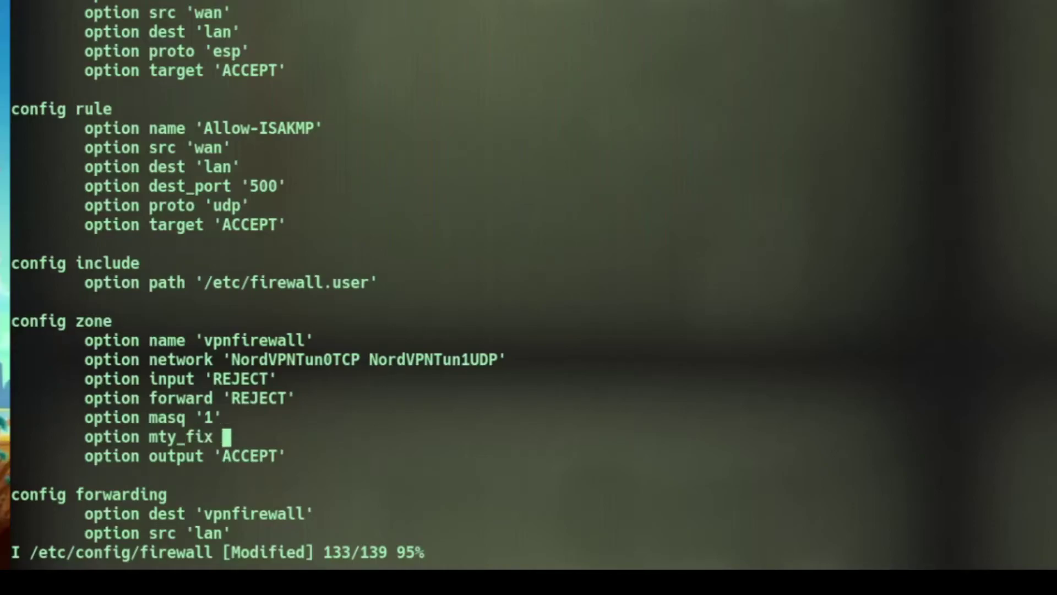
pyautogui.write("'1'")
pyautogui.press('Escape')
pyautogui.hotkey('shift', ':')
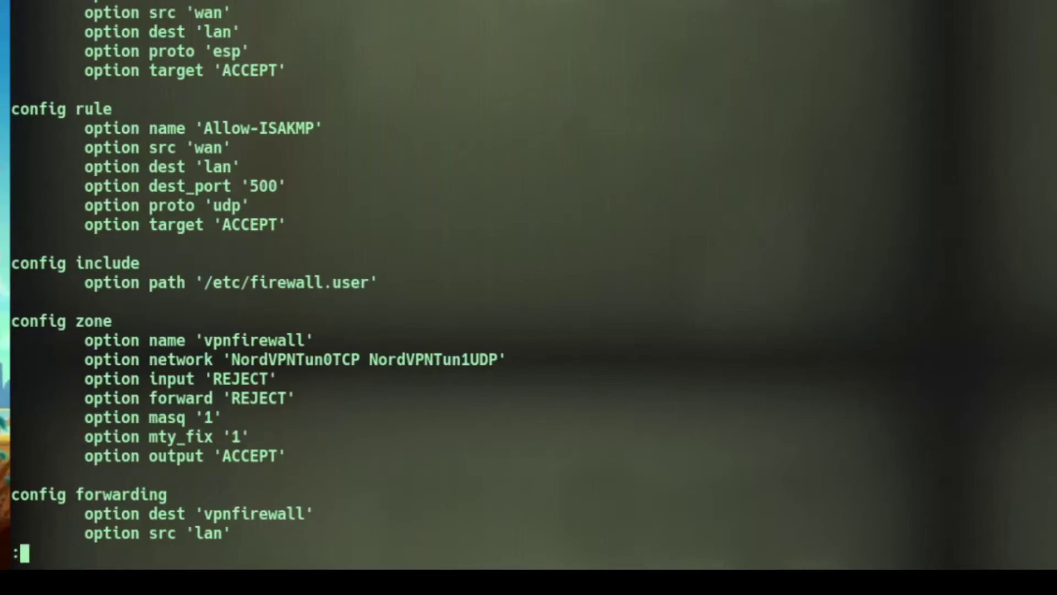
pyautogui.write('wq')
pyautogui.press('Return')
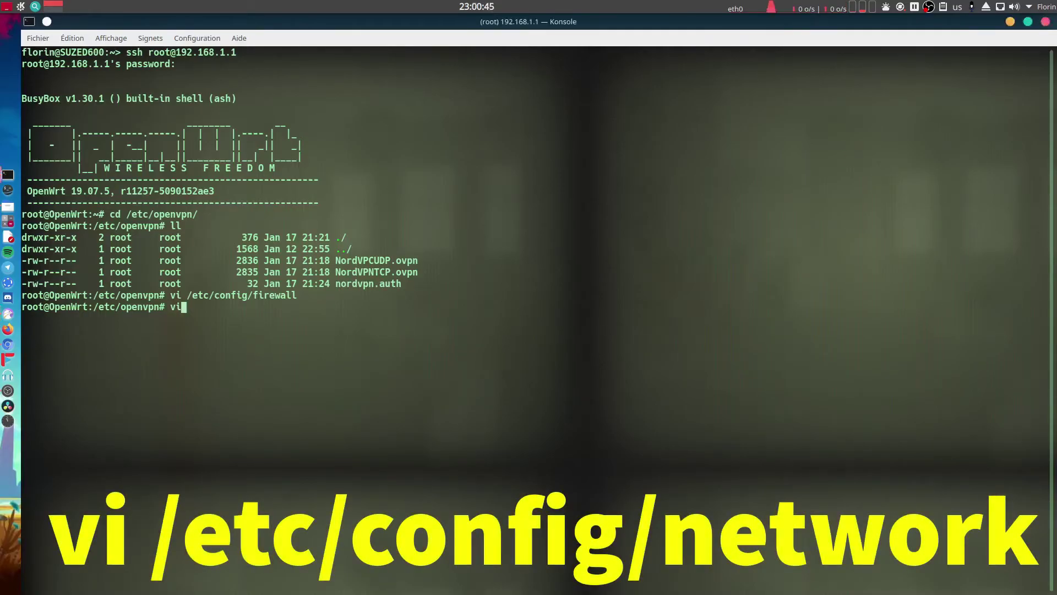
# Open /etc/config/network in vi and paste option force_link '1' below wan's proto 'dhcp'.
pyautogui.write('/etc/config/')
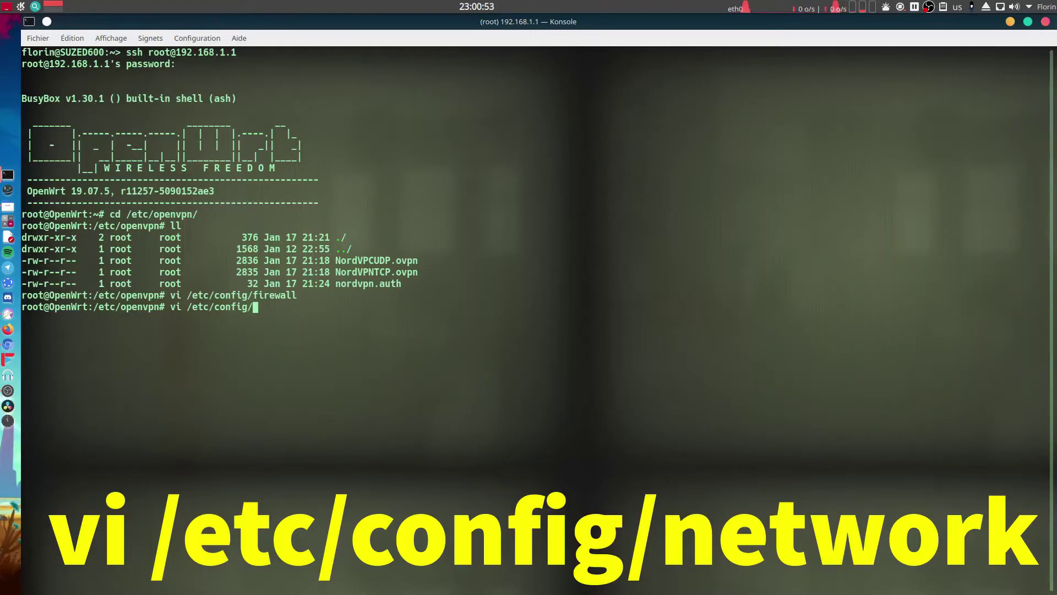
pyautogui.write('net')
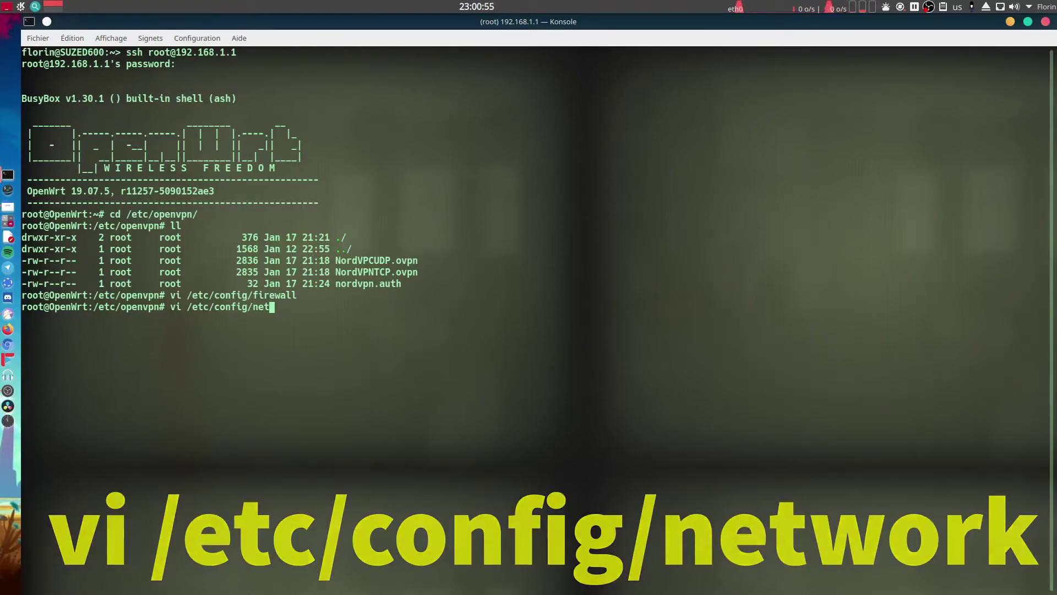
pyautogui.write('work')
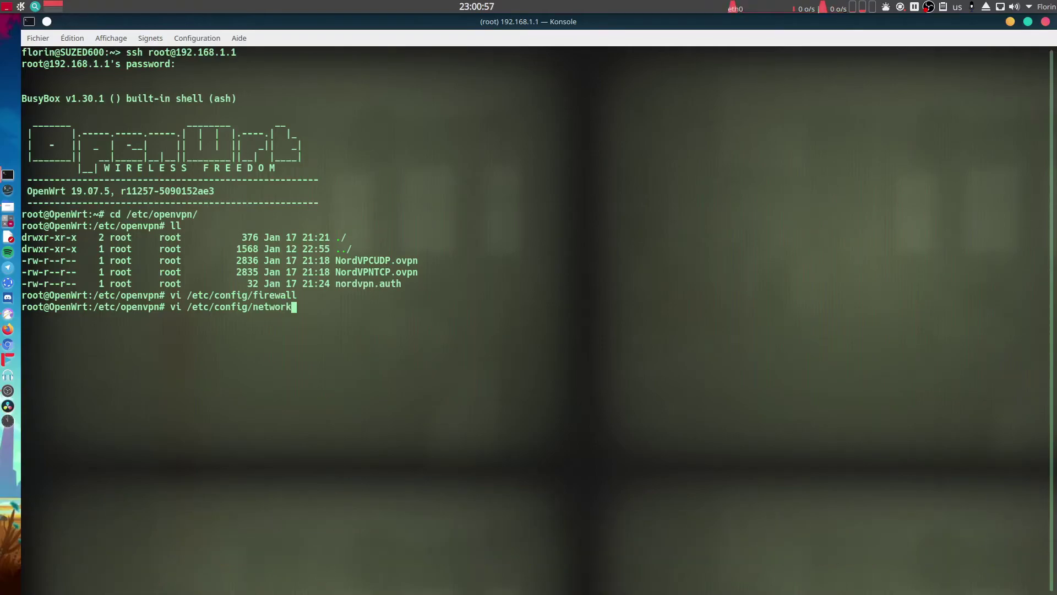
pyautogui.press('Return')
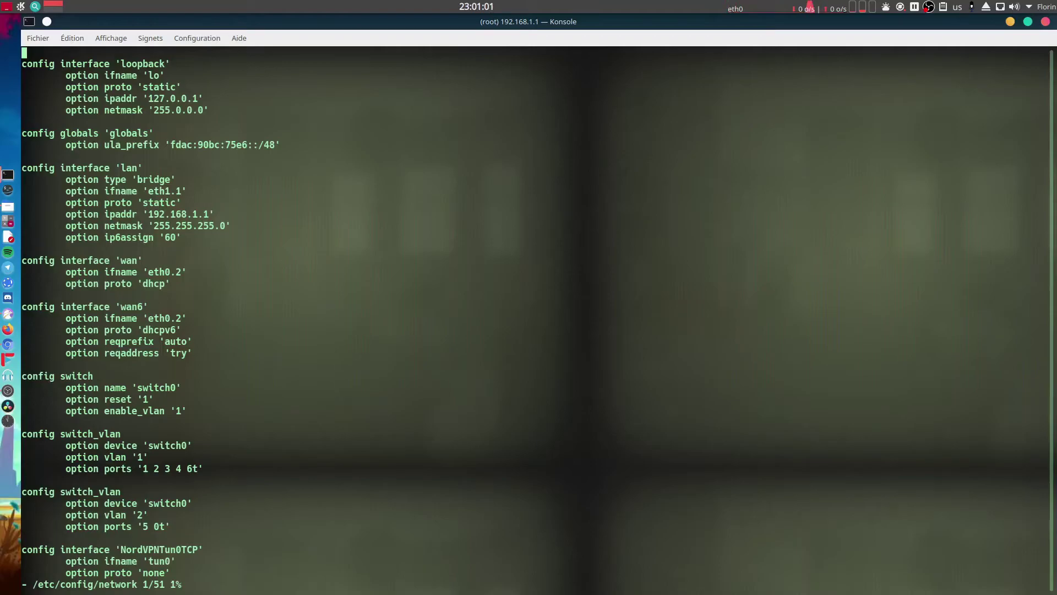
pyautogui.press('Down')
pyautogui.press('Down')
pyautogui.press('Down')
pyautogui.press('Down')
pyautogui.press('Down')
pyautogui.press('Down')
pyautogui.press('Down')
pyautogui.press('Down')
pyautogui.press('Down')
pyautogui.press('Down')
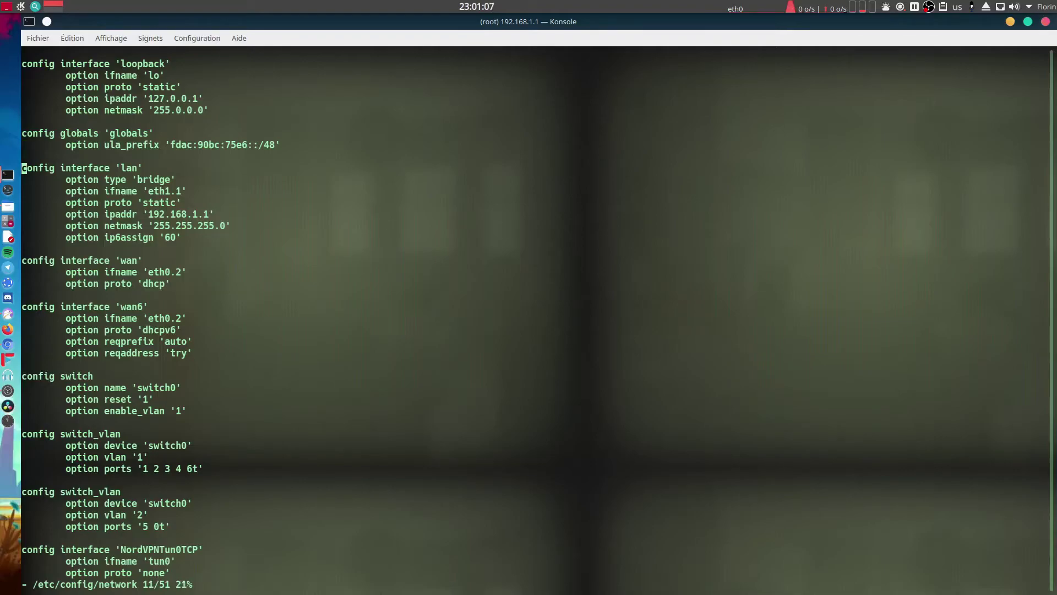
pyautogui.press('Down')
pyautogui.press('Down')
pyautogui.press('Down')
pyautogui.press('Down')
pyautogui.press('Down')
pyautogui.press('Down')
pyautogui.press('Down')
pyautogui.press('Down')
pyautogui.press('Down')
pyautogui.press('Down')
pyautogui.press('Right')
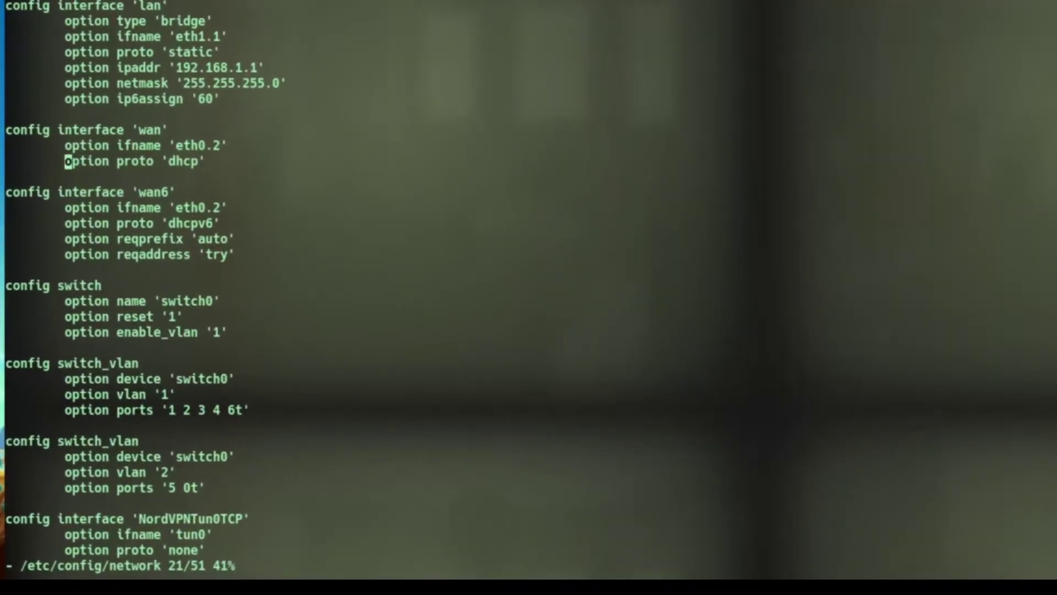
pyautogui.press('o')
pyautogui.press('Tab')
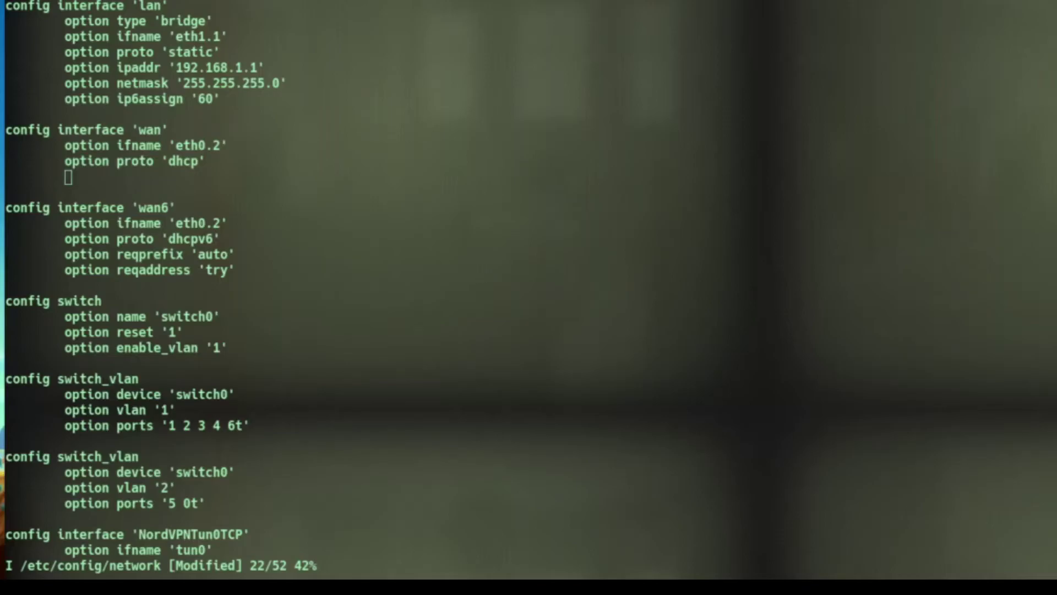
pyautogui.hotkey('alt', 'Tab')
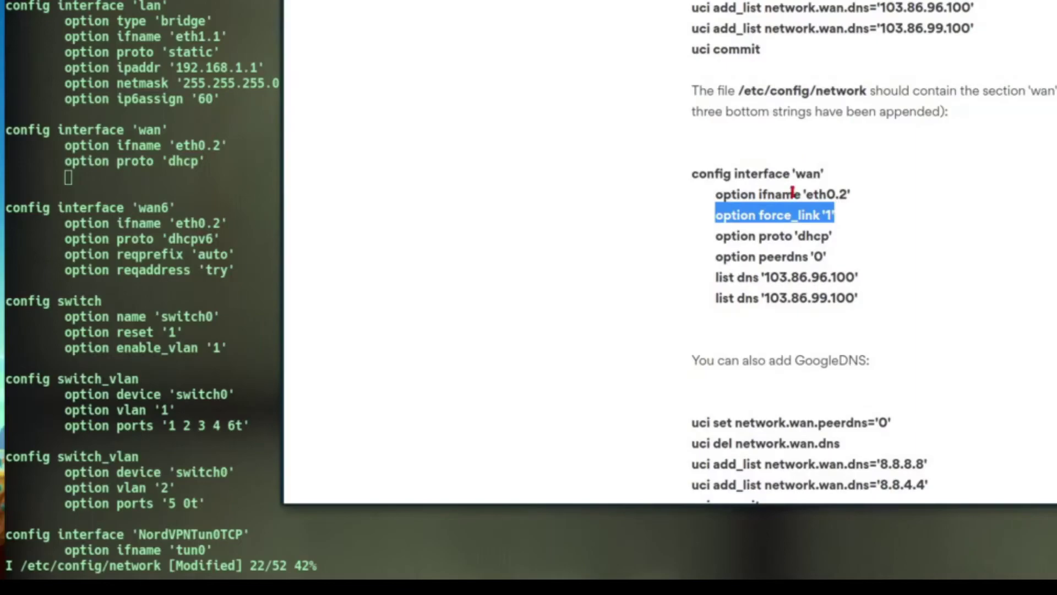
pyautogui.rightClick(790, 215)
pyautogui.click(838, 224)
pyautogui.hotkey('alt', 'Tab')
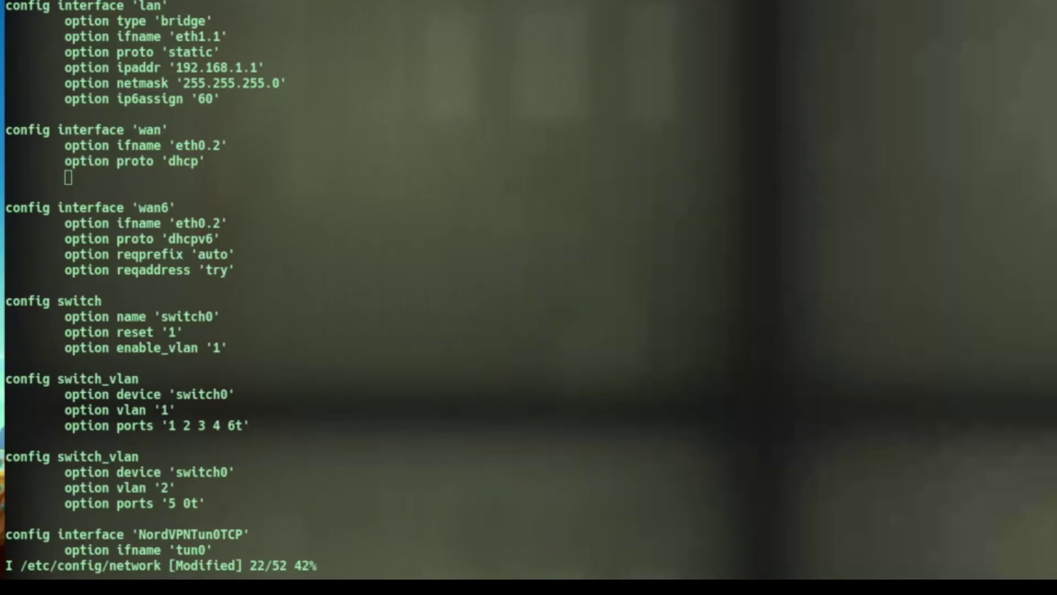
pyautogui.rightClick(134, 177)
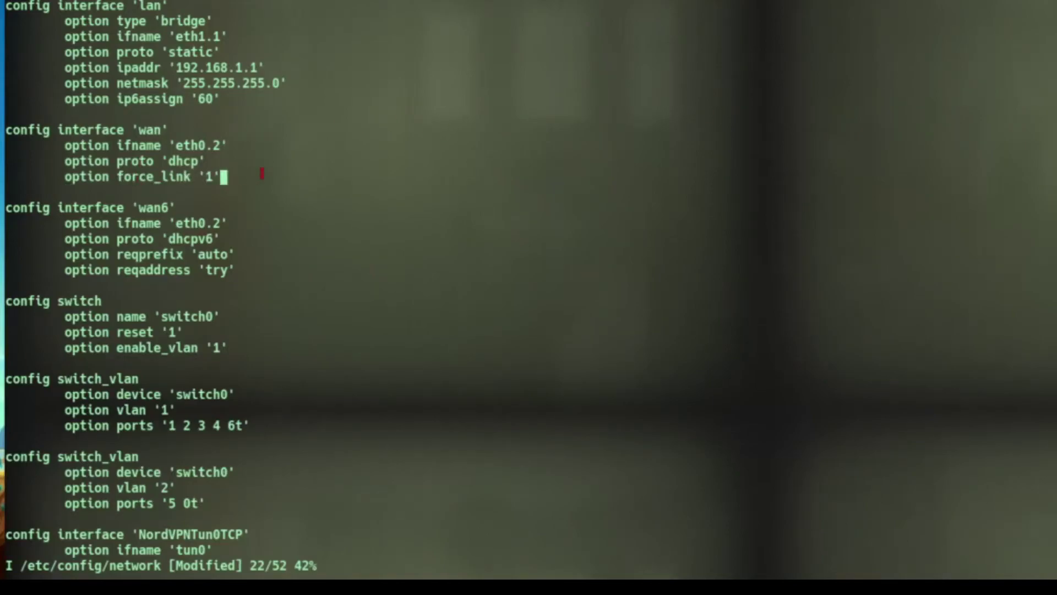
# Add option peerdns '0' from the guide as the next wan option.
pyautogui.press('Return')
pyautogui.press('Tab')
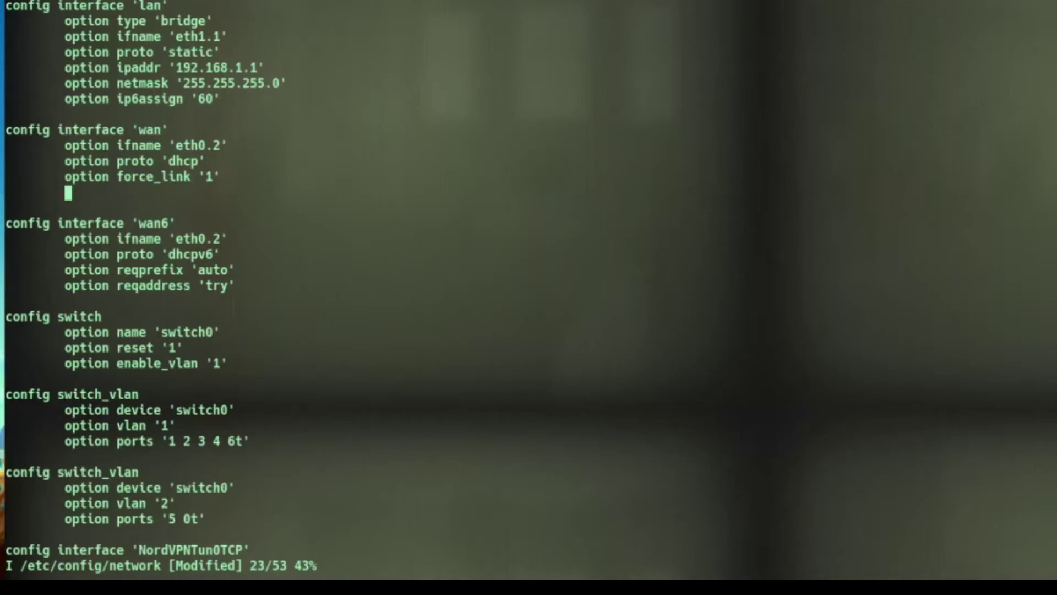
pyautogui.moveTo(716, 1); pyautogui.dragTo(626, 1)
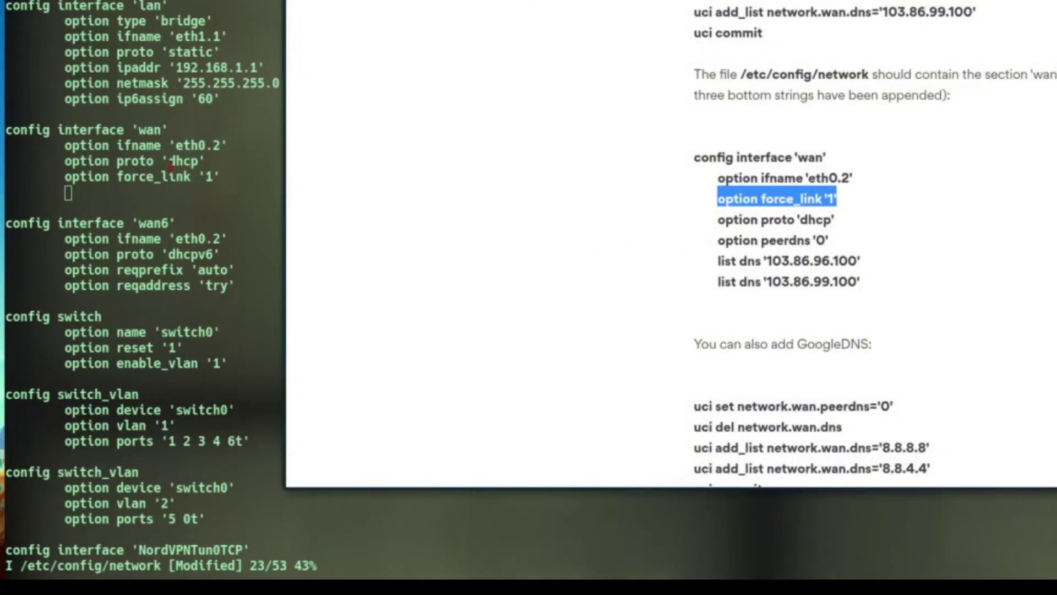
pyautogui.moveTo(719, 241); pyautogui.dragTo(828, 246)
pyautogui.hotkey('ctrl', 'c')
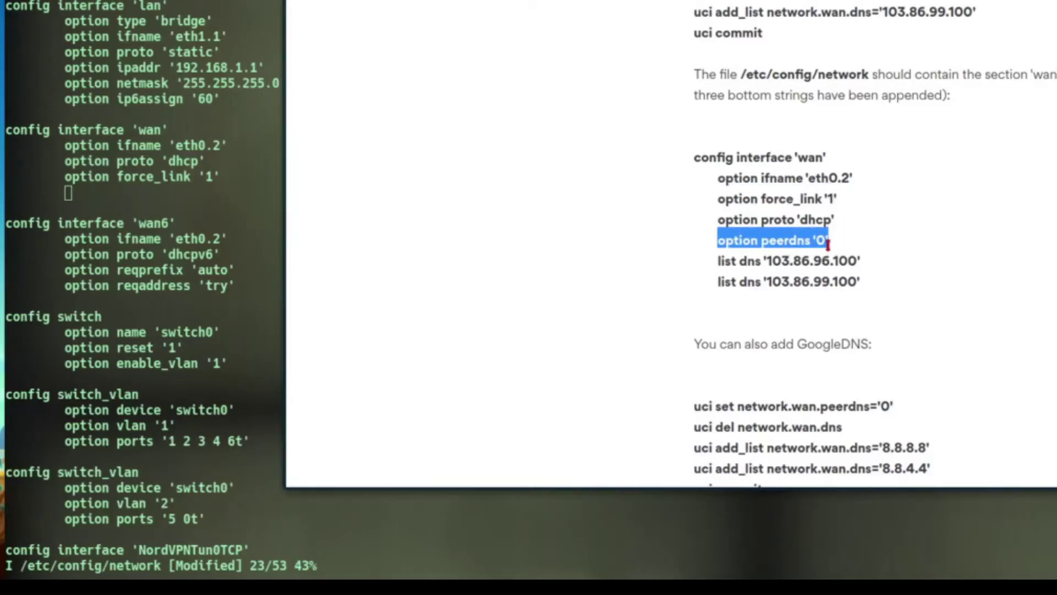
pyautogui.hotkey('alt', 'Tab')
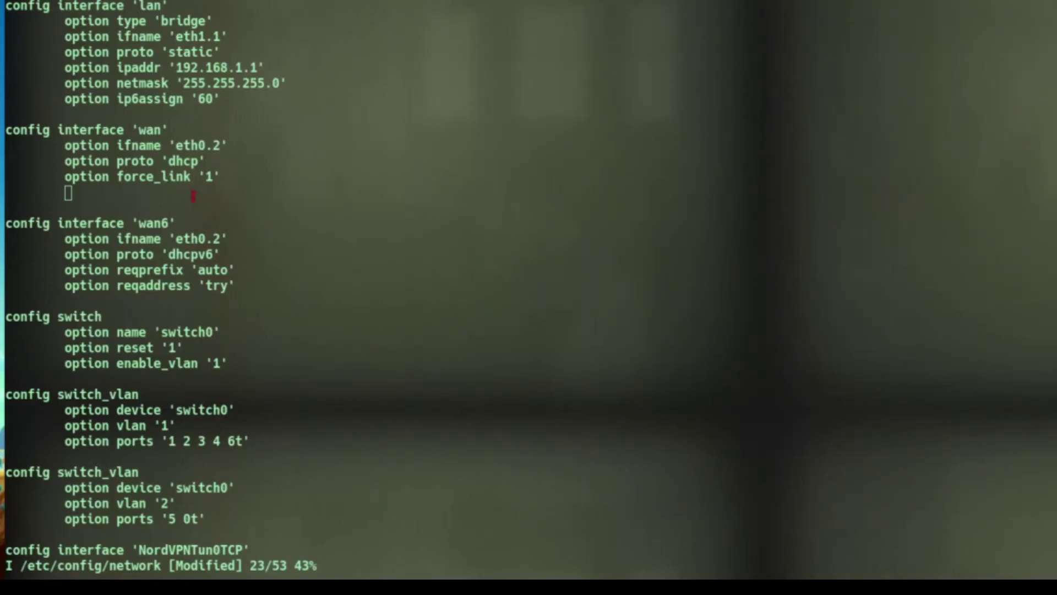
pyautogui.middleClick(181, 188)
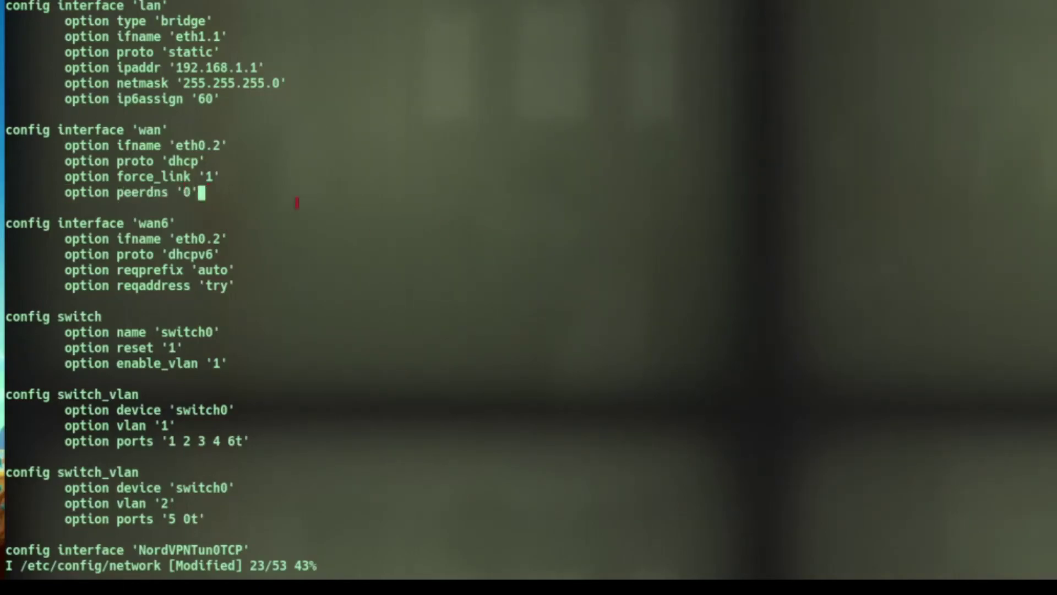
# Add list dns '103.86.96.100' and list dns '103.86.99.100', then exit insert mode and type :wq.
pyautogui.press('Return')
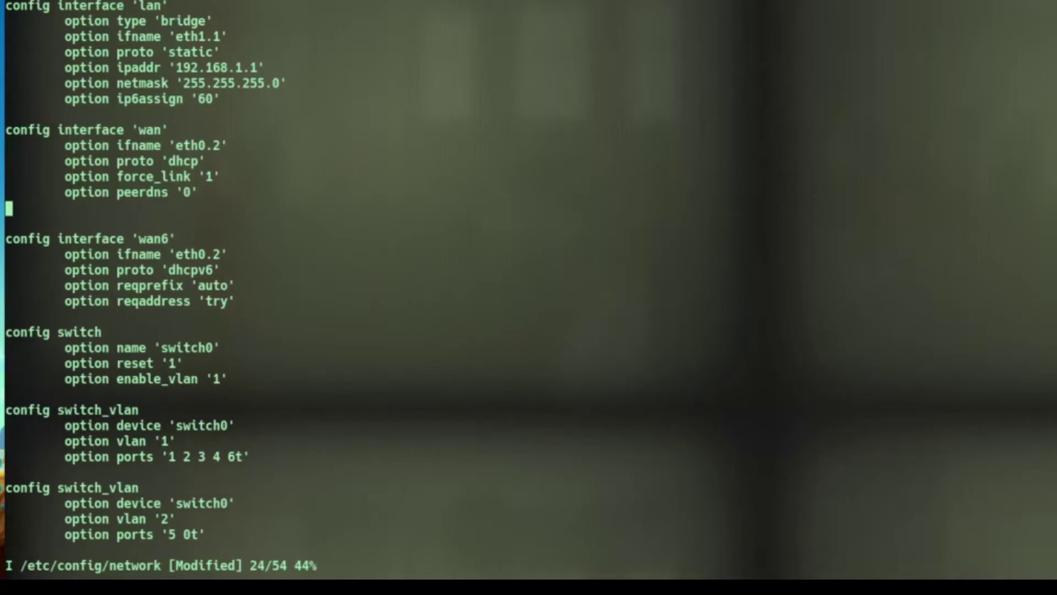
pyautogui.press('Tab')
pyautogui.hotkey('alt', 'Tab')
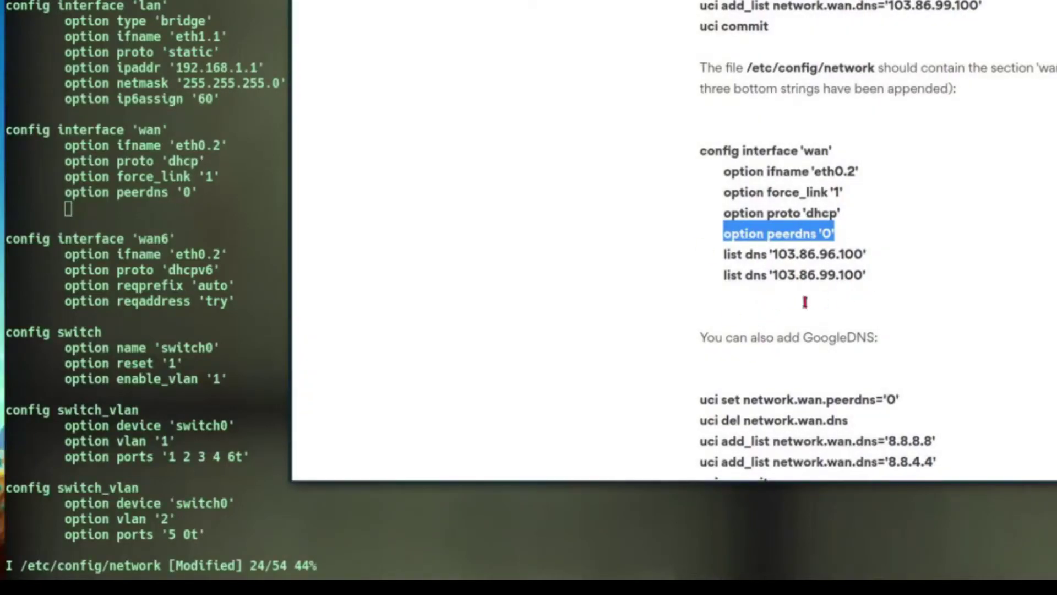
pyautogui.moveTo(720, 254); pyautogui.dragTo(801, 256)
pyautogui.click(747, 260)
pyautogui.moveTo(724, 254); pyautogui.dragTo(870, 263)
pyautogui.hotkey('ctrl', 'c')
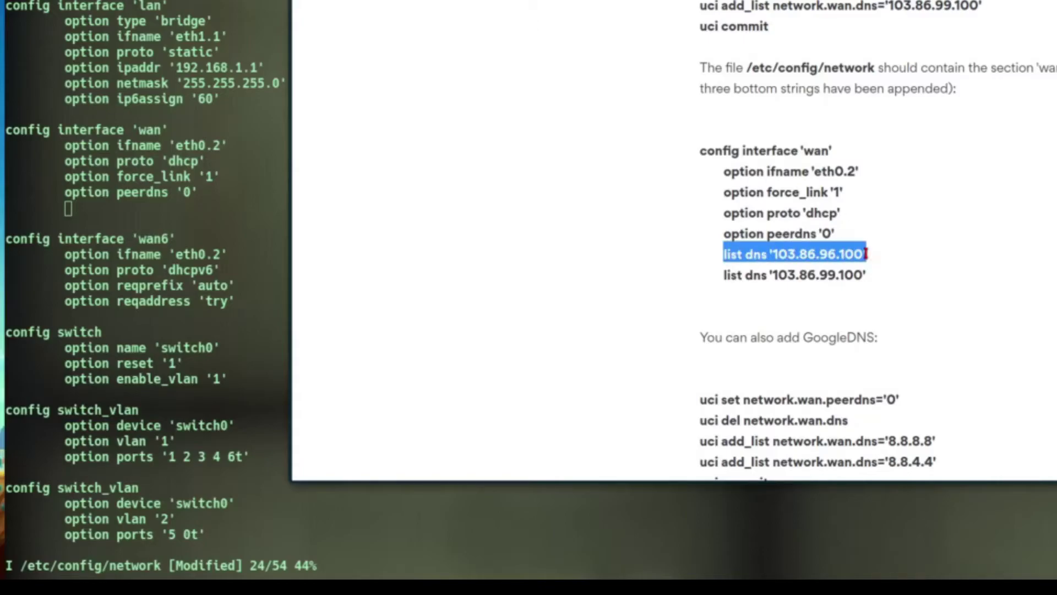
pyautogui.hotkey('alt', 'Tab')
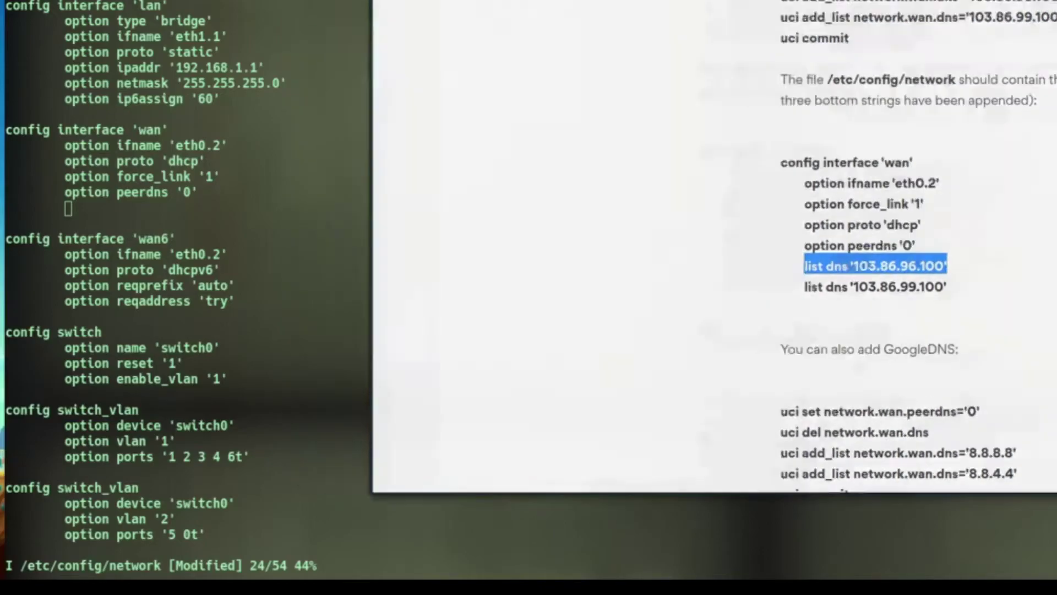
pyautogui.middleClick(157, 203)
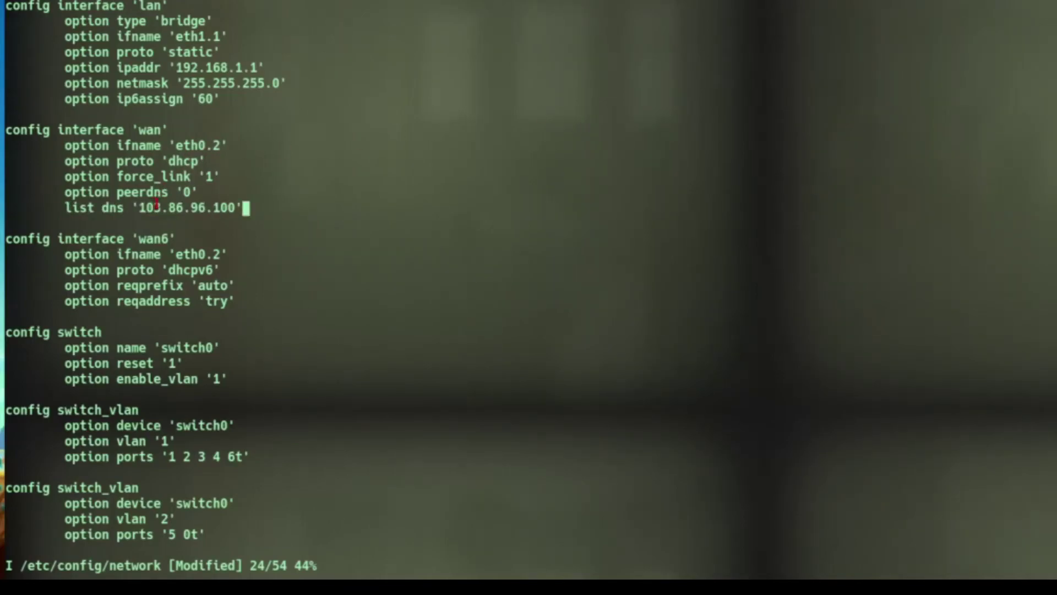
pyautogui.press('Return')
pyautogui.press('Tab')
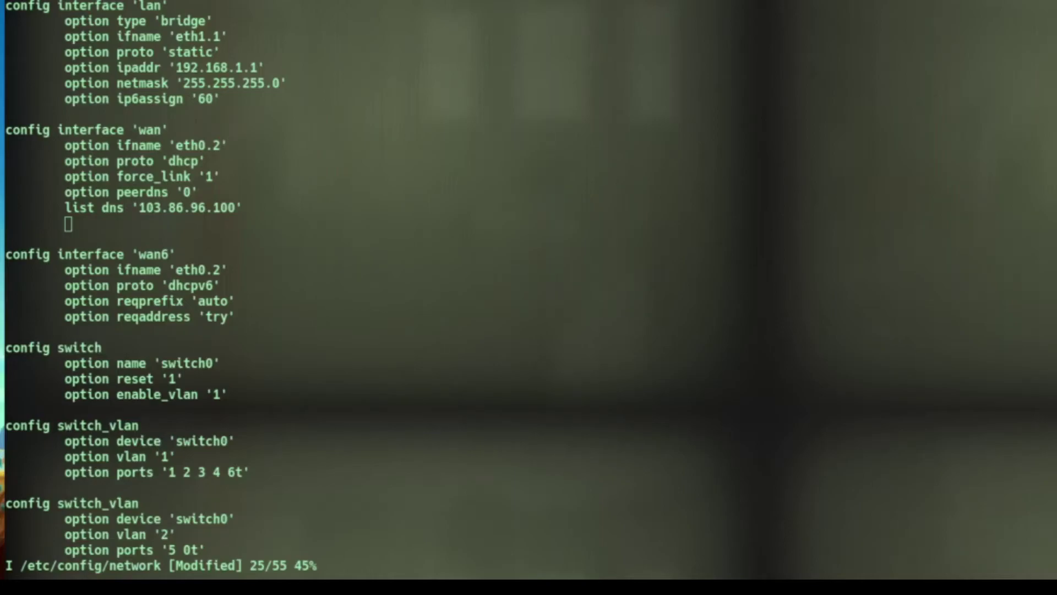
pyautogui.click(135, 220)
pyautogui.write("list dns '103.86.99.100'")
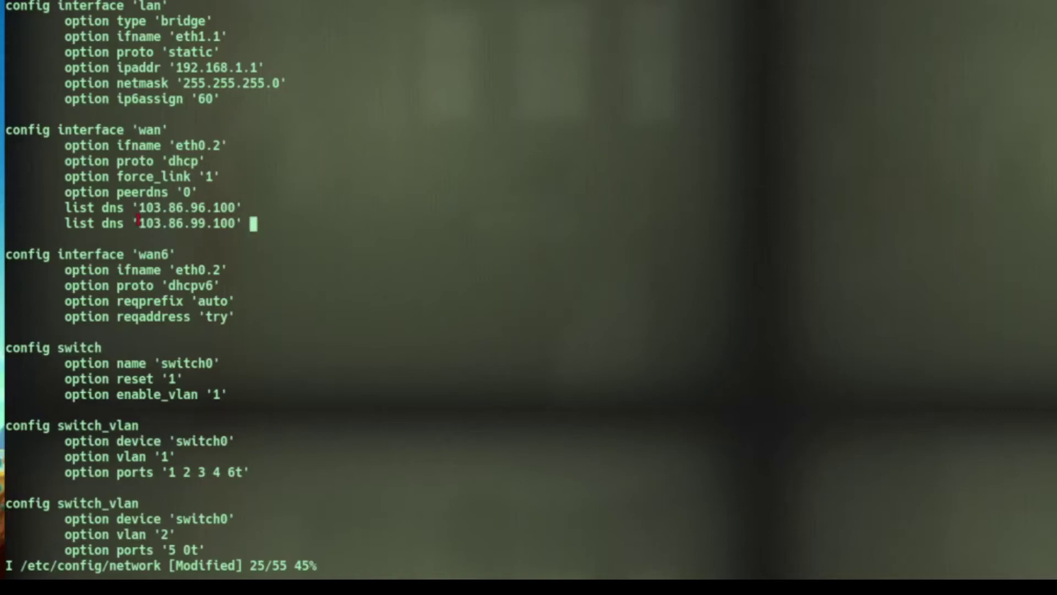
pyautogui.press('Escape')
pyautogui.write(':wq')
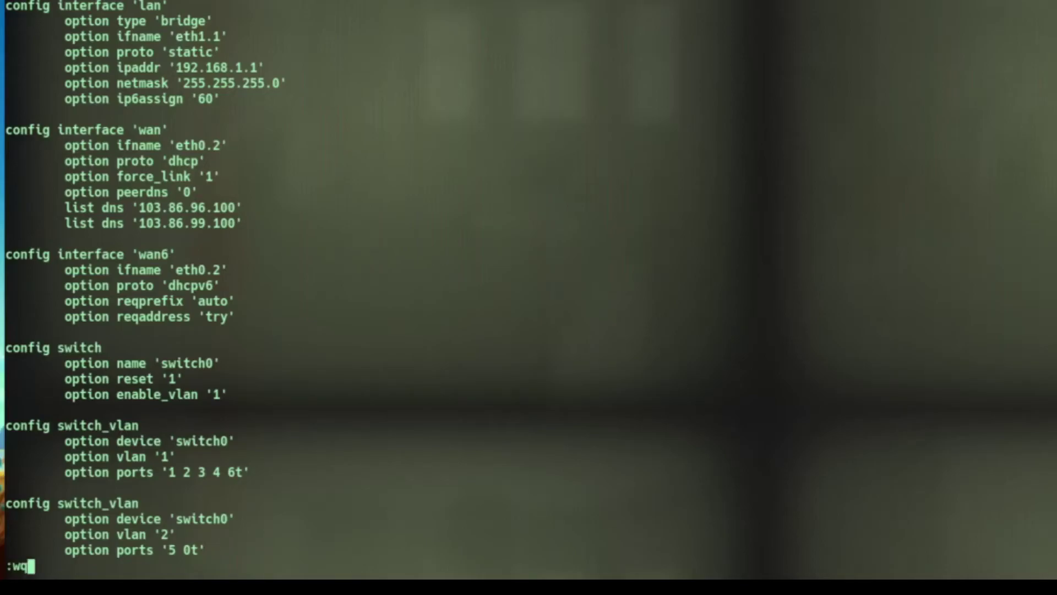
# Save /etc/config/network and bring the Falkon NordVPN guide back to the front.
pyautogui.press('Return')
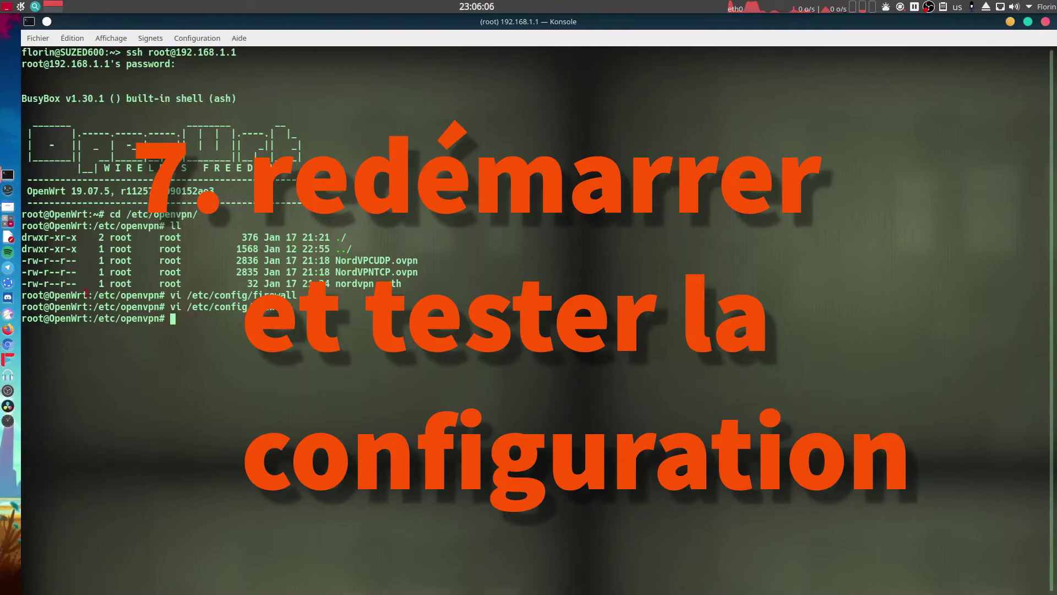
pyautogui.click(8, 314)
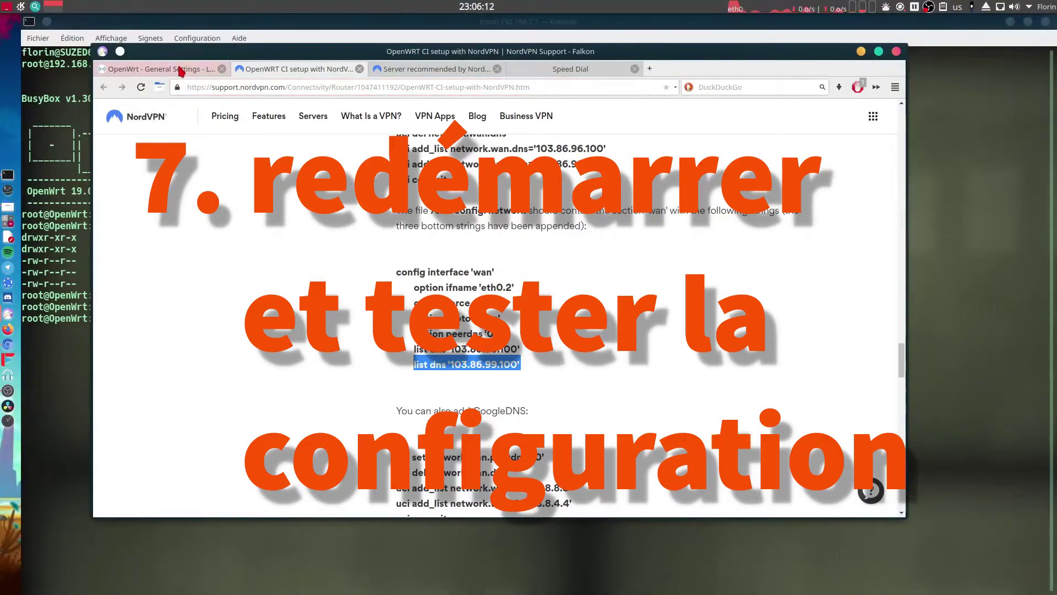
# Reboot the router from the OpenWrt tab's System > Reboot page.
pyautogui.click(180, 69)
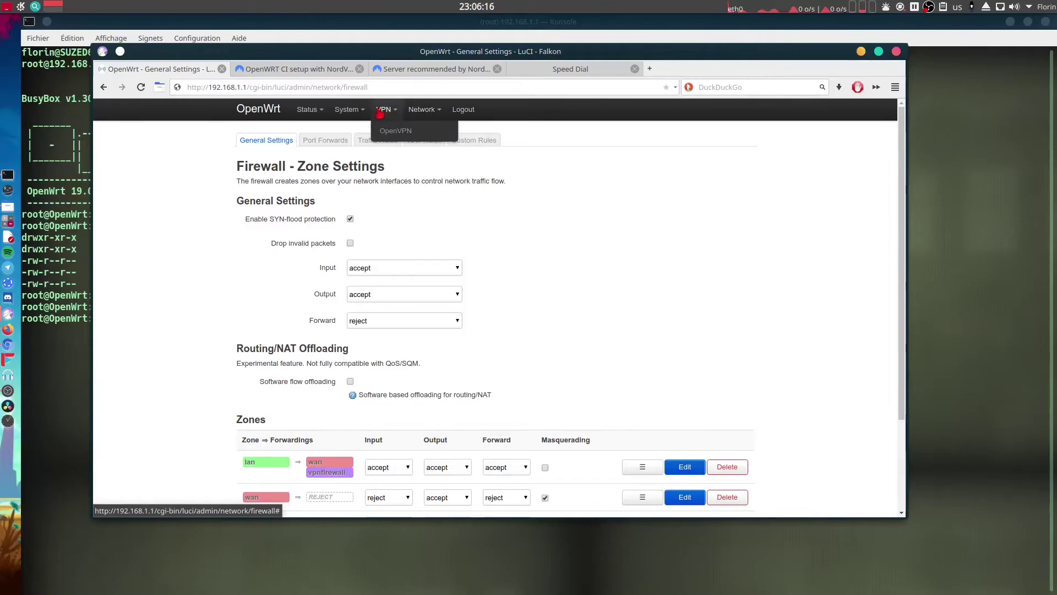
pyautogui.moveTo(434, 114)
pyautogui.moveTo(347, 110)
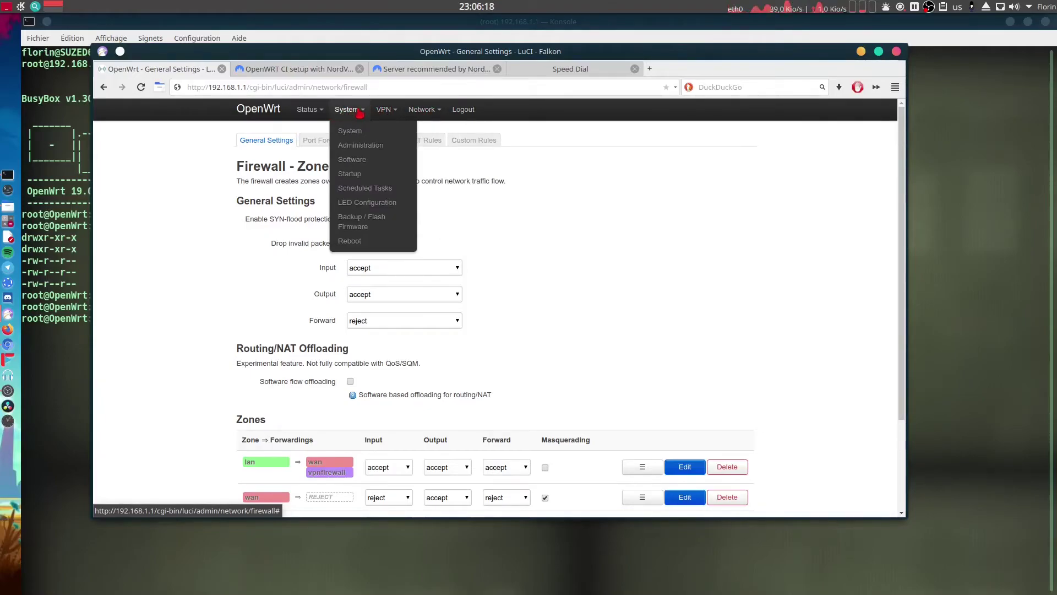
pyautogui.click(374, 243)
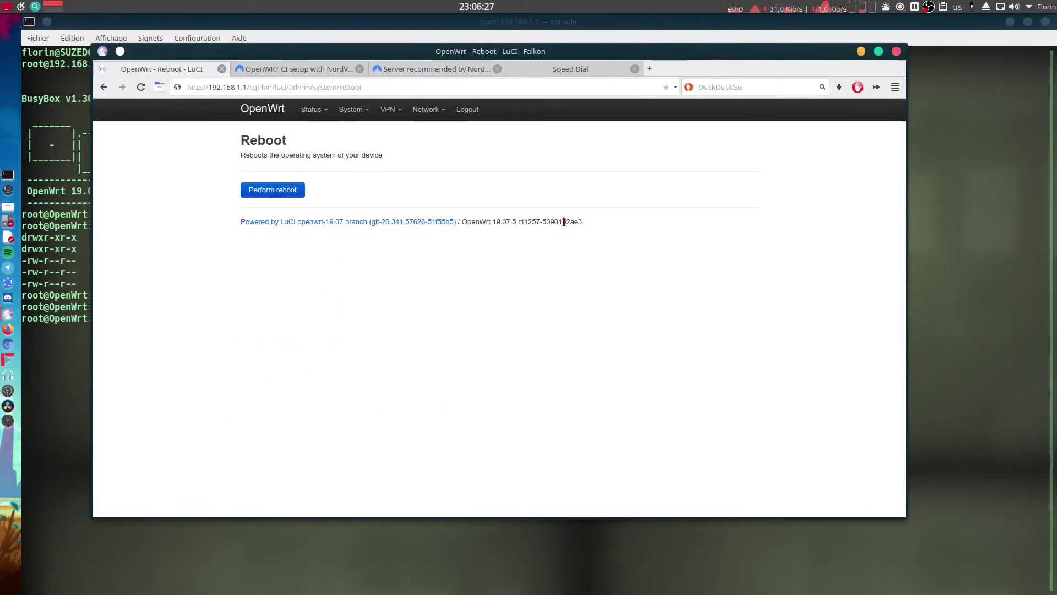
pyautogui.click(260, 192)
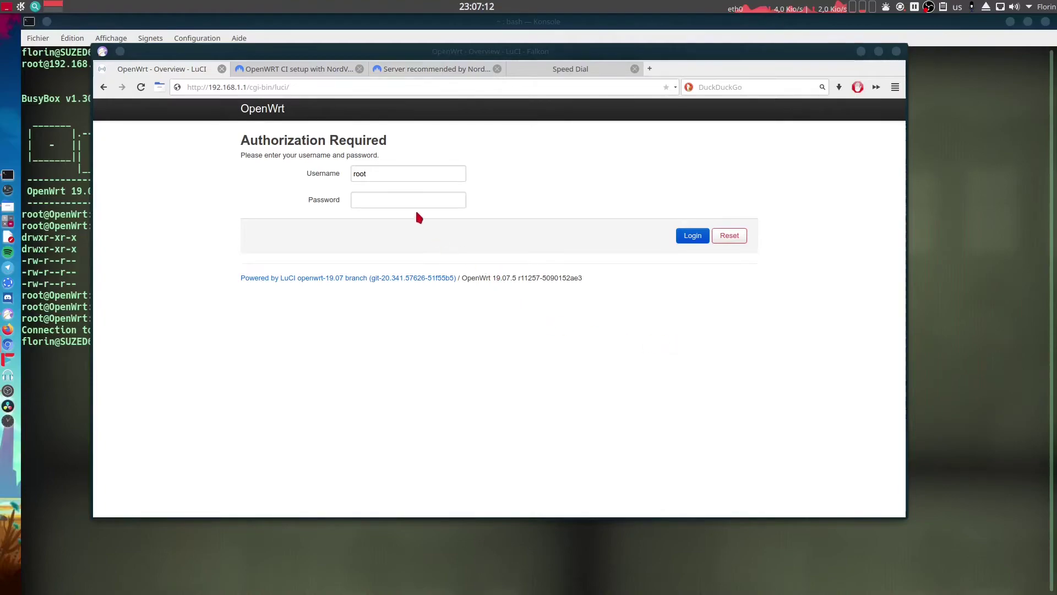
# Log in with the root password and open VPN > OpenVPN to see NordVPNTCP and NordVPCUDP running.
pyautogui.click(381, 204)
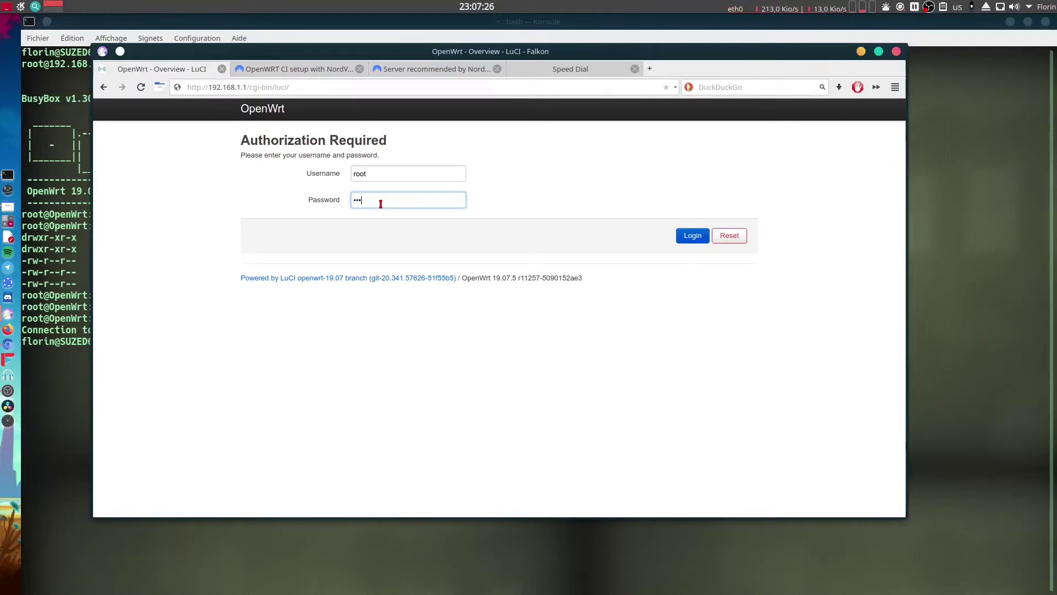
pyautogui.write('••')
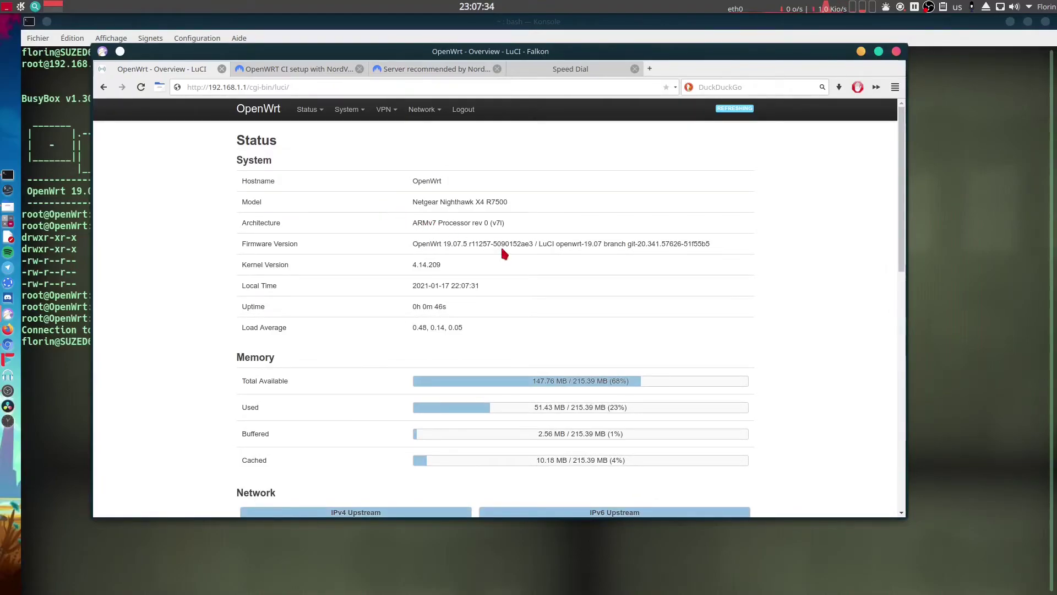
pyautogui.scroll(-3, 512, 278)
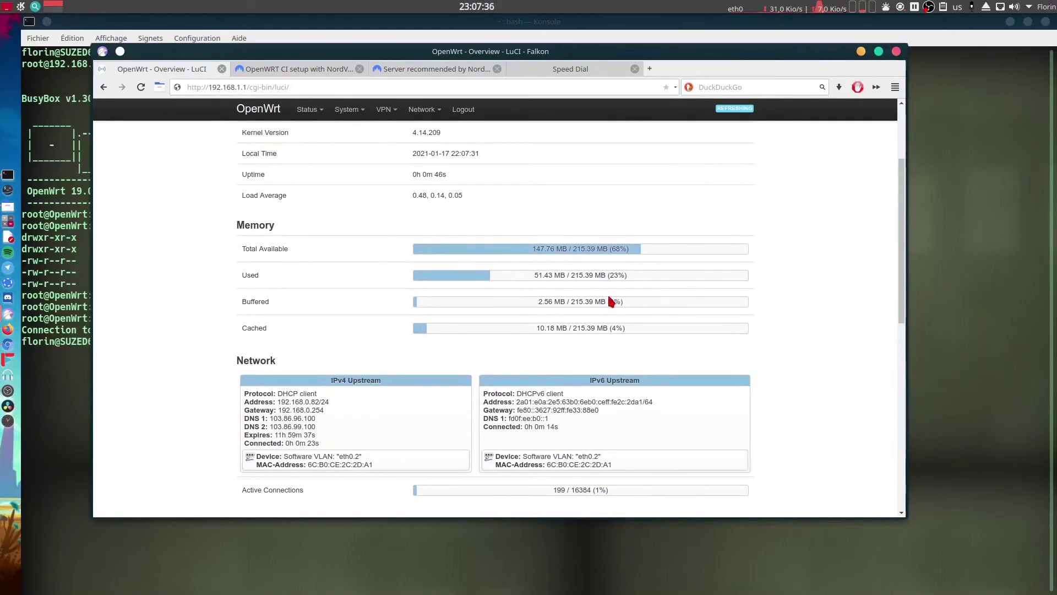
pyautogui.scroll(-5, 585, 312)
pyautogui.scroll(5, 584, 313)
pyautogui.scroll(3, 582, 313)
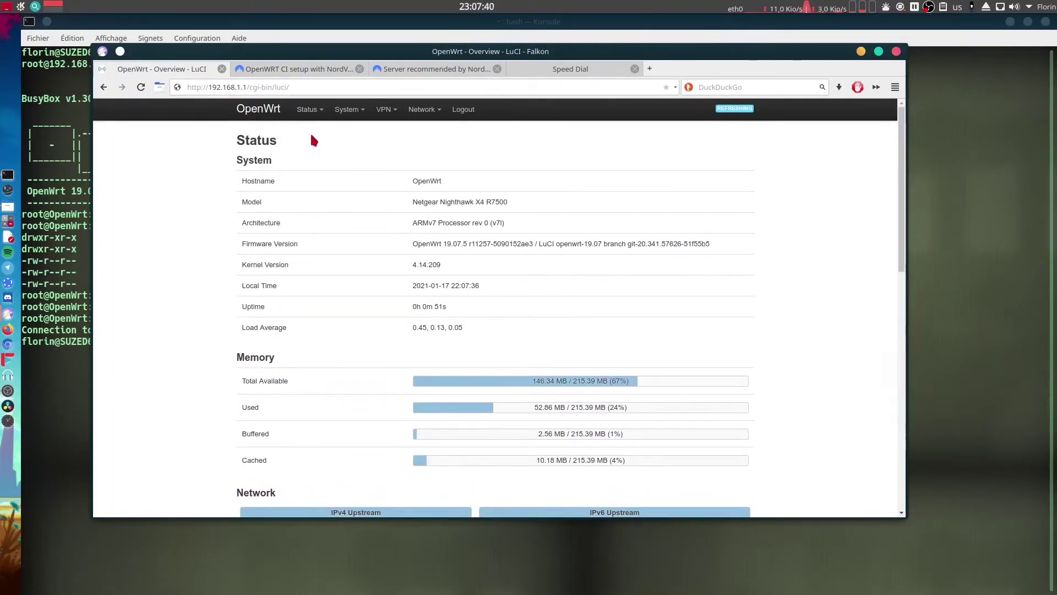
pyautogui.click(396, 132)
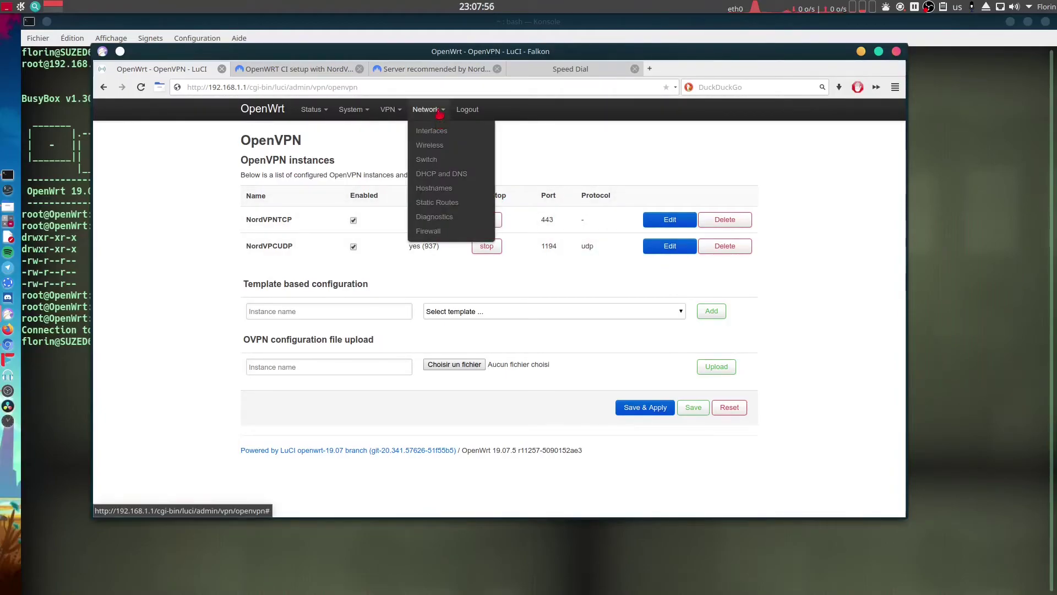
# Load duckduckgo.com in the empty Speed Dial tab by typing du in the address bar.
pyautogui.click(572, 71)
pyautogui.click(542, 87)
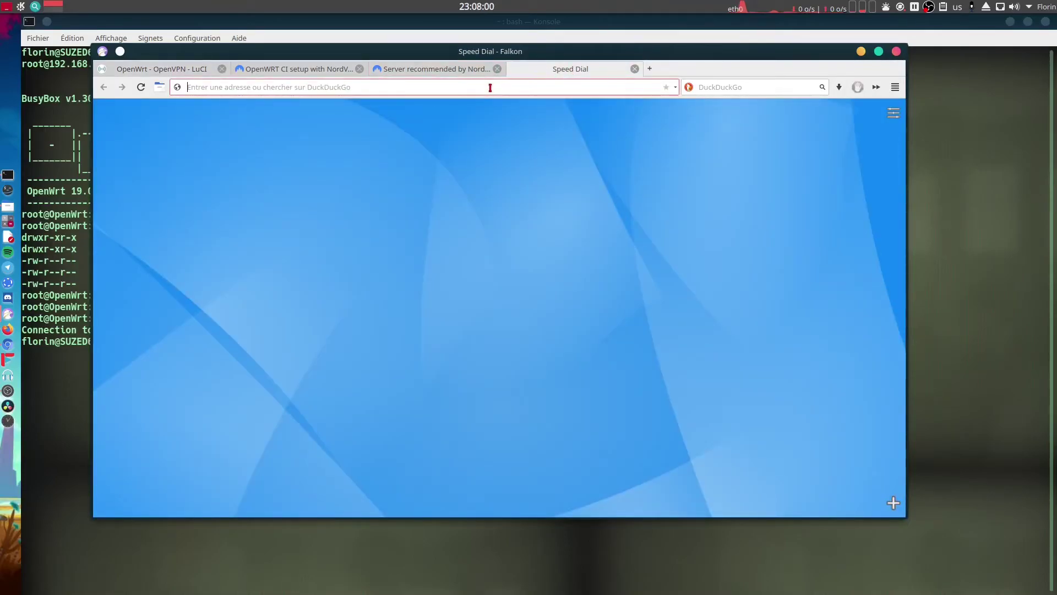
pyautogui.write('du')
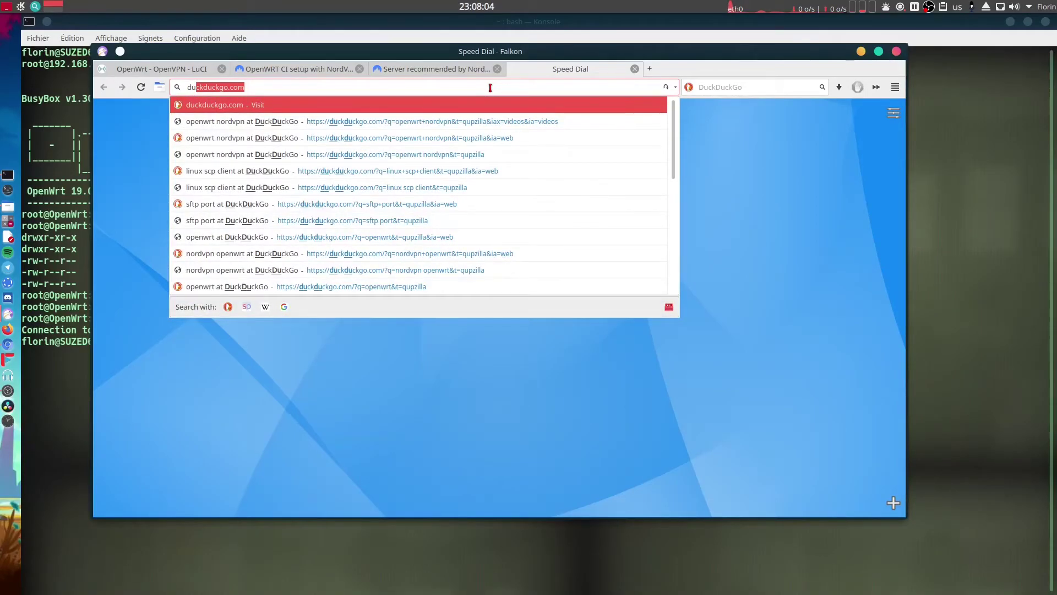
pyautogui.press('Return')
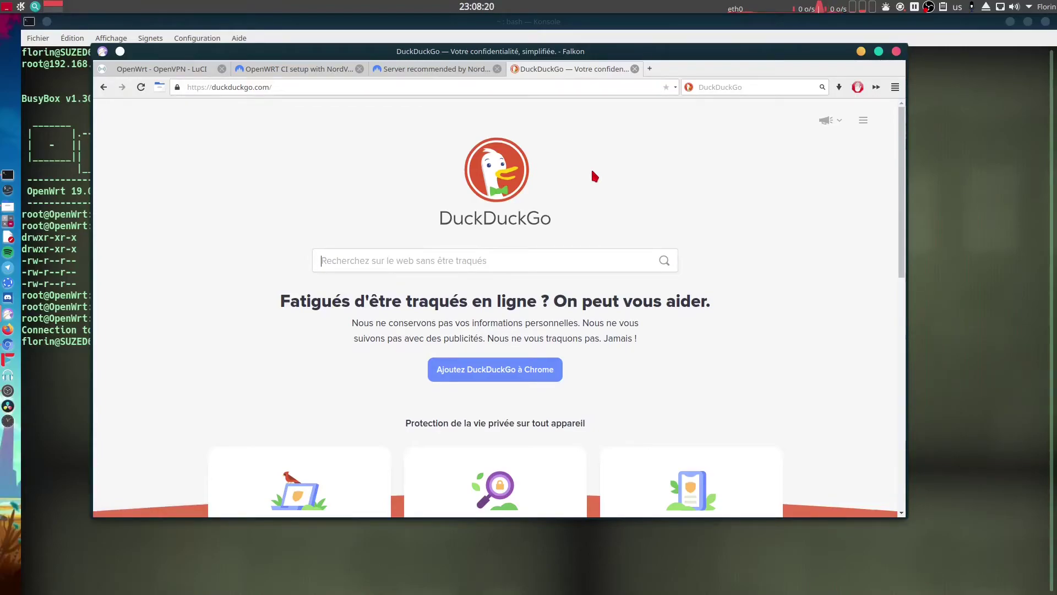
pyautogui.click(443, 67)
# Reload the recommended-server page to confirm status Protégé, then accept the cookie notice.
pyautogui.click(312, 69)
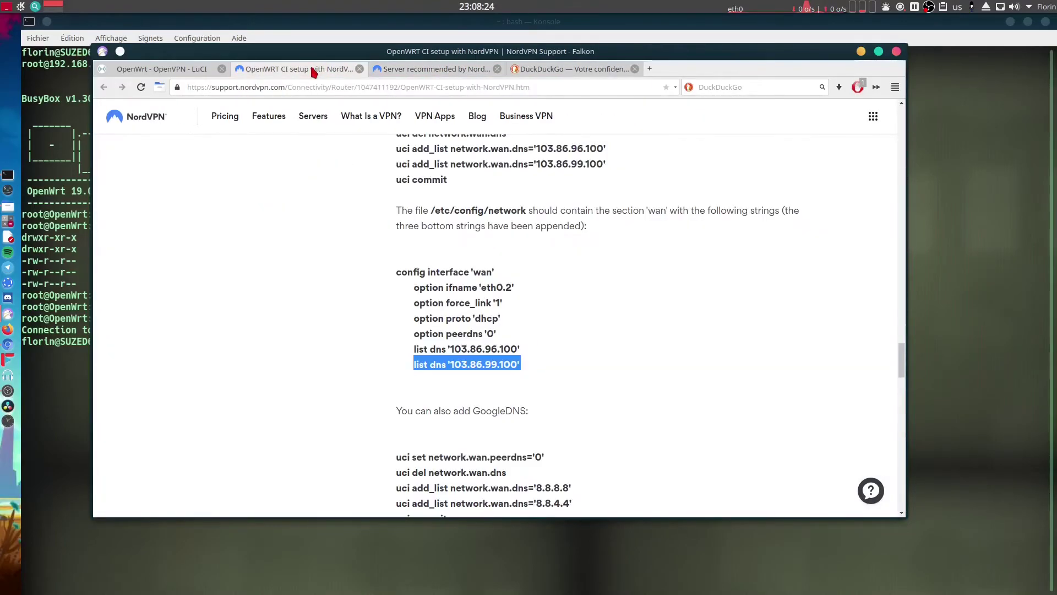
pyautogui.click(411, 70)
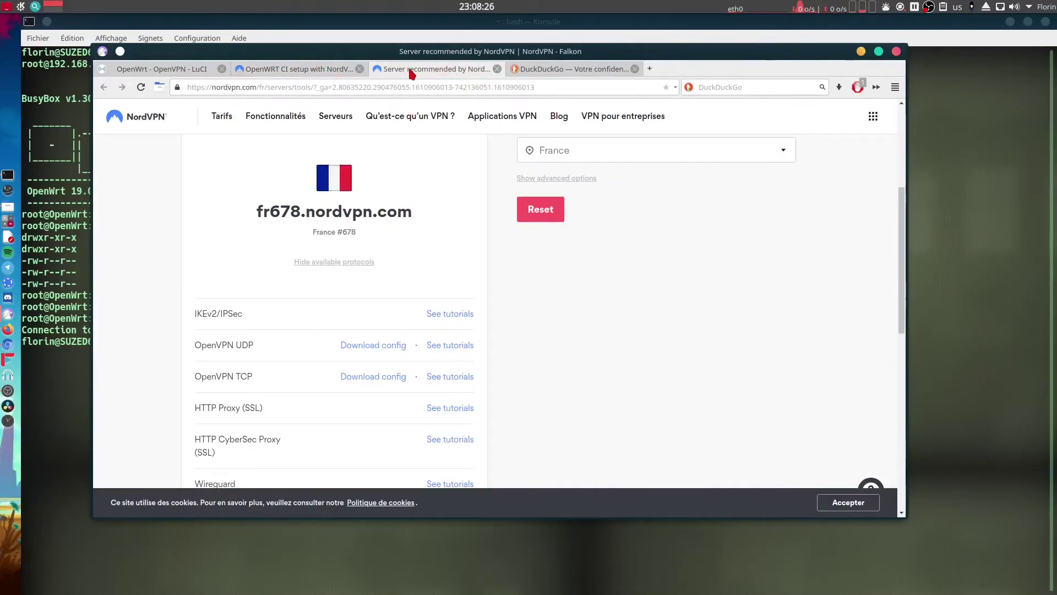
pyautogui.scroll(3, 444, 184)
pyautogui.scroll(1, 444, 184)
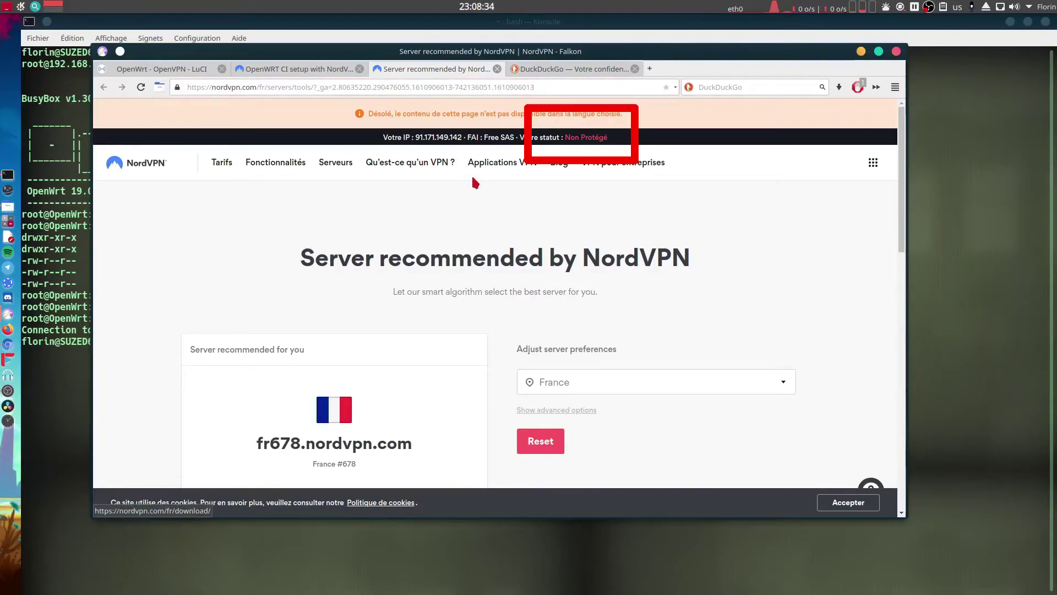
pyautogui.click(141, 87)
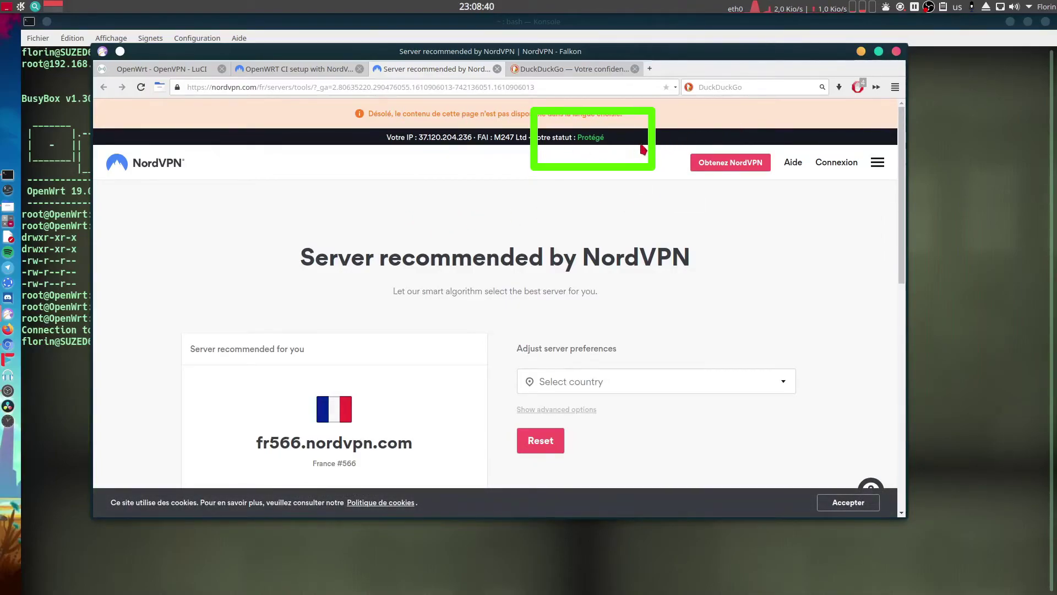
pyautogui.moveTo(608, 137); pyautogui.dragTo(575, 137)
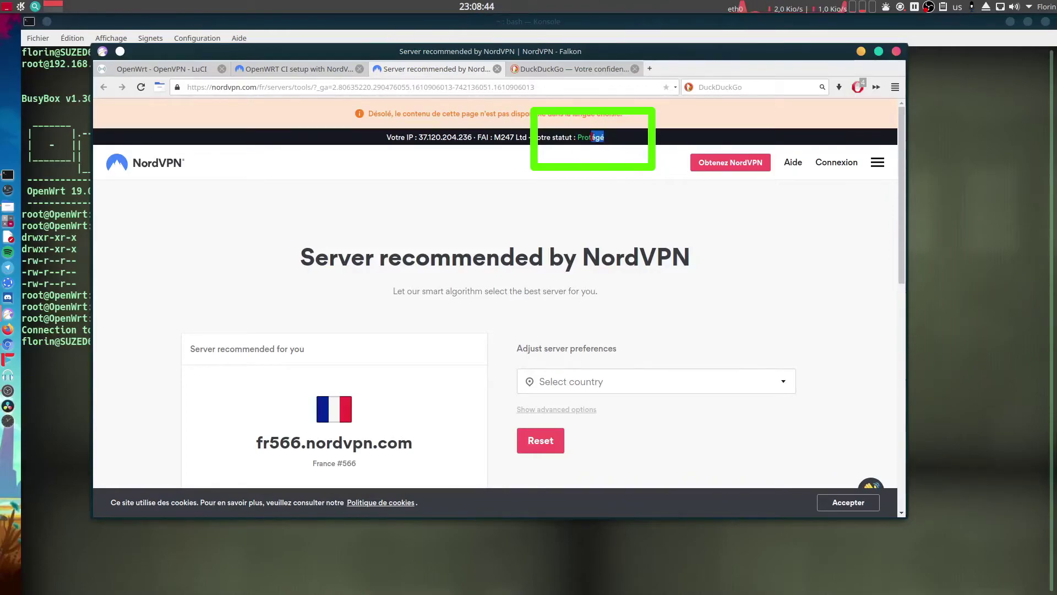
pyautogui.click(583, 171)
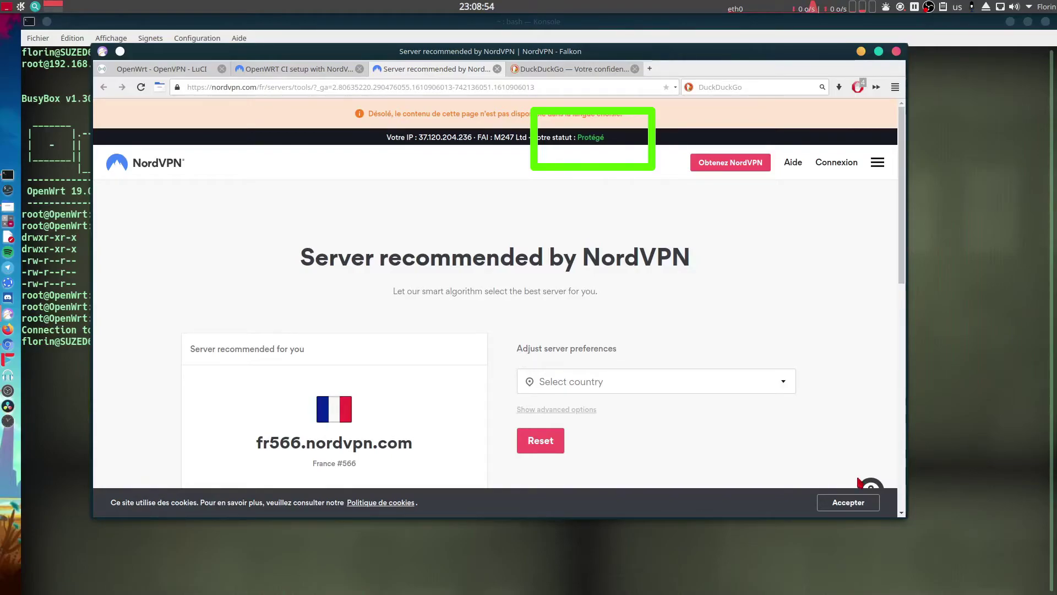
pyautogui.click(852, 498)
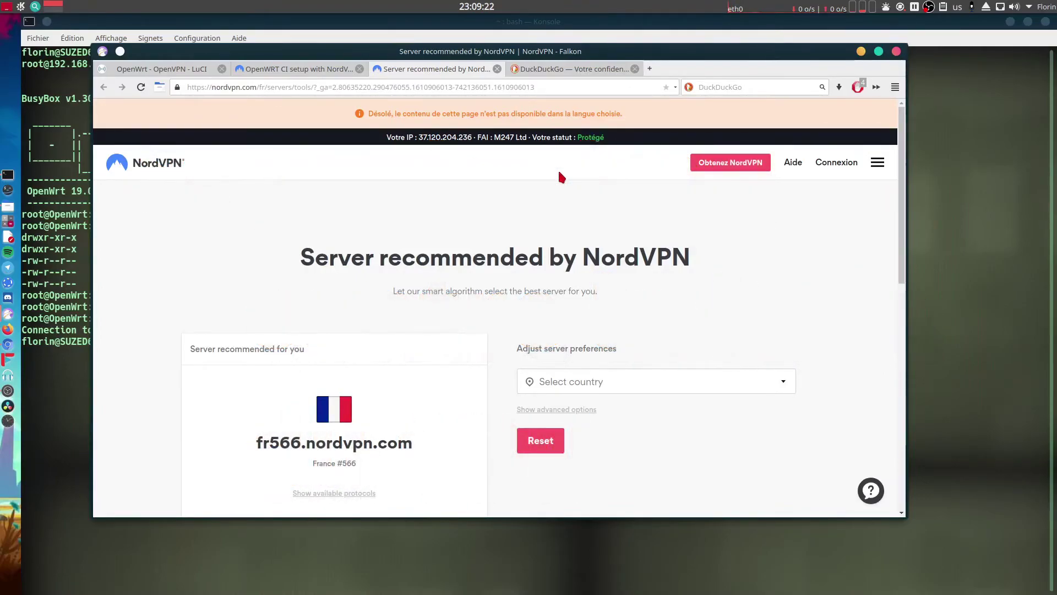
# Return to the OpenWRT setup guide and scroll to the /etc/firewall.user and 99-prevent-leak scripts.
pyautogui.click(295, 69)
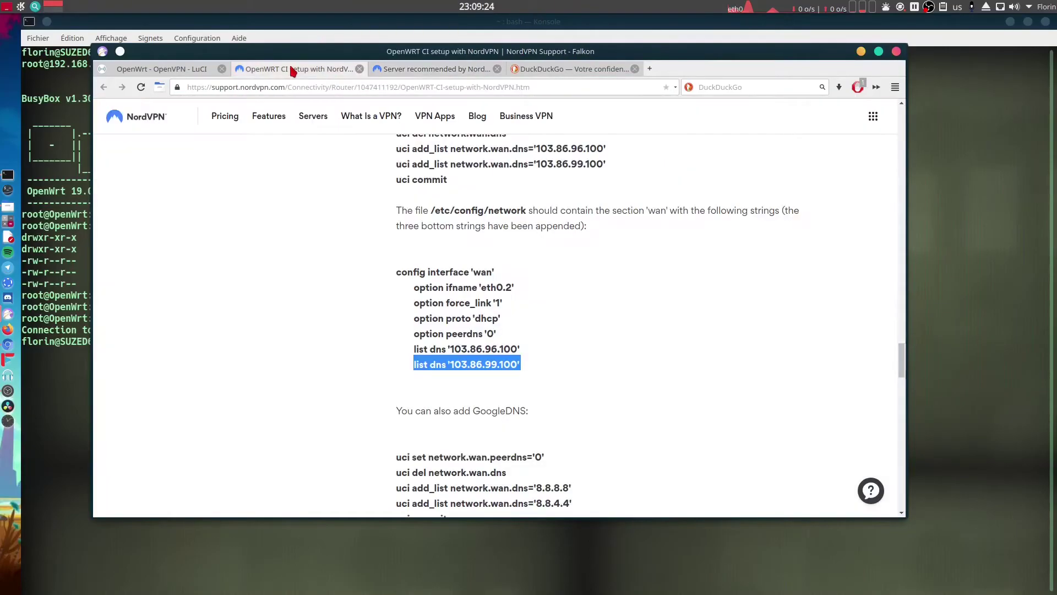
pyautogui.click(640, 353)
pyautogui.scroll(-4, 640, 353)
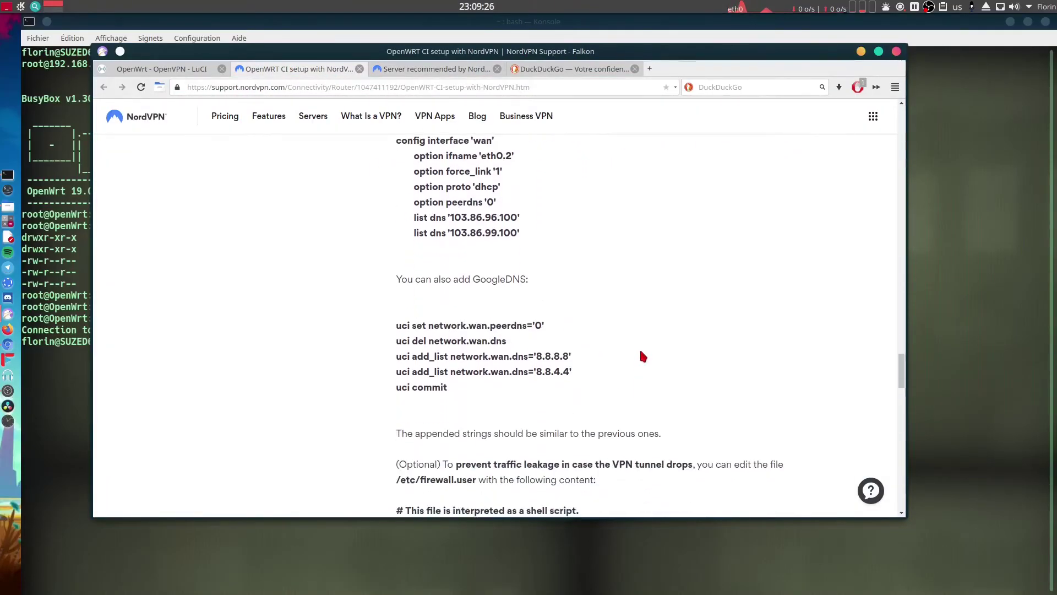
pyautogui.scroll(-2, 643, 355)
pyautogui.scroll(-1, 643, 276)
pyautogui.scroll(-1, 644, 275)
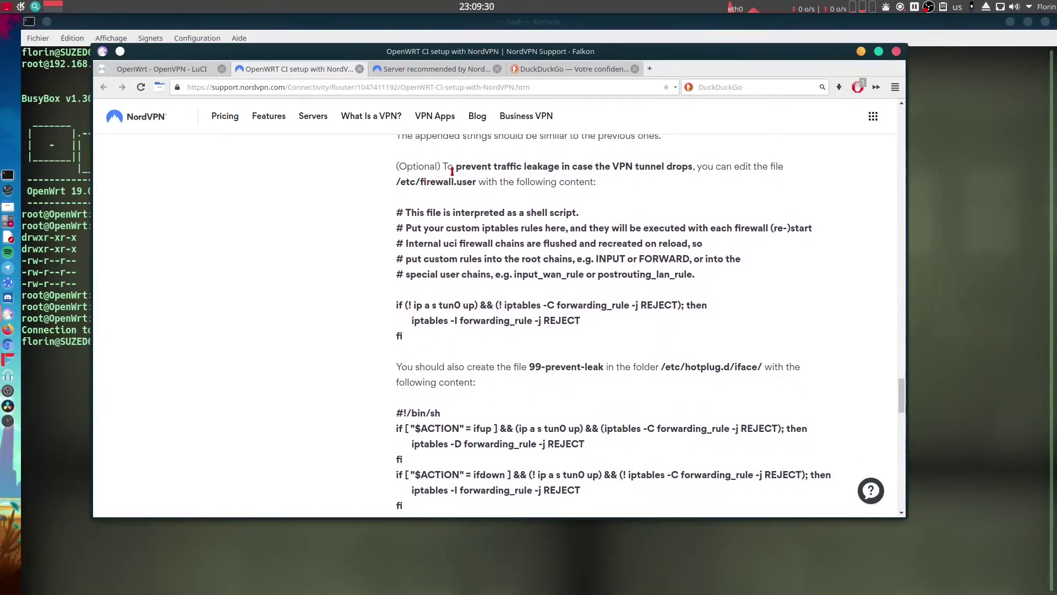
pyautogui.moveTo(403, 212); pyautogui.dragTo(742, 331)
pyautogui.click(741, 330)
pyautogui.scroll(-1, 746, 325)
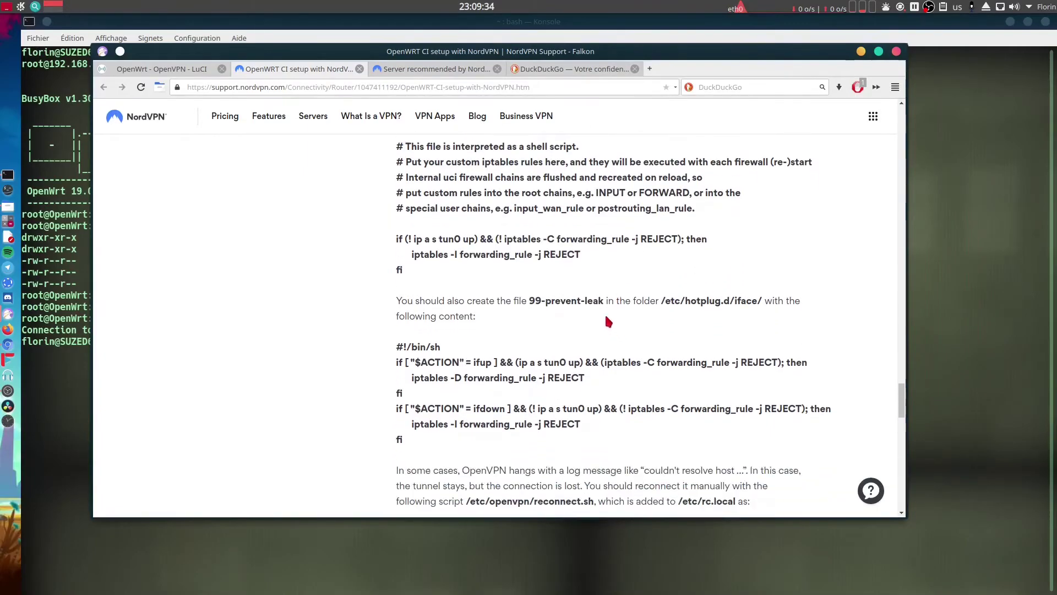
pyautogui.moveTo(397, 300); pyautogui.dragTo(587, 316)
pyautogui.click(593, 322)
pyautogui.scroll(2, 617, 341)
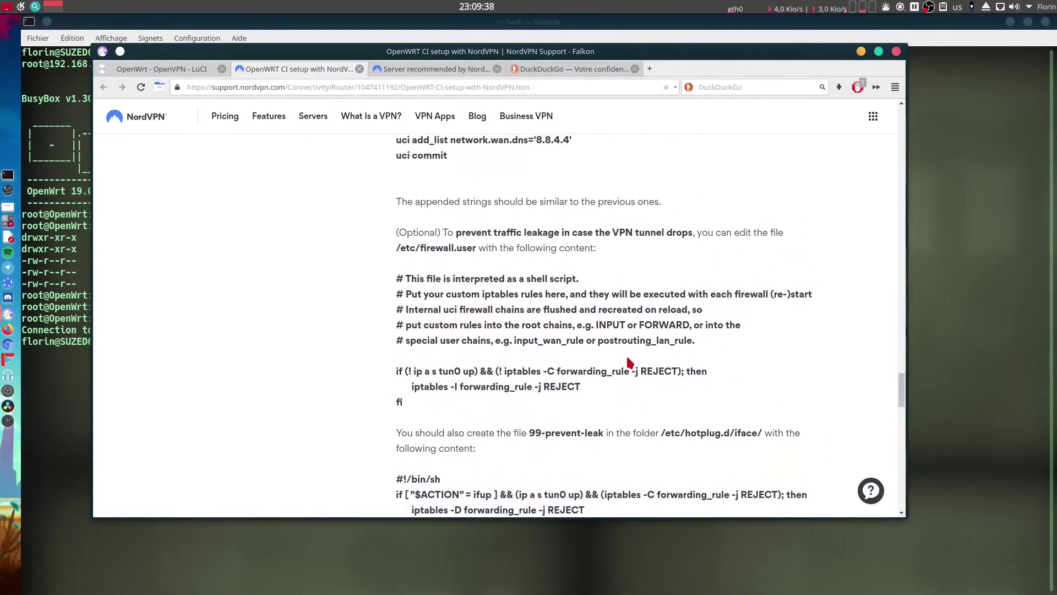
pyautogui.scroll(-2, 641, 367)
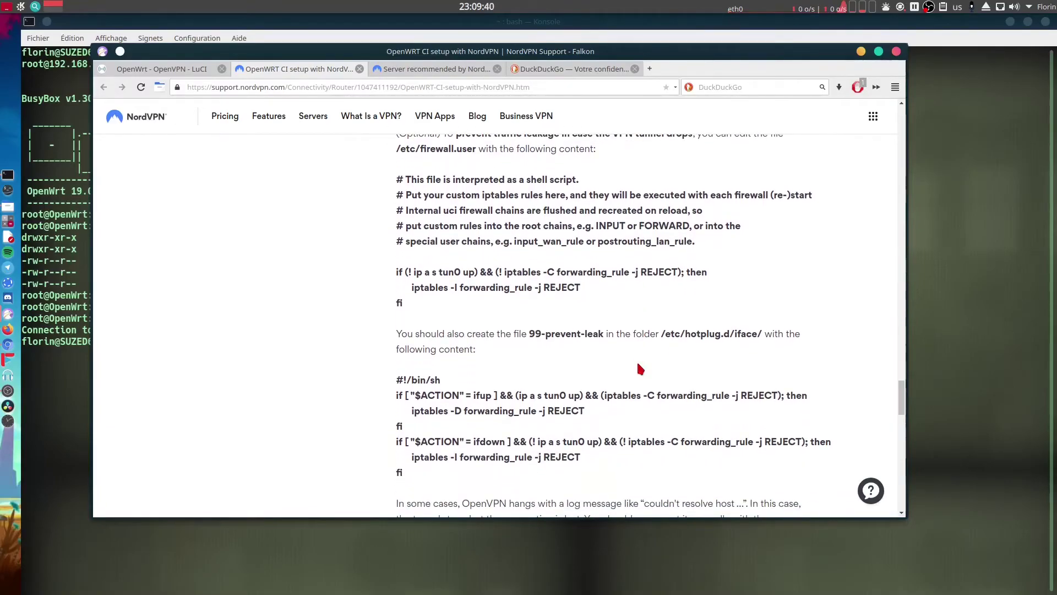
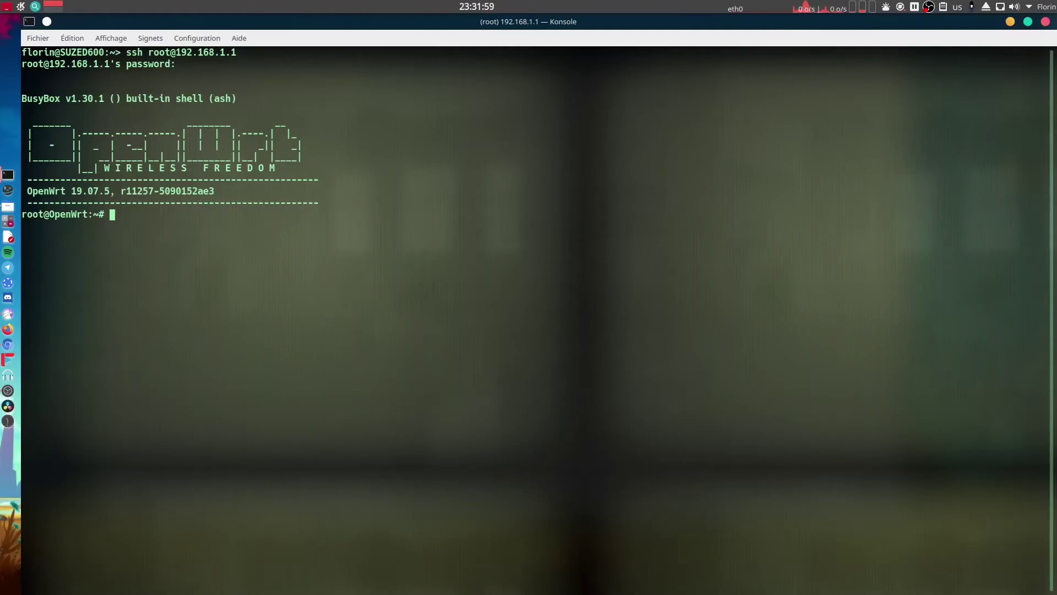
# Prepare vi /etc/firewall.user and copy NordVPN's tun0 leak-prevention code block from the guide.
pyautogui.write('vi /etc/fir')
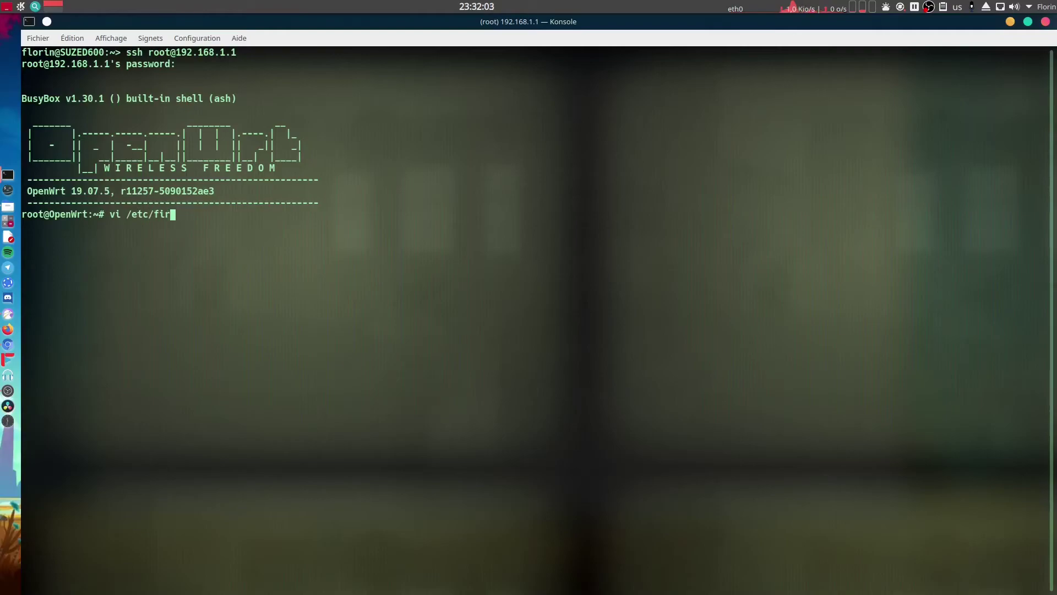
pyautogui.write('ewall.user')
pyautogui.hotkey('alt', 'Tab')
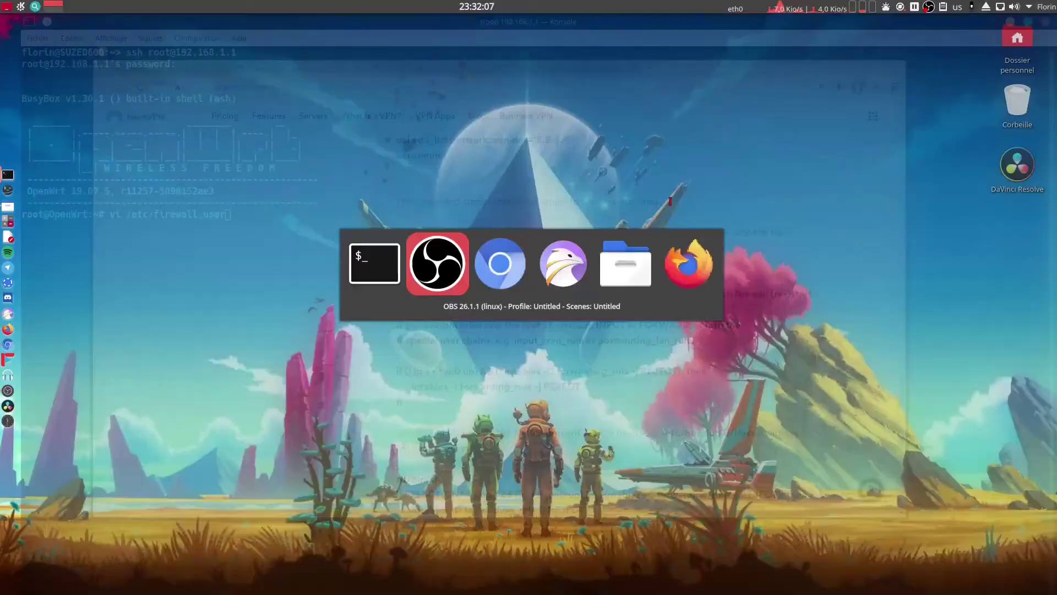
pyautogui.hotkey('alt', 'Tab')
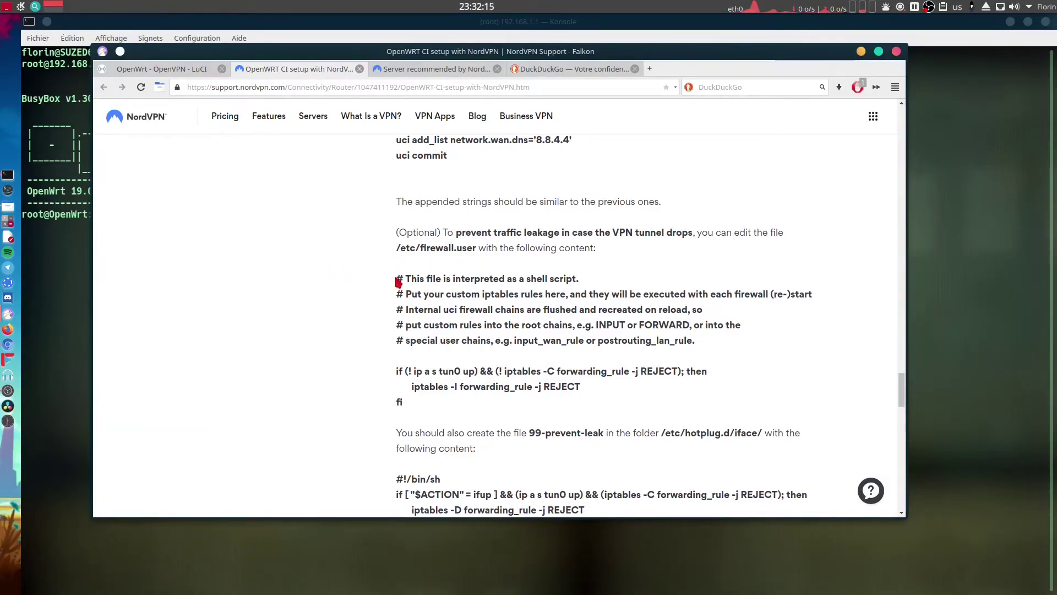
pyautogui.moveTo(396, 278); pyautogui.dragTo(497, 404)
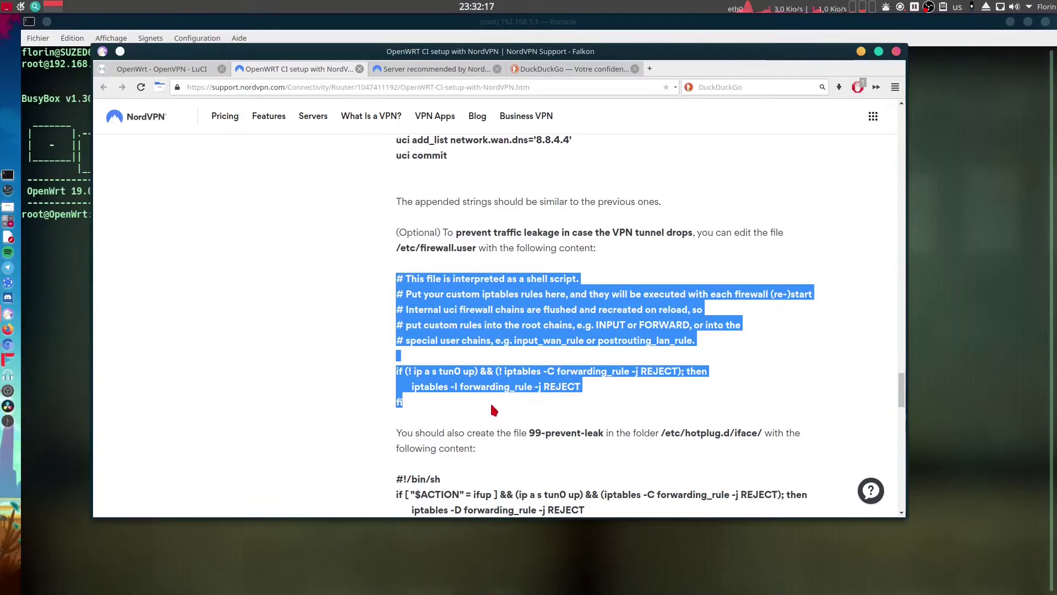
pyautogui.rightClick(497, 334)
pyautogui.click(507, 339)
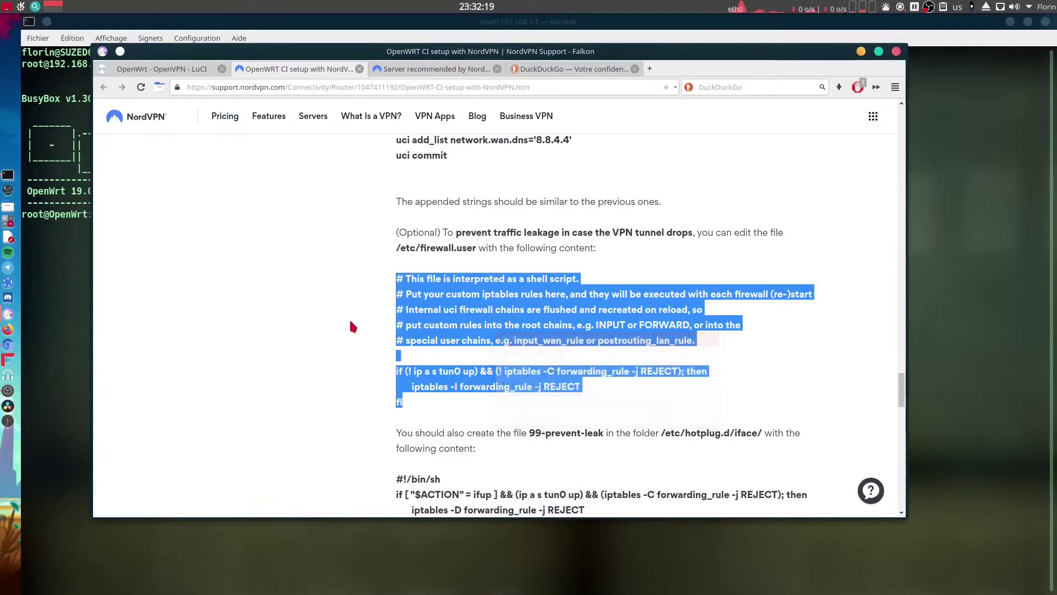
pyautogui.hotkey('alt', 'Tab')
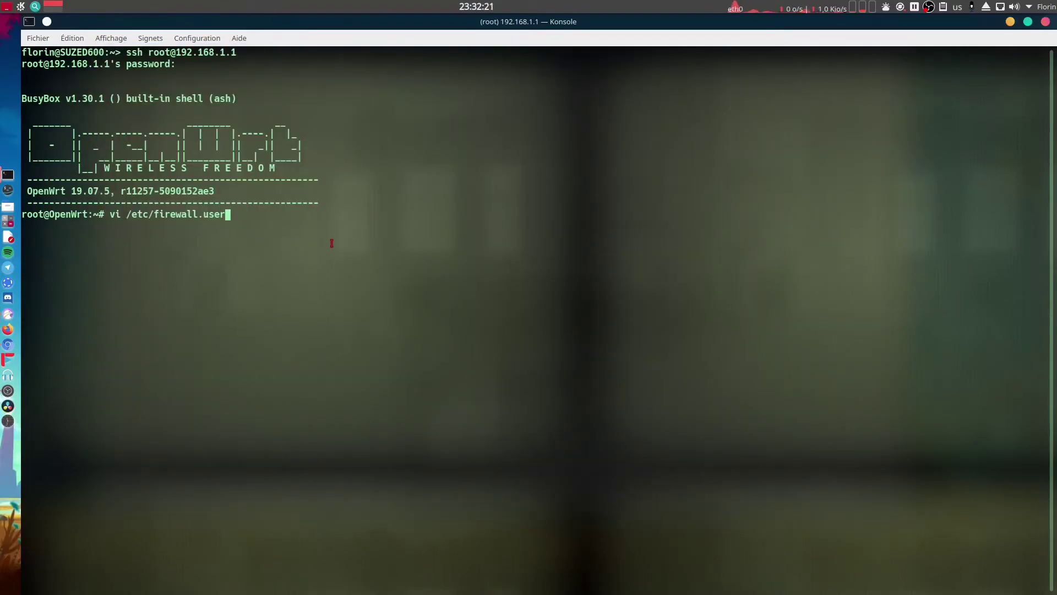
# Append the copied iptables block after a blank line at the end of /etc/firewall.user and save.
pyautogui.press('Return')
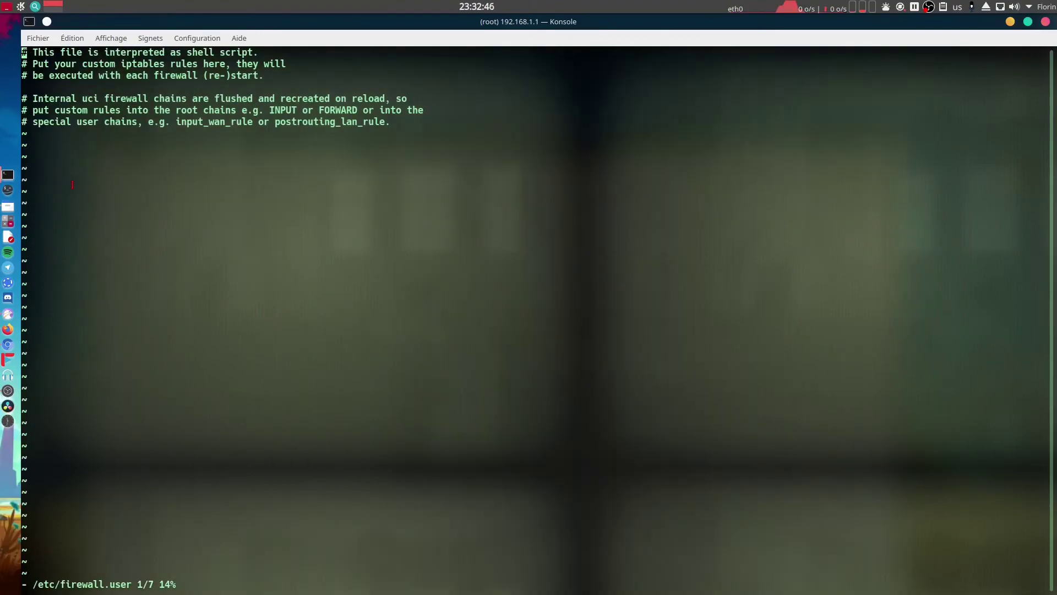
pyautogui.press('Down')
pyautogui.press('Down')
pyautogui.press('Down')
pyautogui.press('Down')
pyautogui.press('Down')
pyautogui.press('Down')
pyautogui.press('o')
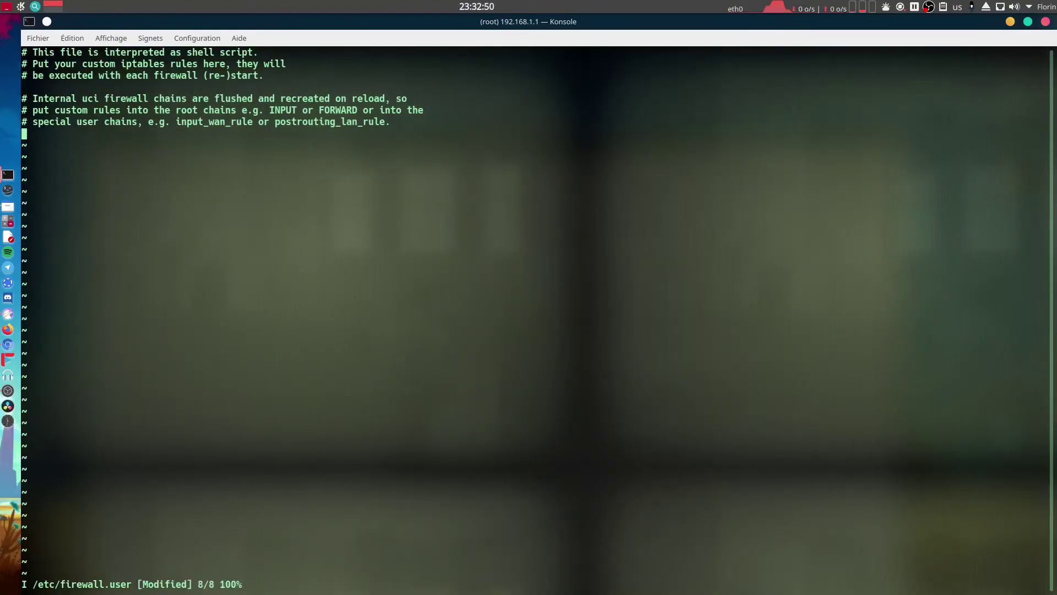
pyautogui.press('Return')
pyautogui.hotkey('ctrl', 'shift', 'v')
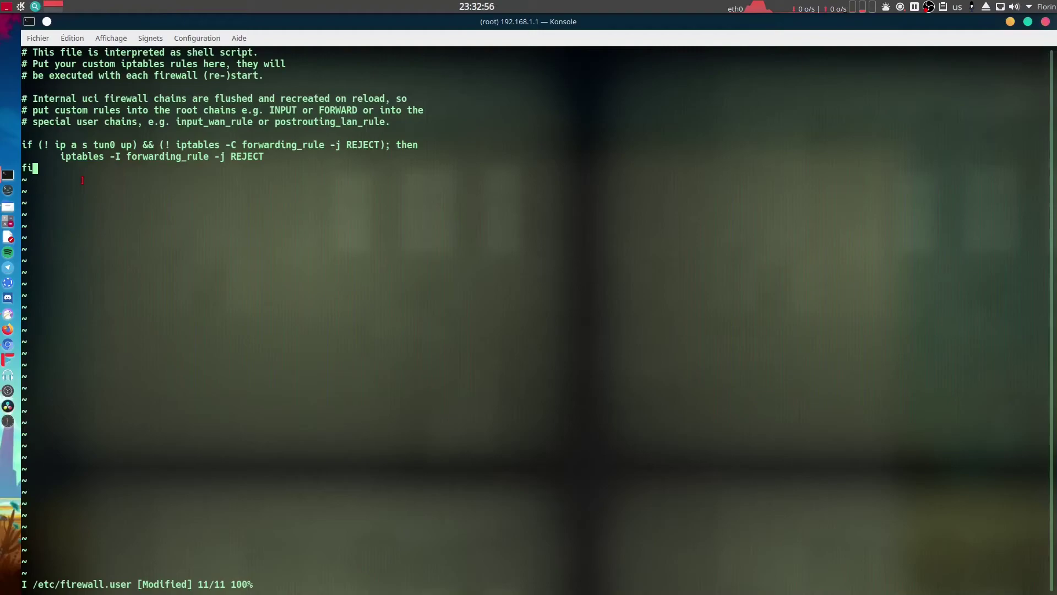
pyautogui.press('Escape')
pyautogui.press(':')
pyautogui.write('wq')
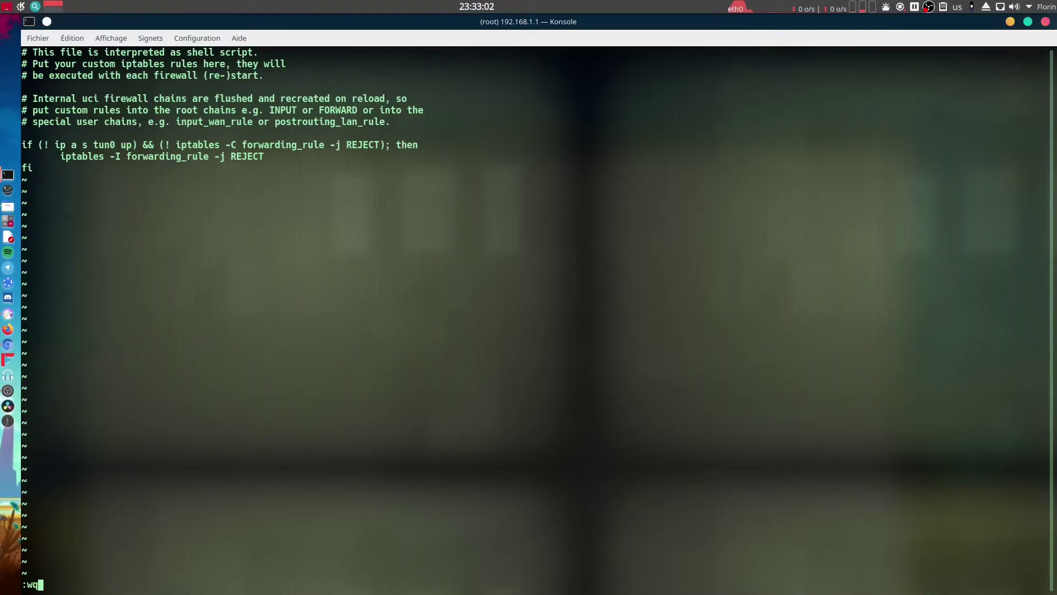
pyautogui.press('Return')
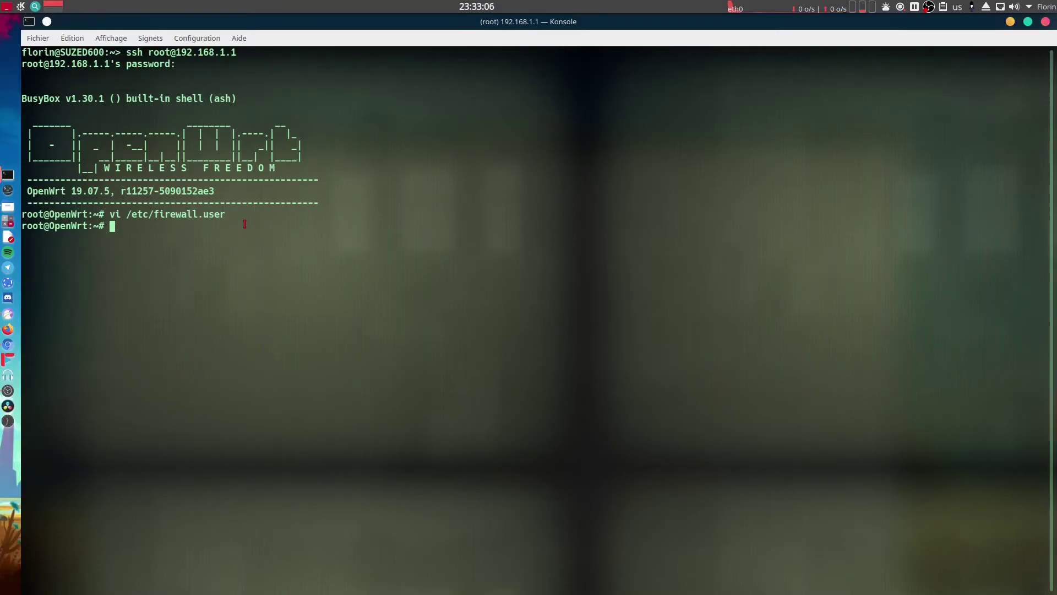
# Open the new file /etc/hotplug.d/iface/99-prevent-leak in vi, copying its name from the guide.
pyautogui.hotkey('alt', 'Tab')
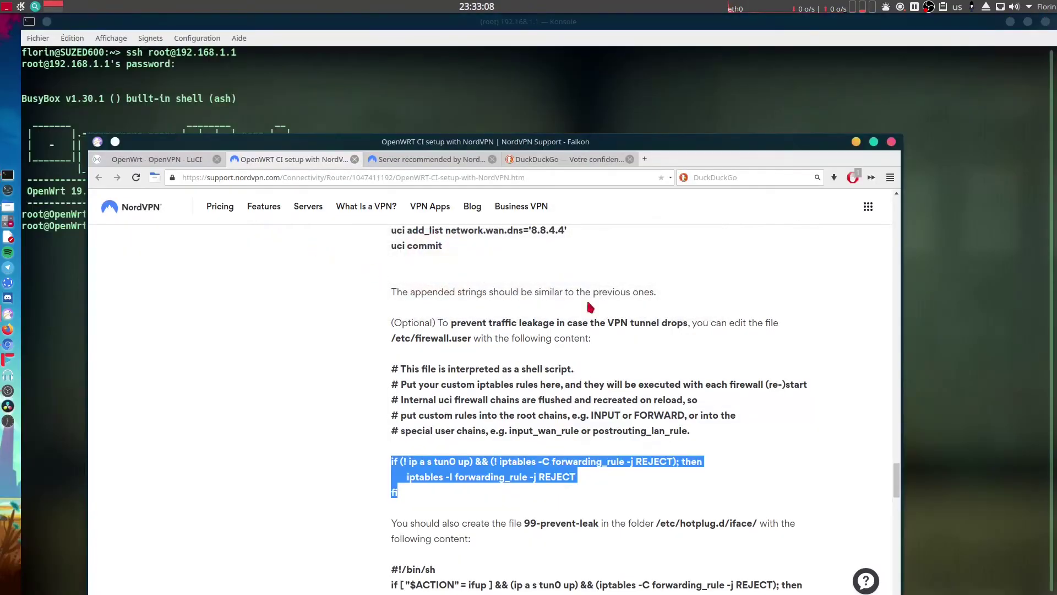
pyautogui.moveTo(572, 144); pyautogui.dragTo(706, 62)
pyautogui.click(683, 454)
pyautogui.scroll(-3, 684, 444)
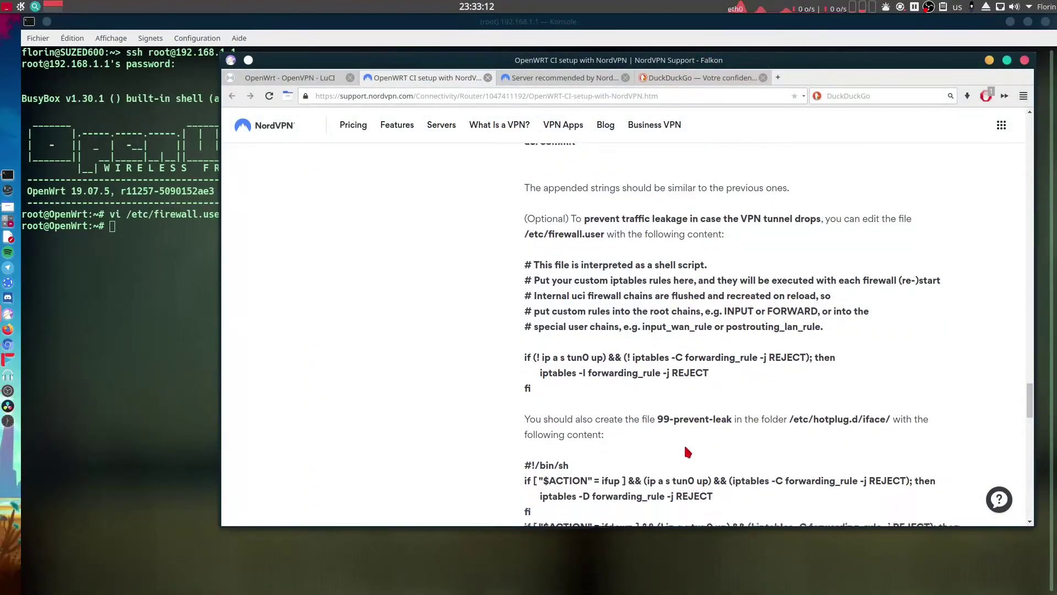
pyautogui.scroll(-1, 685, 436)
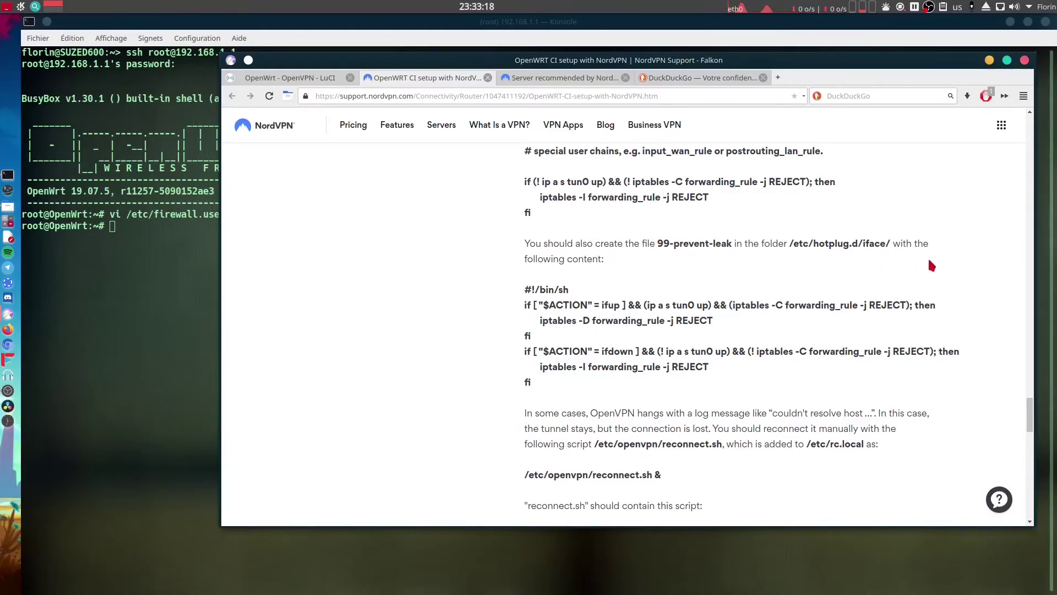
pyautogui.moveTo(658, 243); pyautogui.dragTo(733, 243)
pyautogui.hotkey('ctrl', 'c')
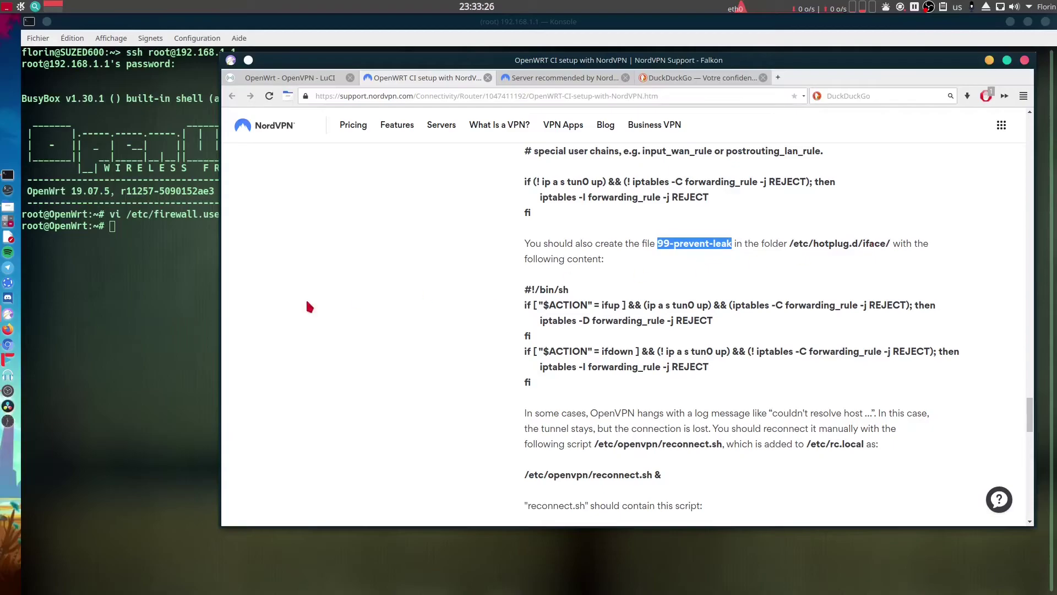
pyautogui.click(126, 234)
pyautogui.write('vi /etc')
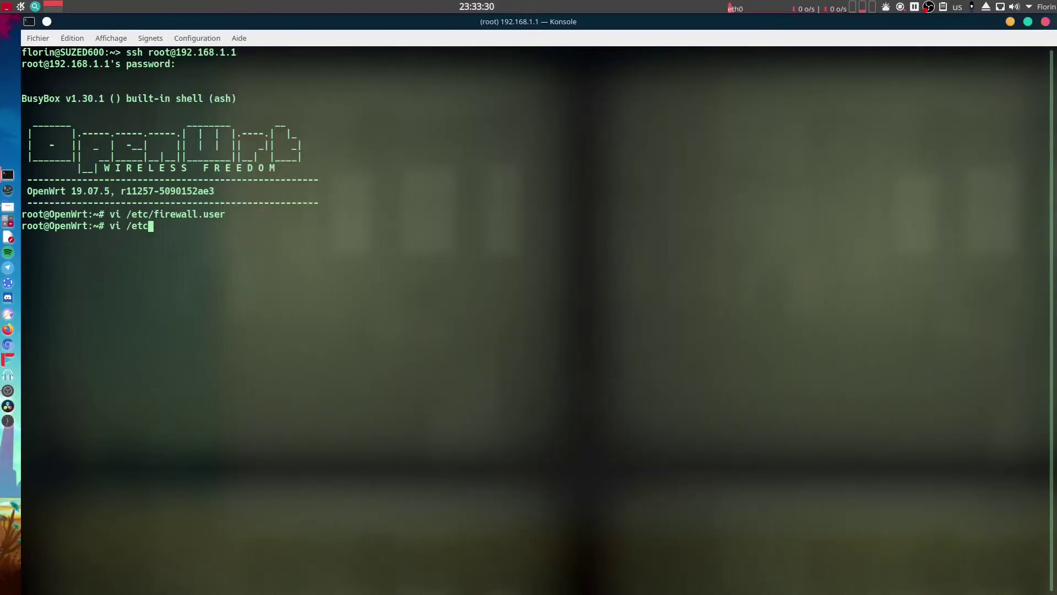
pyautogui.write('/hotplug')
pyautogui.hotkey('alt', 'Tab')
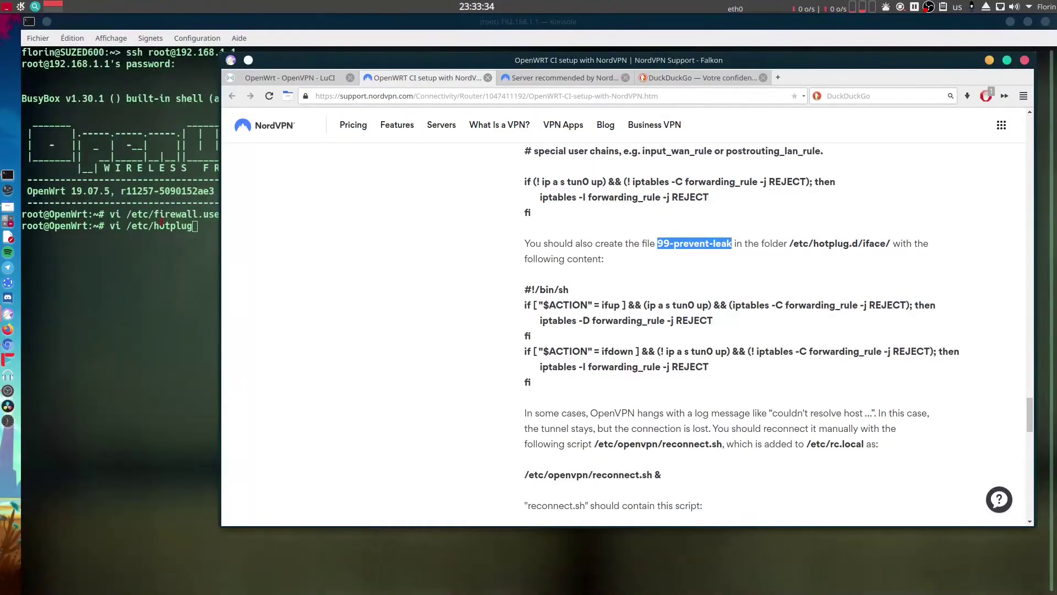
pyautogui.hotkey('alt', 'Tab')
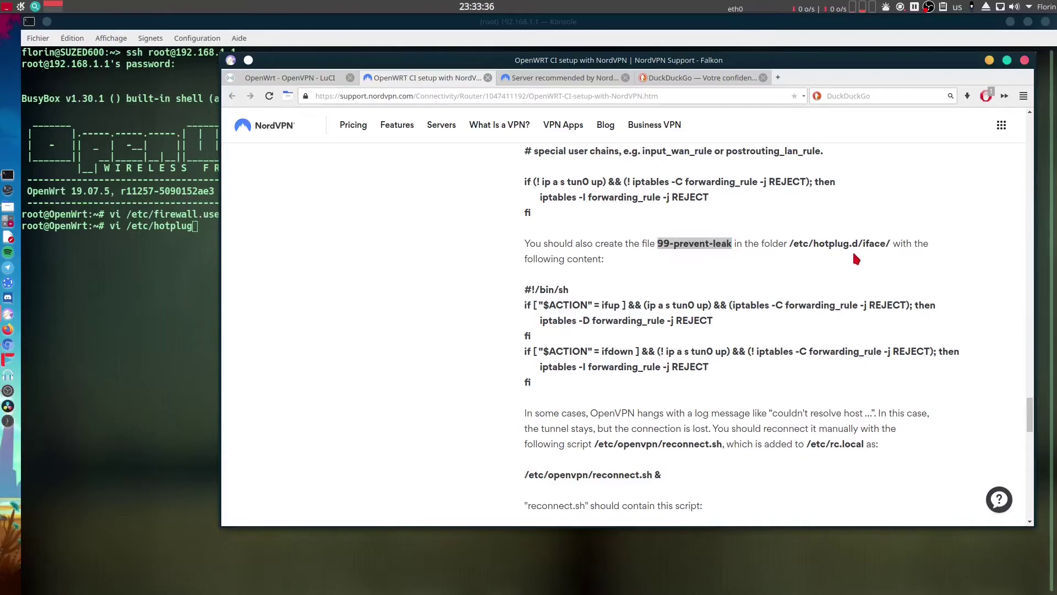
pyautogui.write('.d')
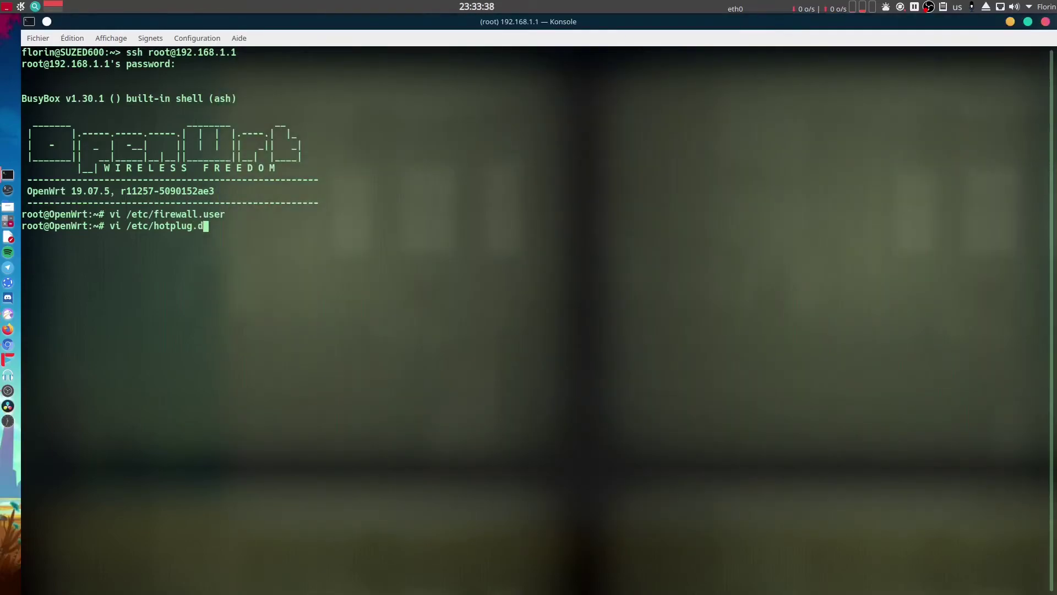
pyautogui.write('/i')
pyautogui.press('Tab')
pyautogui.hotkey('ctrl', 'shift', 'v')
pyautogui.press('Return')
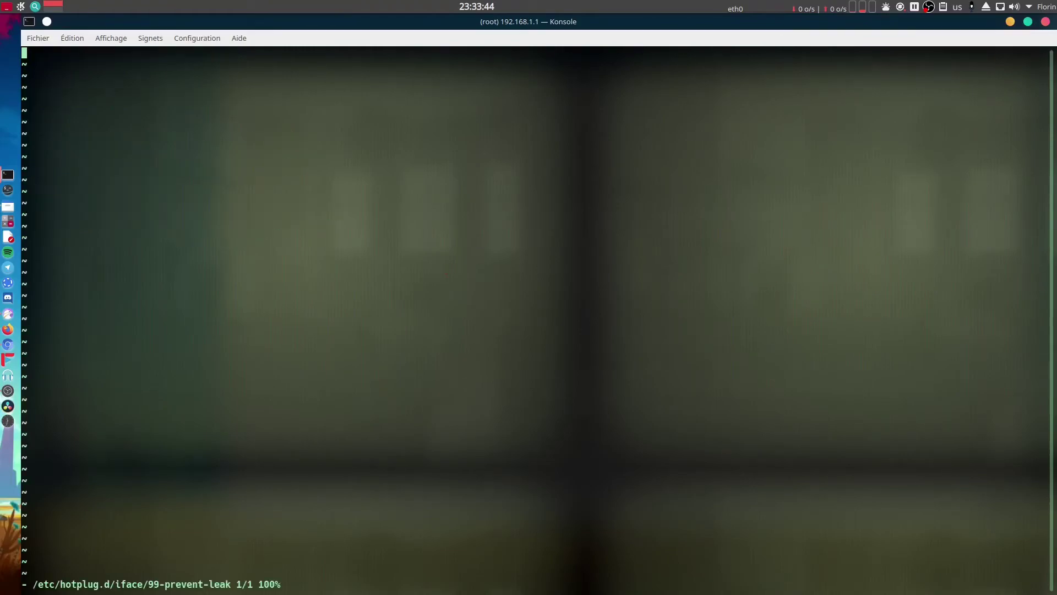
# Paste the seven-line ifup/ifdown leak-prevention script from the guide into the file and save.
pyautogui.hotkey('alt', 'Tab')
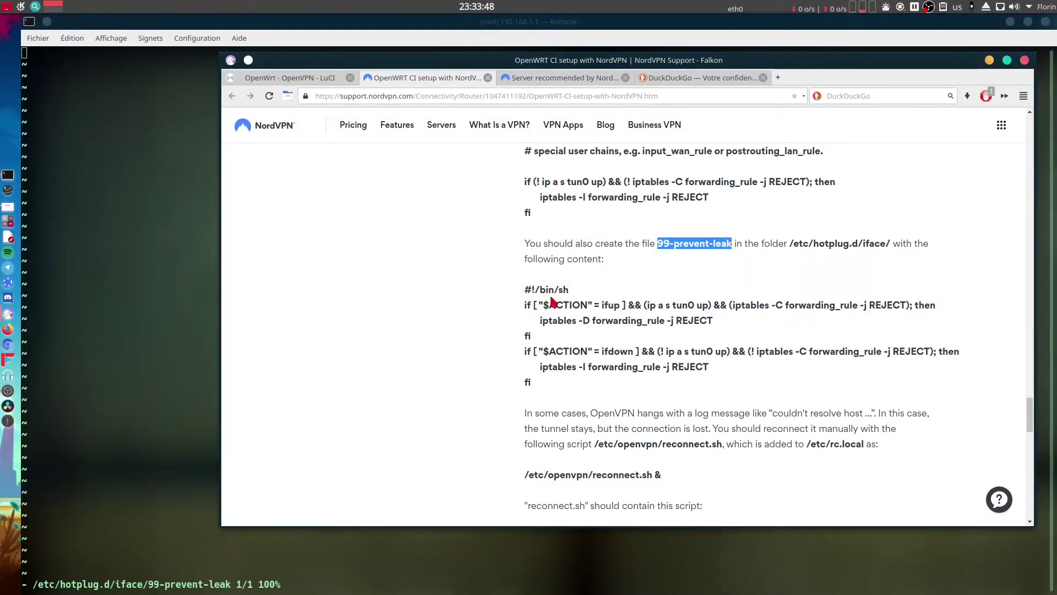
pyautogui.moveTo(527, 291); pyautogui.dragTo(546, 388)
pyautogui.hotkey('ctrl', 'c')
pyautogui.rightClick(563, 353)
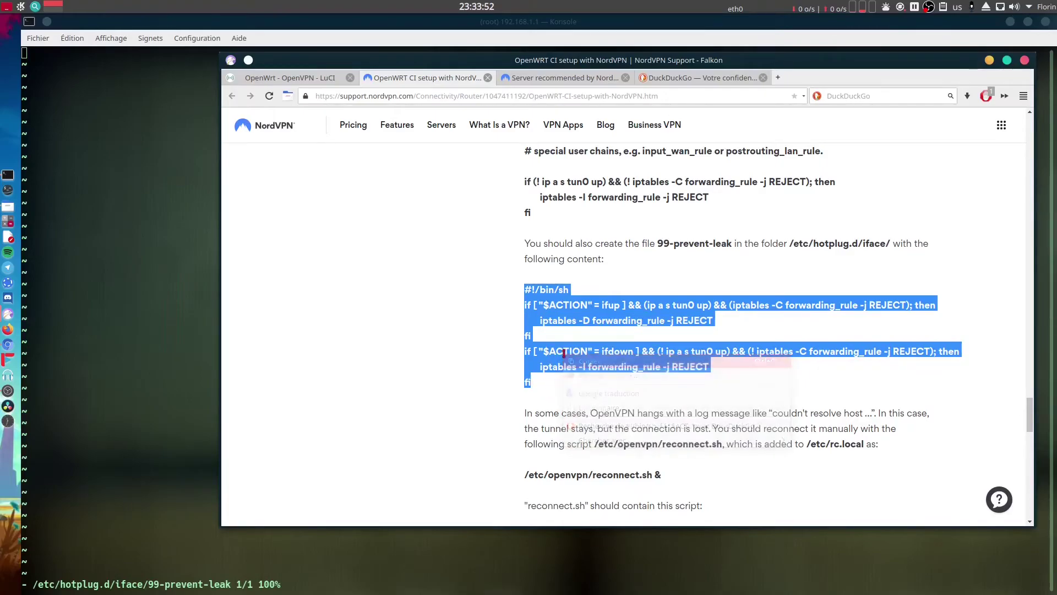
pyautogui.rightClick(581, 358)
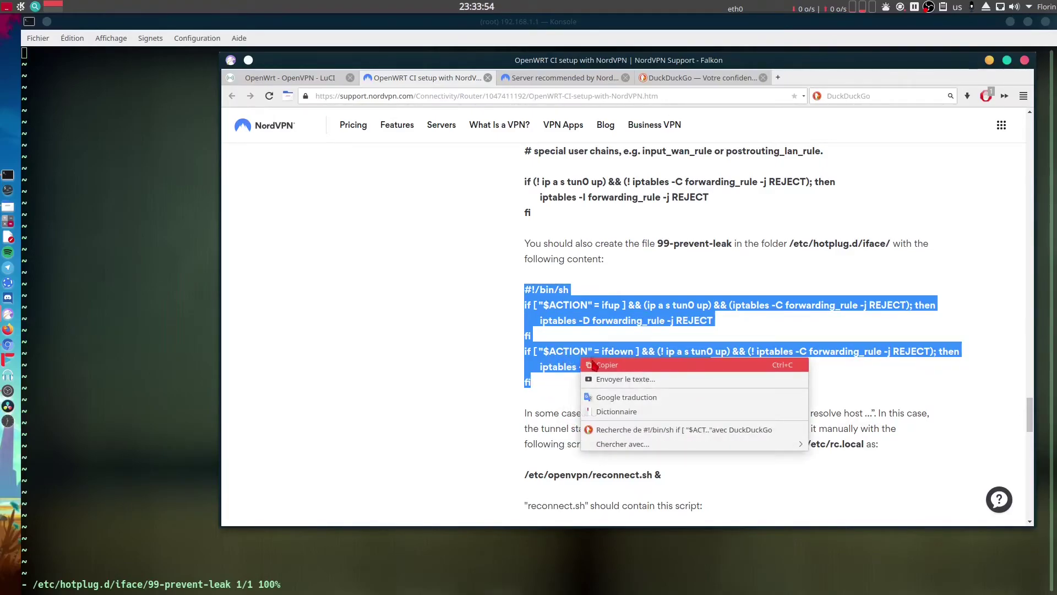
pyautogui.click(595, 365)
pyautogui.click(175, 273)
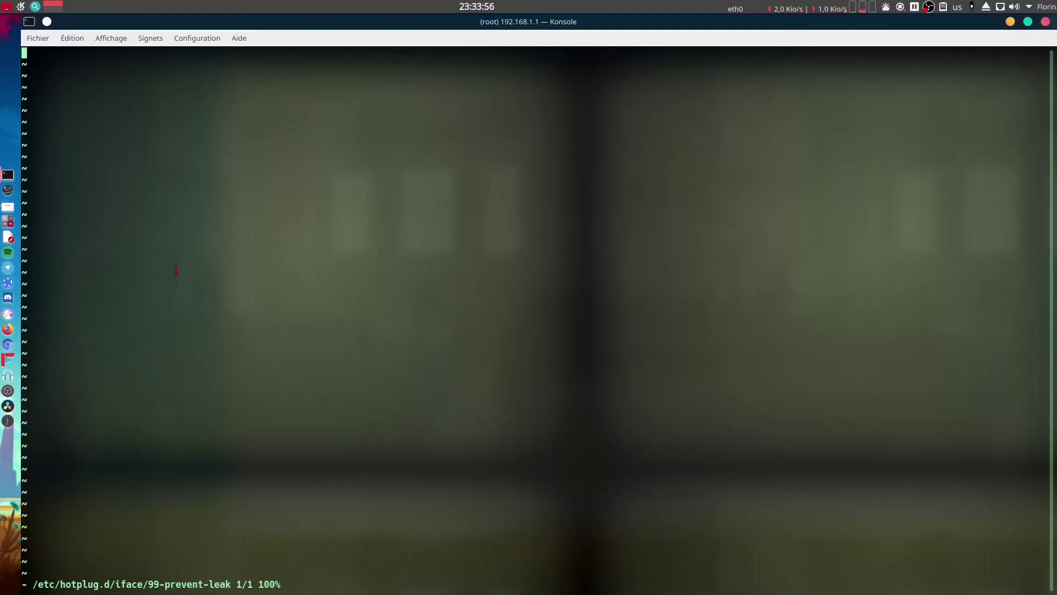
pyautogui.press('i')
pyautogui.hotkey('ctrl', 'shift', 'v')
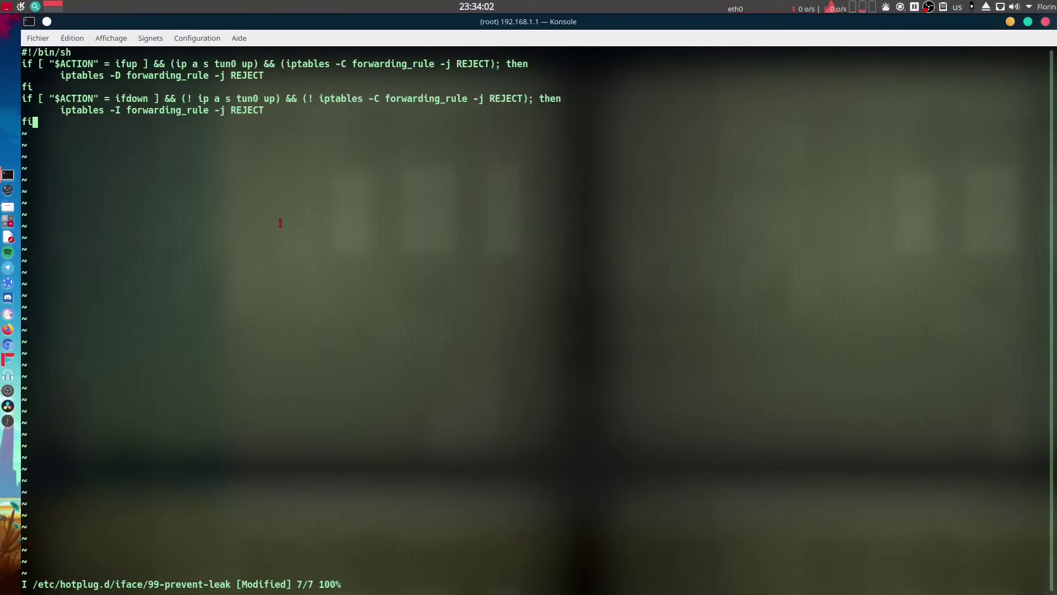
pyautogui.press('Escape')
pyautogui.hotkey('shift', ';')
pyautogui.write('wq')
pyautogui.press('Return')
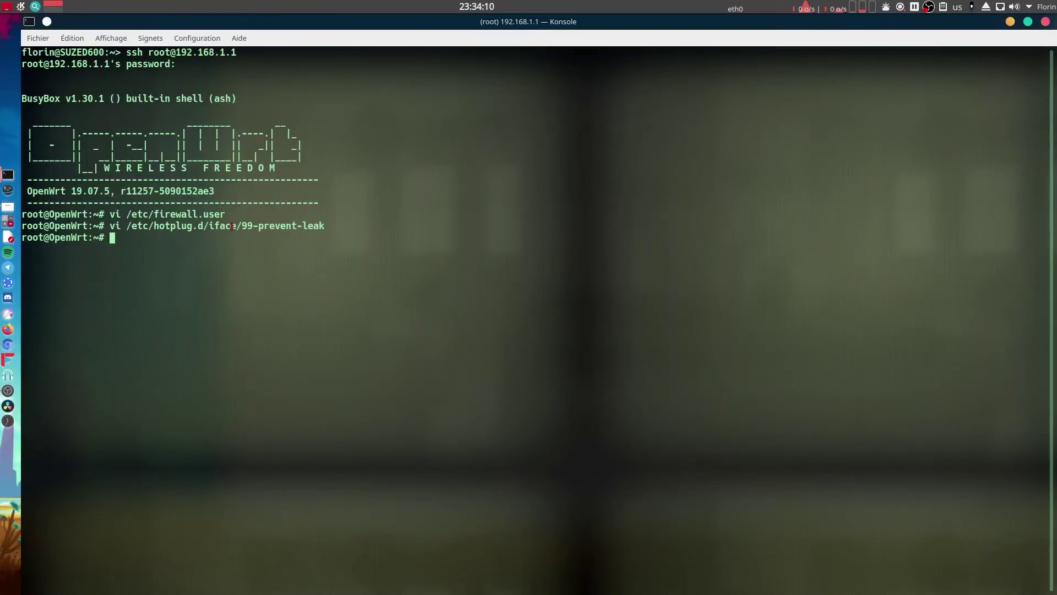
# Copy the /etc/openvpn/reconnect.sh path from the guide and open that file in vi.
pyautogui.hotkey('alt', 'Tab')
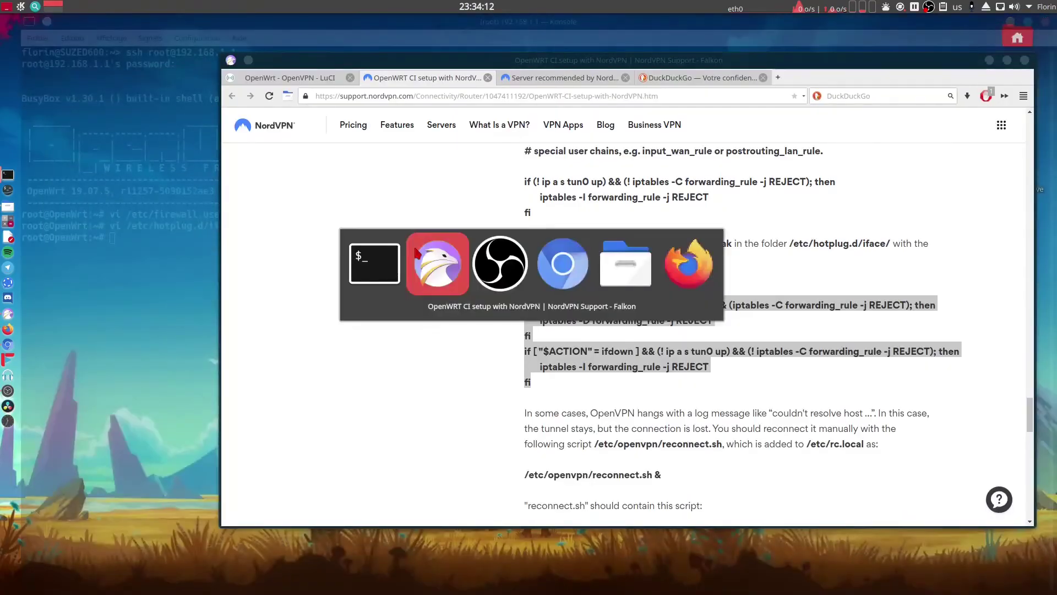
pyautogui.click(612, 423)
pyautogui.scroll(-3, 612, 422)
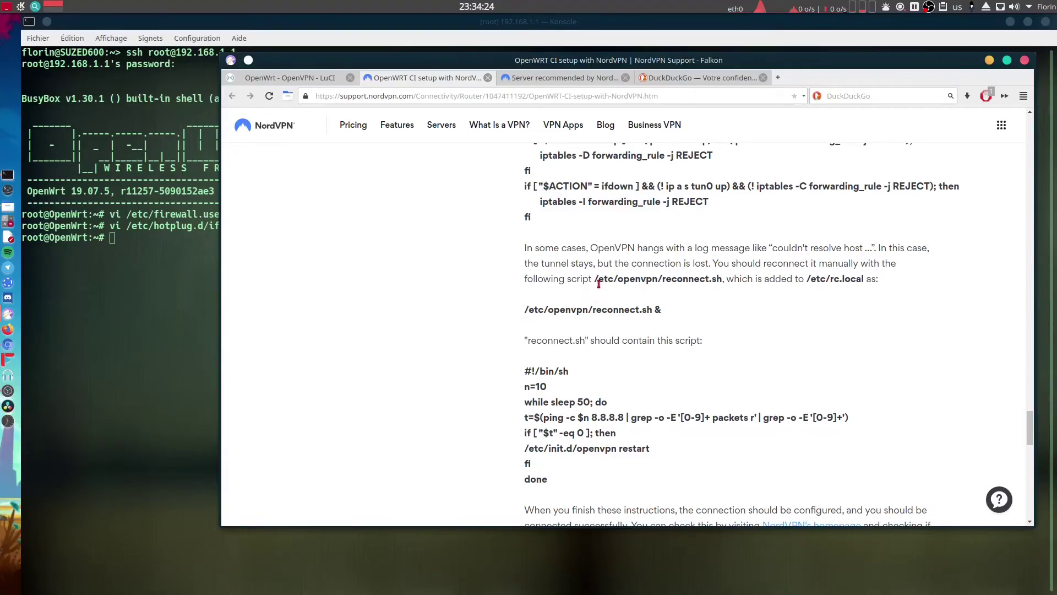
pyautogui.moveTo(595, 280); pyautogui.dragTo(725, 279)
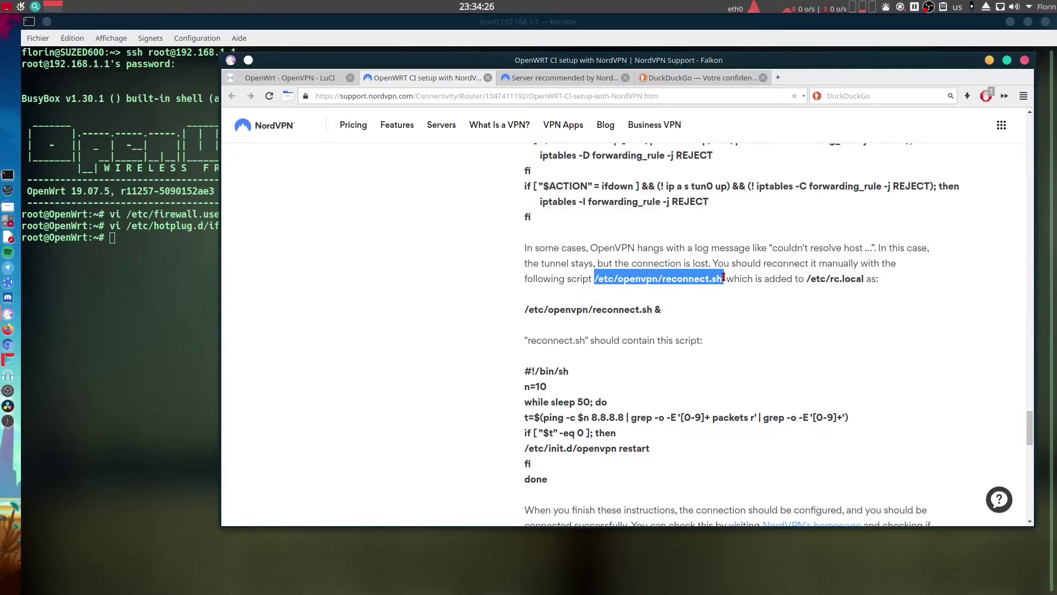
pyautogui.click(629, 283)
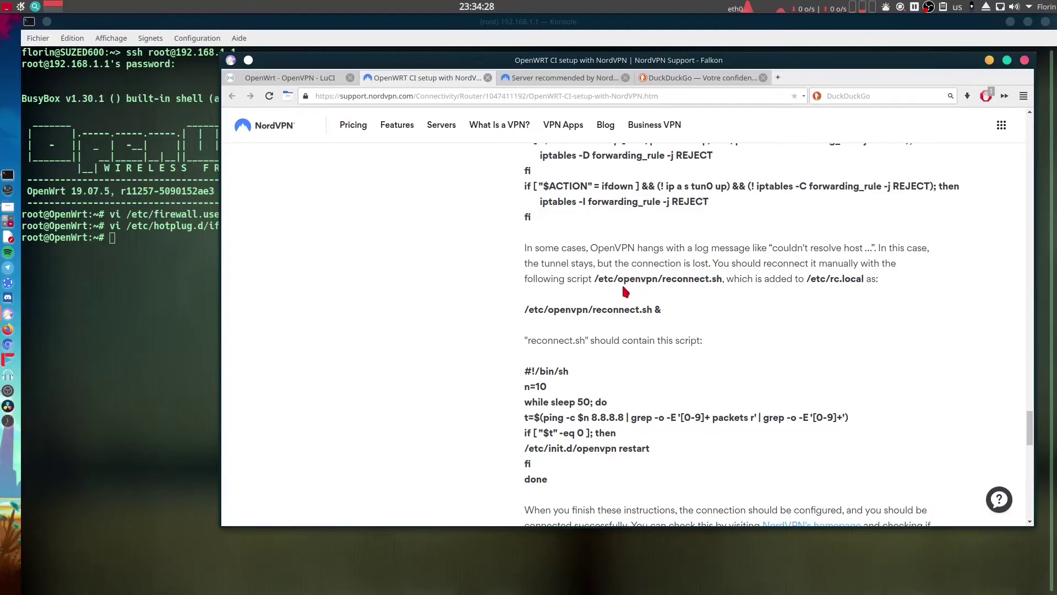
pyautogui.moveTo(595, 280); pyautogui.dragTo(722, 279)
pyautogui.rightClick(699, 279)
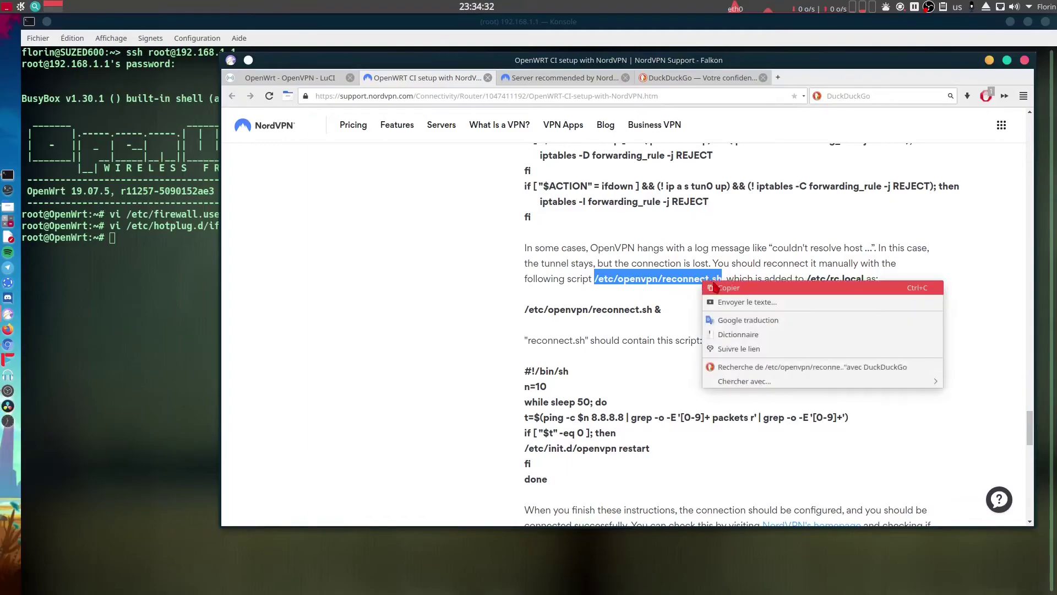
pyautogui.click(715, 286)
pyautogui.click(134, 250)
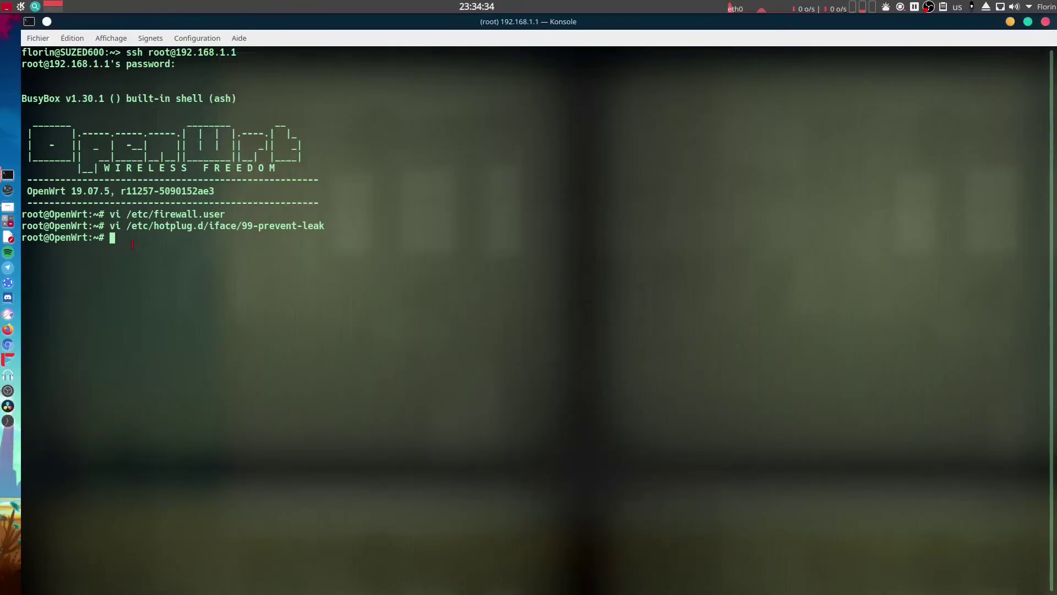
pyautogui.write('vi')
pyautogui.hotkey('ctrl', 'shift', 'v')
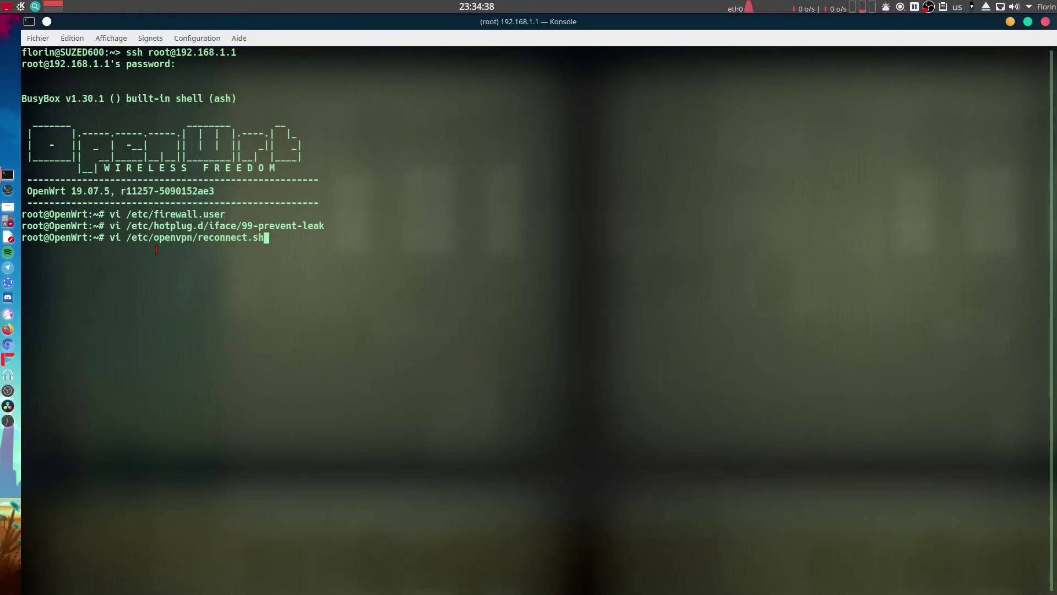
pyautogui.press('Return')
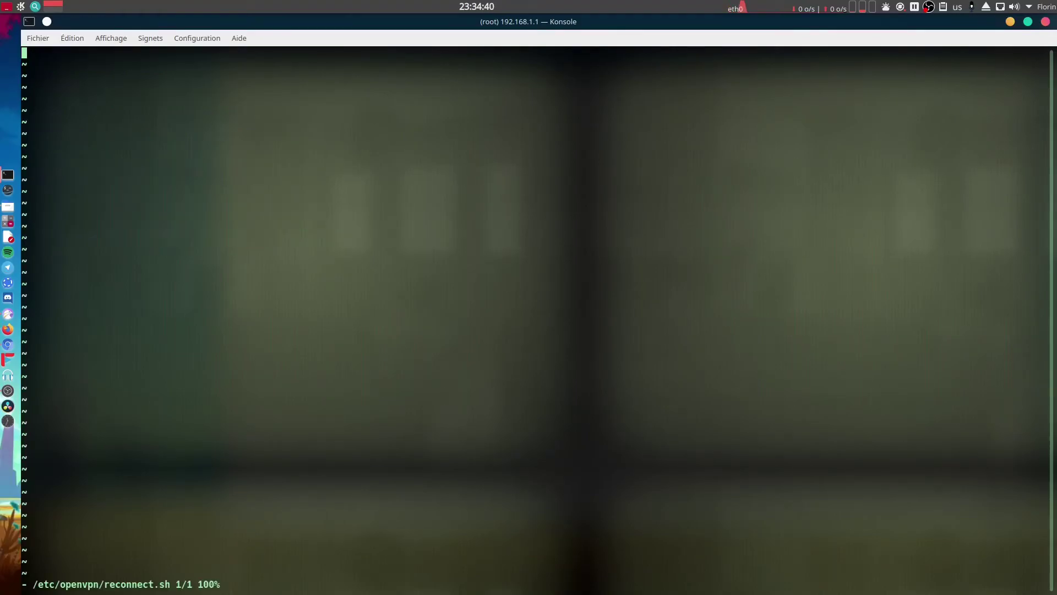
# Paste the guide's ping-8.8.8.8 OpenVPN restart script into reconnect.sh and save.
pyautogui.hotkey('alt', 'Tab')
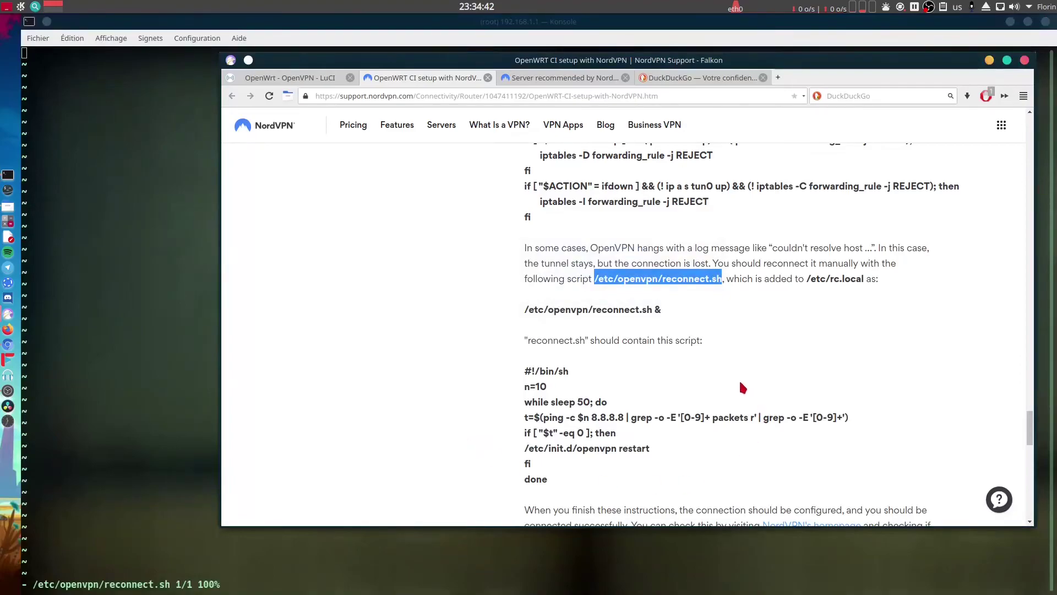
pyautogui.scroll(-1, 740, 387)
pyautogui.moveTo(556, 414); pyautogui.dragTo(518, 309)
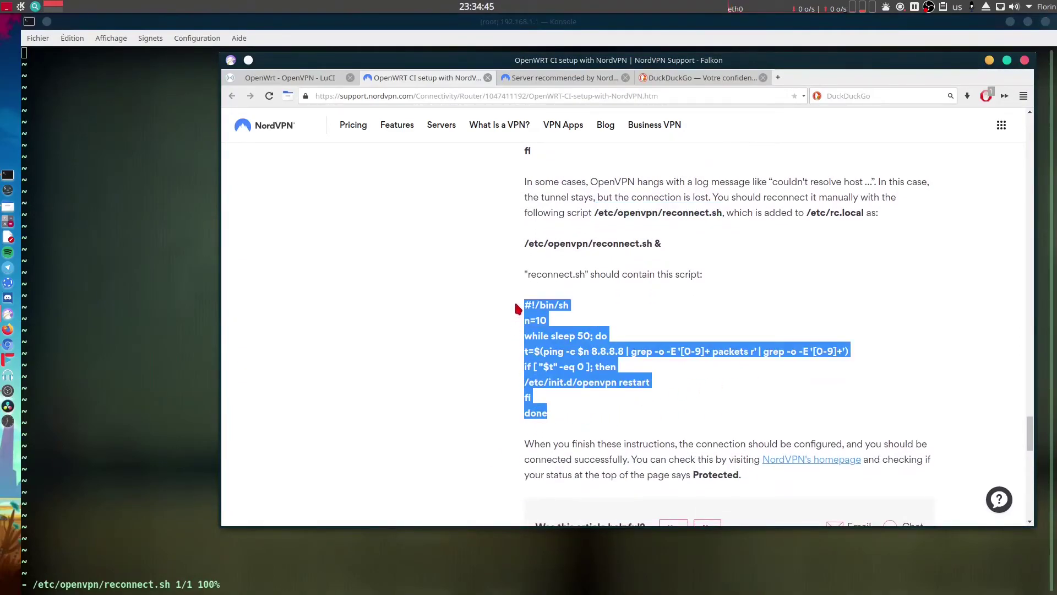
pyautogui.rightClick(554, 337)
pyautogui.click(569, 345)
pyautogui.click(169, 246)
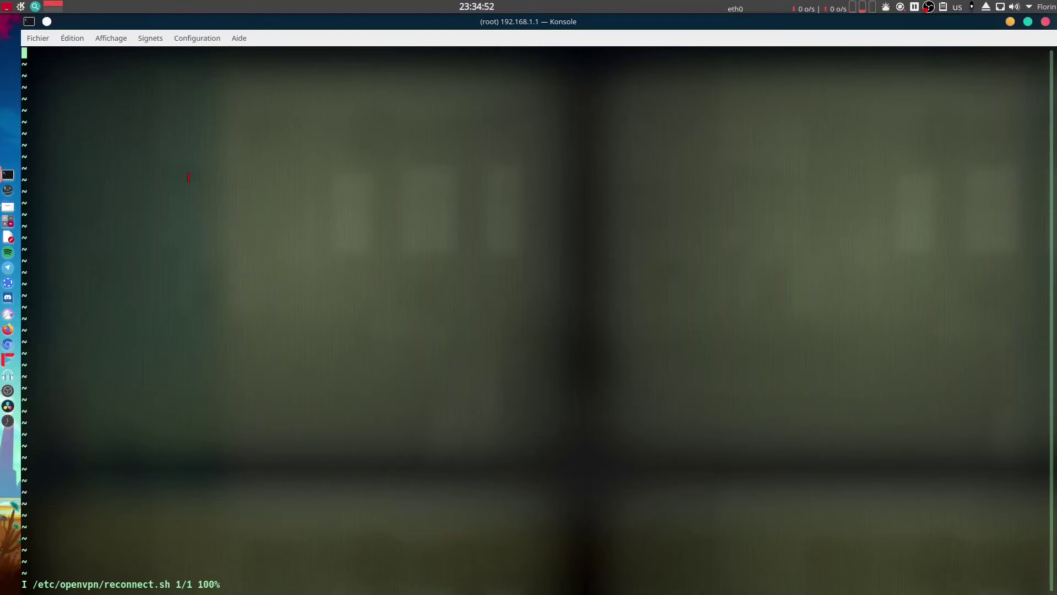
pyautogui.hotkey('ctrl', 'shift', 'v')
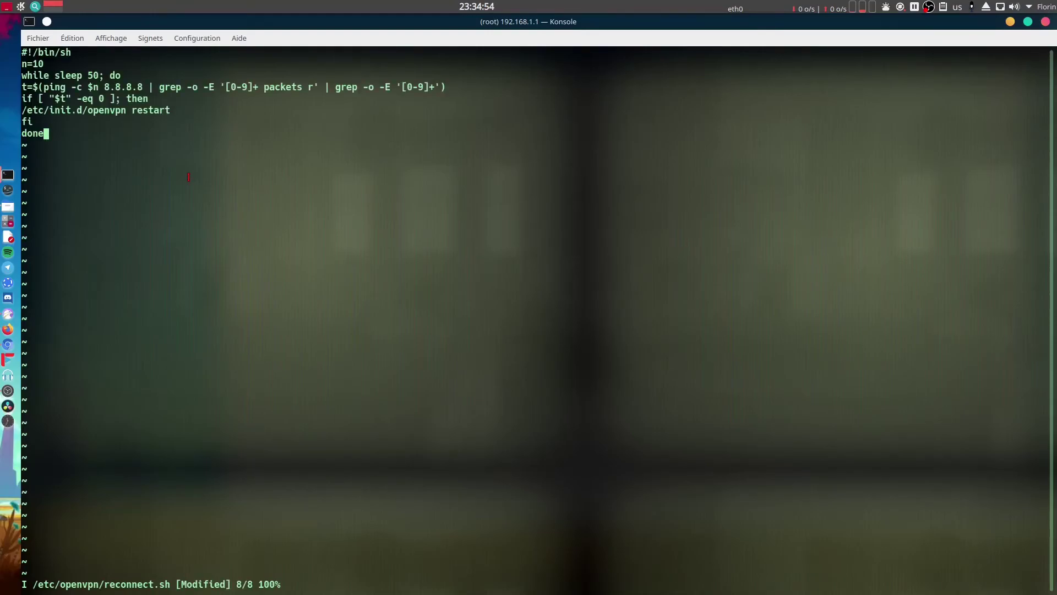
pyautogui.press('Escape')
pyautogui.hotkey('shift', ';')
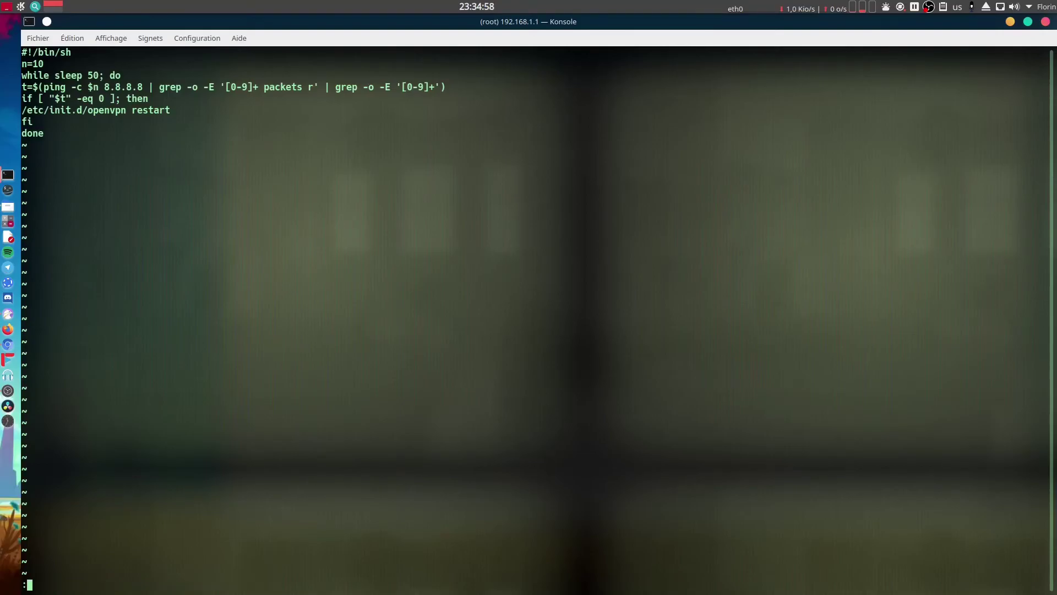
pyautogui.write('wq')
pyautogui.press('Return')
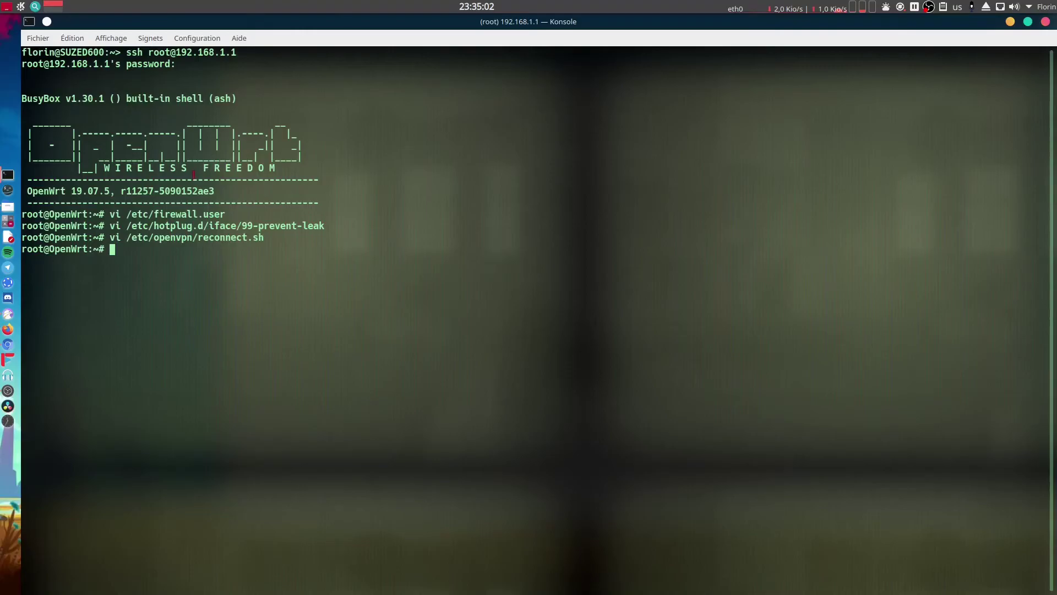
# Copy '/etc/openvpn/reconnect.sh &' from the guide's /etc/rc.local section.
pyautogui.hotkey('alt', 'Tab')
pyautogui.click(692, 274)
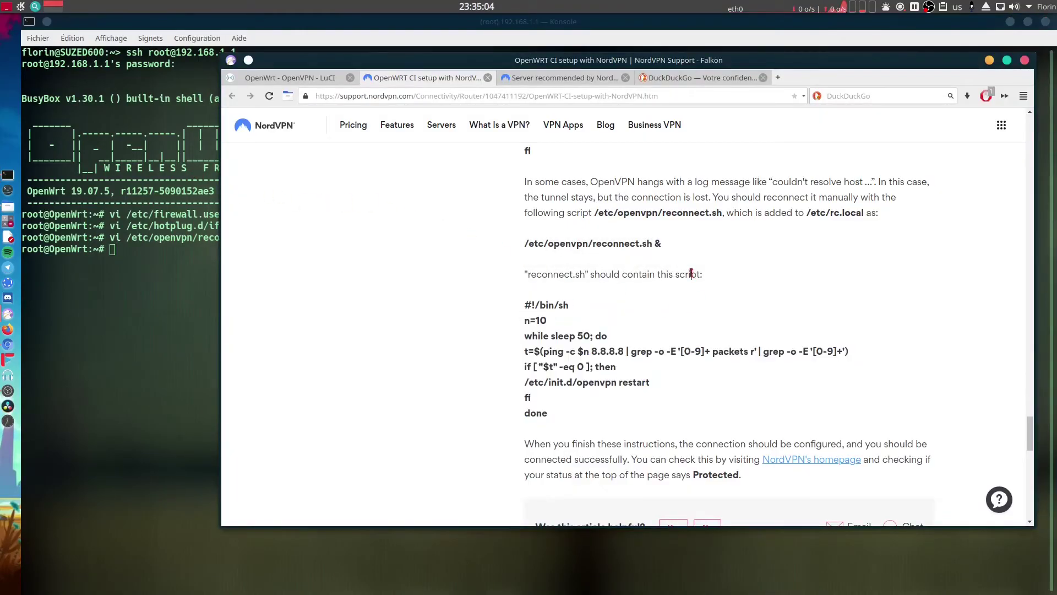
pyautogui.scroll(1, 695, 245)
pyautogui.moveTo(806, 249); pyautogui.dragTo(866, 249)
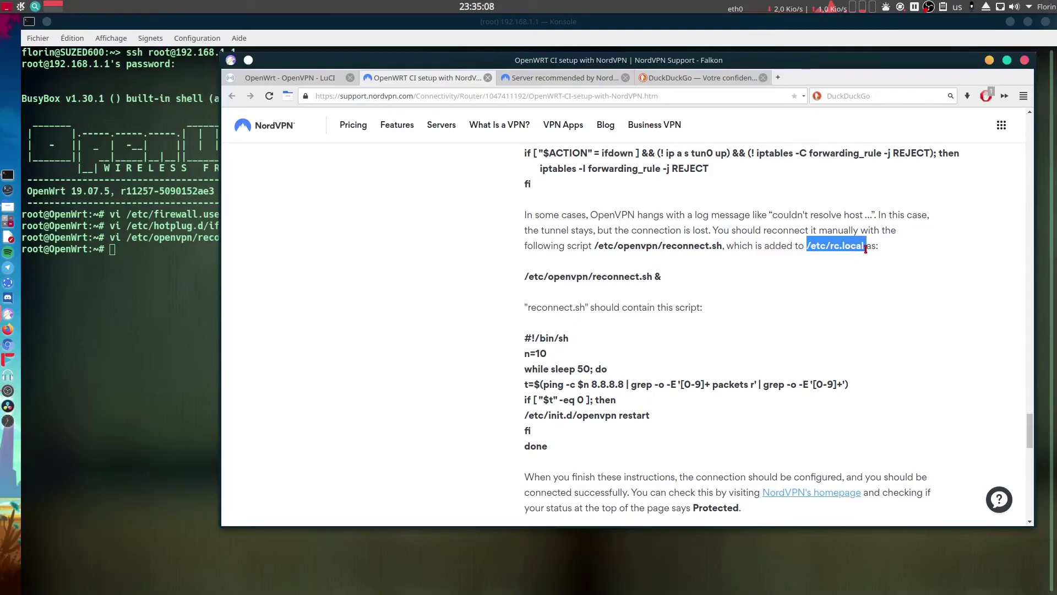
pyautogui.moveTo(524, 277); pyautogui.dragTo(661, 277)
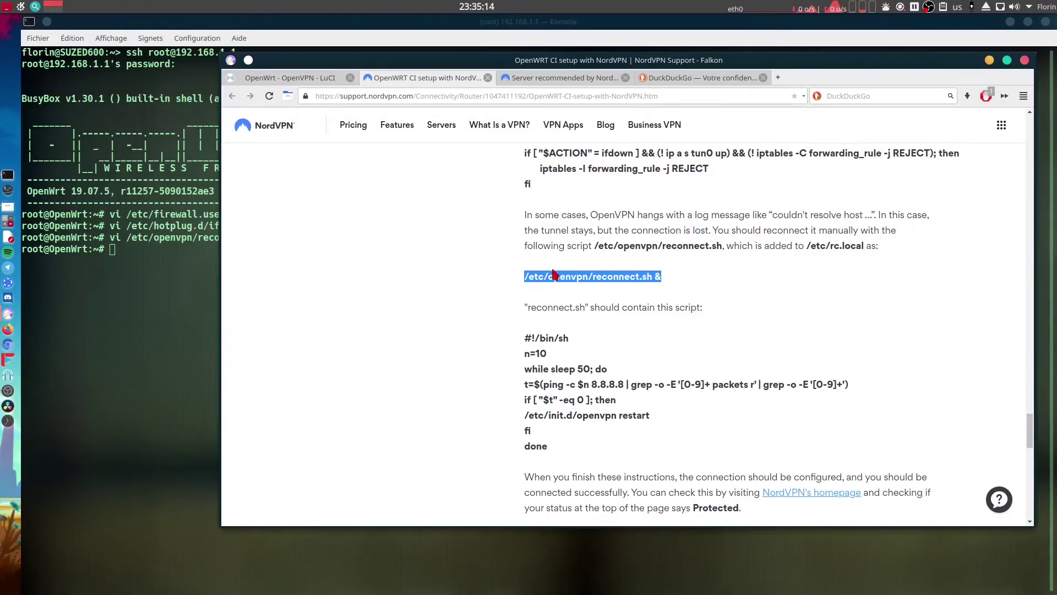
pyautogui.rightClick(615, 282)
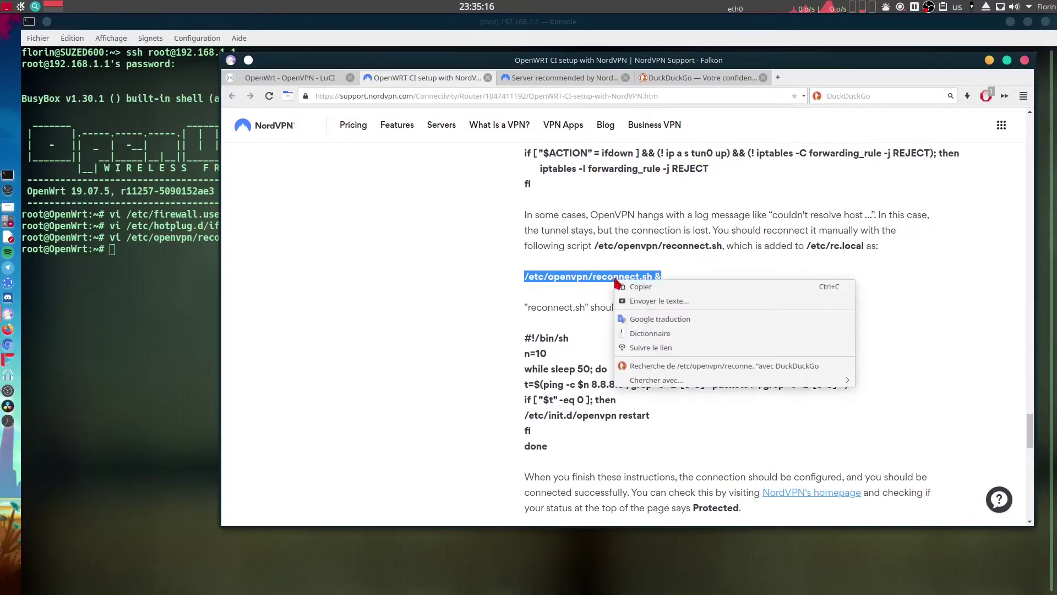
pyautogui.click(634, 286)
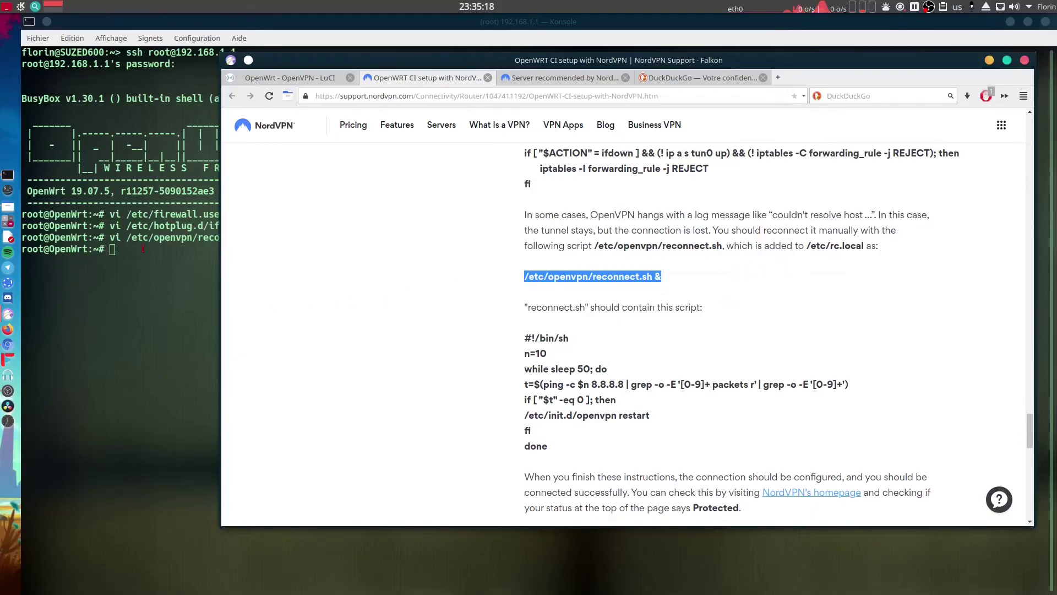
# Insert '/etc/openvpn/reconnect.sh &' just above exit 0 in /etc/rc.local, remove the extra blank line, and save.
pyautogui.click(142, 250)
pyautogui.write('vi /etc/rc.local')
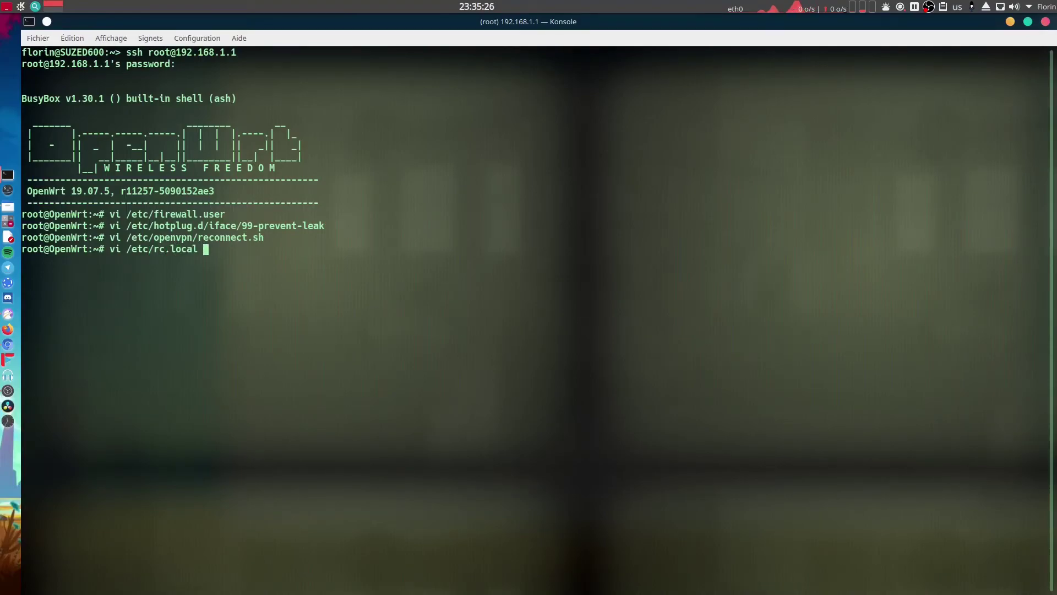
pyautogui.hotkey('alt', 'Tab')
pyautogui.hotkey('alt', 'Tab')
pyautogui.press('Return')
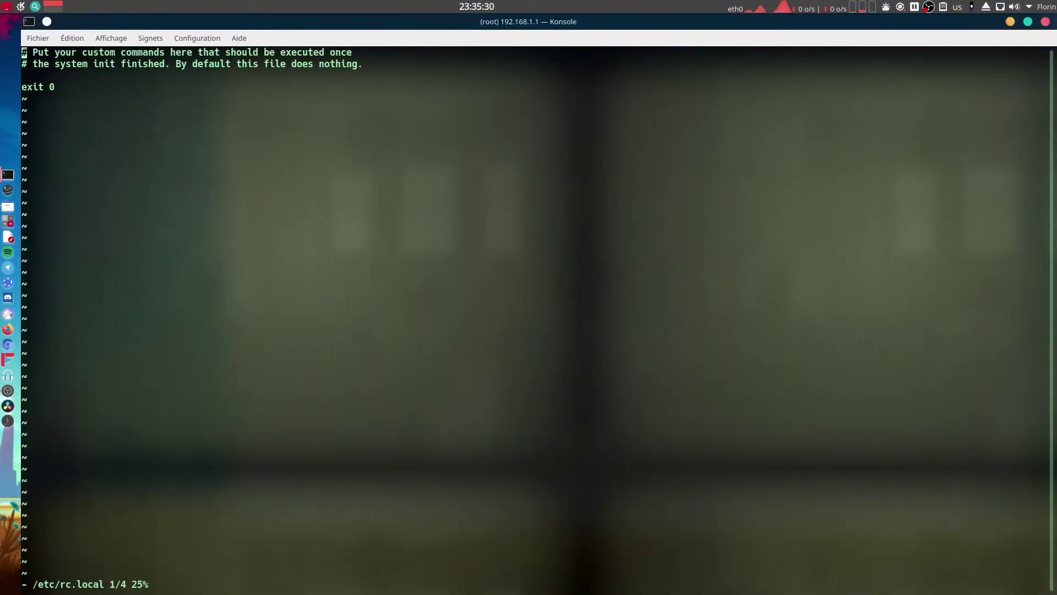
pyautogui.press('Down')
pyautogui.press('Down')
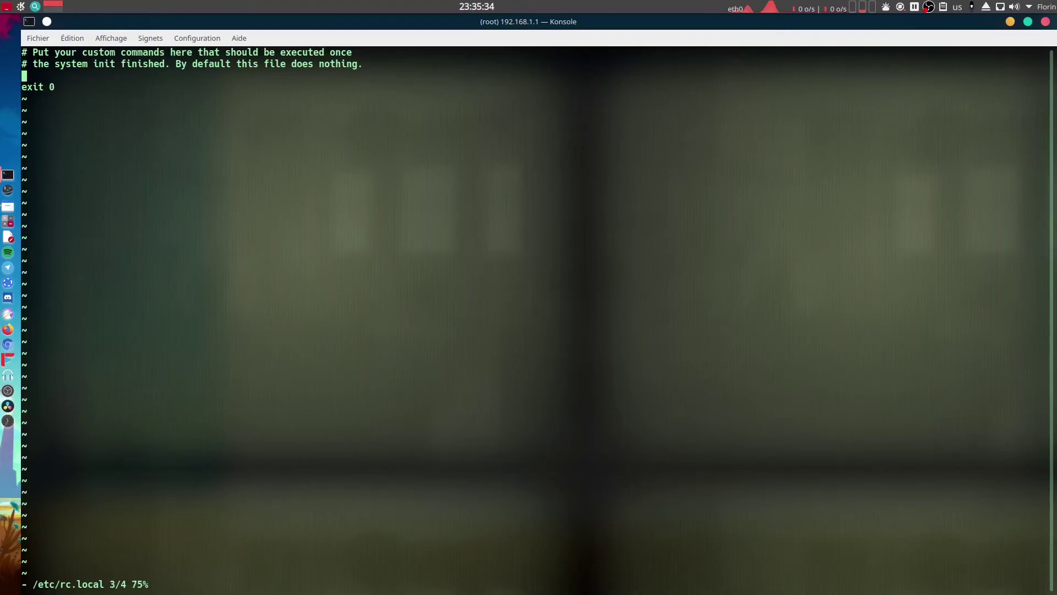
pyautogui.press('i')
pyautogui.press('Return')
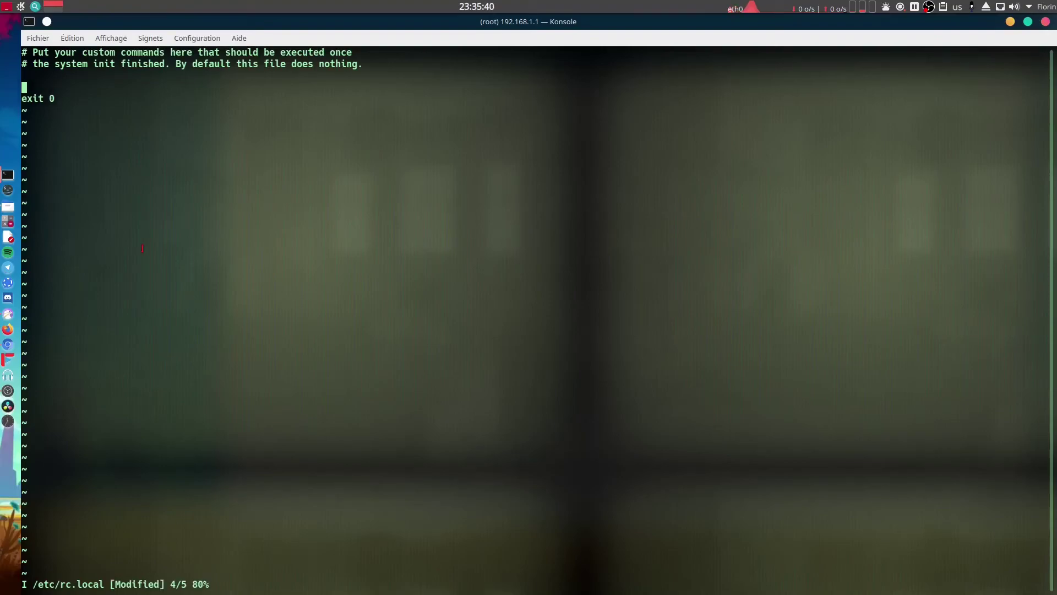
pyautogui.hotkey('ctrl', 'shift', 'v')
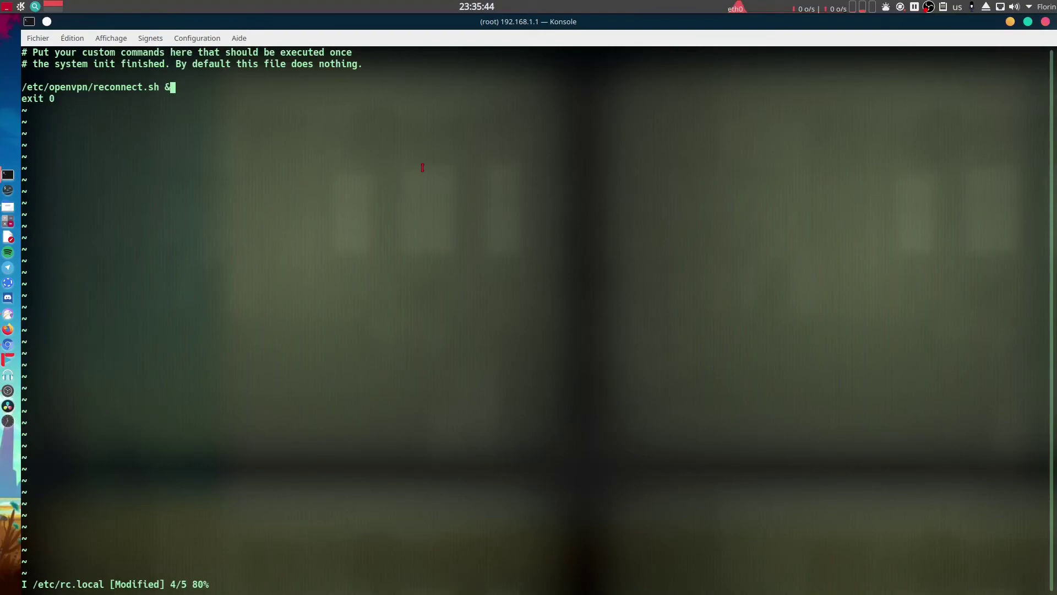
pyautogui.press('Up')
pyautogui.press('Delete')
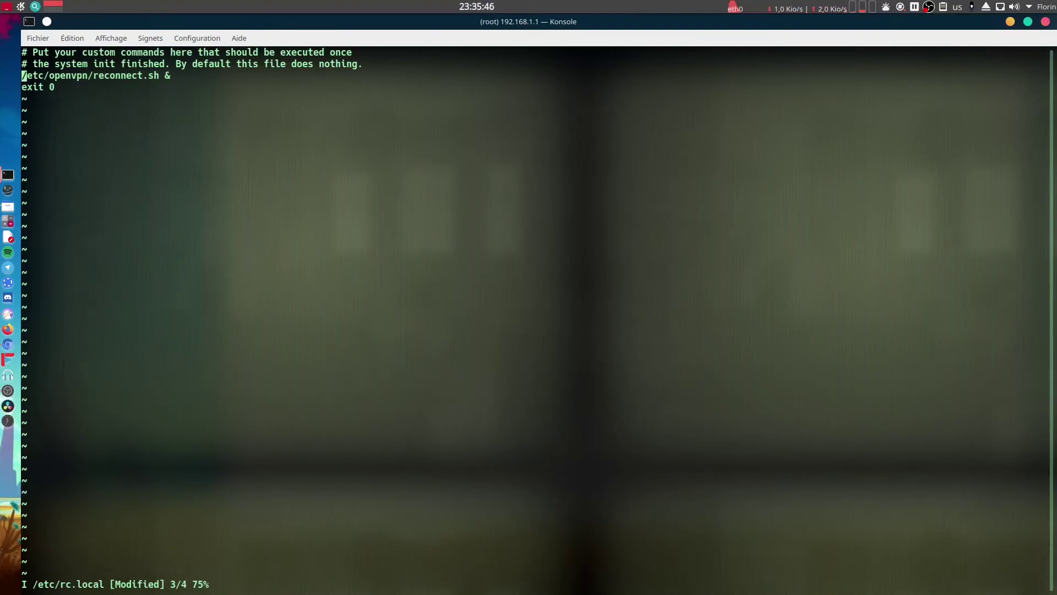
pyautogui.press('Down')
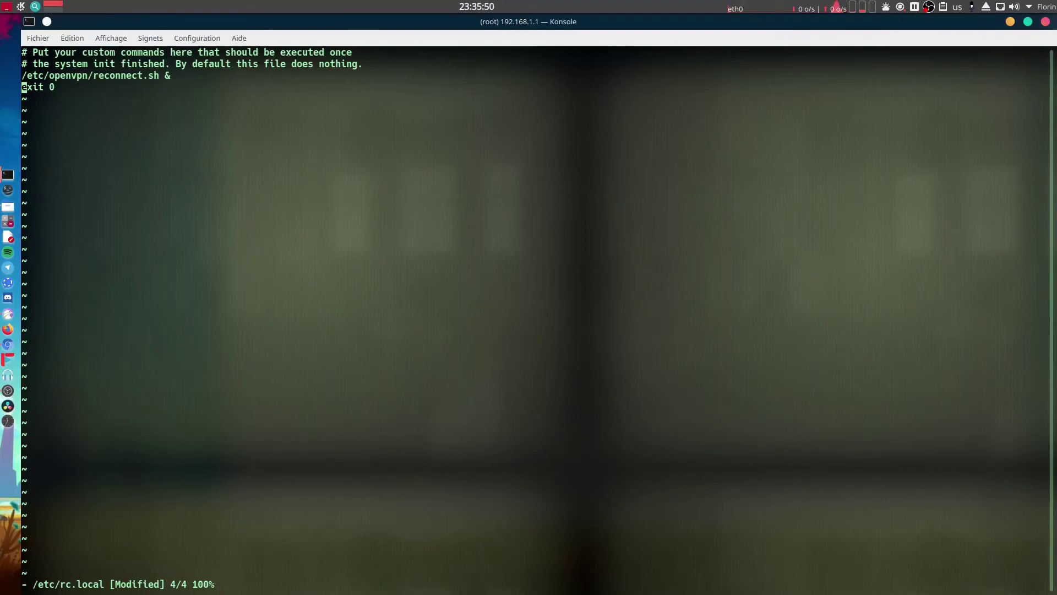
pyautogui.write(':wq')
pyautogui.press('Return')
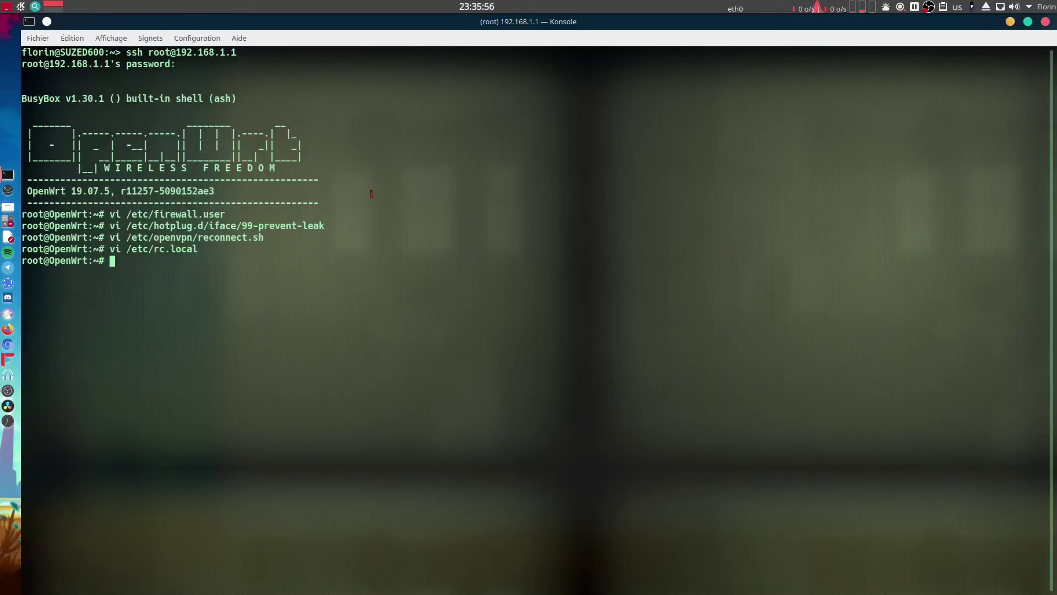
# Scroll to the guide's final paragraph and highlight the word 'Protected'.
pyautogui.hotkey('alt', 'Tab')
pyautogui.click(724, 286)
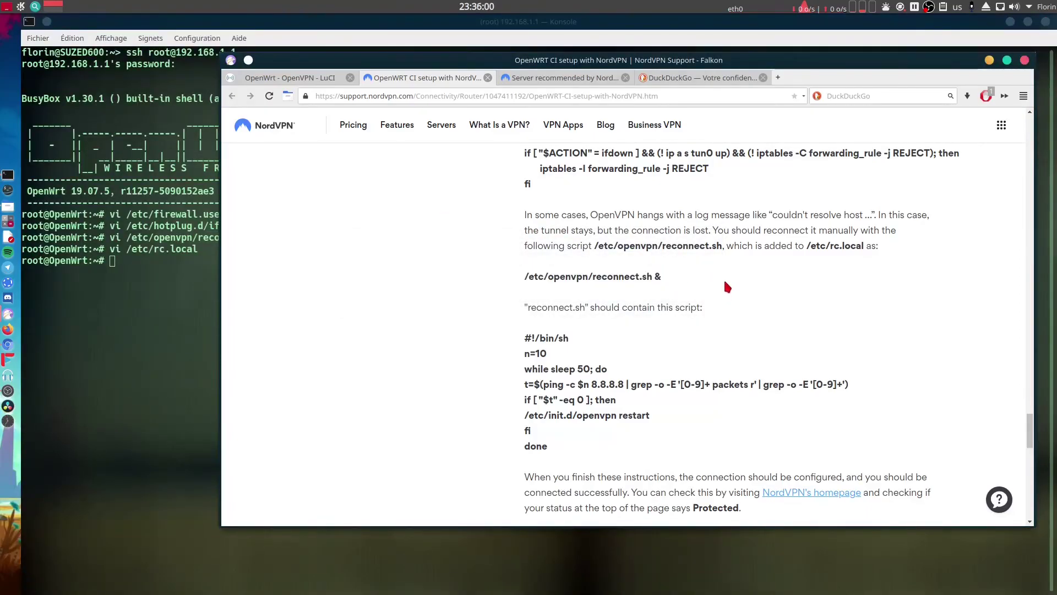
pyautogui.scroll(-3, 723, 280)
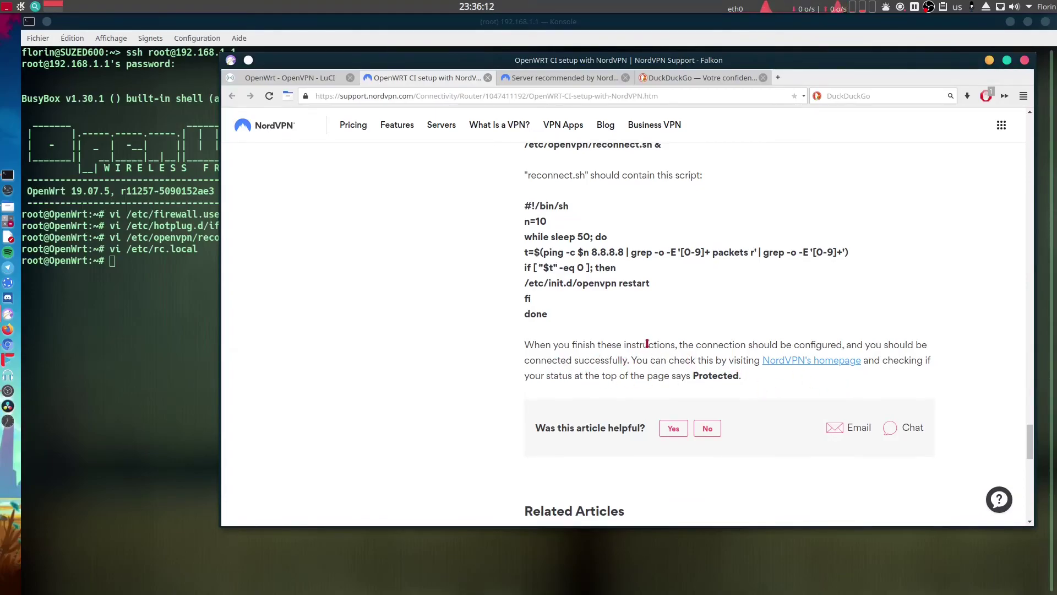
pyautogui.scroll(3, 647, 344)
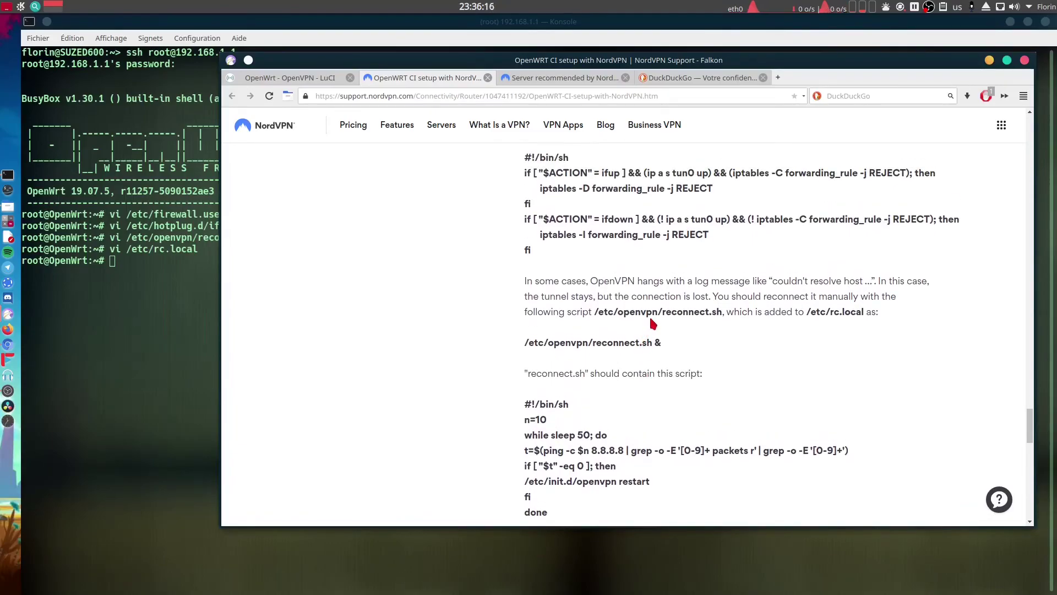
pyautogui.scroll(2, 652, 317)
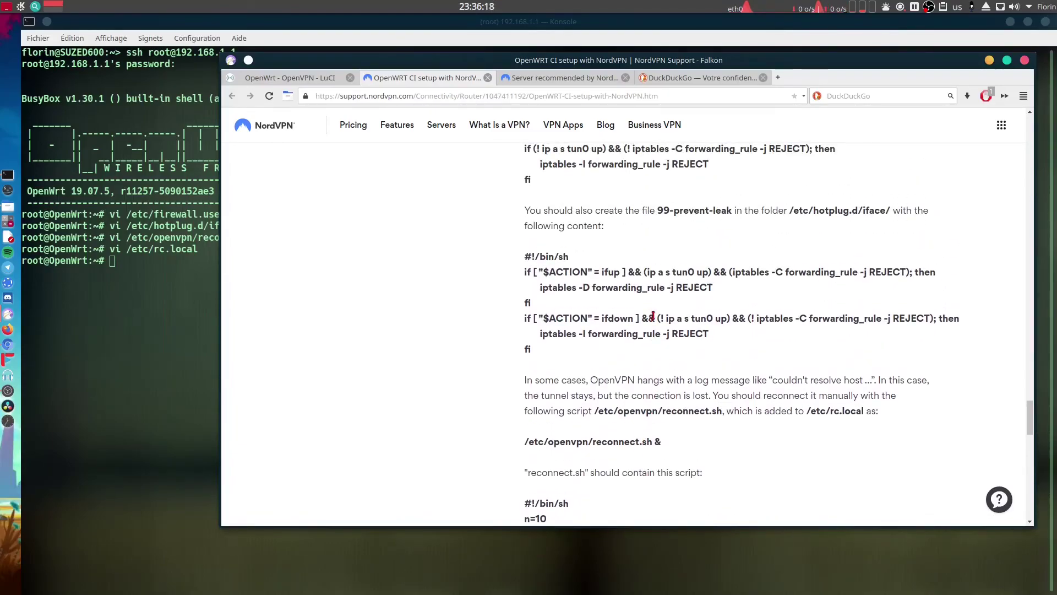
pyautogui.scroll(1, 653, 314)
pyautogui.scroll(2, 656, 319)
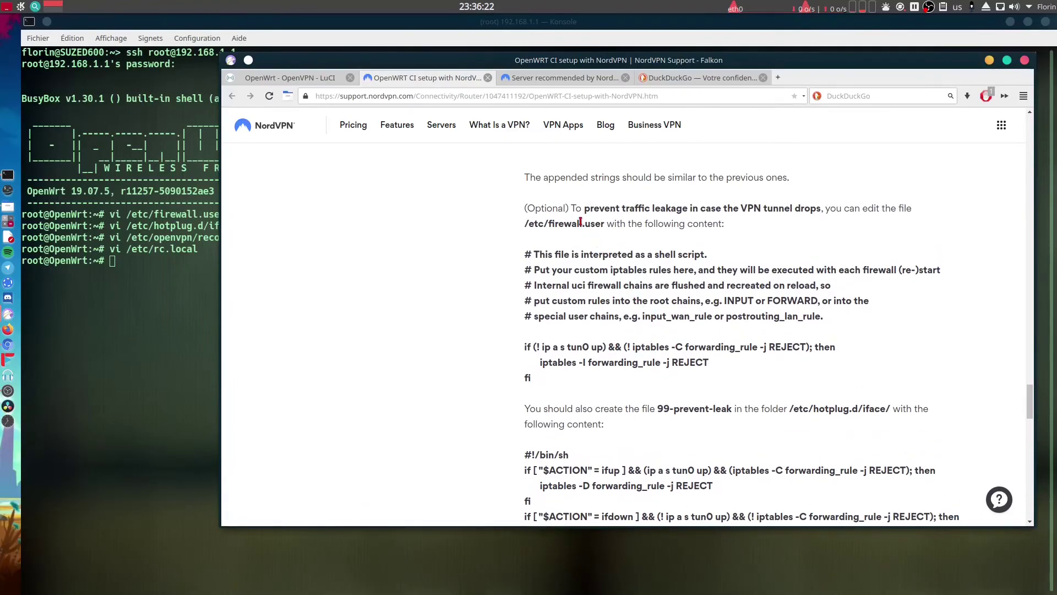
pyautogui.scroll(-5, 579, 222)
pyautogui.scroll(-3, 587, 229)
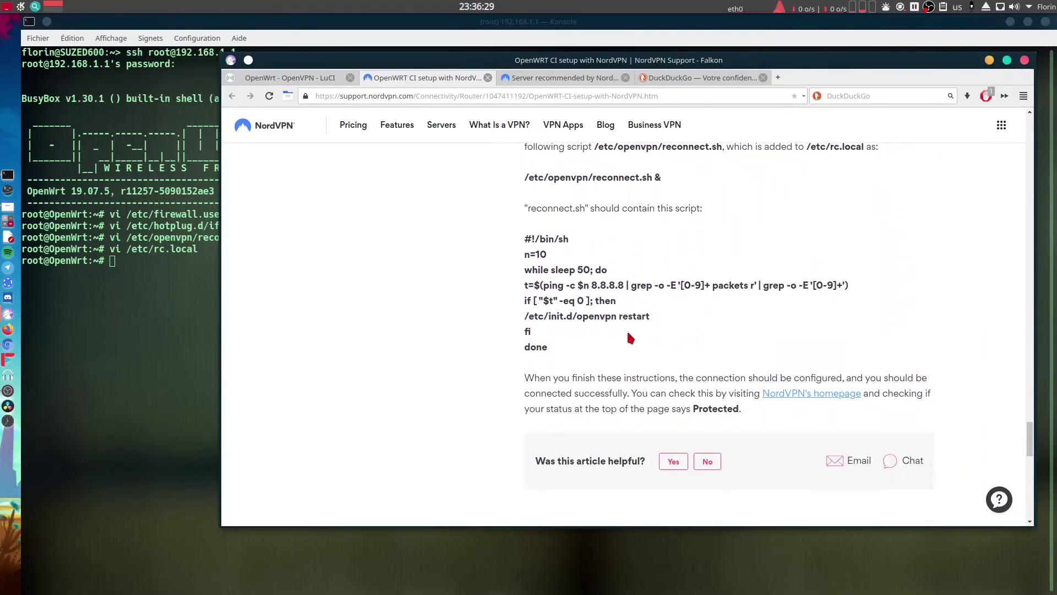
pyautogui.scroll(2, 566, 341)
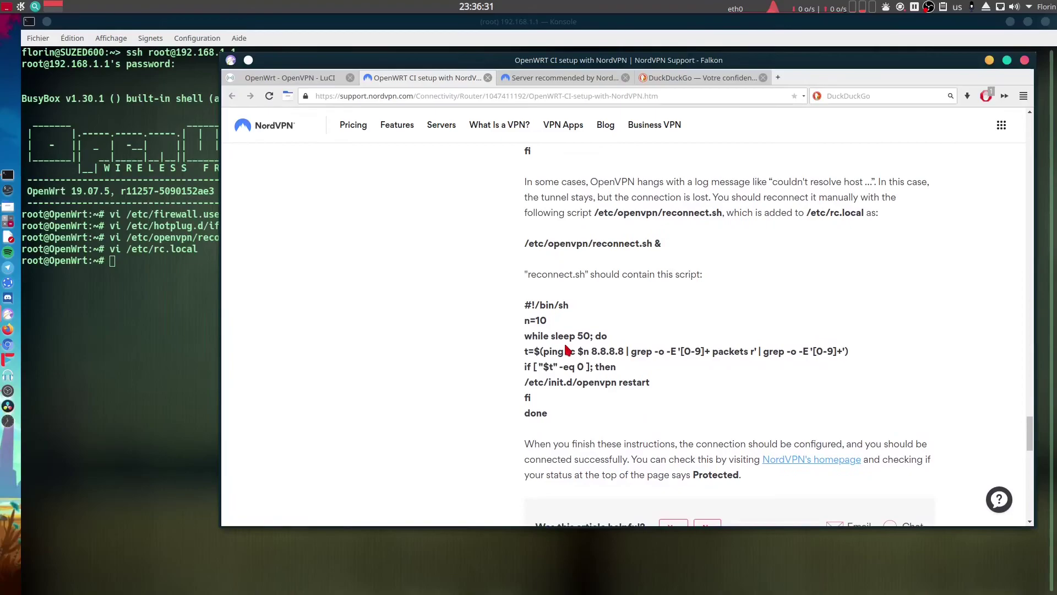
pyautogui.scroll(-2, 560, 341)
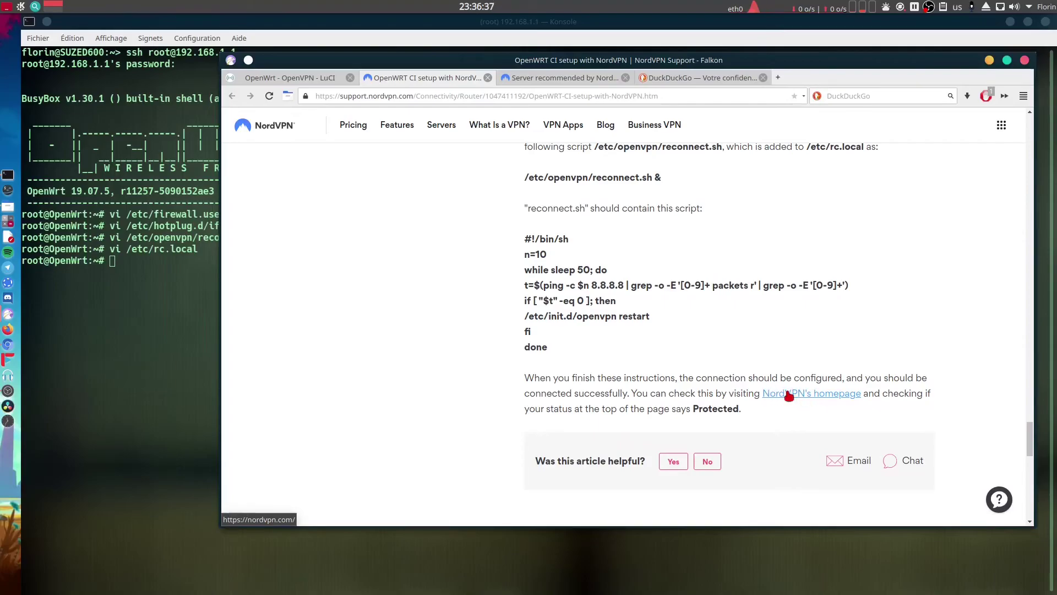
pyautogui.moveTo(692, 408); pyautogui.dragTo(740, 408)
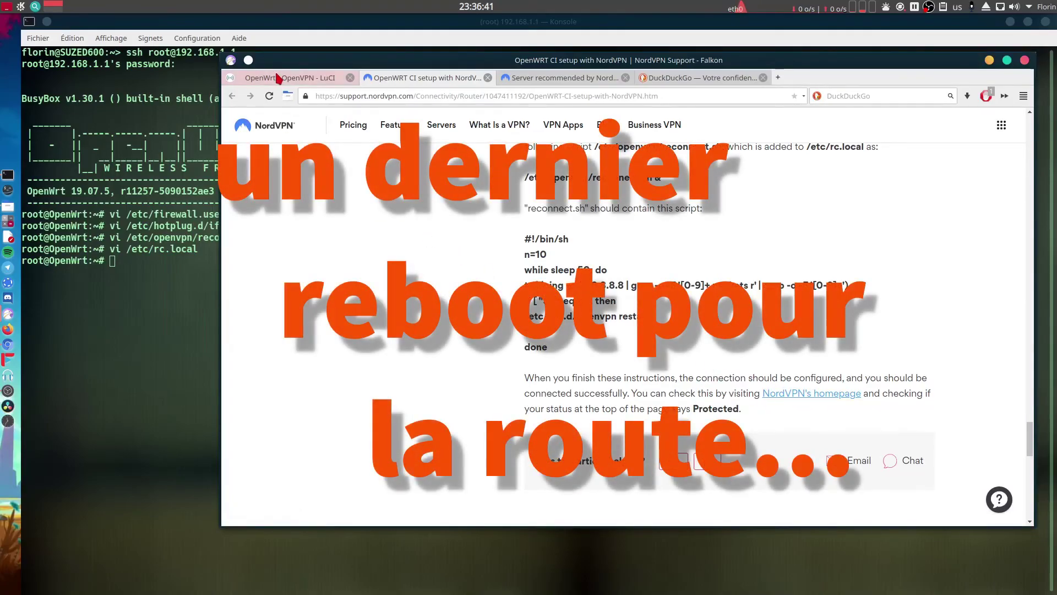
# Exit the SSH session to 192.168.1.1 and return to the LuCI browser window.
pyautogui.click(288, 77)
pyautogui.moveTo(441, 118)
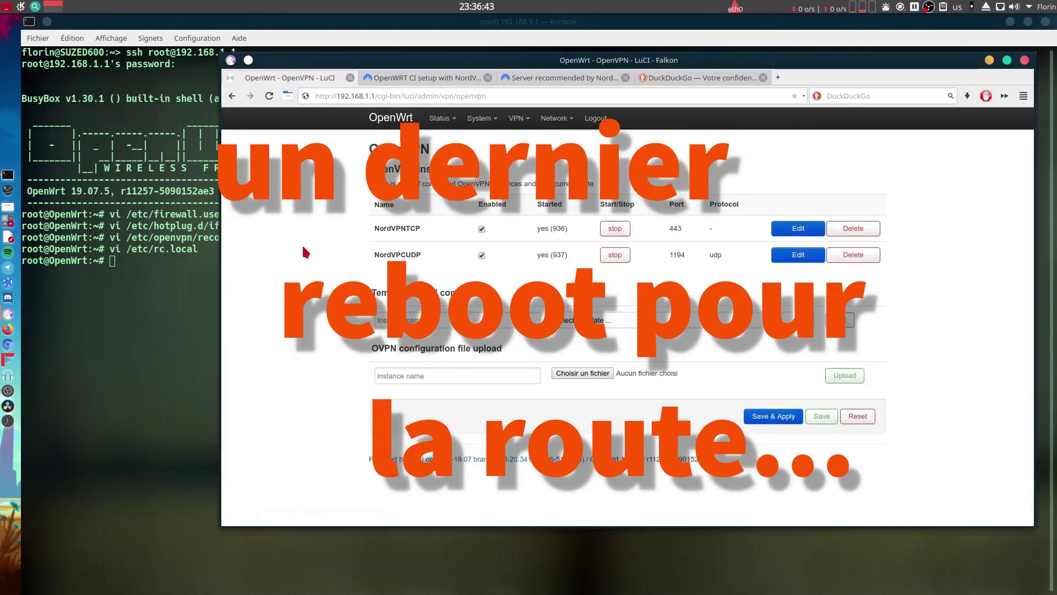
pyautogui.click(172, 259)
pyautogui.write('exit')
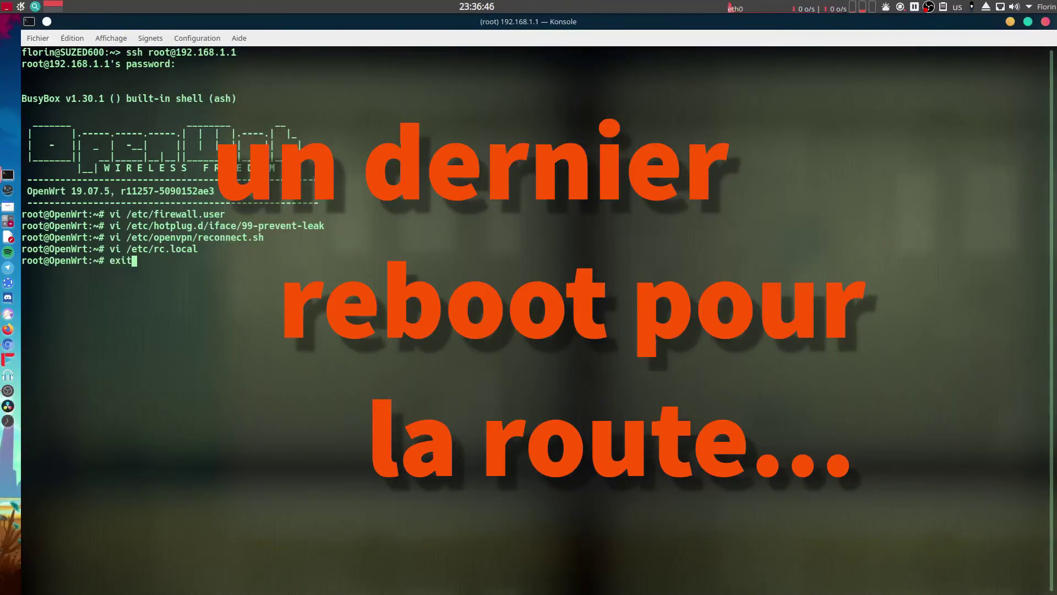
pyautogui.press('Return')
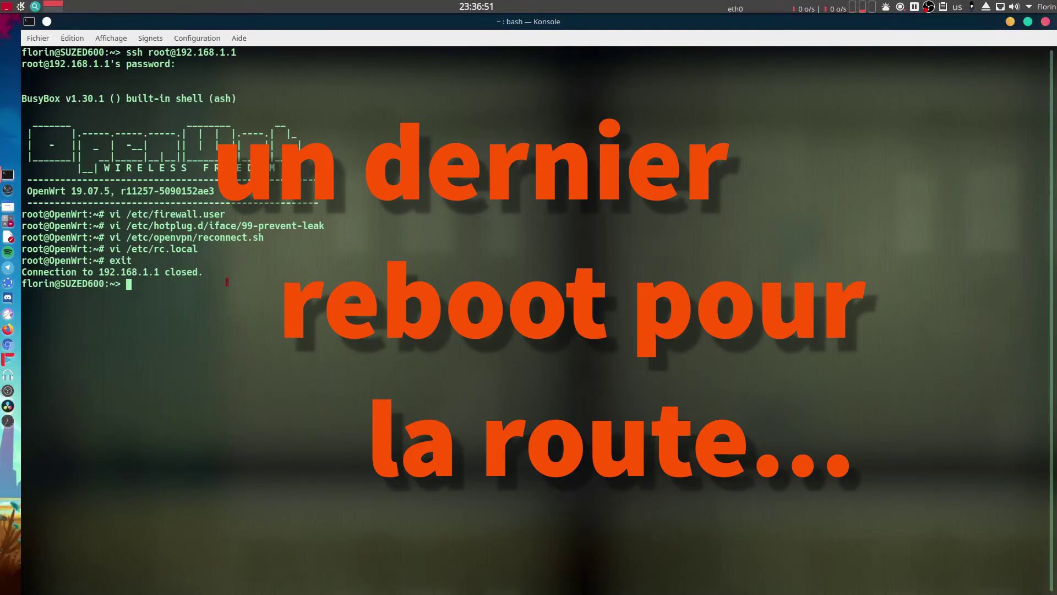
pyautogui.moveTo(137, 284); pyautogui.dragTo(19, 285)
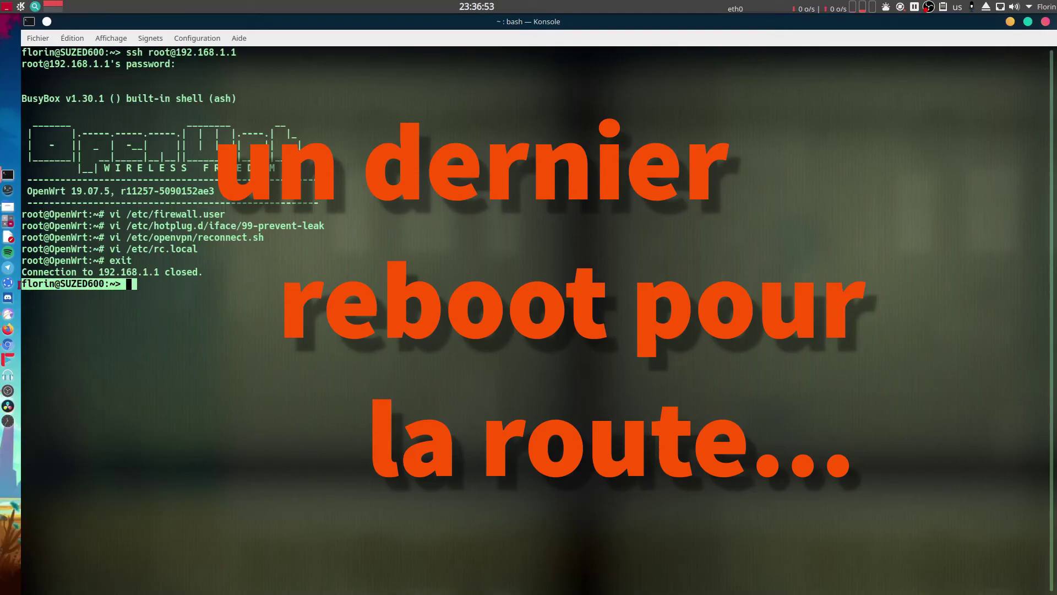
pyautogui.click(205, 297)
pyautogui.hotkey('alt', 'Tab')
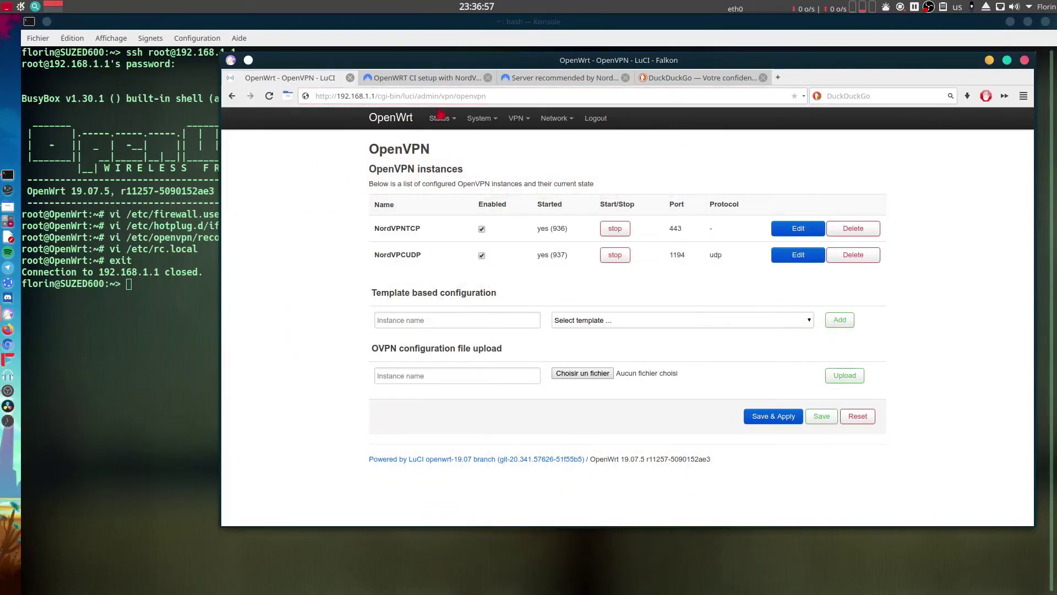
# Reboot the router from System > Reboot with Perform reboot.
pyautogui.moveTo(487, 120)
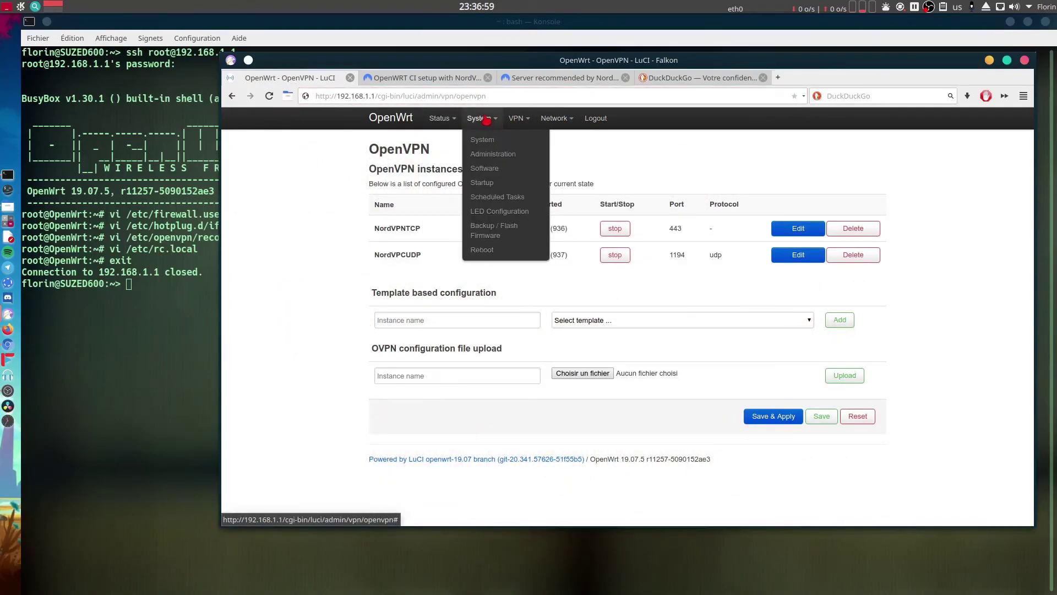
pyautogui.click(484, 250)
pyautogui.click(413, 199)
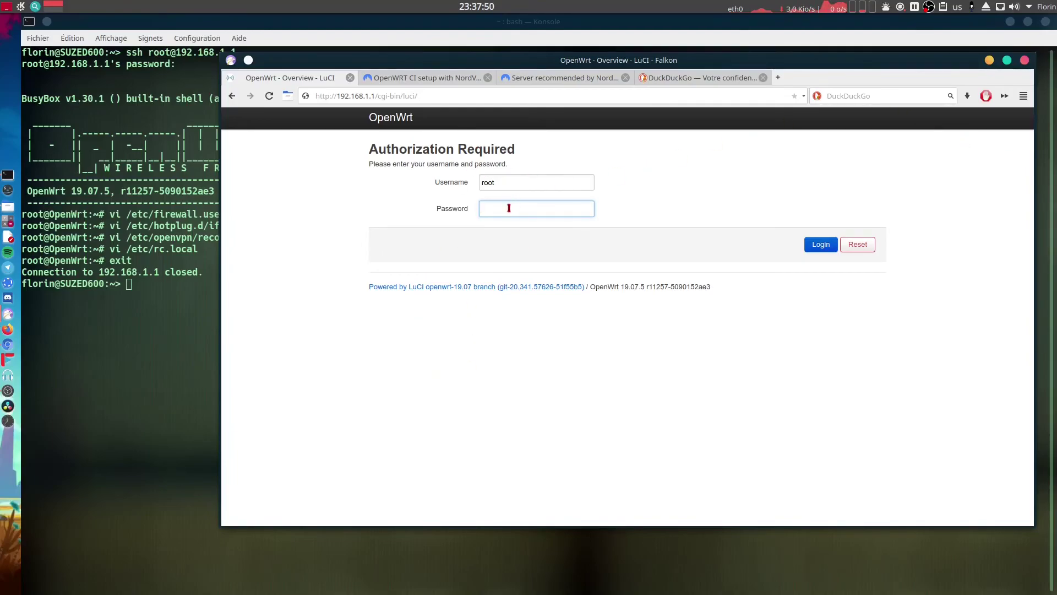
# Log back in to LuCI as root with the router password.
pyautogui.click(428, 79)
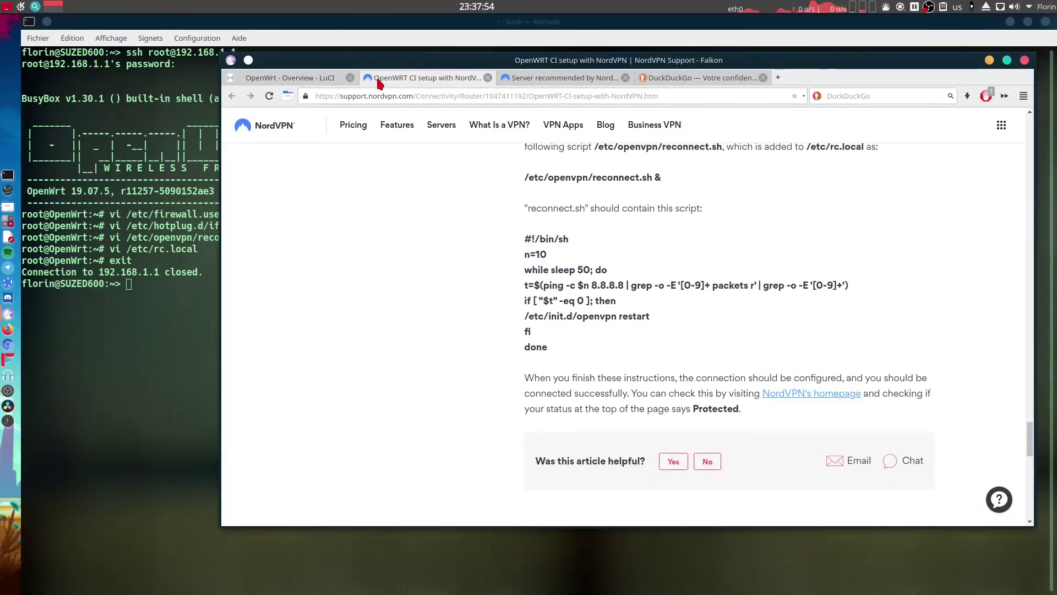
pyautogui.click(308, 79)
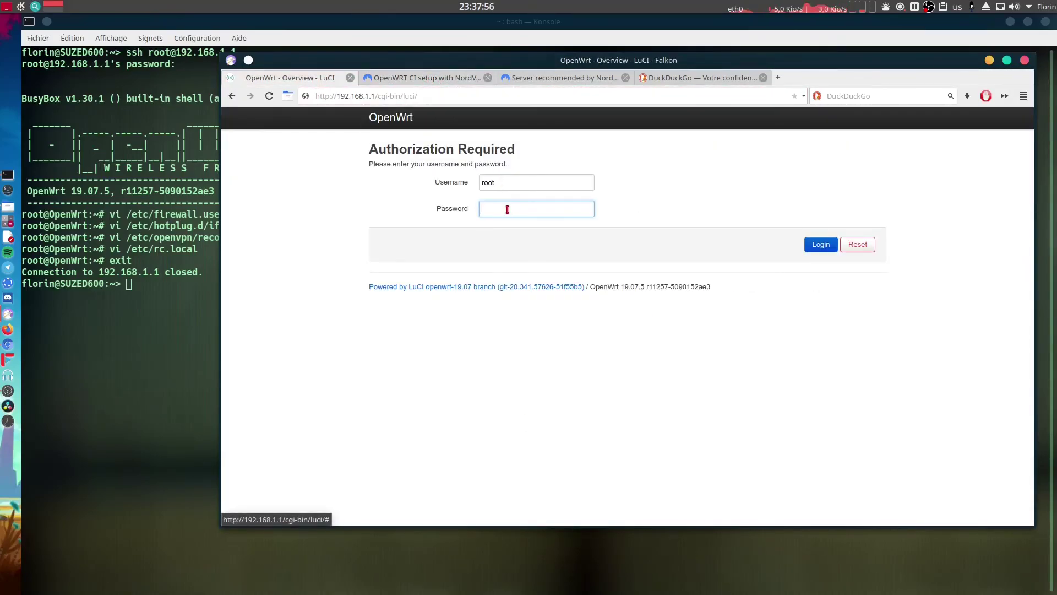
pyautogui.write('••••••••')
pyautogui.press('Return')
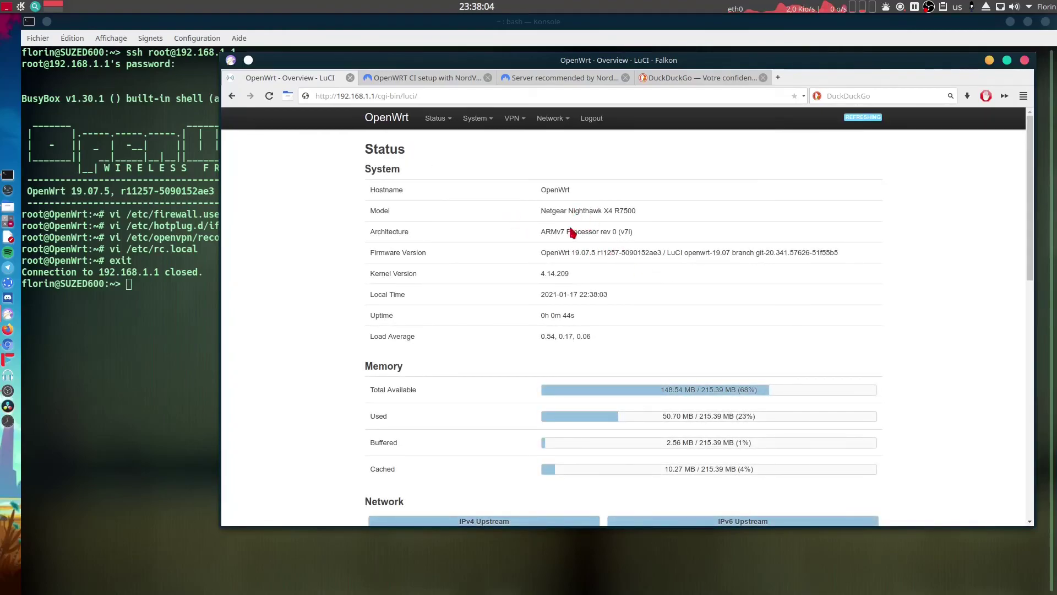
# Highlight the 44-second Uptime on the Status overview and scroll through the page.
pyautogui.tripleClick(573, 318)
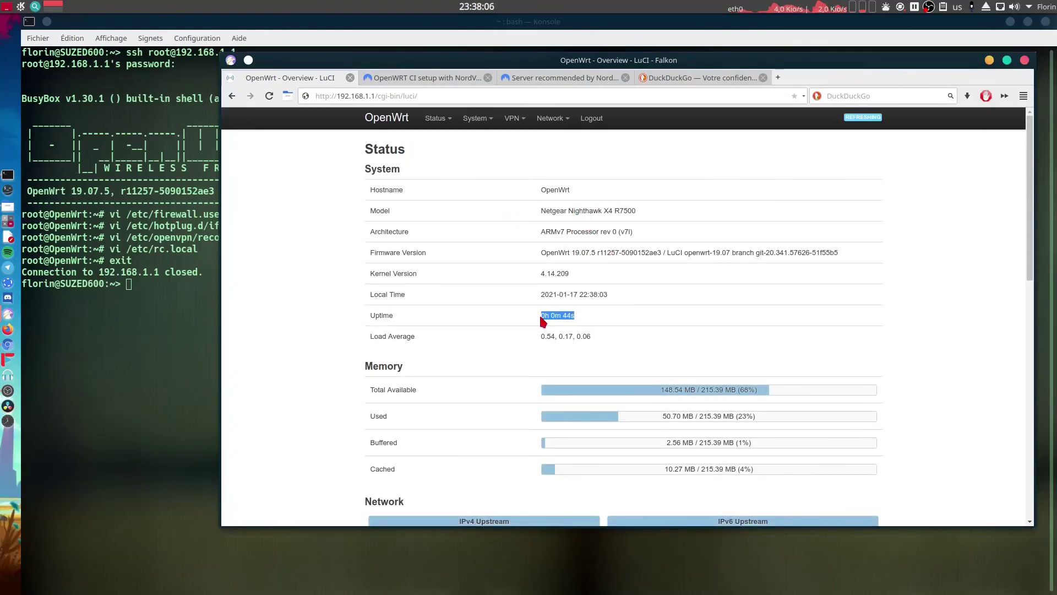
pyautogui.scroll(-1, 674, 361)
pyautogui.scroll(-2, 674, 361)
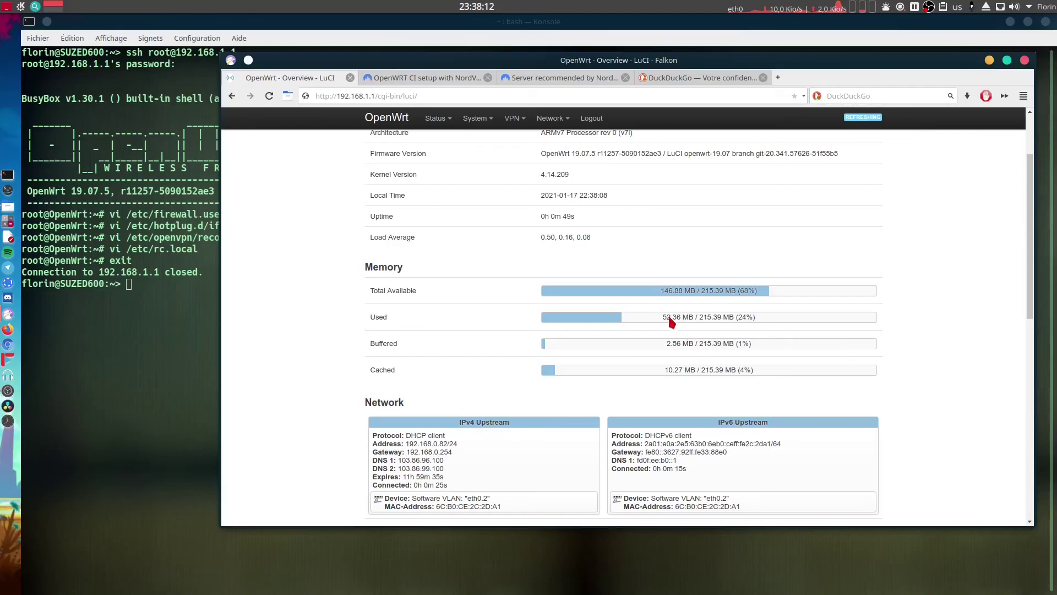
pyautogui.scroll(-2, 705, 359)
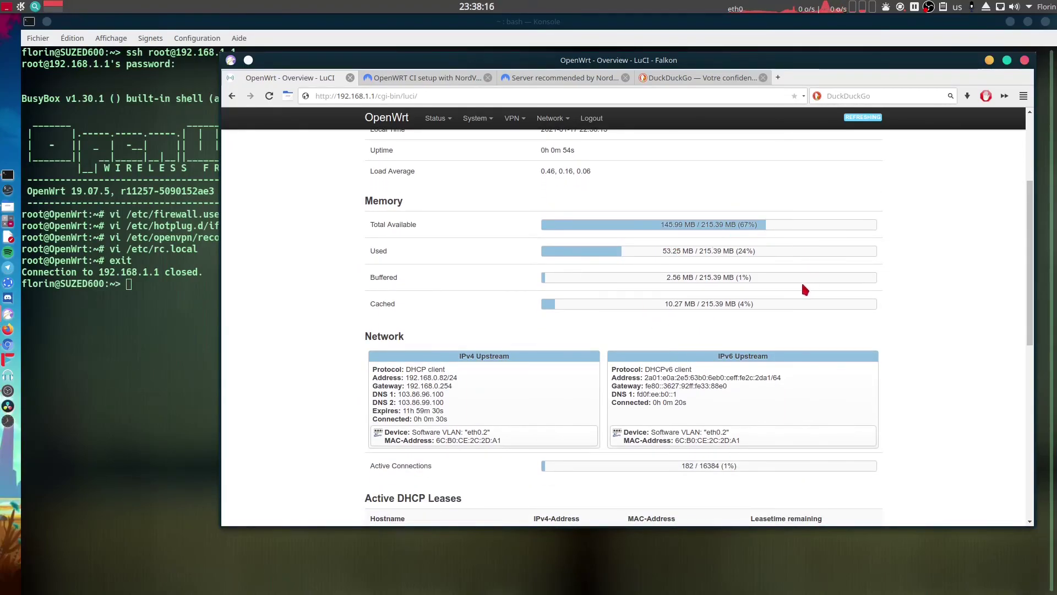
pyautogui.scroll(-4, 795, 289)
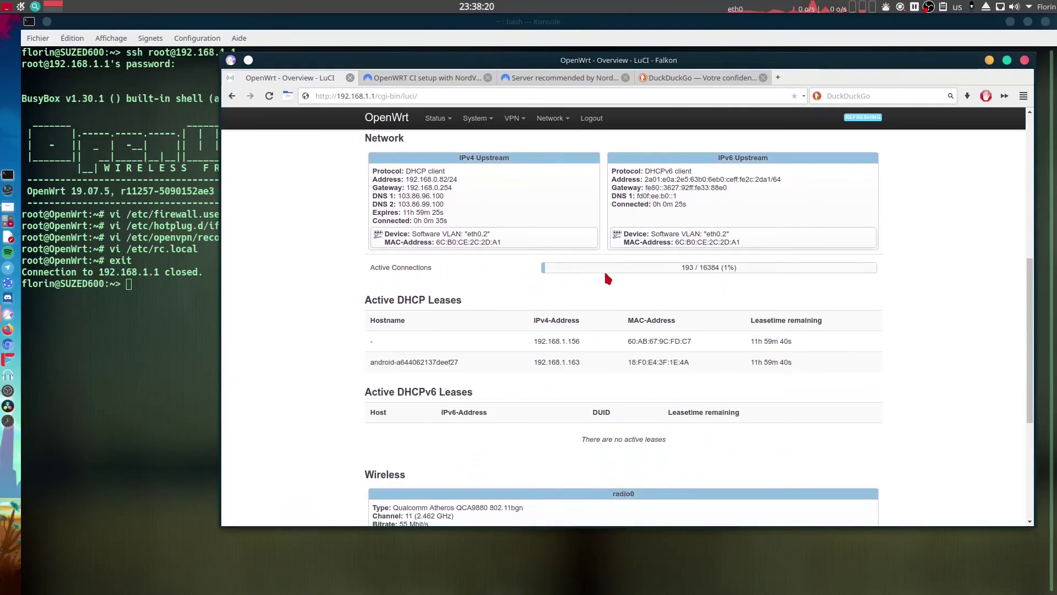
pyautogui.scroll(-2, 749, 316)
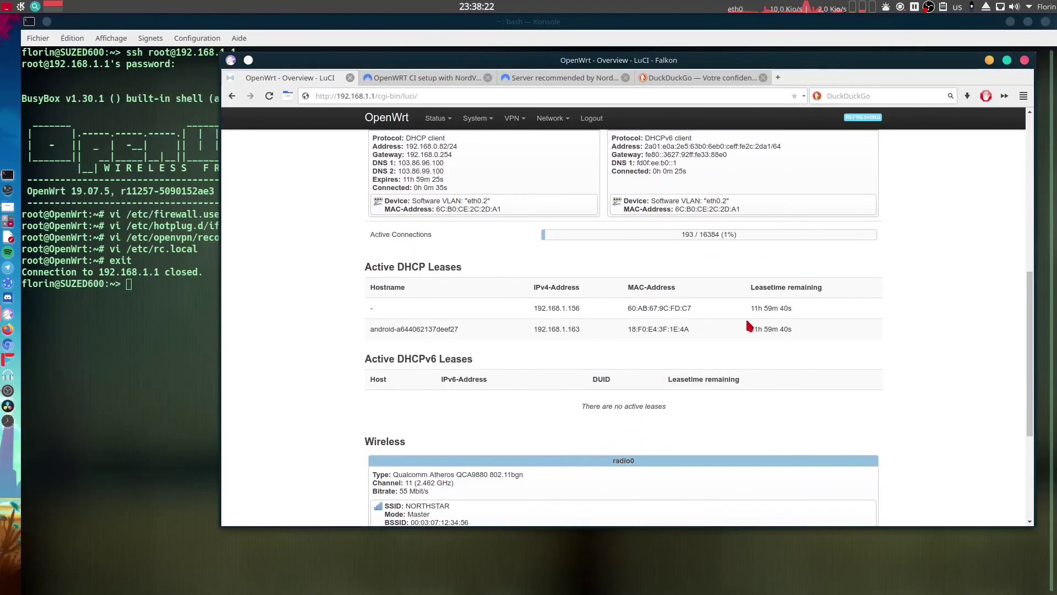
pyautogui.scroll(-2, 736, 321)
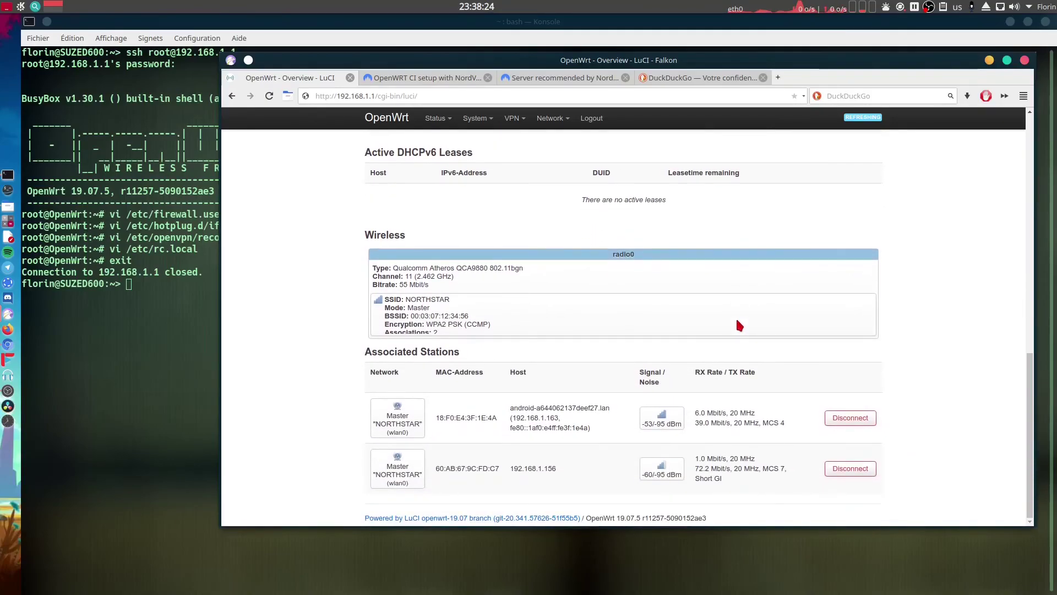
pyautogui.scroll(15, 738, 323)
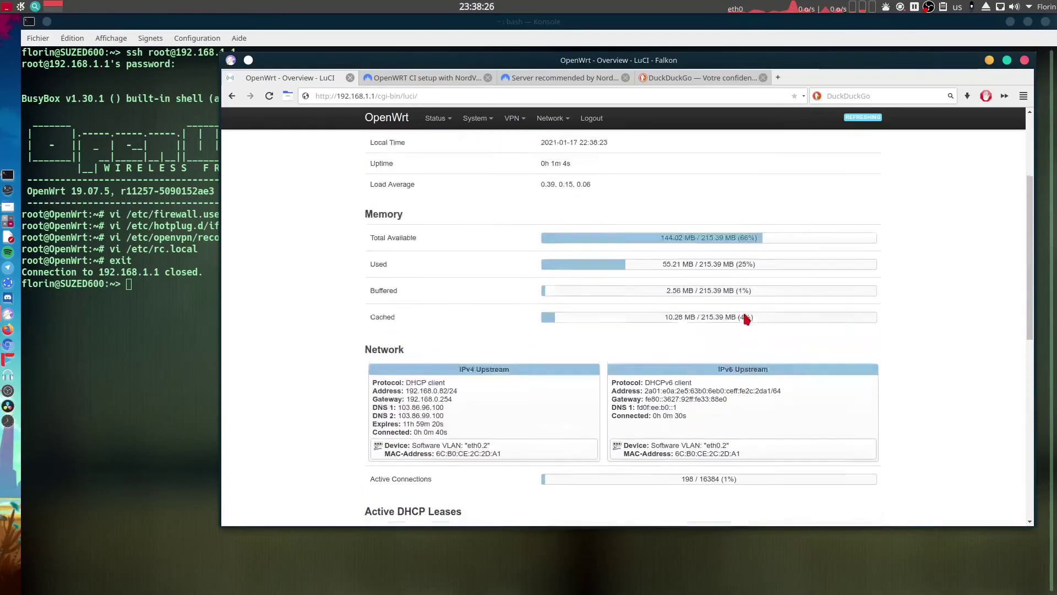
# Open VPN > OpenVPN showing the TCP 443 and UDP 1194 NordVPN instances started.
pyautogui.moveTo(512, 118)
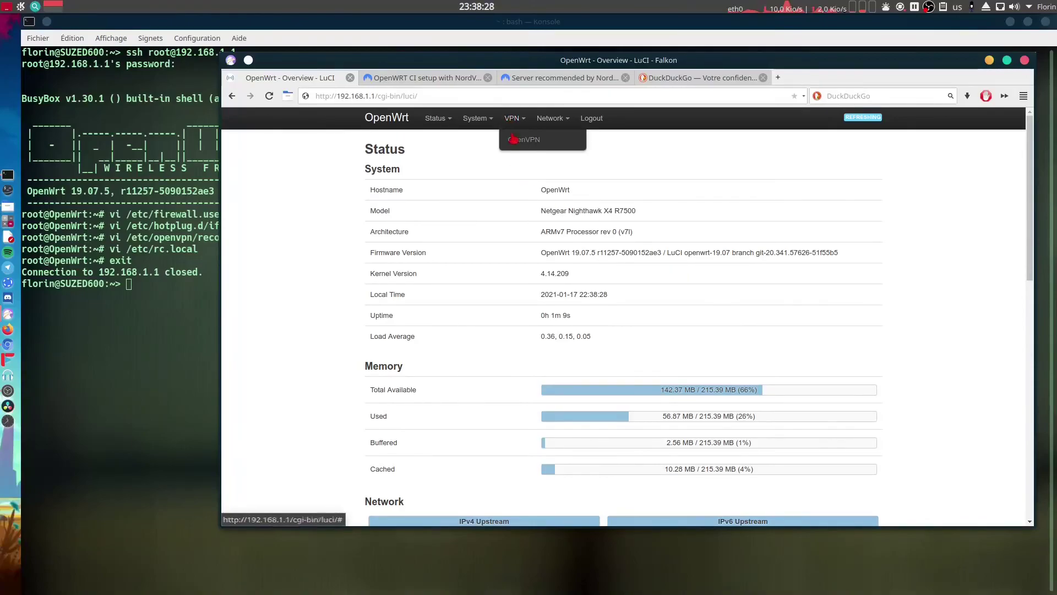
pyautogui.click(534, 145)
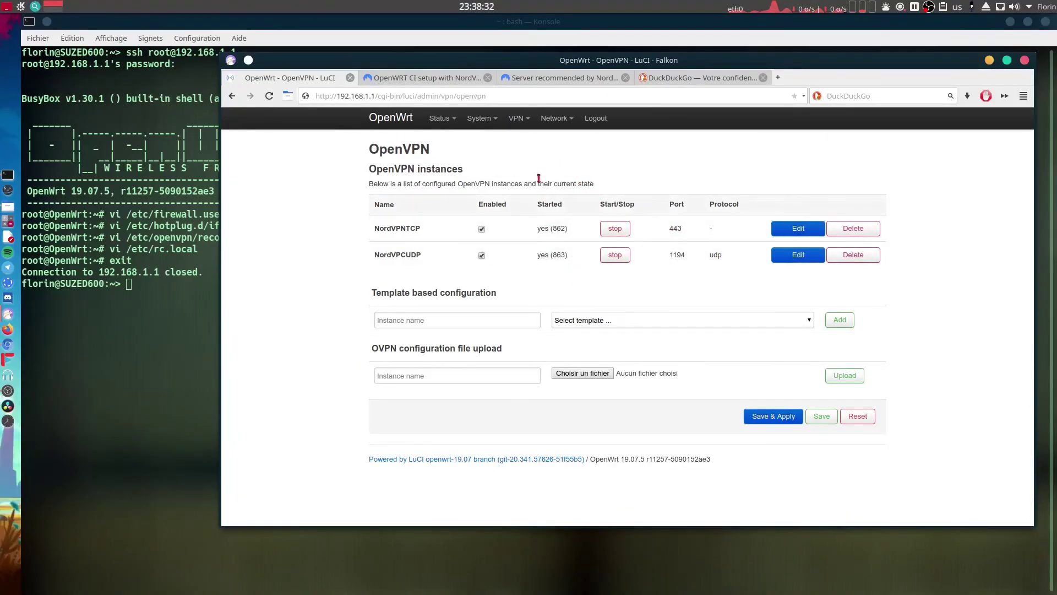
pyautogui.moveTo(494, 121)
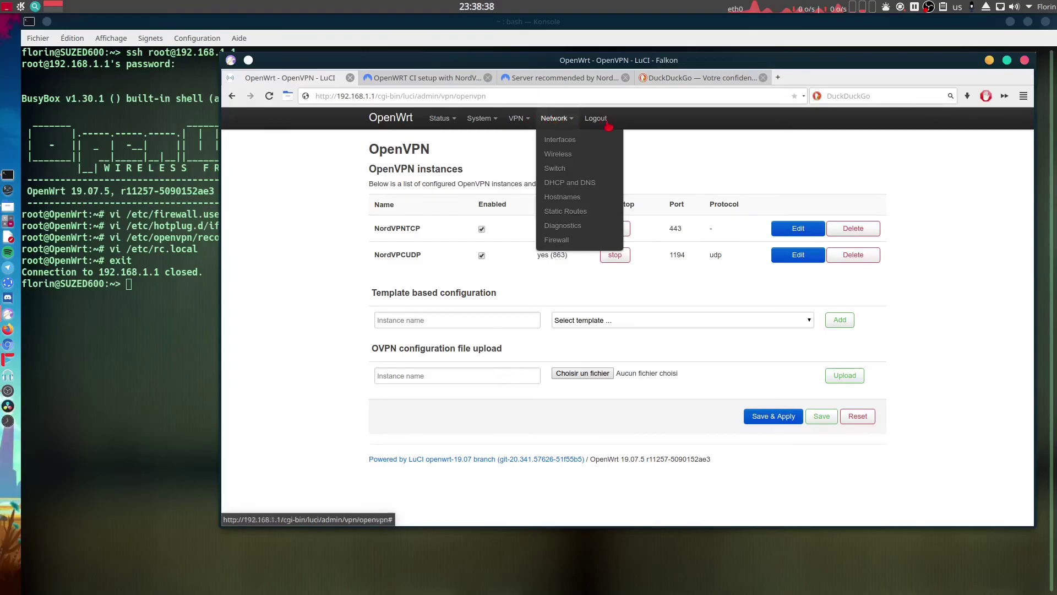
# Open NordVPN's homepage in a new tab, confirm the Protégé status, and dismiss the offer popup.
pyautogui.click(421, 78)
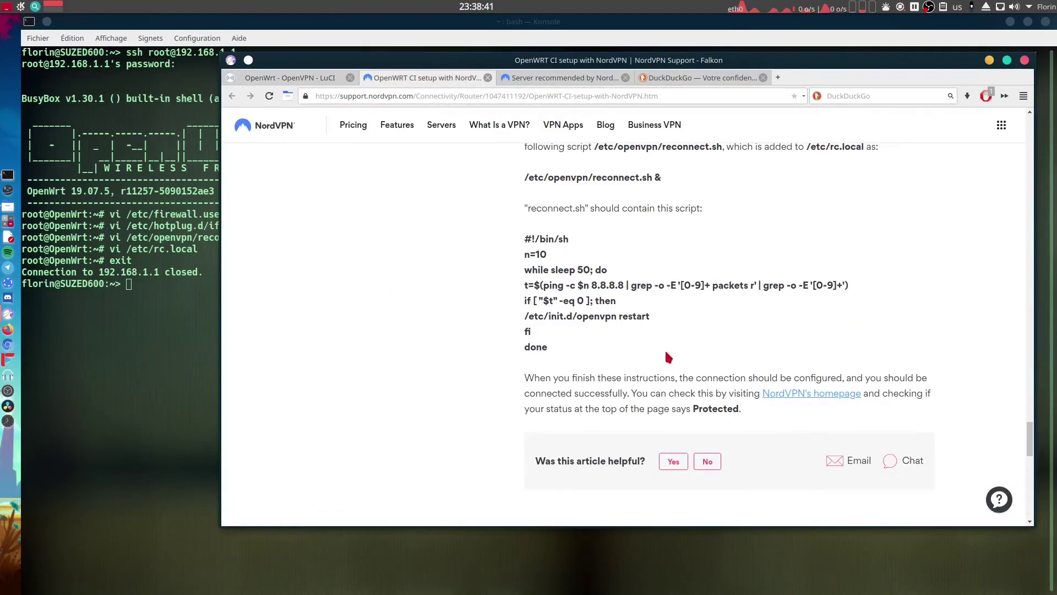
pyautogui.rightClick(812, 399)
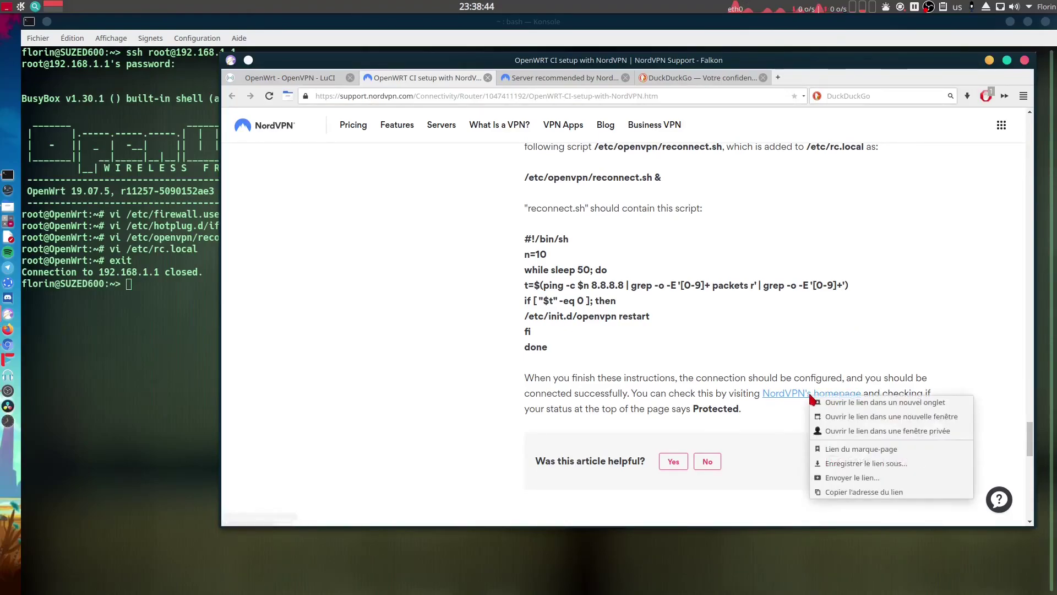
pyautogui.click(824, 403)
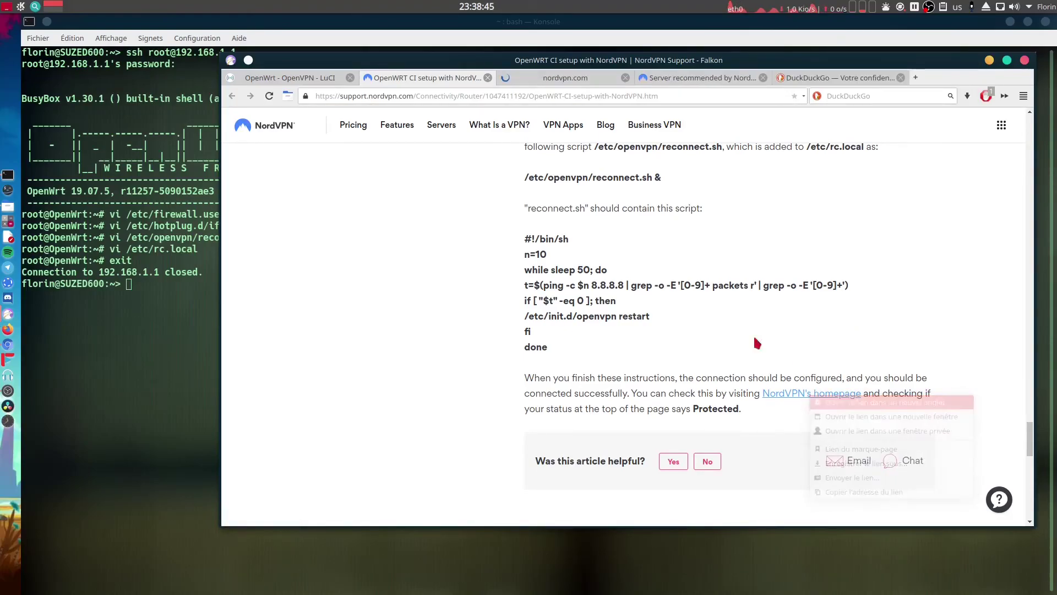
pyautogui.click(530, 77)
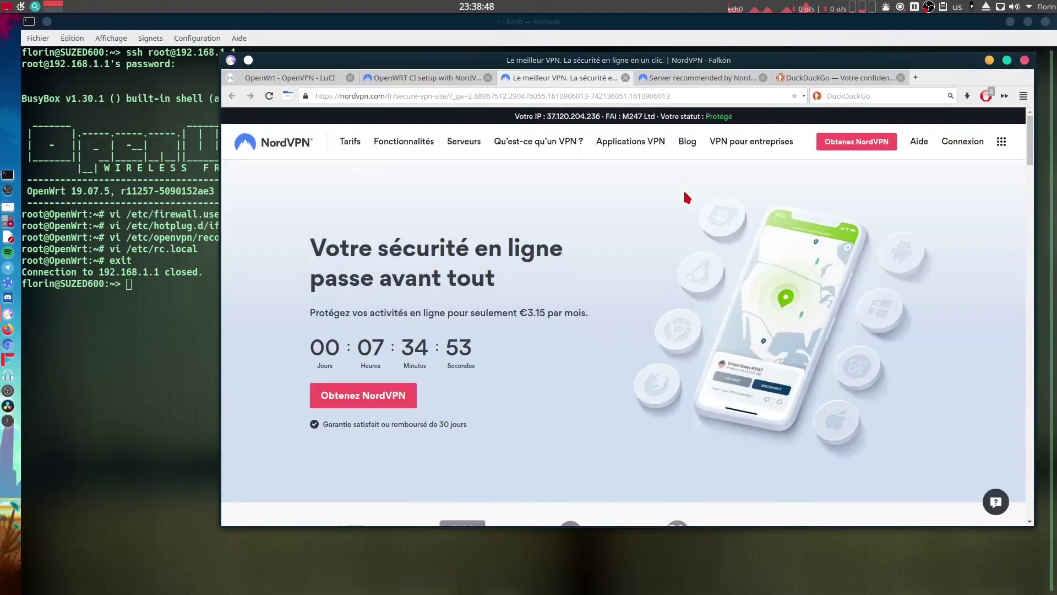
pyautogui.moveTo(735, 117); pyautogui.dragTo(708, 118)
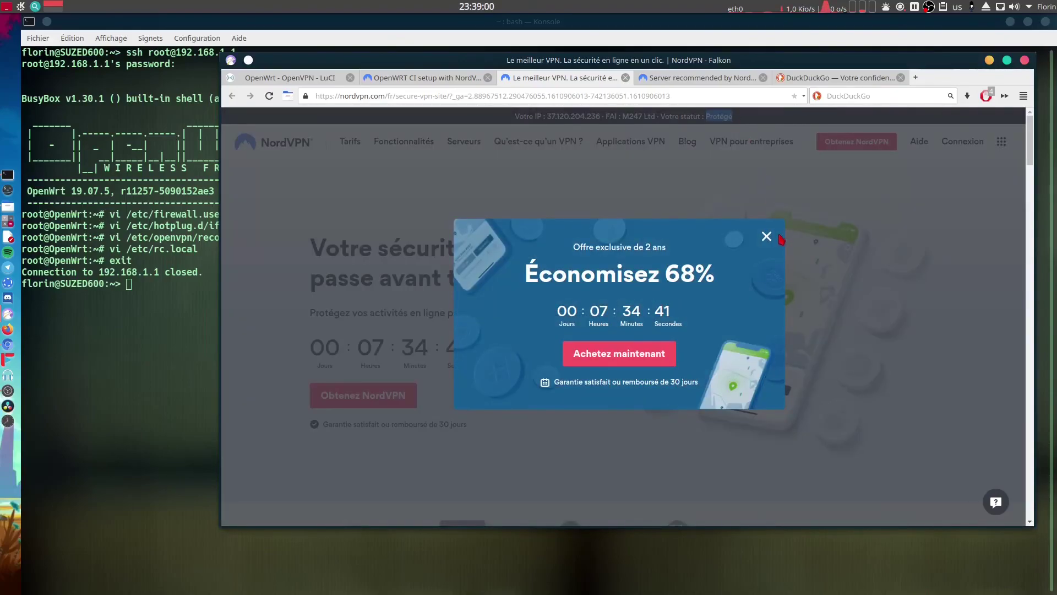
pyautogui.click(767, 236)
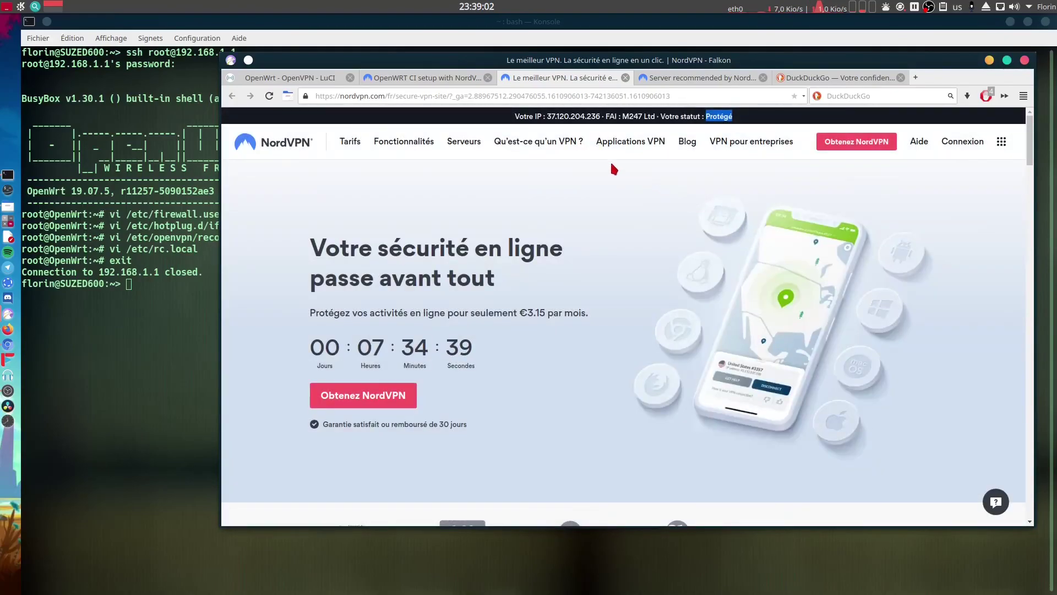